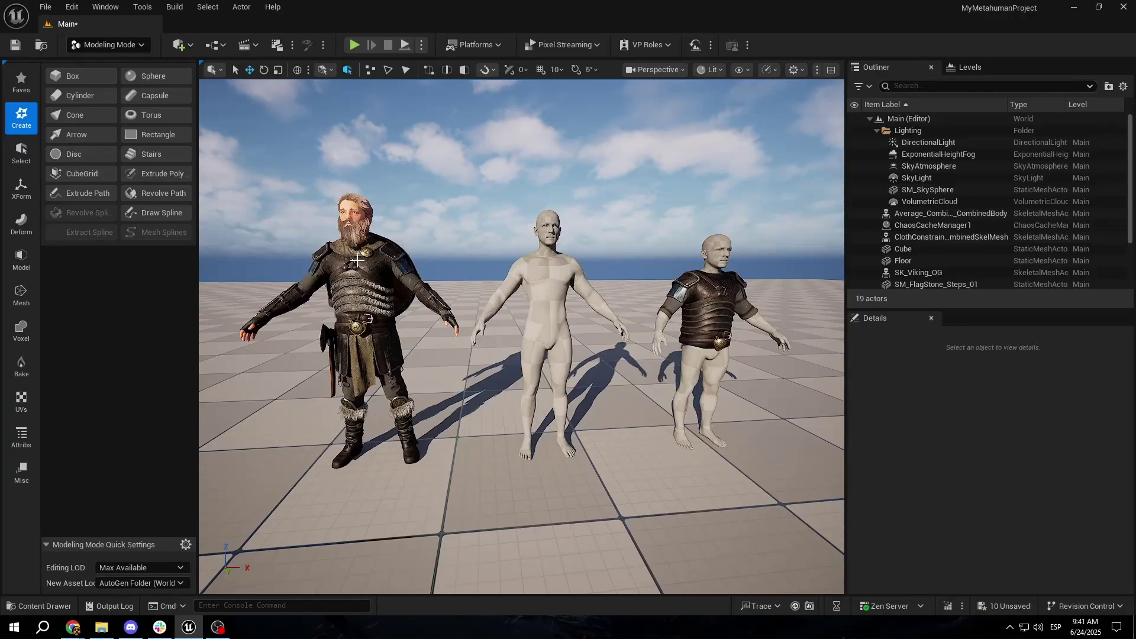
Step: Look over the three characters in the level and locate the bearded Viking's skeletal mesh asset in the project content
{"action": "right_click_drag", "start_coordinate": [414, 296], "coordinate": [407, 288]}
{"action": "key", "text": "w"}
{"action": "key", "text": "a"}
{"action": "key", "text": "d"}
{"action": "right_click_drag", "start_coordinate": [416, 373], "coordinate": [416, 373]}
{"action": "key", "text": "d"}
{"action": "right_click_drag", "start_coordinate": [663, 305], "coordinate": [663, 305]}
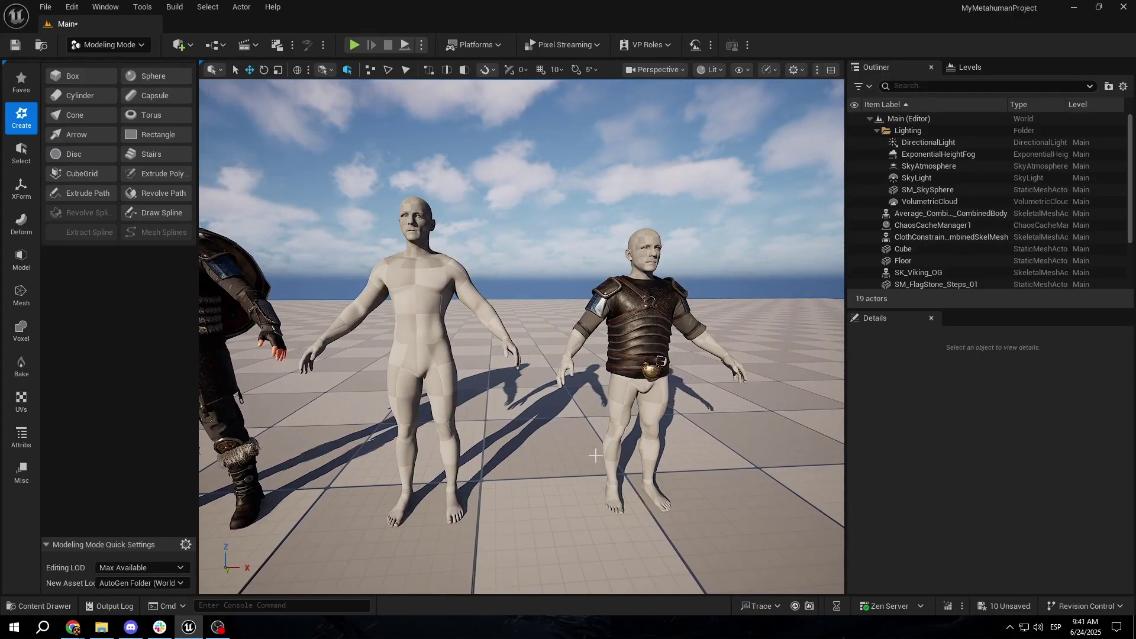
{"action": "key", "text": "a"}
{"action": "right_click_drag", "start_coordinate": [452, 353], "coordinate": [451, 352]}
{"action": "left_click", "coordinate": [451, 353]}
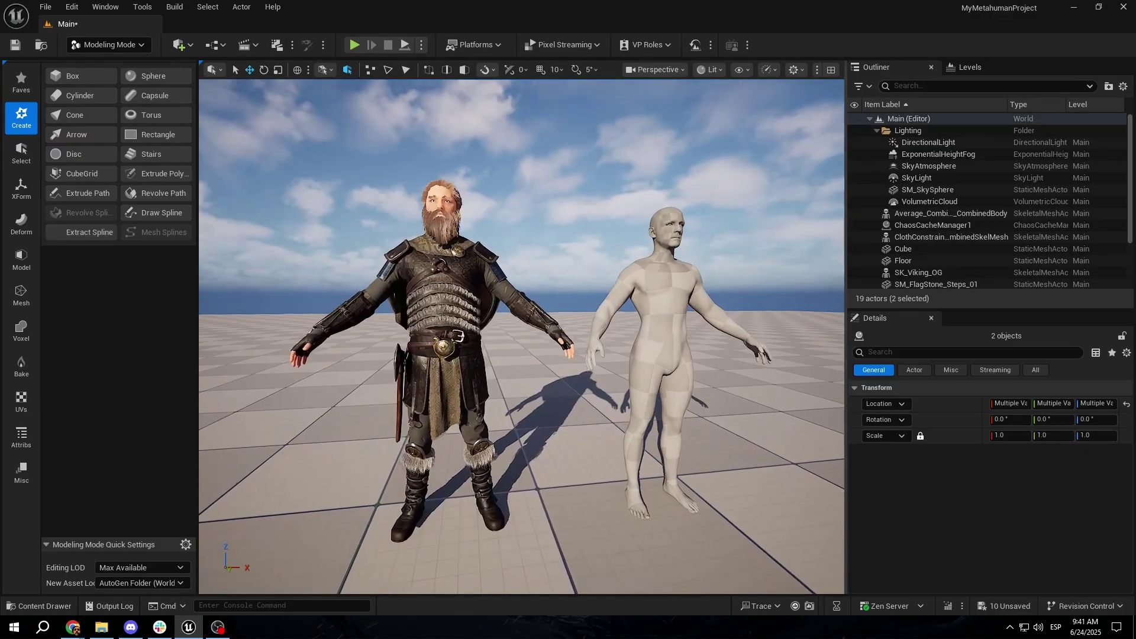
{"action": "left_click", "coordinate": [451, 352]}
{"action": "key", "text": "ctrl+b"}
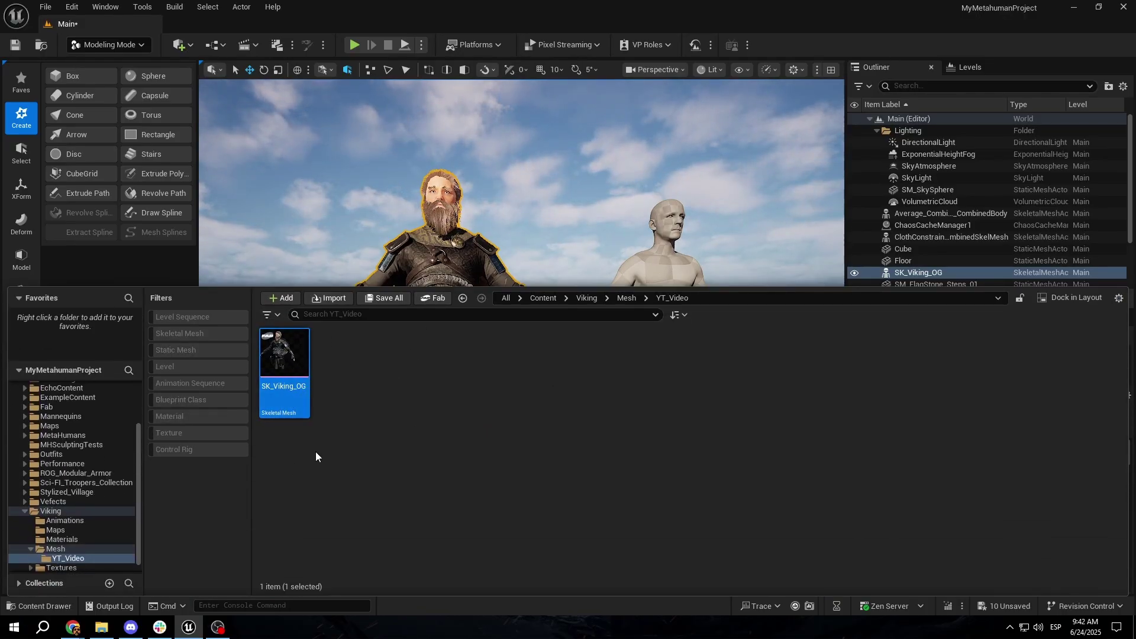
Step: Duplicate the SK_Viking_OG skeletal mesh as SK_Viking_Work and save the copy
{"action": "key", "text": "ctrl+d"}
{"action": "type", "text": "SK_Viking_Work"}
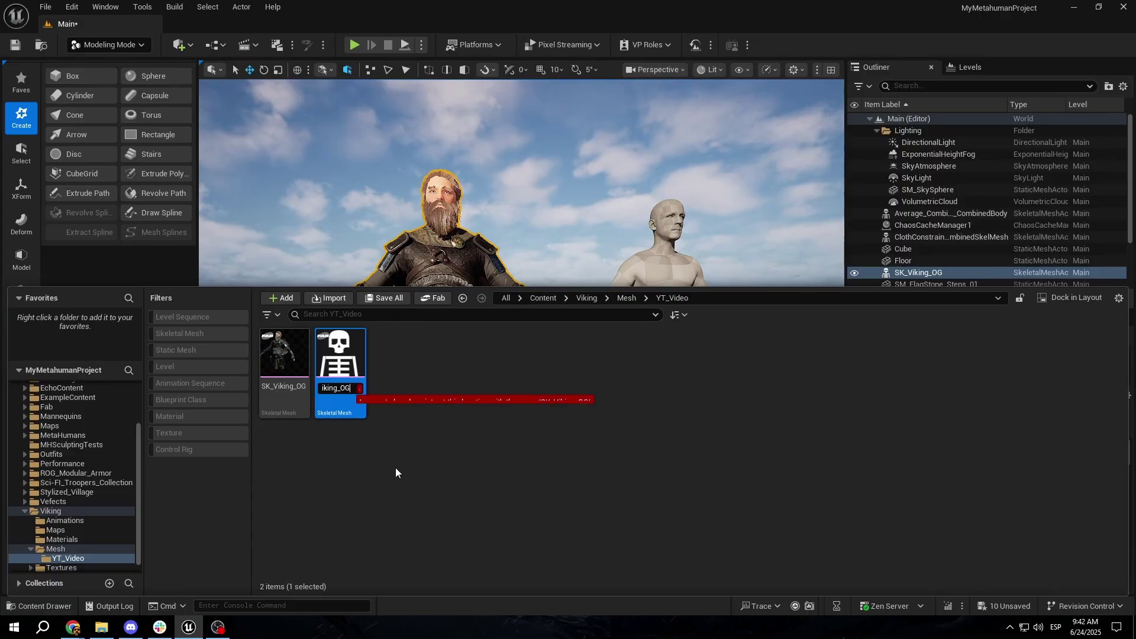
{"action": "key", "text": "Return"}
{"action": "left_click", "coordinate": [409, 371]}
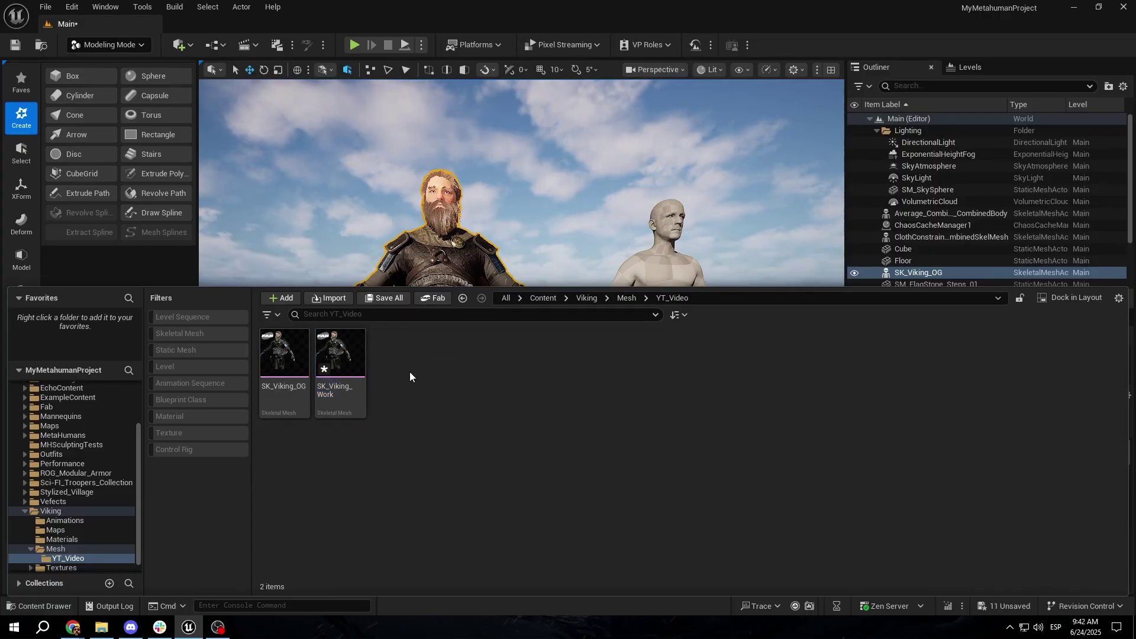
{"action": "left_click", "coordinate": [349, 357]}
{"action": "key", "text": "ctrl+s"}
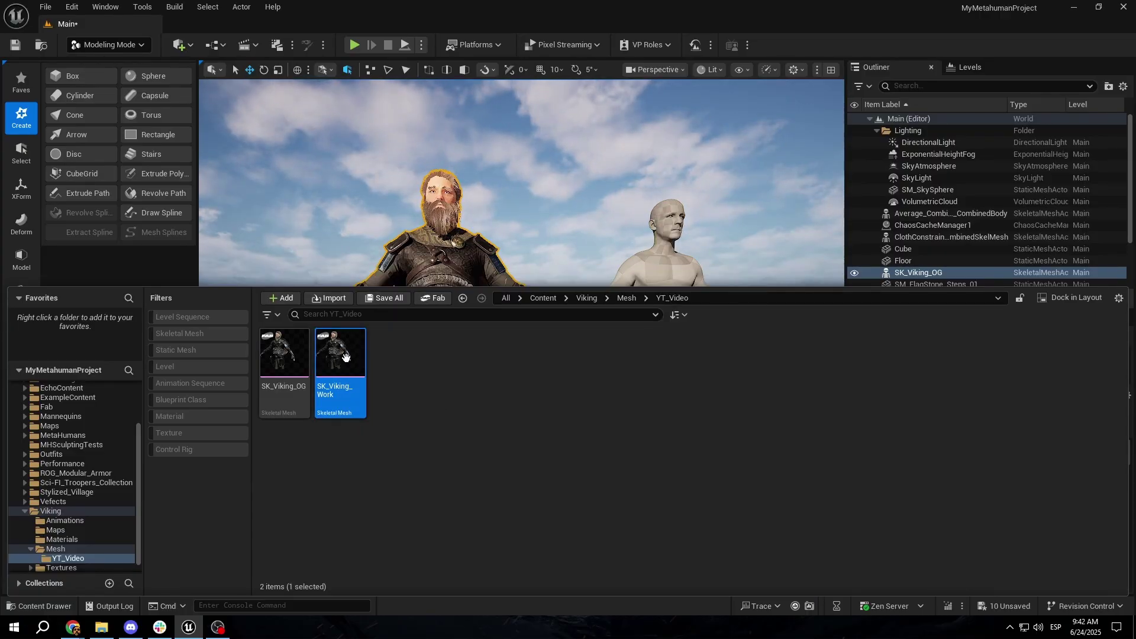
Step: Open SK_Viking_Work for editing and frame the Viking's head and upper body
{"action": "double_click", "coordinate": [349, 358]}
{"action": "left_click_drag", "start_coordinate": [614, 372], "coordinate": [668, 396], "text": "alt"}
{"action": "middle_click_drag", "start_coordinate": [614, 373], "coordinate": [618, 273], "text": "alt"}
{"action": "scroll", "coordinate": [614, 373], "scroll_direction": "up", "scroll_amount": 5}
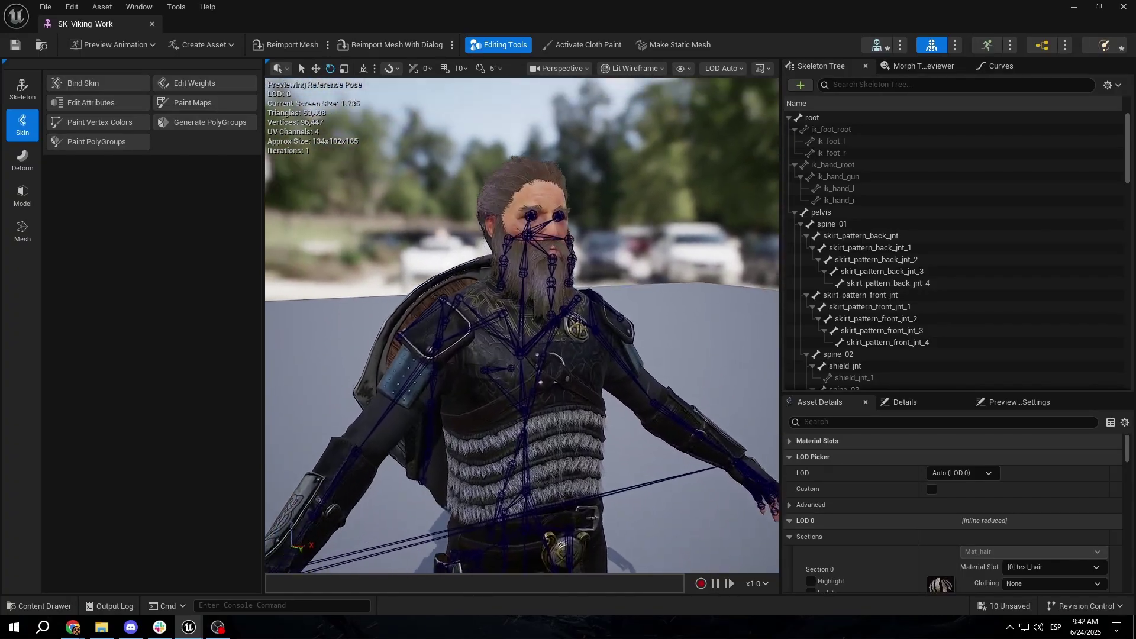
{"action": "left_click_drag", "start_coordinate": [614, 373], "coordinate": [621, 358], "text": "alt"}
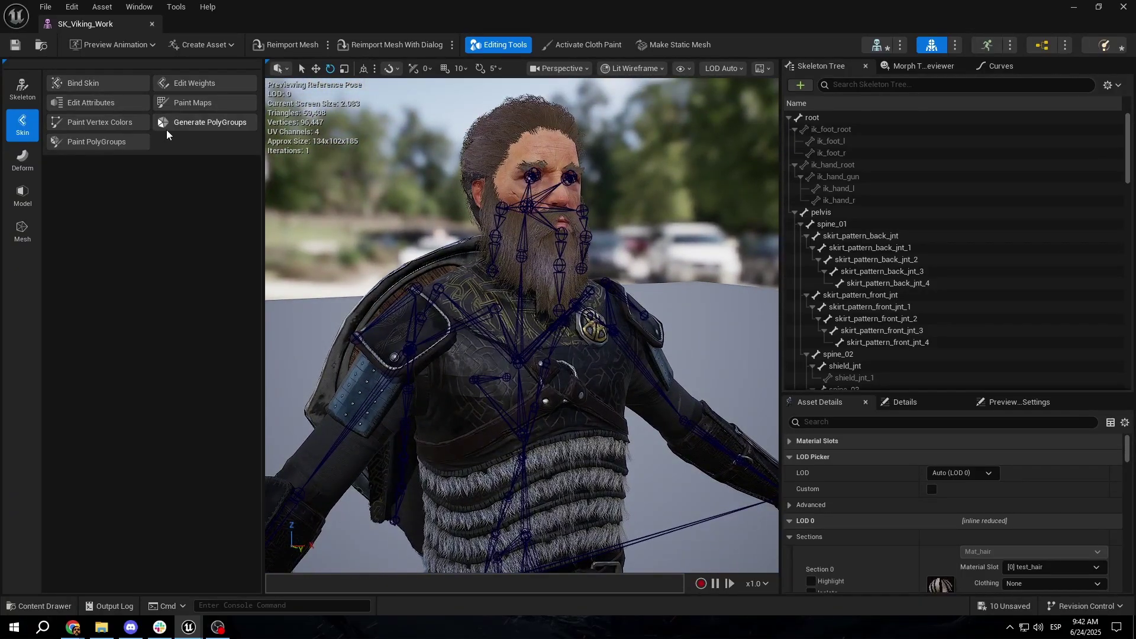
Step: Generate polygroups for the Viking mesh with the From Connected Tris conversion mode and accept the result
{"action": "left_click", "coordinate": [23, 194]}
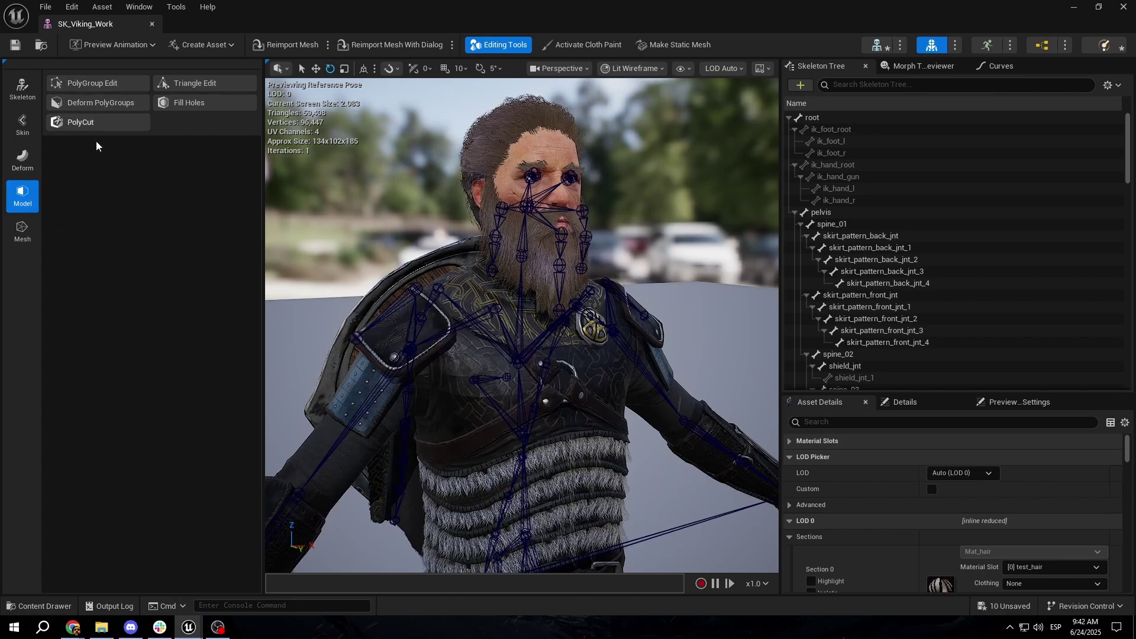
{"action": "left_click", "coordinate": [22, 125]}
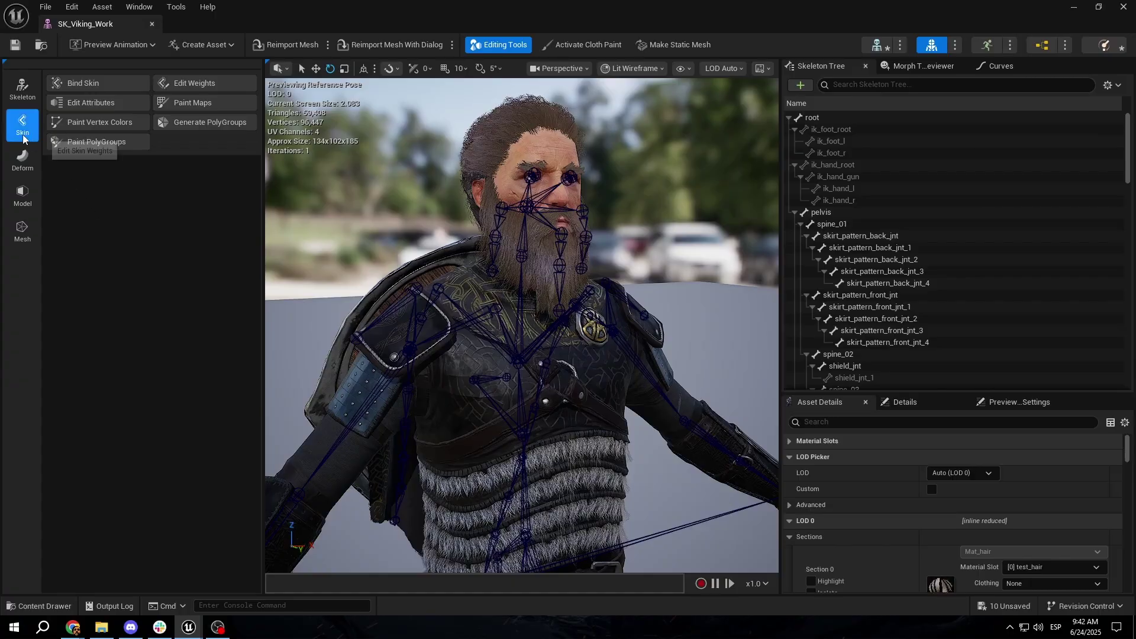
{"action": "left_click", "coordinate": [198, 123]}
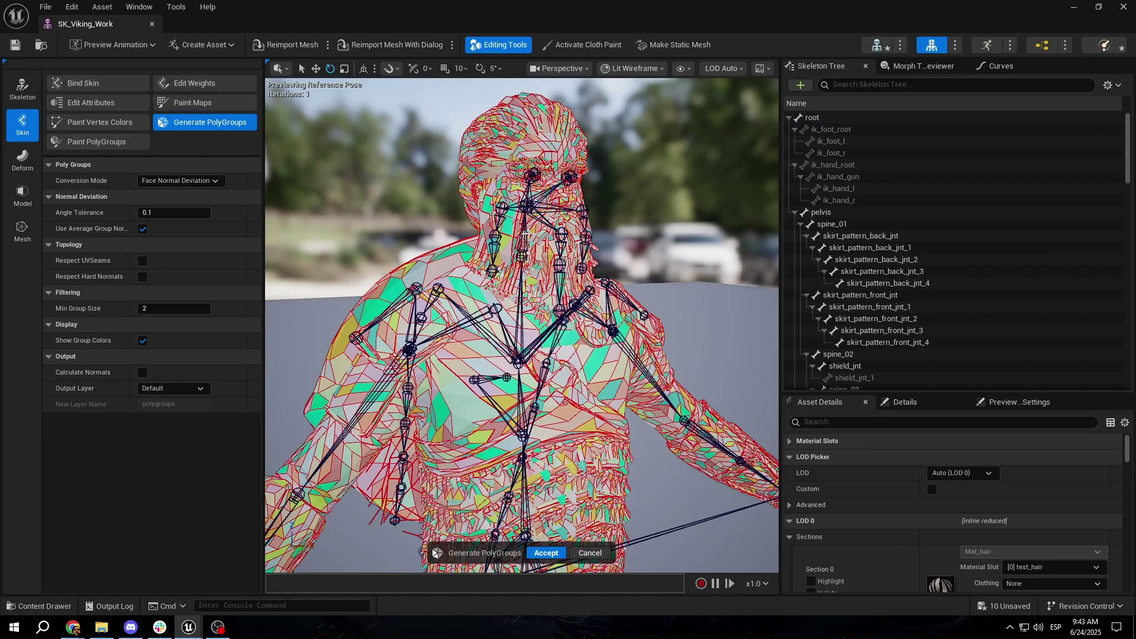
{"action": "left_click", "coordinate": [201, 181]}
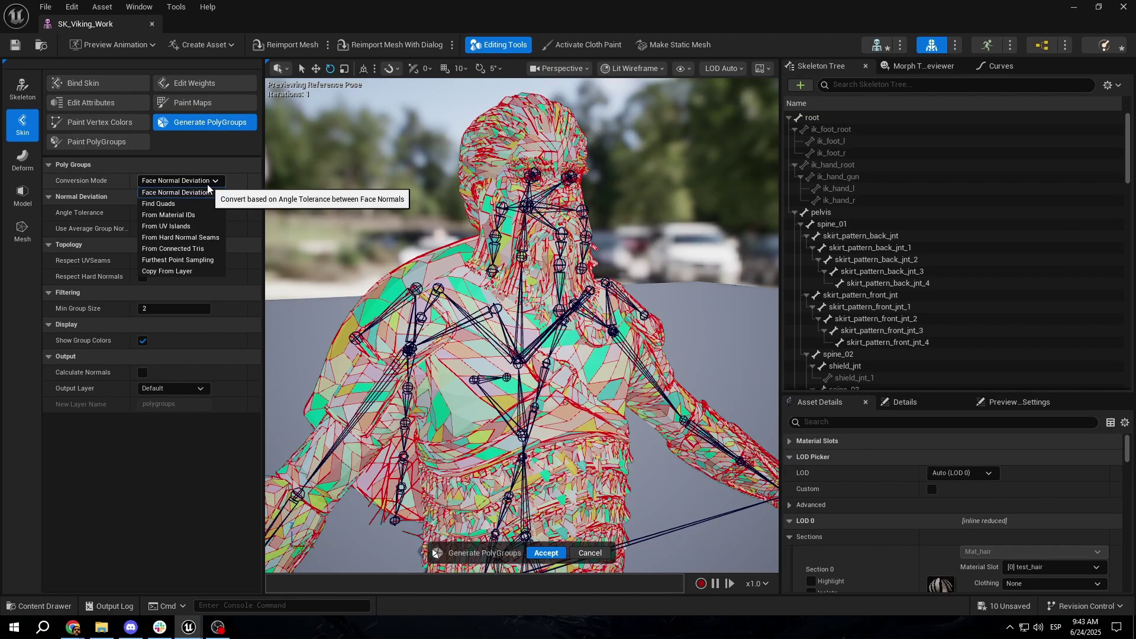
{"action": "left_click", "coordinate": [201, 249]}
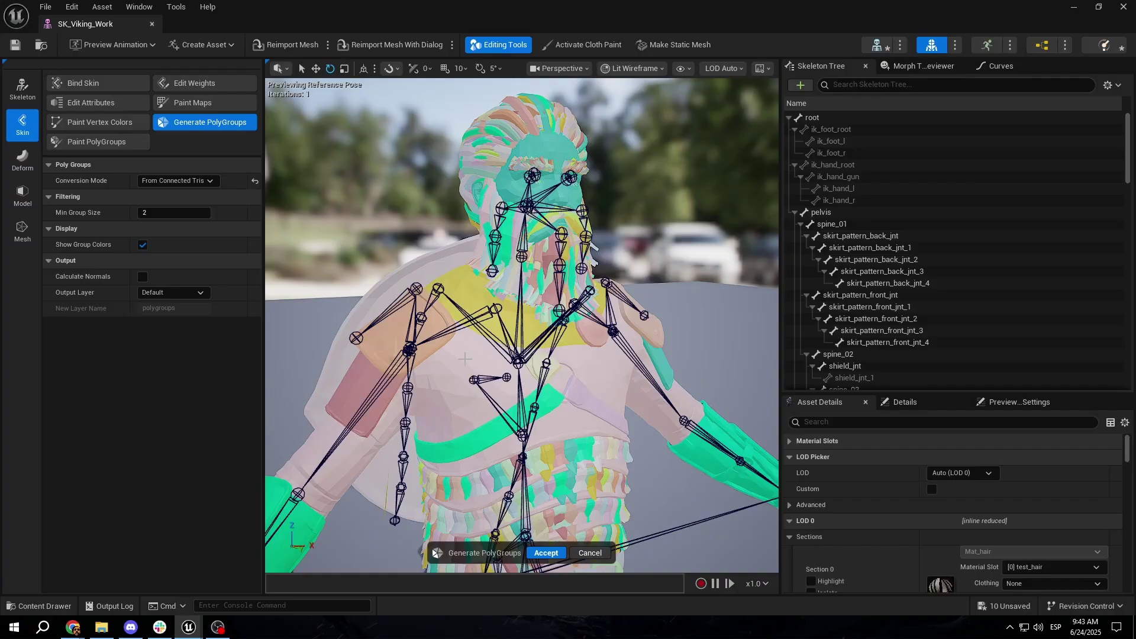
{"action": "middle_click_drag", "start_coordinate": [465, 359], "coordinate": [464, 284]}
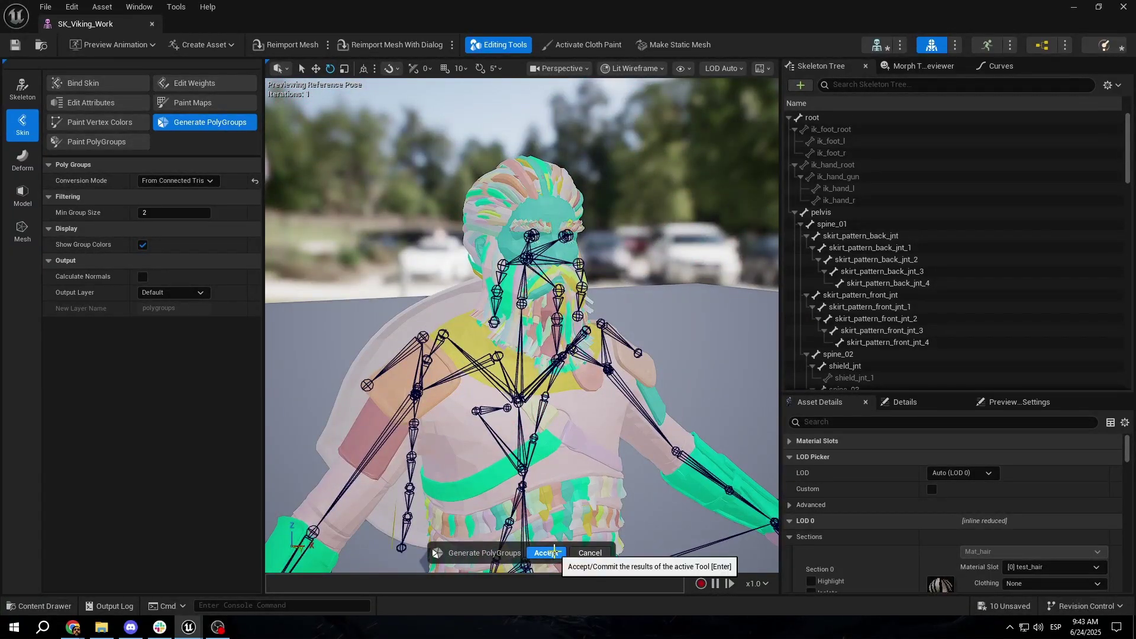
{"action": "left_click", "coordinate": [548, 552]}
Step: Start PolyGroup Edit on the mesh and restrict the selection filter to faces by excluding vertices and edges
{"action": "right_click_drag", "start_coordinate": [521, 355], "coordinate": [654, 347]}
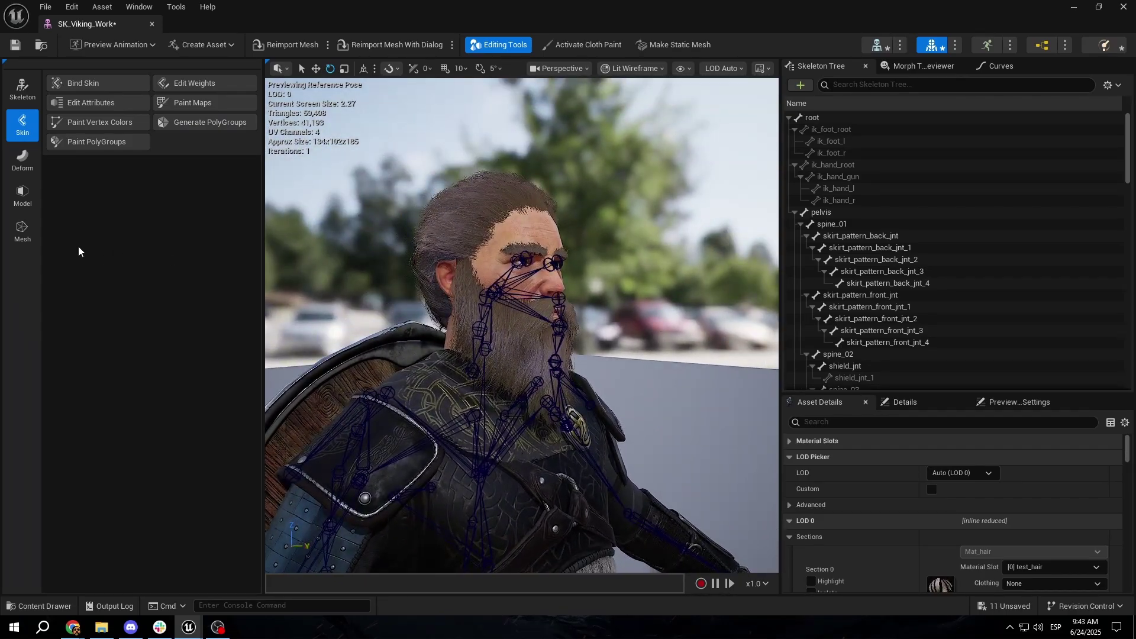
{"action": "left_click", "coordinate": [24, 201]}
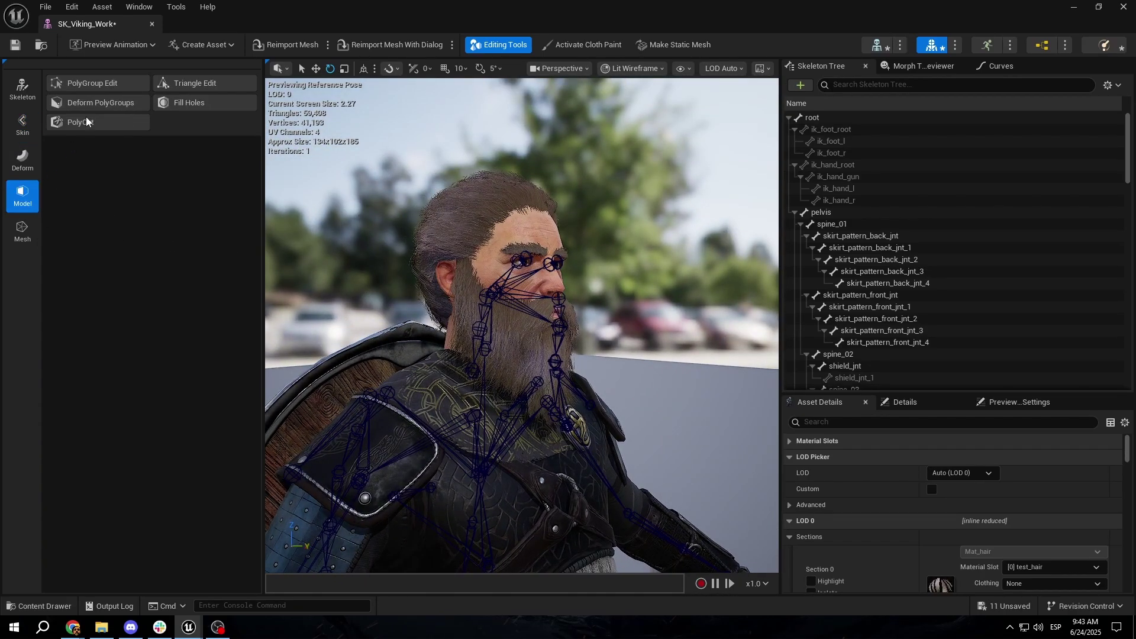
{"action": "left_click", "coordinate": [107, 86]}
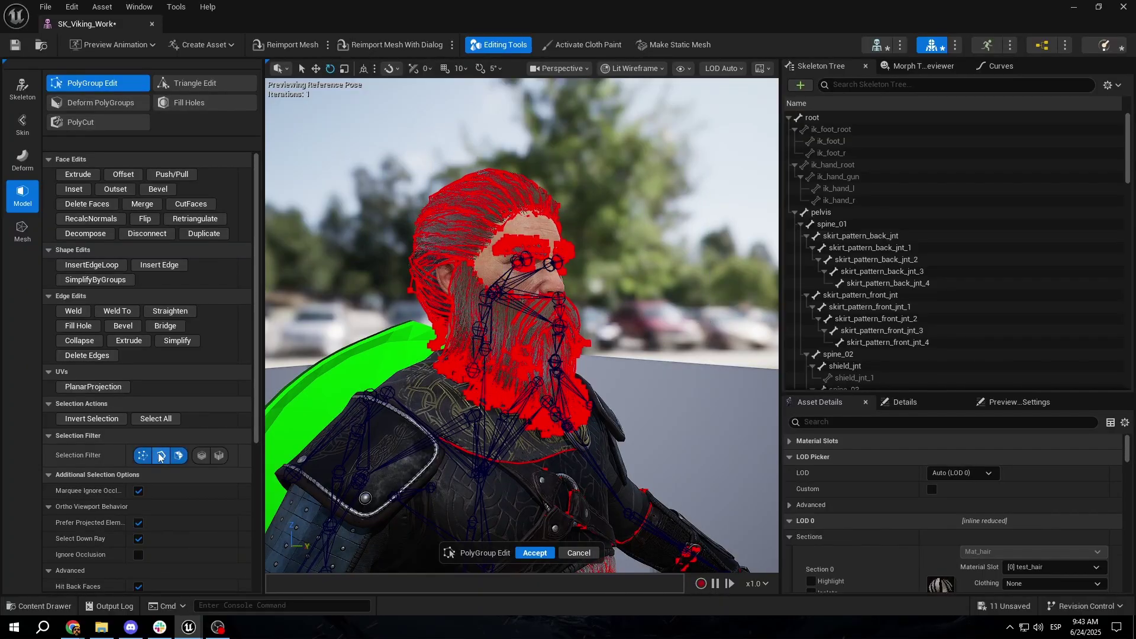
{"action": "left_click", "coordinate": [143, 456]}
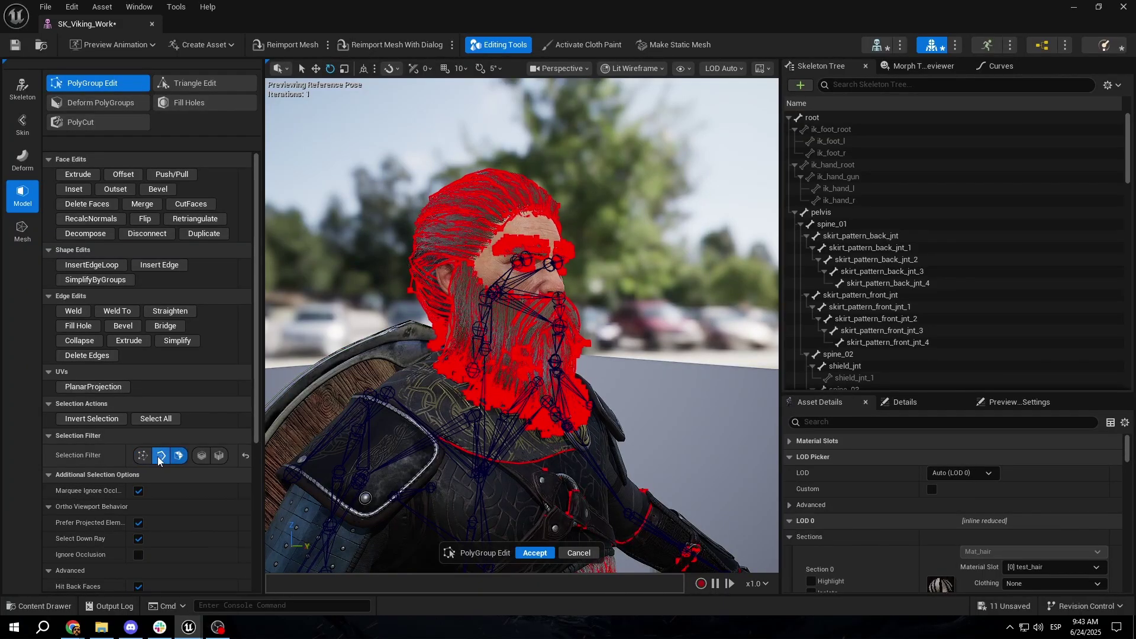
{"action": "left_click", "coordinate": [160, 457]}
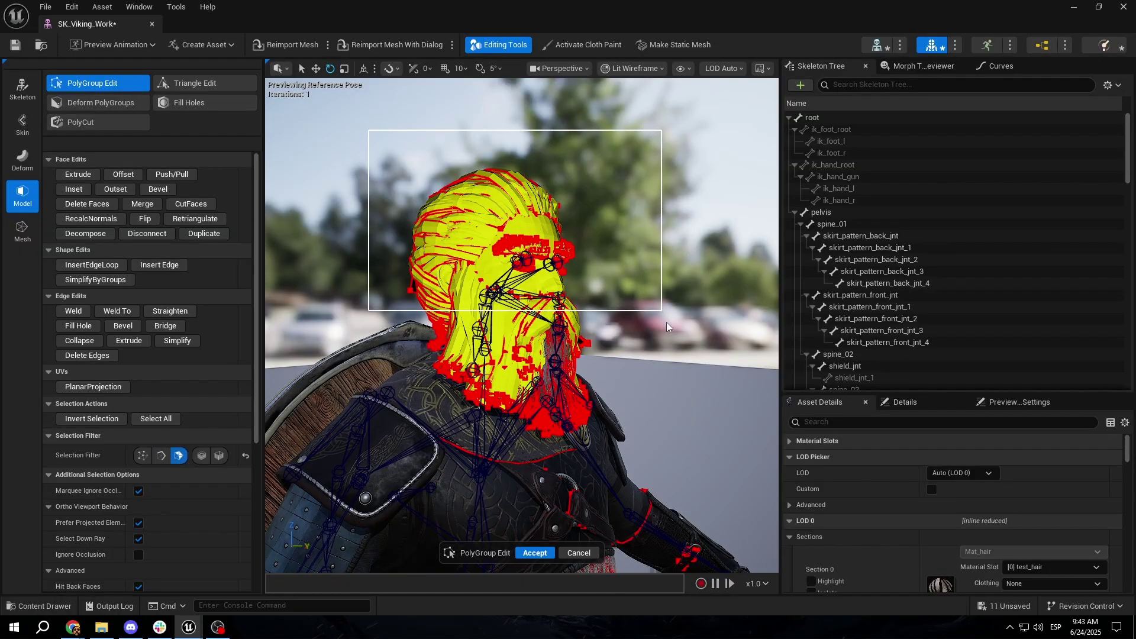
Step: Select the face polygroups of the Viking's head, hair and beard, leaving the shield on the back out of the selection
{"action": "left_click_drag", "start_coordinate": [666, 326], "coordinate": [671, 333]}
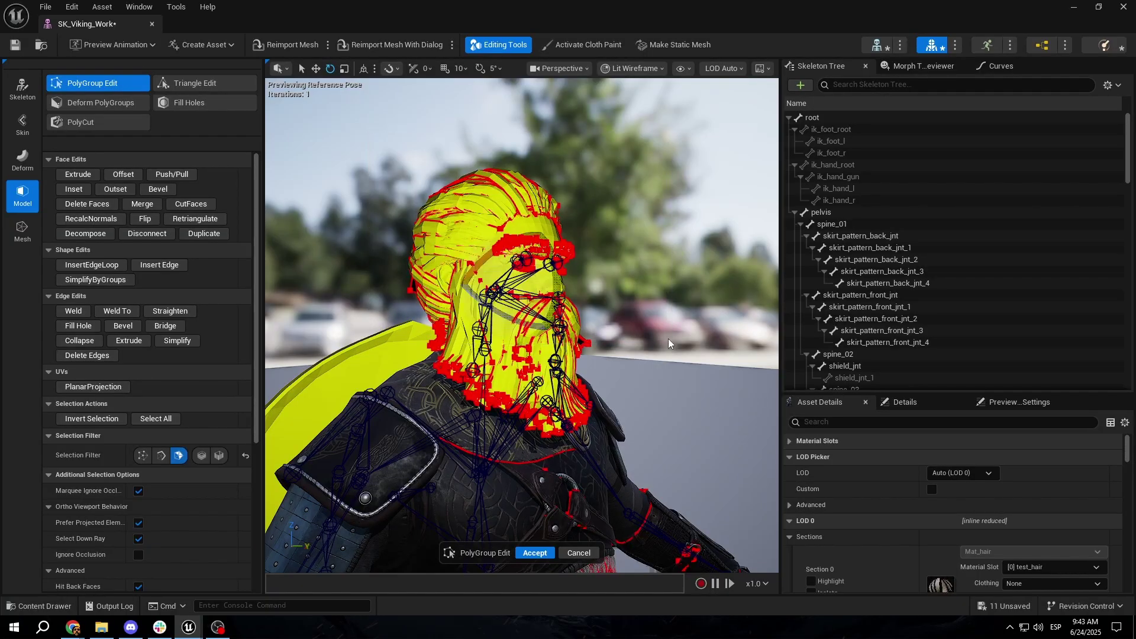
{"action": "key", "text": "d"}
{"action": "right_click_drag", "start_coordinate": [669, 344], "coordinate": [449, 346]}
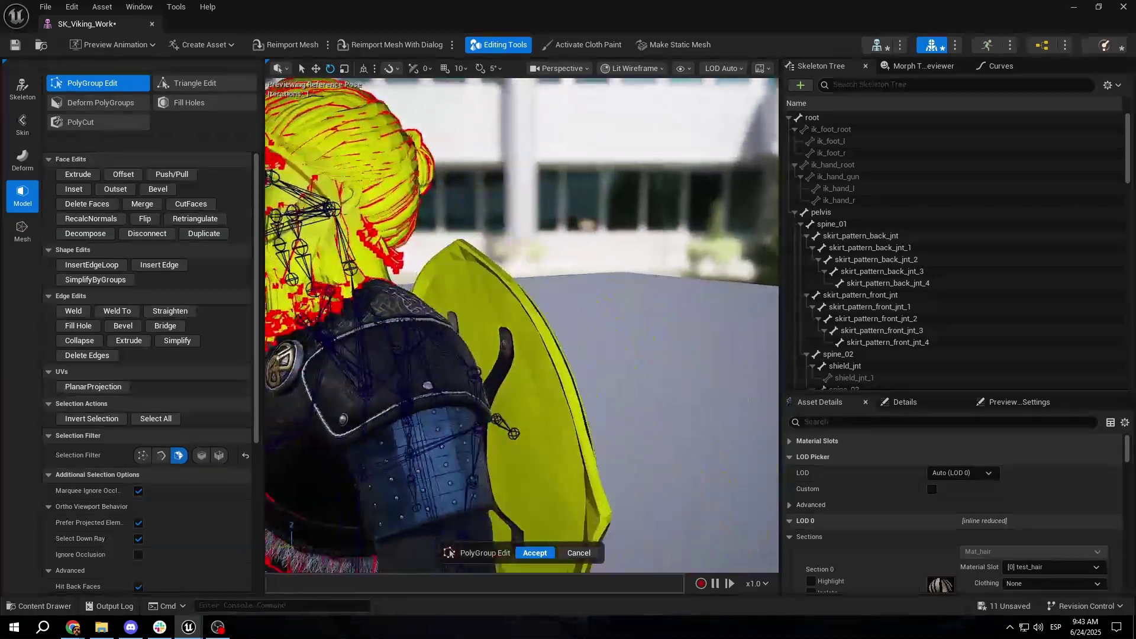
{"action": "left_click_drag", "start_coordinate": [479, 348], "coordinate": [535, 390], "text": "alt"}
{"action": "key", "text": "s"}
{"action": "mouse_move", "coordinate": [639, 373]}
{"action": "right_mouse_down"}
{"action": "mouse_move", "coordinate": [556, 375]}
{"action": "mouse_move", "coordinate": [639, 379]}
{"action": "right_mouse_up"}
{"action": "key", "text": "w"}
{"action": "key", "text": "s"}
{"action": "right_click_drag", "start_coordinate": [521, 355], "coordinate": [644, 392]}
{"action": "key", "text": "w"}
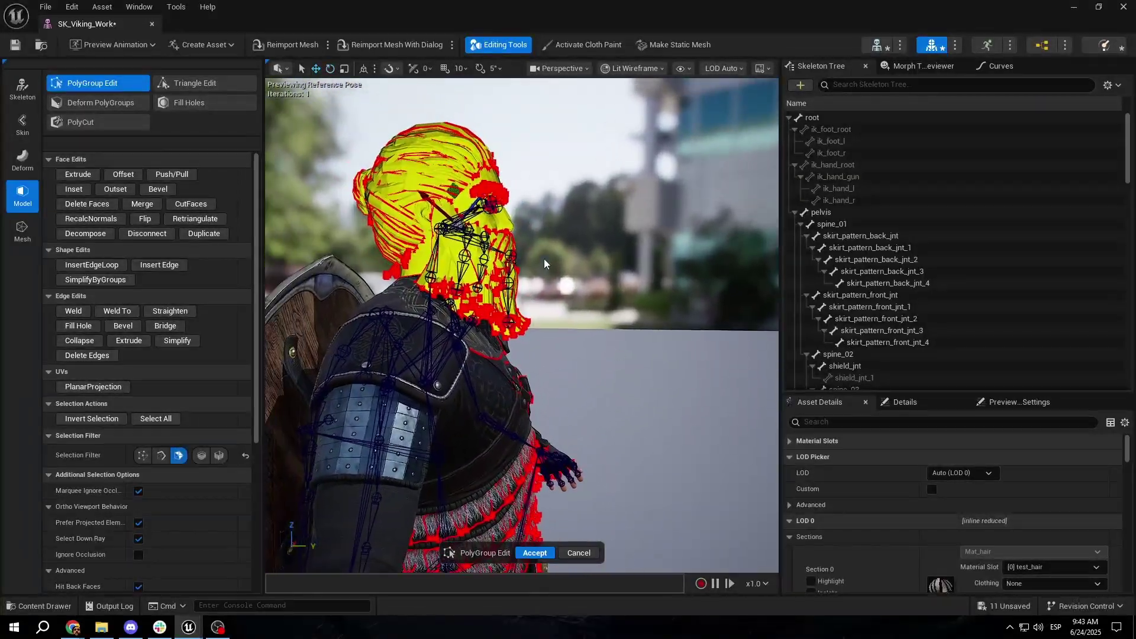
{"action": "key", "text": "w"}
Step: Try moving the selected head polygroups away from the body, and undo the move
{"action": "left_click_drag", "start_coordinate": [463, 184], "coordinate": [599, 135]}
{"action": "right_click_drag", "start_coordinate": [609, 177], "coordinate": [379, 183]}
{"action": "key", "text": "d"}
{"action": "key", "text": "w"}
{"action": "right_click_drag", "start_coordinate": [520, 325], "coordinate": [553, 299]}
{"action": "key", "text": "ctrl+z"}
Step: Delete the selected faces of the Viking's head, hair and beard
{"action": "key", "text": "s"}
{"action": "key", "text": "w"}
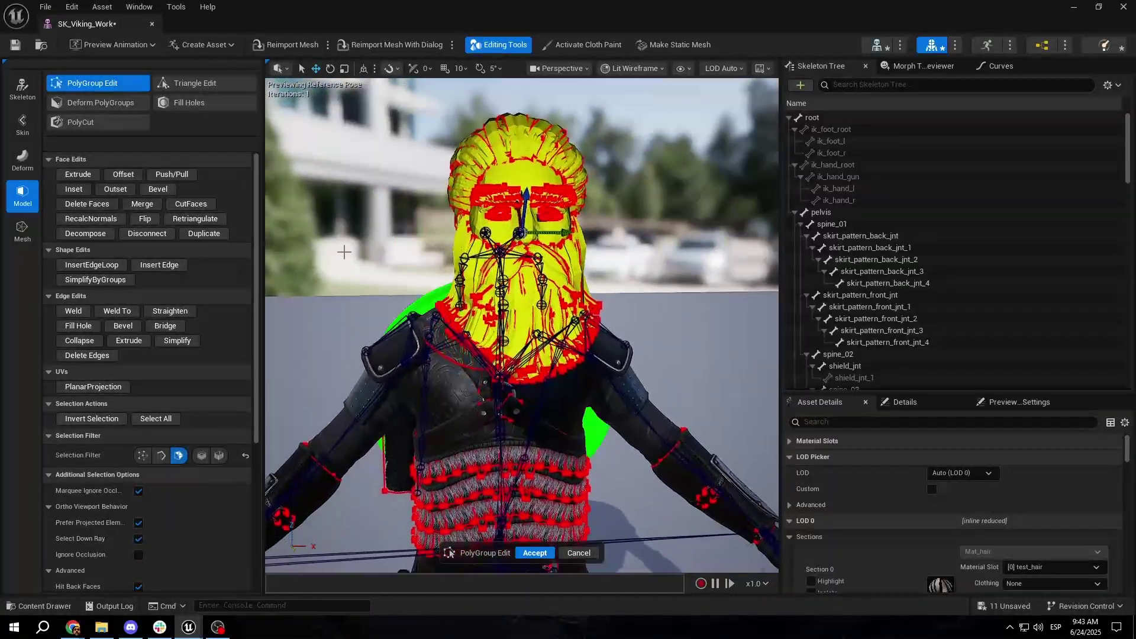
{"action": "left_click", "coordinate": [87, 204]}
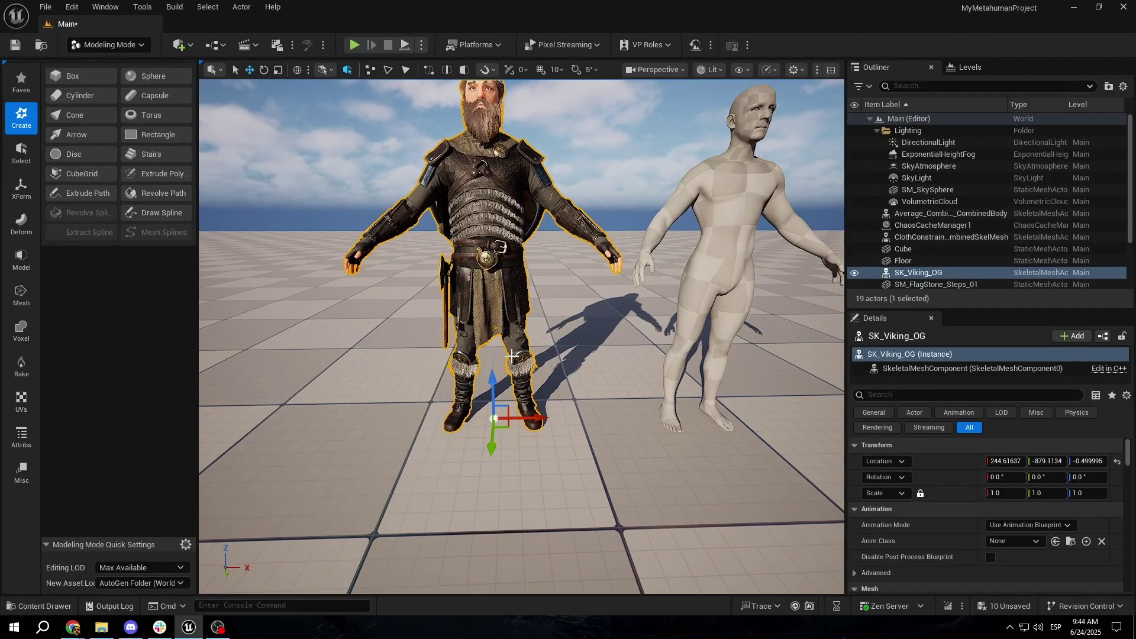
Step: Remove the SK_Viking_OG actor from the level and place SK_Viking_Work at location 0, 0, 0 over the MetaHuman body
{"action": "key", "text": "Delete"}
{"action": "right_click_drag", "start_coordinate": [512, 367], "coordinate": [547, 367]}
{"action": "key", "text": "ctrl+space"}
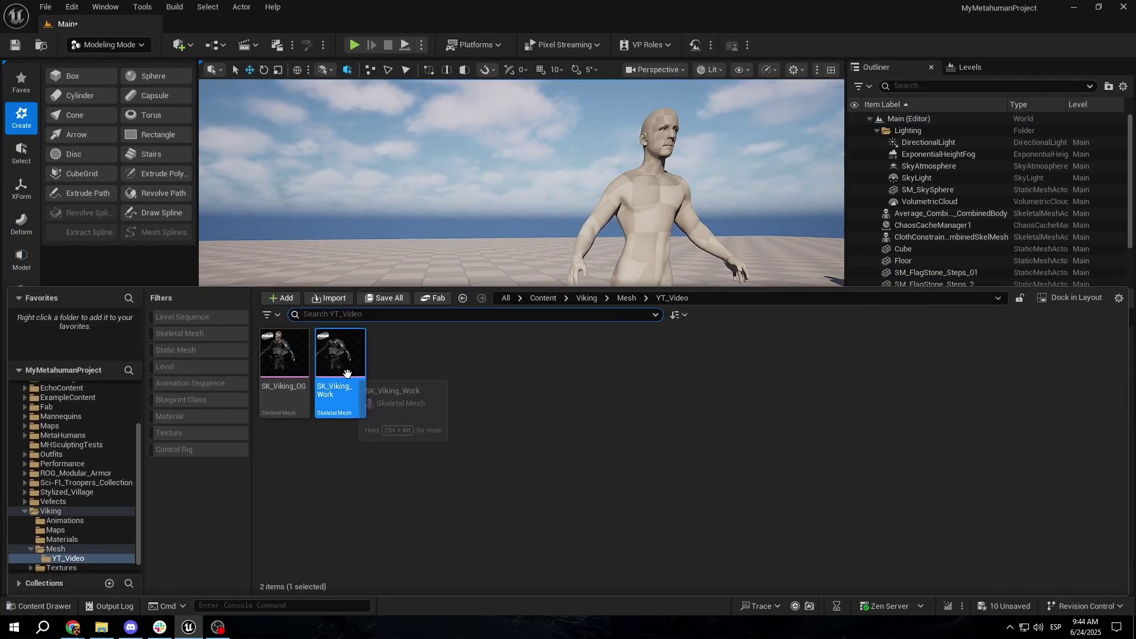
{"action": "left_click_drag", "start_coordinate": [347, 373], "coordinate": [502, 337]}
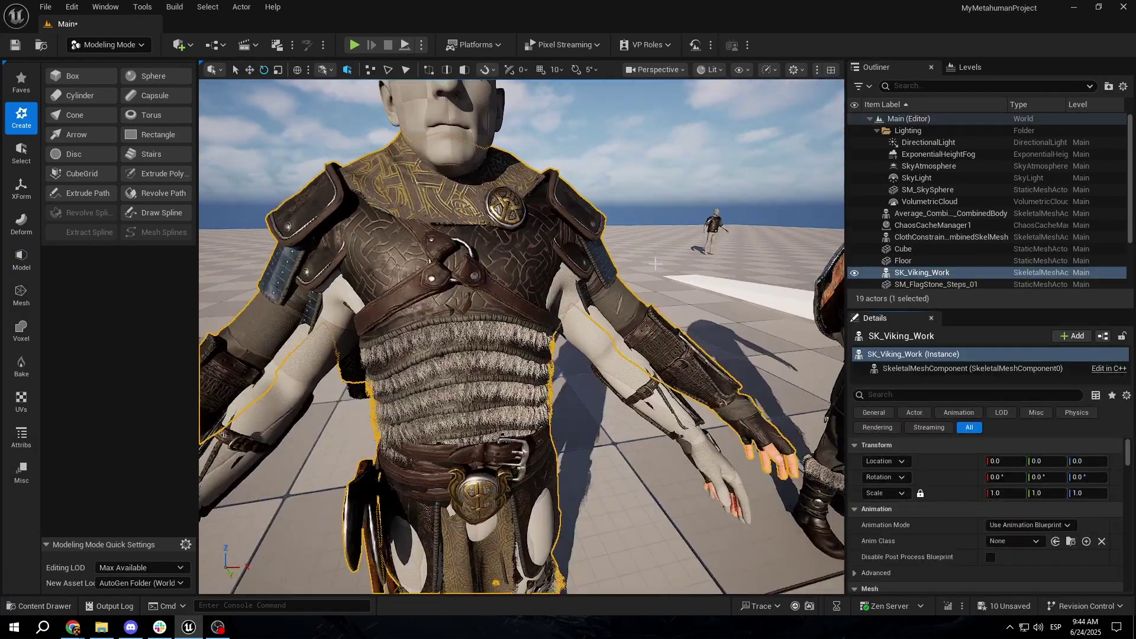
{"action": "key", "text": "s"}
{"action": "right_click_drag", "start_coordinate": [521, 337], "coordinate": [485, 339]}
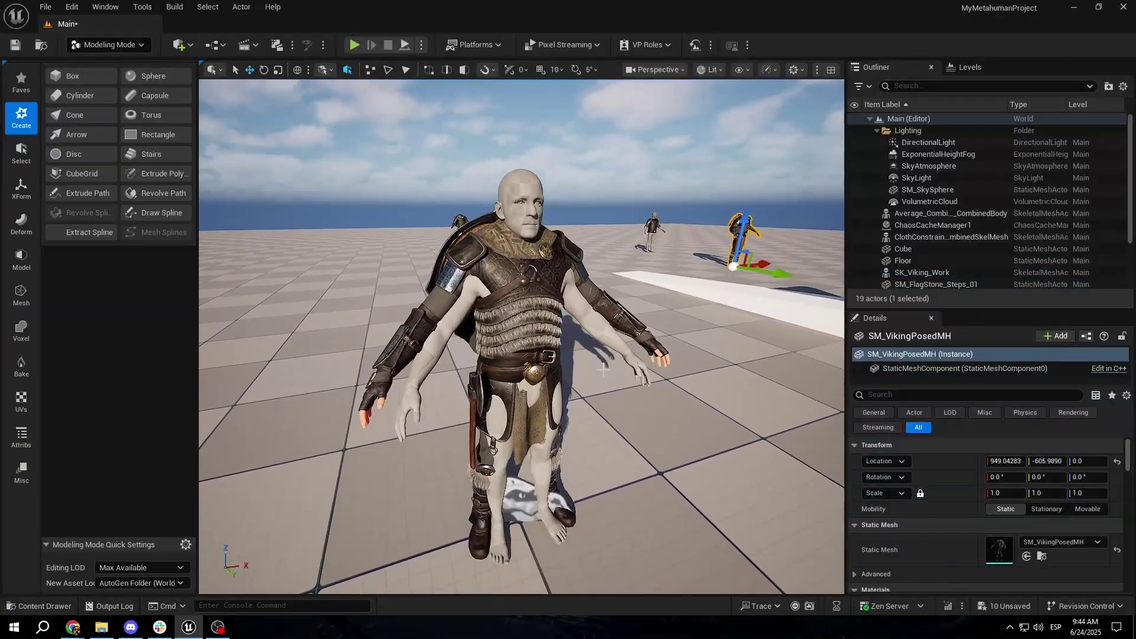
{"action": "left_click", "coordinate": [533, 544]}
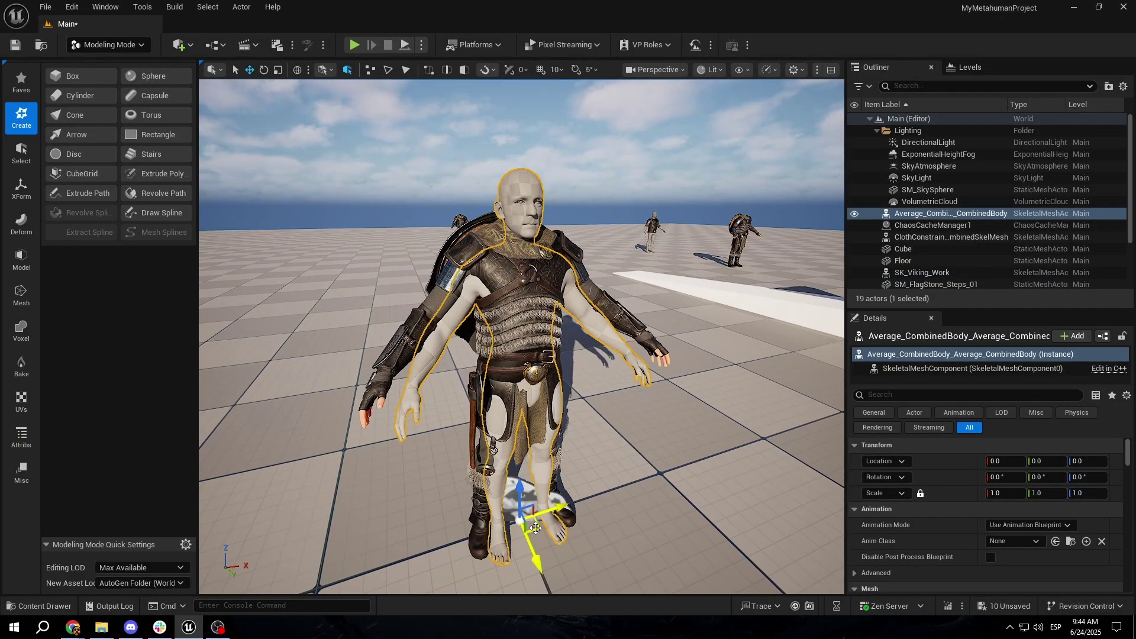
{"action": "left_click_drag", "start_coordinate": [535, 528], "coordinate": [716, 488]}
{"action": "key", "text": "ctrl+z"}
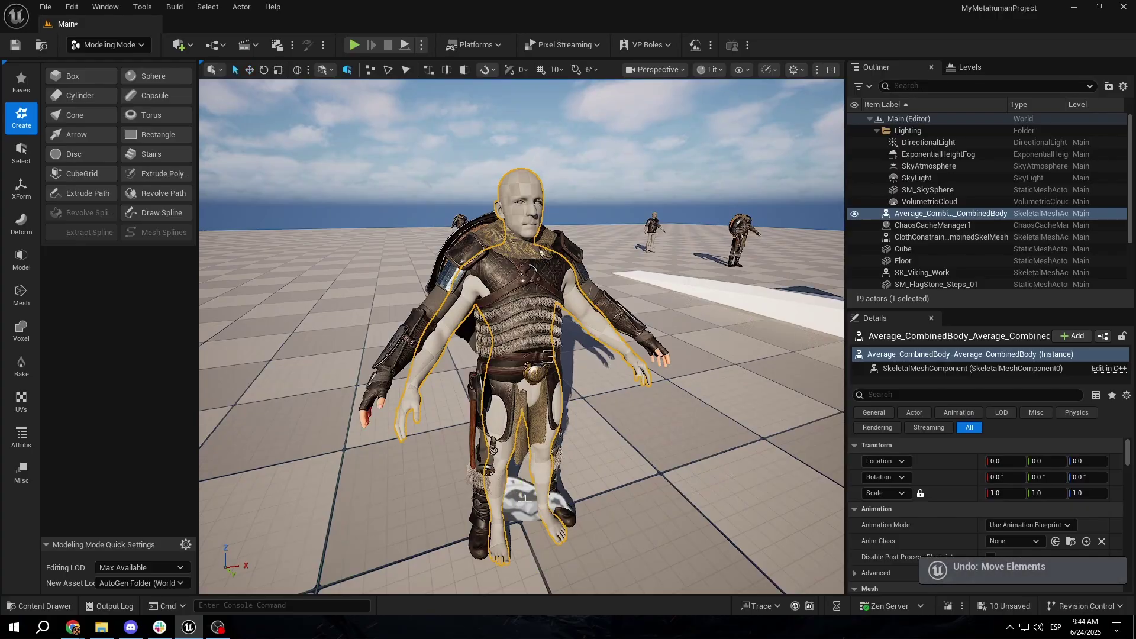
Step: Move the ChaosCacheManager1 actor along the ground, well away from the characters' feet
{"action": "left_click", "coordinate": [552, 524]}
{"action": "left_click_drag", "start_coordinate": [536, 526], "coordinate": [210, 385]}
{"action": "mouse_move", "coordinate": [675, 432]}
{"action": "right_mouse_down"}
{"action": "mouse_move", "coordinate": [715, 432]}
{"action": "mouse_move", "coordinate": [669, 432]}
{"action": "right_mouse_up"}
{"action": "right_click_drag", "start_coordinate": [296, 391], "coordinate": [281, 390]}
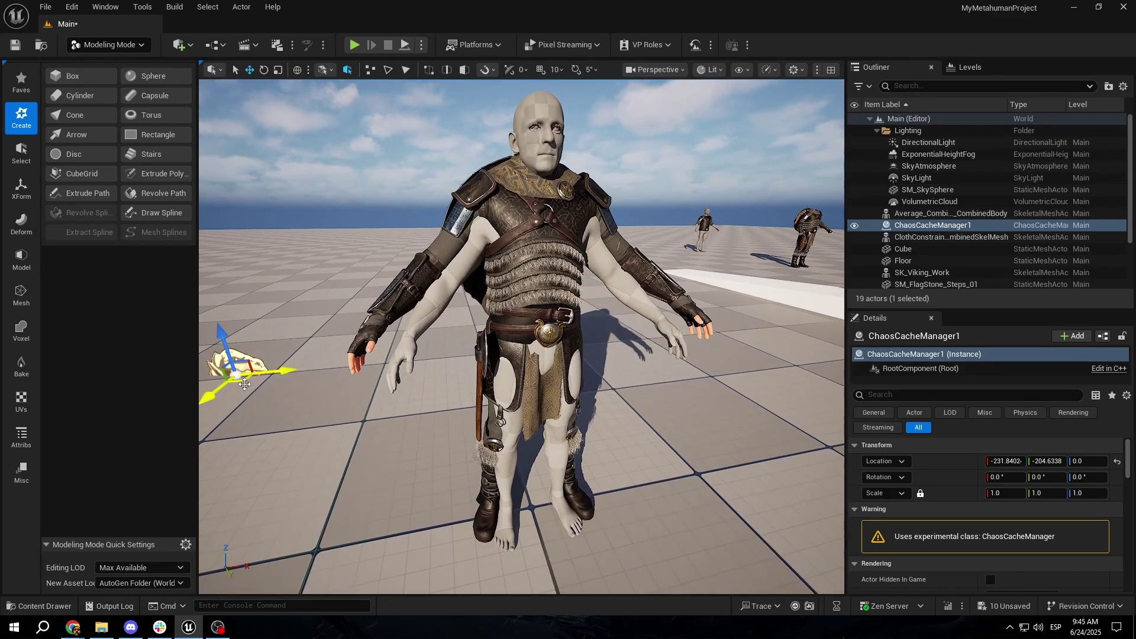
{"action": "left_click_drag", "start_coordinate": [245, 385], "coordinate": [204, 330]}
Step: Select the SK_Viking_Work actor, and create a level sequence with the default name in the YT_Video folder and open it
{"action": "left_click", "coordinate": [675, 282]}
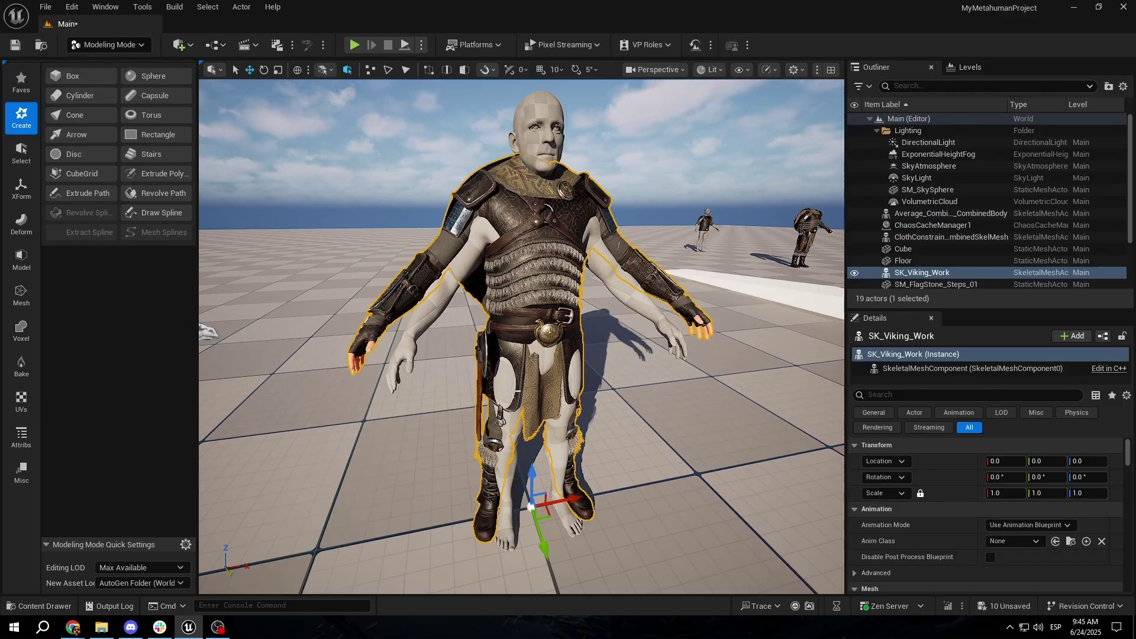
{"action": "right_click_drag", "start_coordinate": [517, 391], "coordinate": [506, 398]}
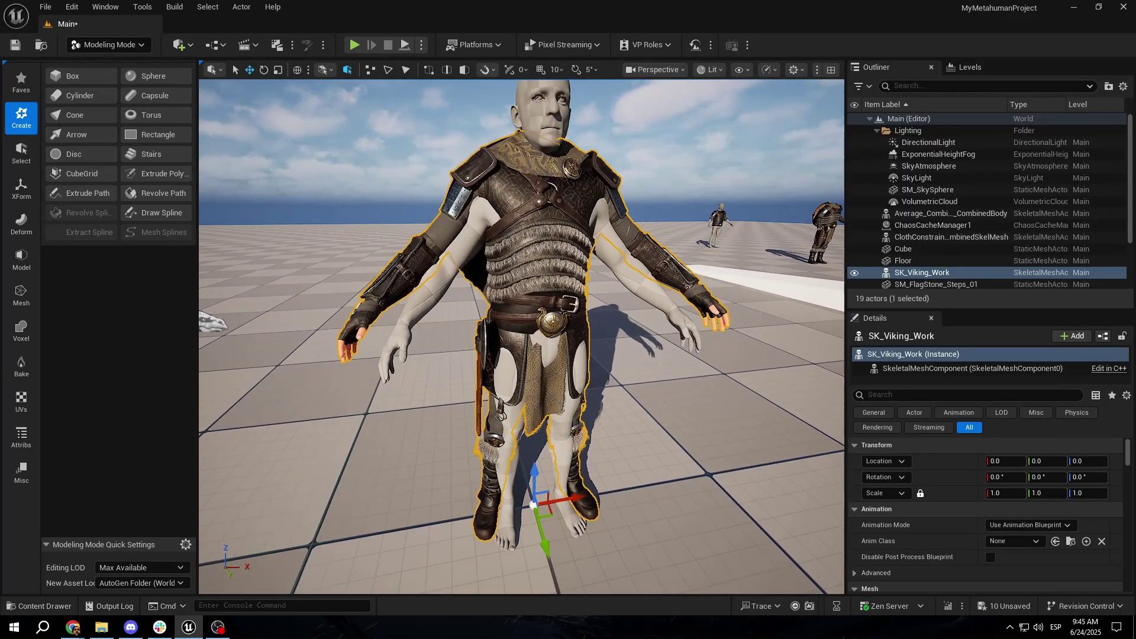
{"action": "key", "text": "ctrl+space"}
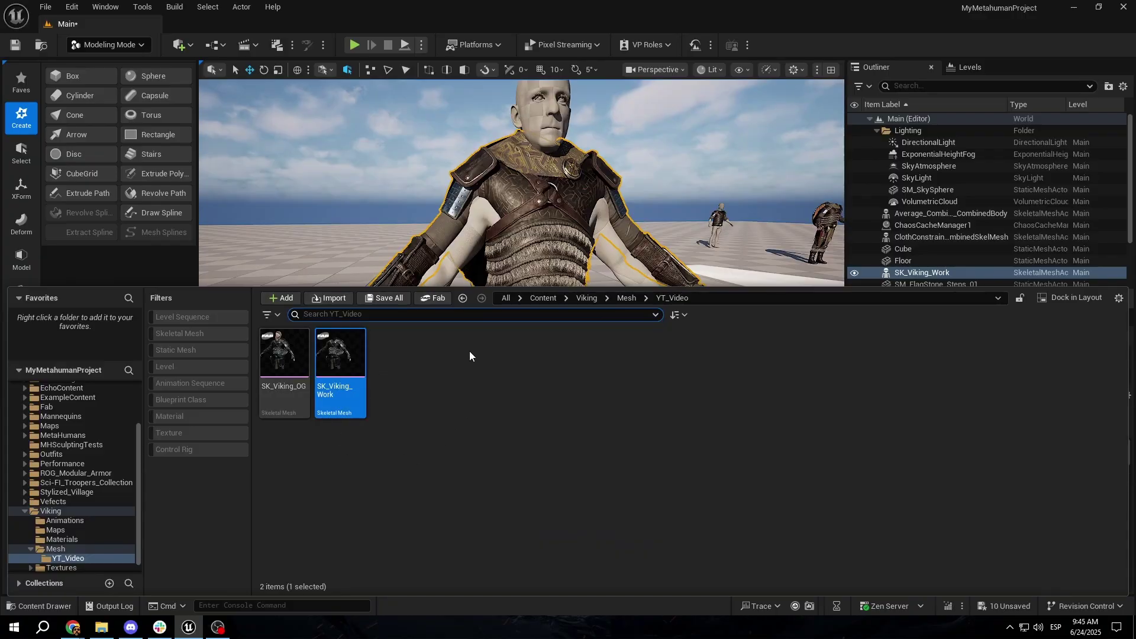
{"action": "right_click_drag", "start_coordinate": [614, 261], "coordinate": [592, 255]}
{"action": "key", "text": "ctrl+space"}
{"action": "right_click", "coordinate": [455, 416]}
{"action": "left_click", "coordinate": [508, 301]}
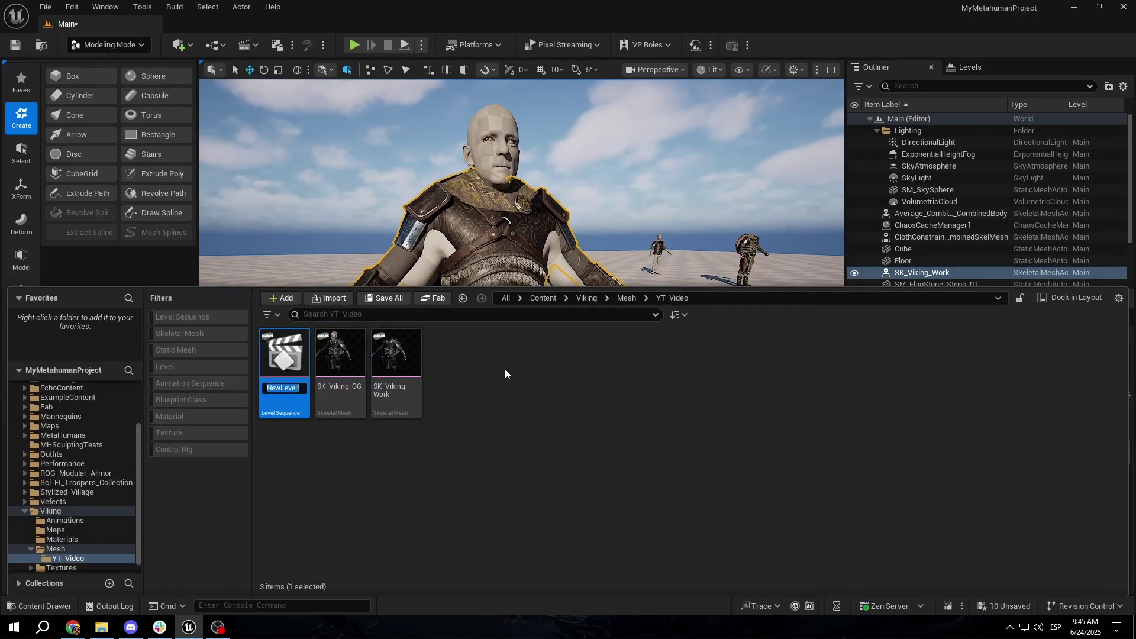
{"action": "key", "text": "Return"}
{"action": "double_click", "coordinate": [295, 380]}
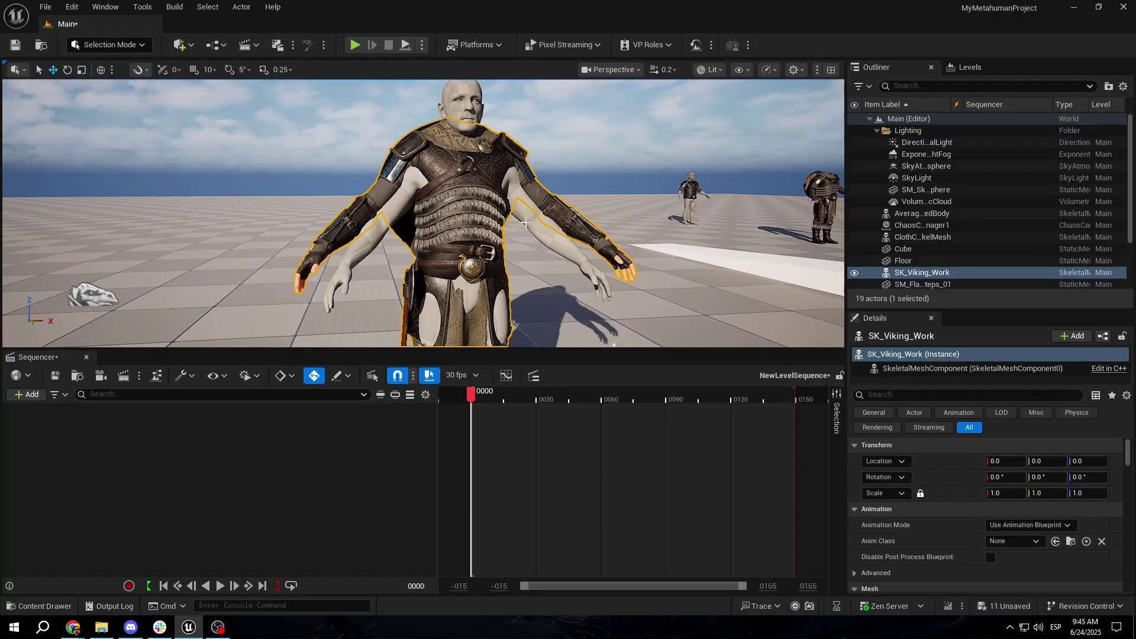
Step: Add SK_Viking_Work to the level sequence and assign it the SK_Viking_CtrlRig control rig
{"action": "right_click", "coordinate": [300, 474]}
{"action": "mouse_move", "coordinate": [442, 251]}
{"action": "left_click", "coordinate": [533, 250]}
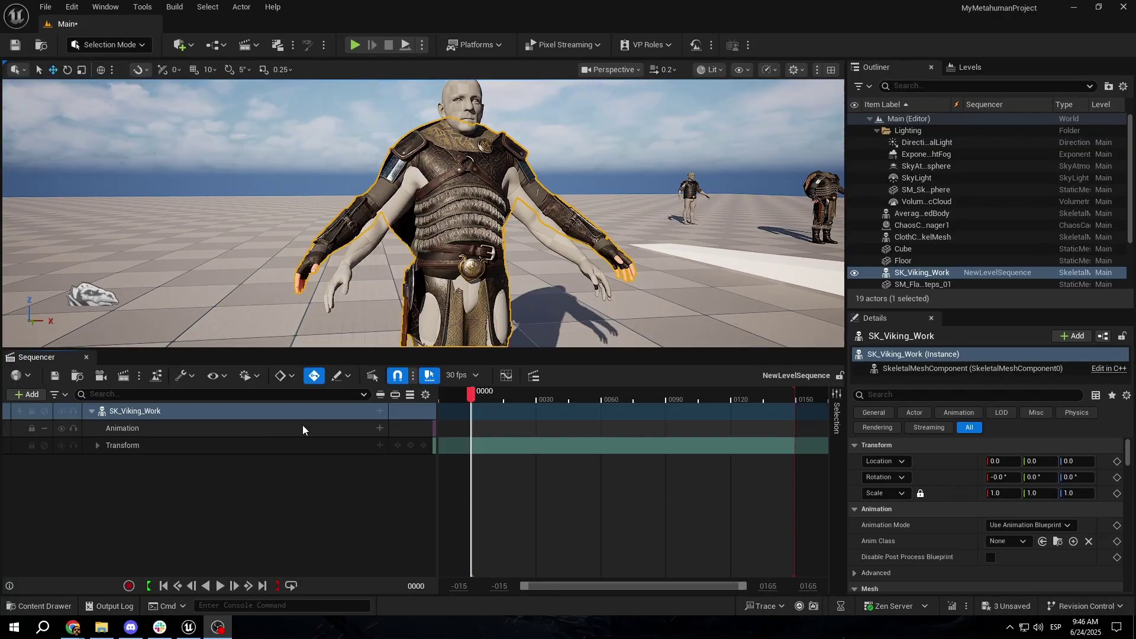
{"action": "left_click", "coordinate": [380, 410]}
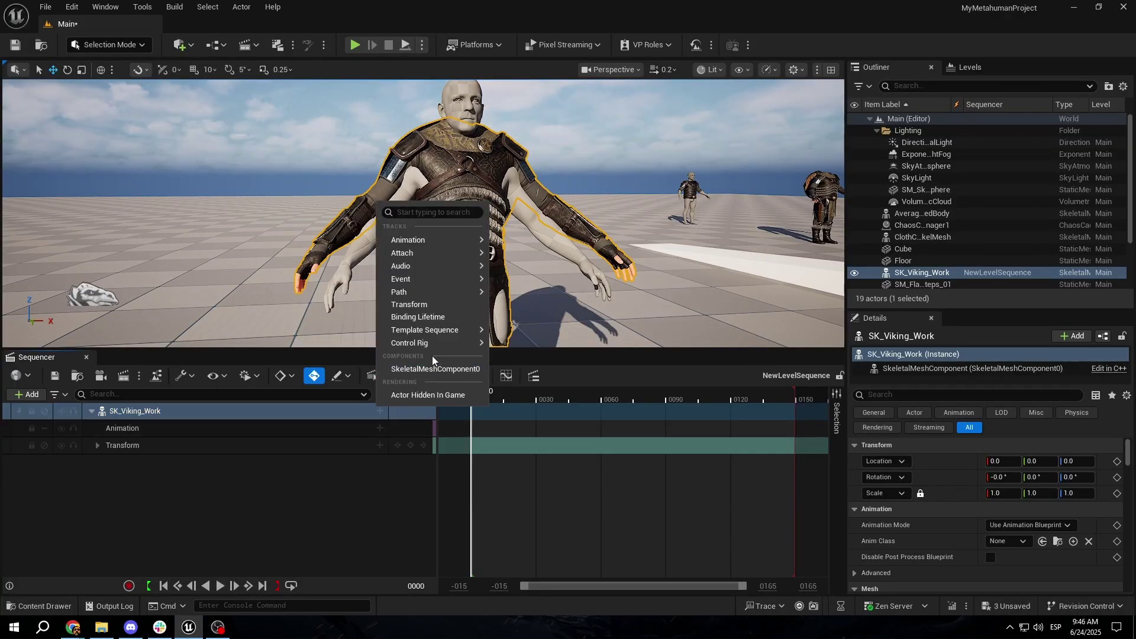
{"action": "mouse_move", "coordinate": [437, 346]}
{"action": "type", "text": "viki"}
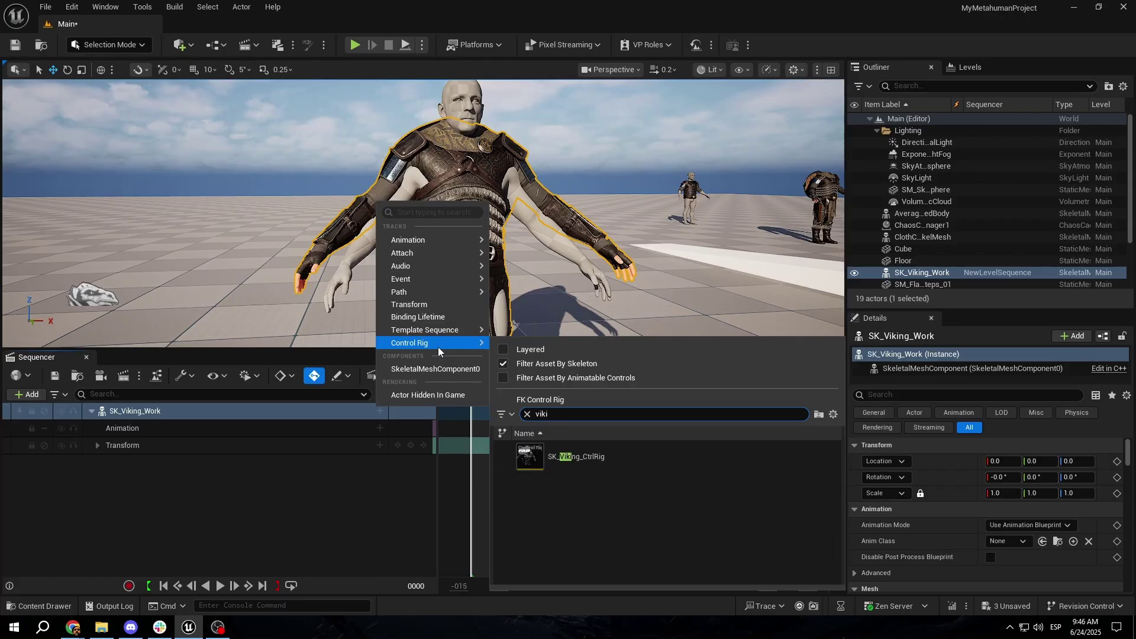
{"action": "left_click", "coordinate": [577, 457]}
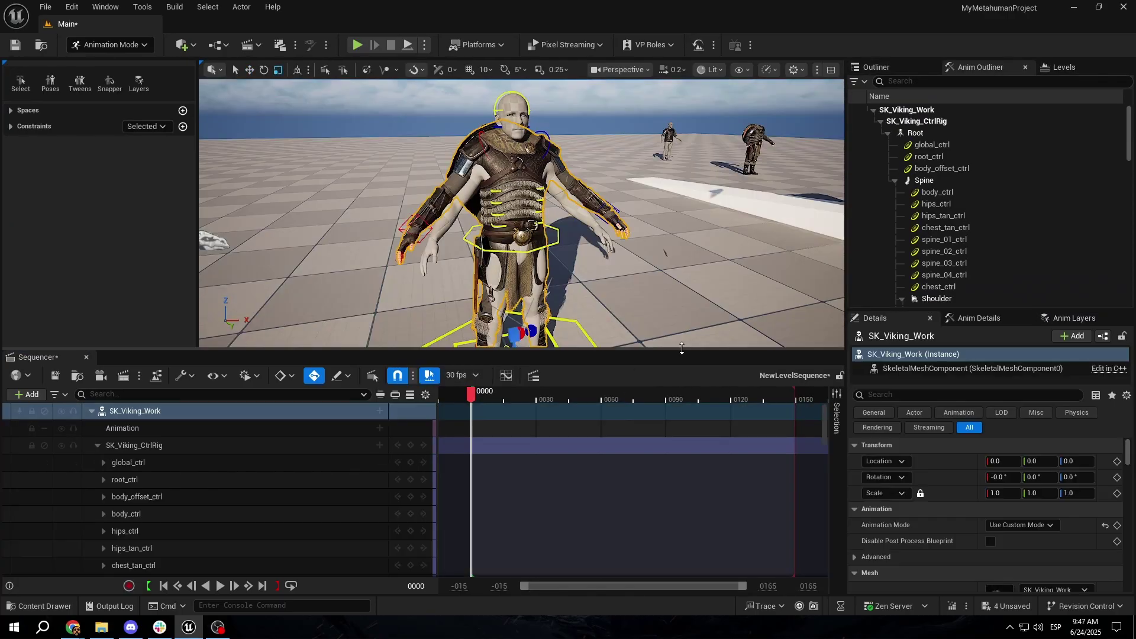
Step: Enlarge the viewport and scale SK_Viking_Work uniformly to about 0.9635 to match the MetaHuman body's proportions
{"action": "left_click_drag", "start_coordinate": [681, 347], "coordinate": [682, 424]}
{"action": "mouse_move", "coordinate": [662, 319]}
{"action": "right_mouse_down"}
{"action": "mouse_move", "coordinate": [661, 296]}
{"action": "mouse_move", "coordinate": [658, 314]}
{"action": "right_mouse_up"}
{"action": "left_click_drag", "start_coordinate": [999, 496], "coordinate": [974, 496]}
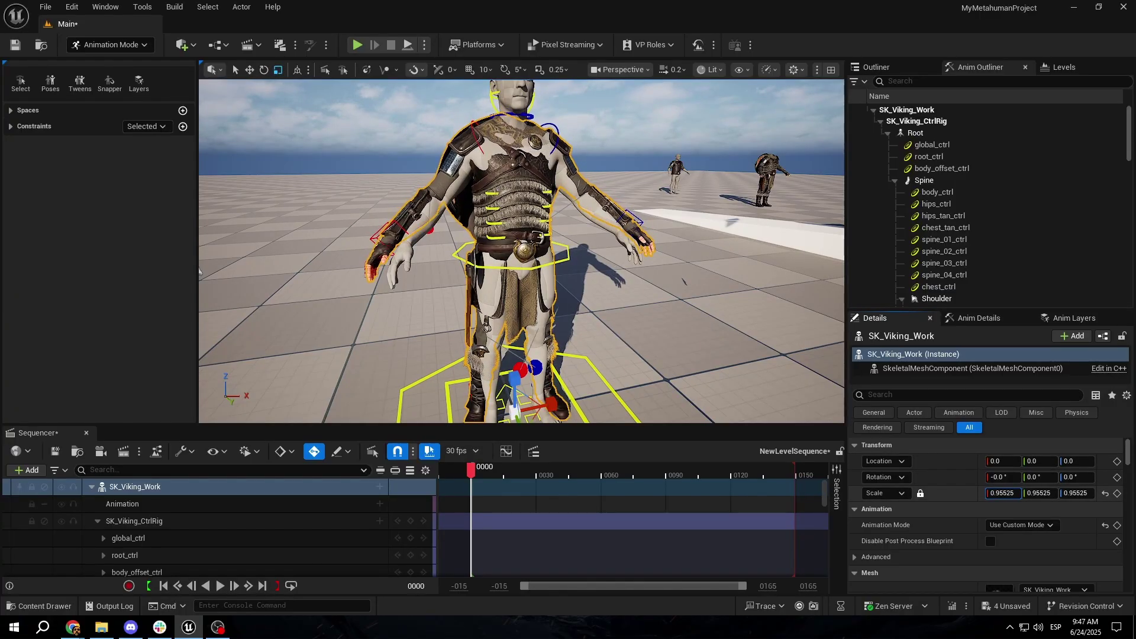
{"action": "left_click_drag", "start_coordinate": [1000, 493], "coordinate": [1007, 493]}
Step: Examine how the scaled Viking outfit lines up with the MetaHuman body at the shoulders, arms and waist
{"action": "key", "text": "w"}
{"action": "right_click_drag", "start_coordinate": [587, 264], "coordinate": [567, 355]}
{"action": "key", "text": "s"}
{"action": "key", "text": "q"}
{"action": "key", "text": "w"}
{"action": "key", "text": "s"}
{"action": "key", "text": "q"}
{"action": "key", "text": "s"}
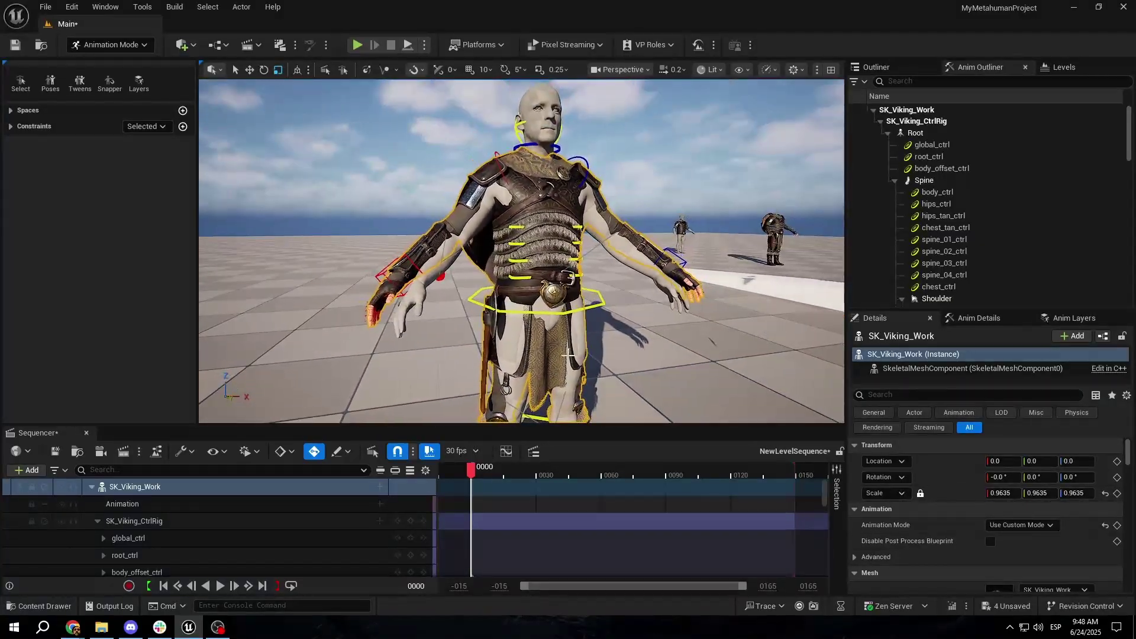
{"action": "left_click_drag", "start_coordinate": [578, 425], "coordinate": [578, 377]}
{"action": "key", "text": "s"}
{"action": "right_click_drag", "start_coordinate": [571, 284], "coordinate": [570, 304]}
{"action": "key", "text": "q"}
{"action": "key", "text": "e"}
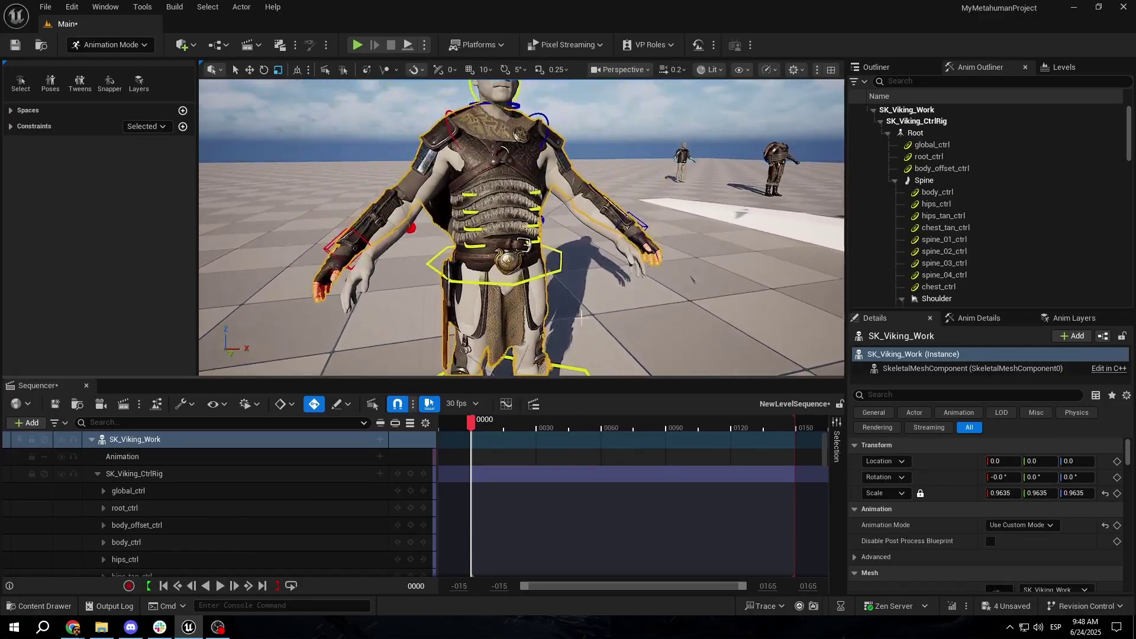
Step: Turn off the leg_l, leg_r, arm_l and arm_r fk_ik switches on the global_ctrl control
{"action": "left_click", "coordinate": [133, 491]}
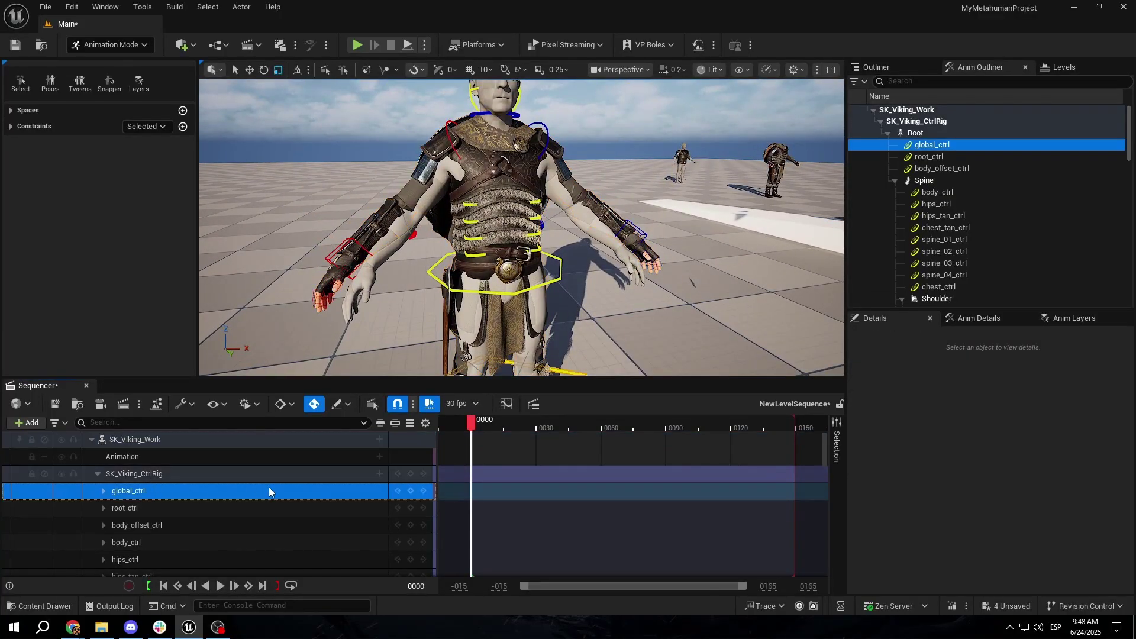
{"action": "left_click", "coordinate": [981, 322]}
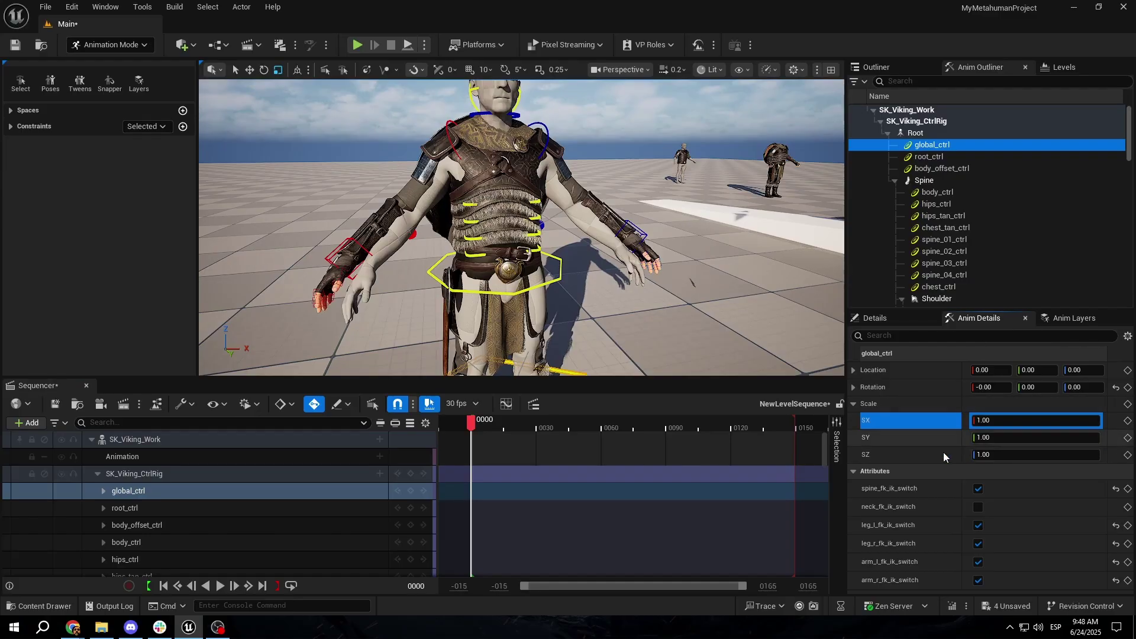
{"action": "left_click", "coordinate": [852, 405]}
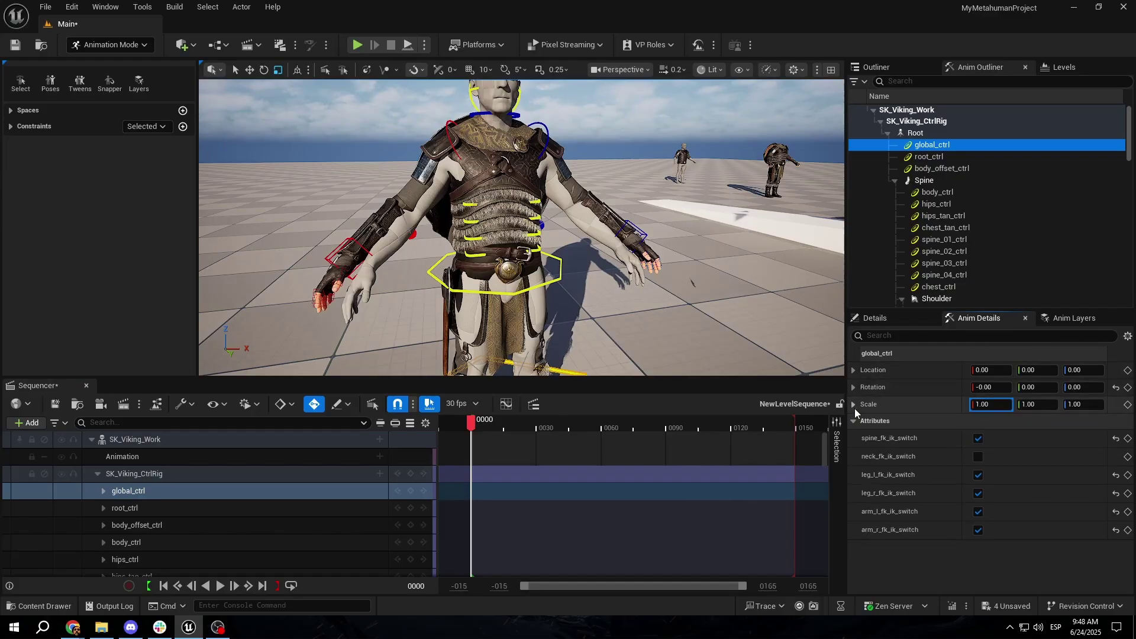
{"action": "left_click", "coordinate": [978, 493]}
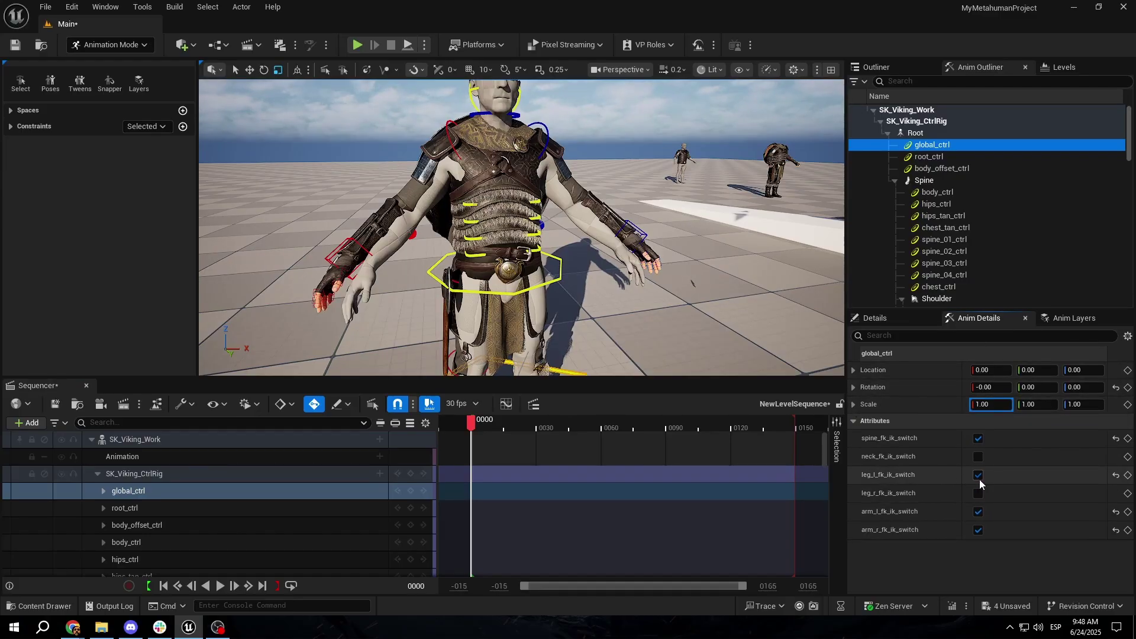
{"action": "left_click", "coordinate": [978, 475]}
{"action": "left_click", "coordinate": [978, 512]}
{"action": "left_click", "coordinate": [978, 530]}
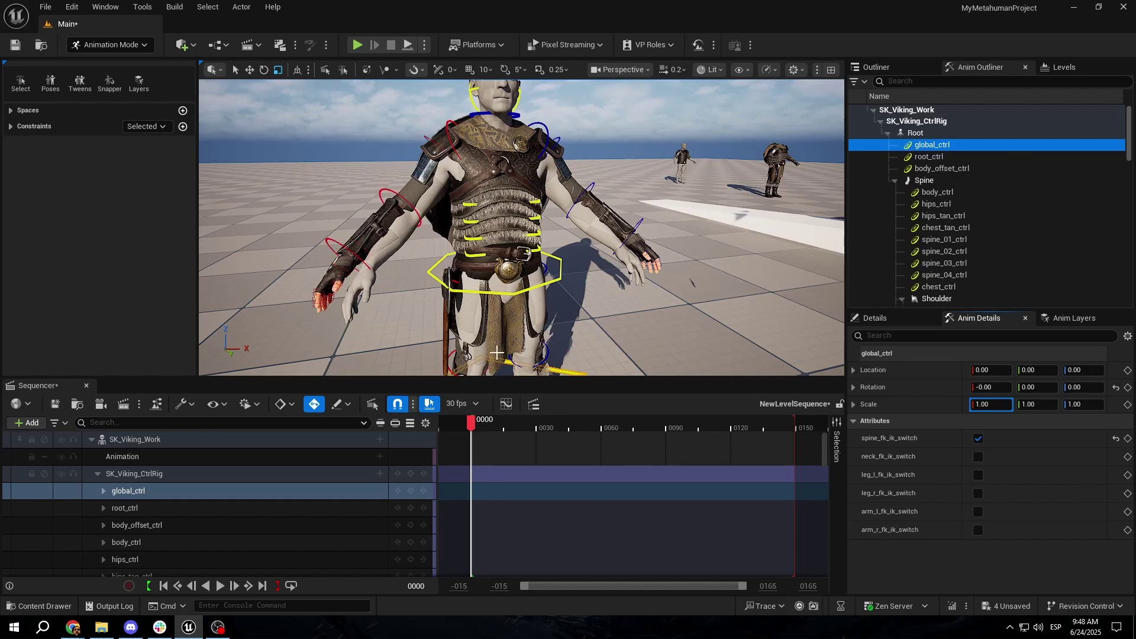
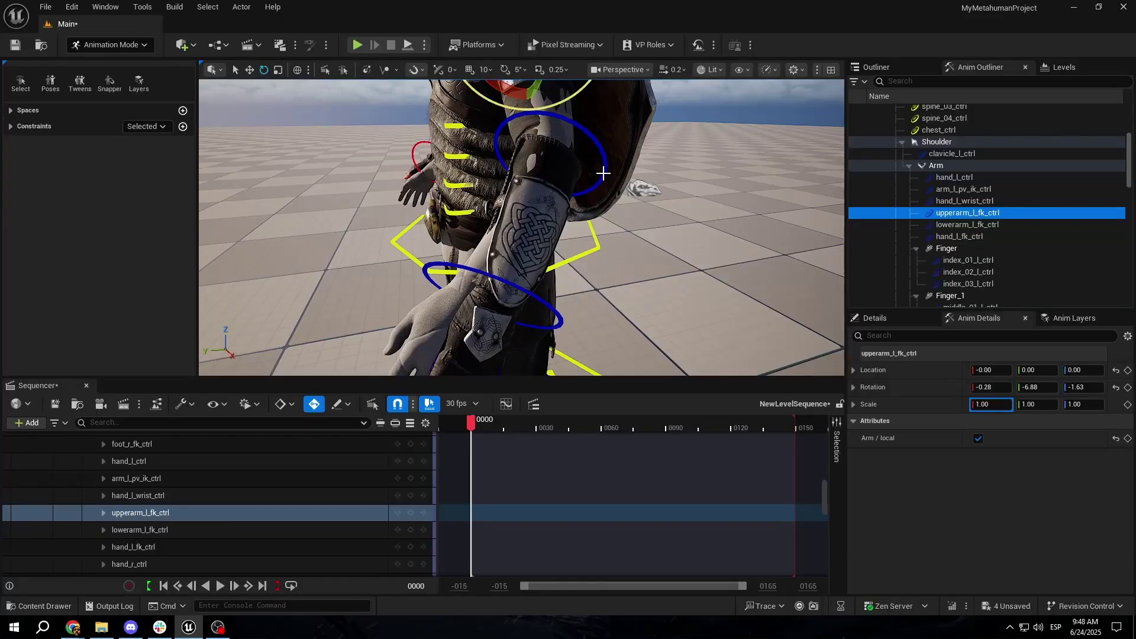
Step: Rotate lowerarm_l_fk_ctrl in local space to about -2.03 on Y and 3.96 on Z to follow the MetaHuman forearm
{"action": "left_click", "coordinate": [596, 205]}
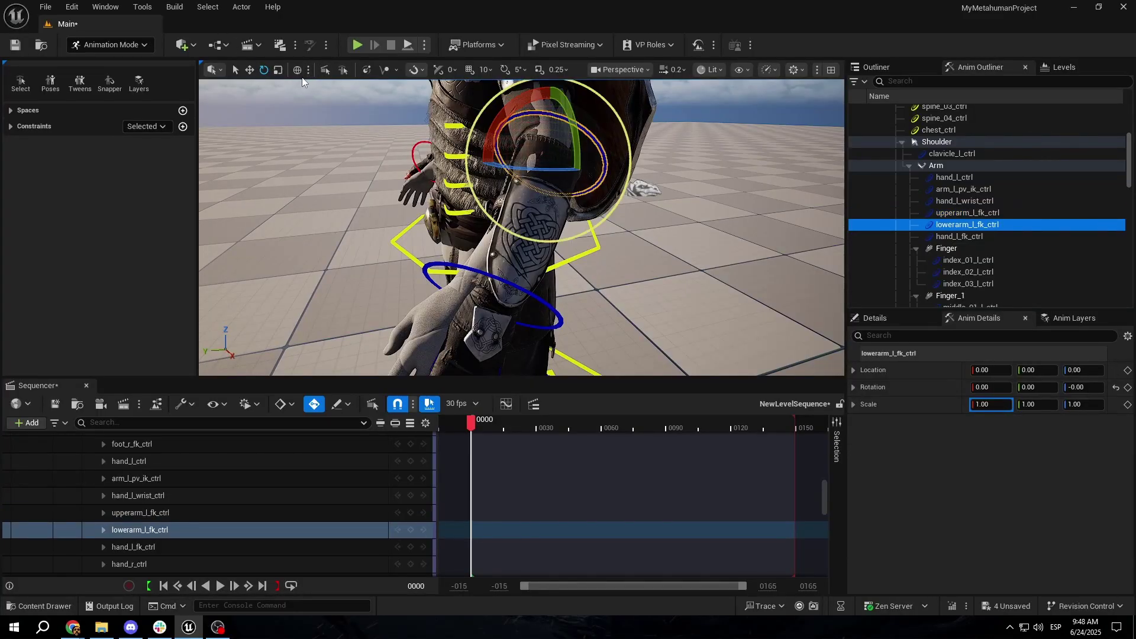
{"action": "left_click", "coordinate": [297, 70]}
{"action": "left_click_drag", "start_coordinate": [507, 195], "coordinate": [515, 232]}
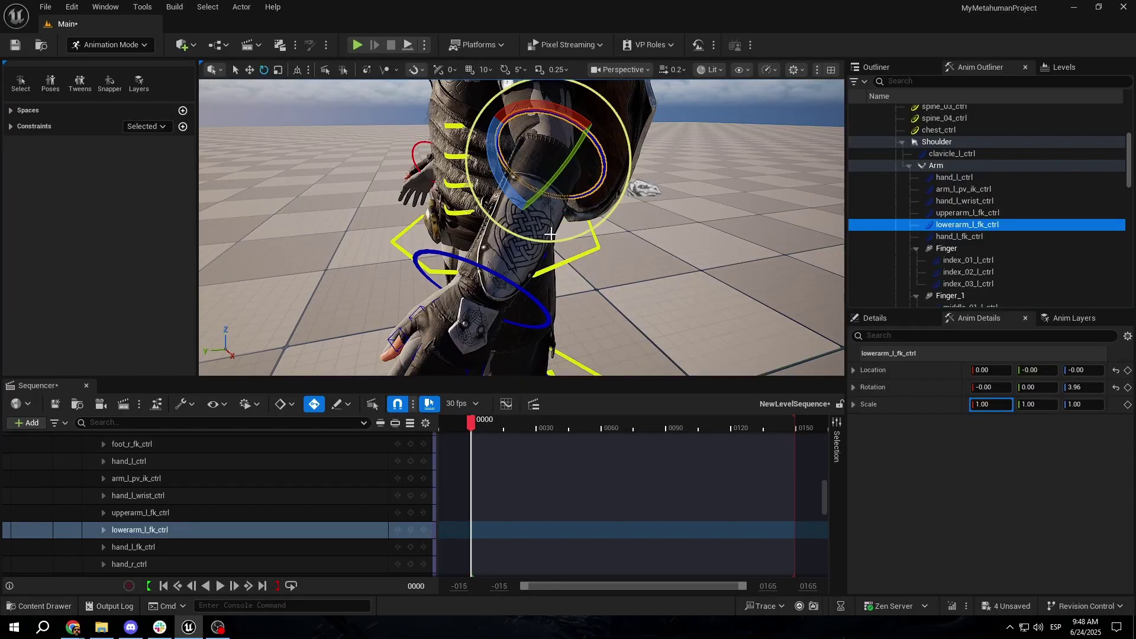
{"action": "mouse_move", "coordinate": [551, 235]}
{"action": "right_mouse_down"}
{"action": "mouse_move", "coordinate": [450, 227]}
{"action": "mouse_move", "coordinate": [426, 201]}
{"action": "mouse_move", "coordinate": [544, 219]}
{"action": "right_mouse_up"}
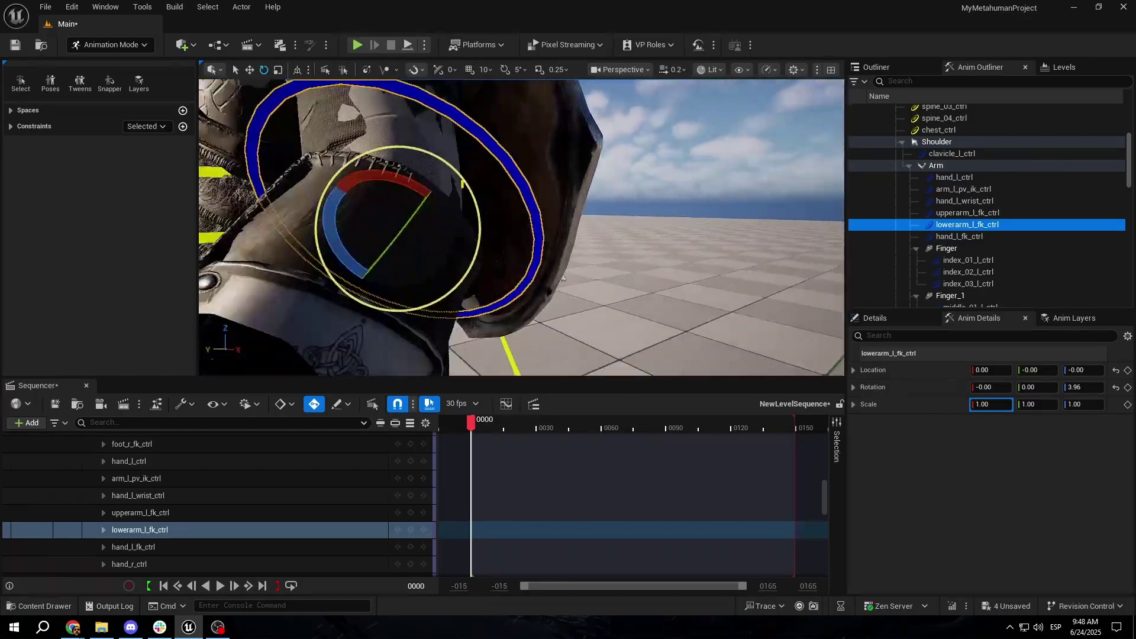
{"action": "right_click_drag", "start_coordinate": [563, 277], "coordinate": [571, 260]}
{"action": "left_click_drag", "start_coordinate": [573, 193], "coordinate": [580, 202]}
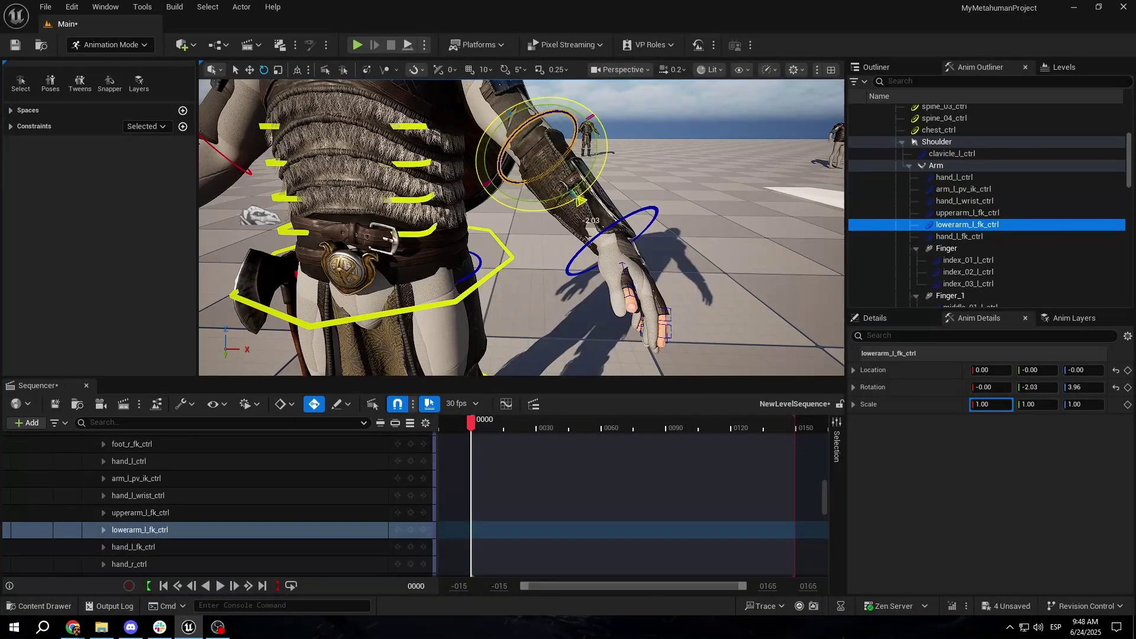
Step: Refine the left forearm control's rotation to about 3.13, -3.40, 4.95 so the bracer wraps the MetaHuman arm
{"action": "right_click_drag", "start_coordinate": [579, 201], "coordinate": [393, 178]}
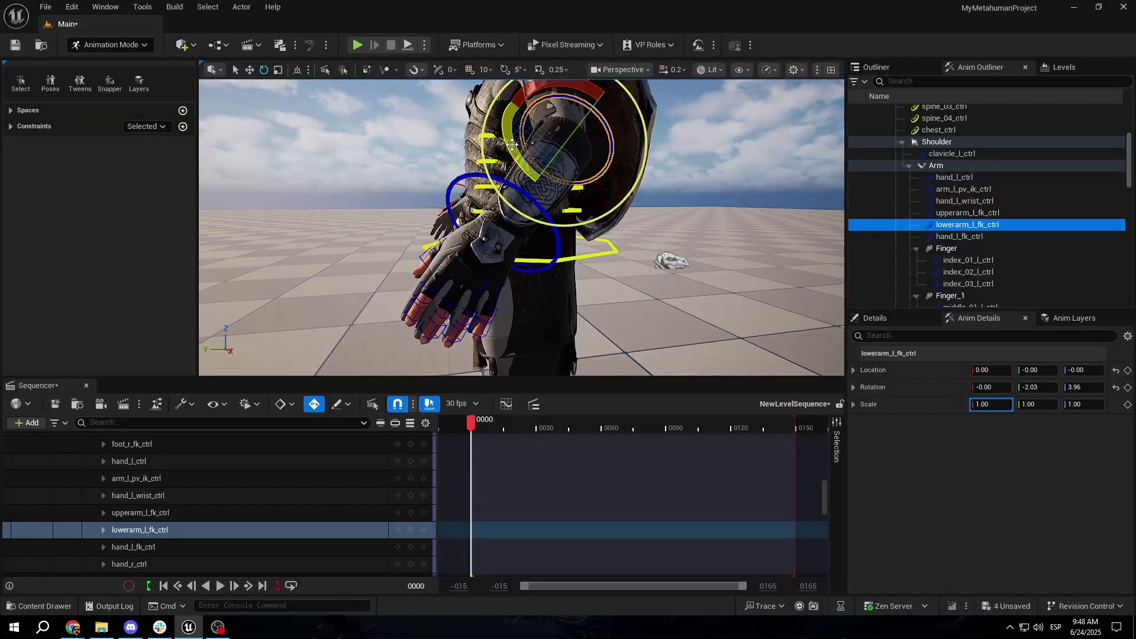
{"action": "left_click_drag", "start_coordinate": [514, 154], "coordinate": [521, 196]}
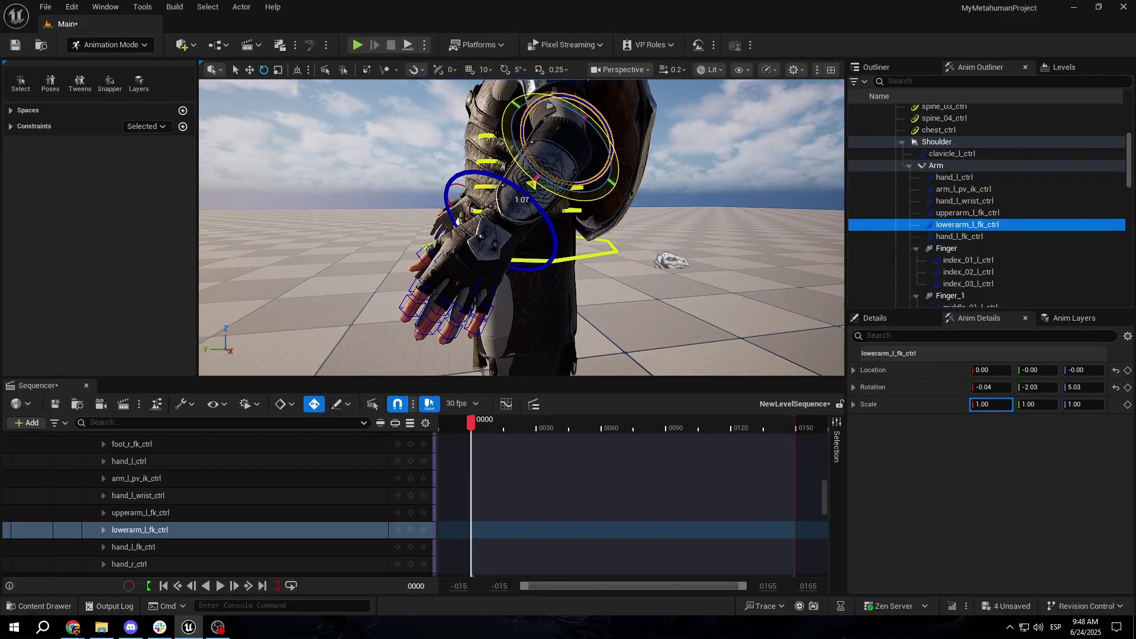
{"action": "mouse_move", "coordinate": [625, 167]}
{"action": "right_mouse_down"}
{"action": "mouse_move", "coordinate": [609, 169]}
{"action": "mouse_move", "coordinate": [625, 167]}
{"action": "right_mouse_up"}
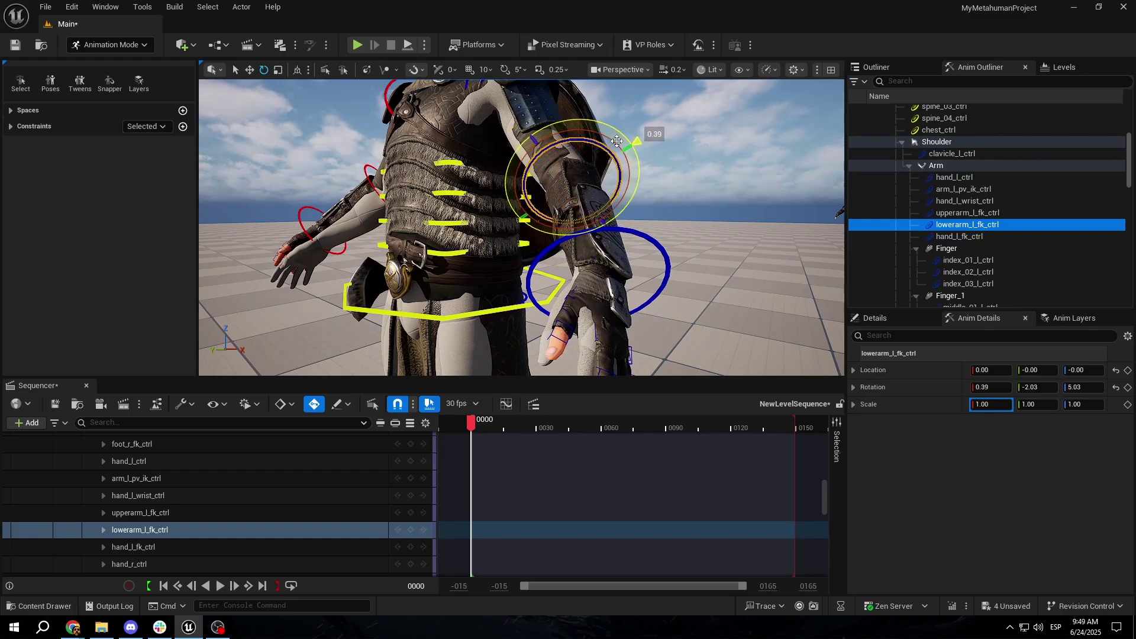
{"action": "left_click_drag", "start_coordinate": [617, 141], "coordinate": [618, 149]}
{"action": "left_click_drag", "start_coordinate": [618, 191], "coordinate": [614, 220]}
{"action": "left_click_drag", "start_coordinate": [614, 221], "coordinate": [615, 215]}
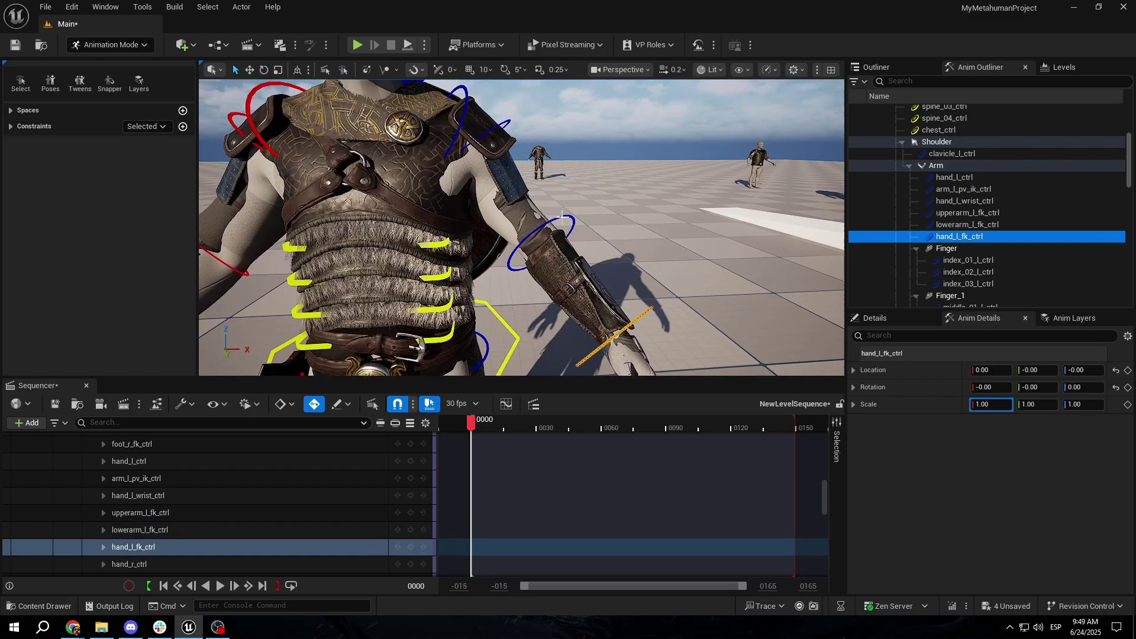
Step: Check the left forearm and upper arm controls, and select the controls stored in the TEST control rig pose
{"action": "left_click", "coordinate": [572, 223]}
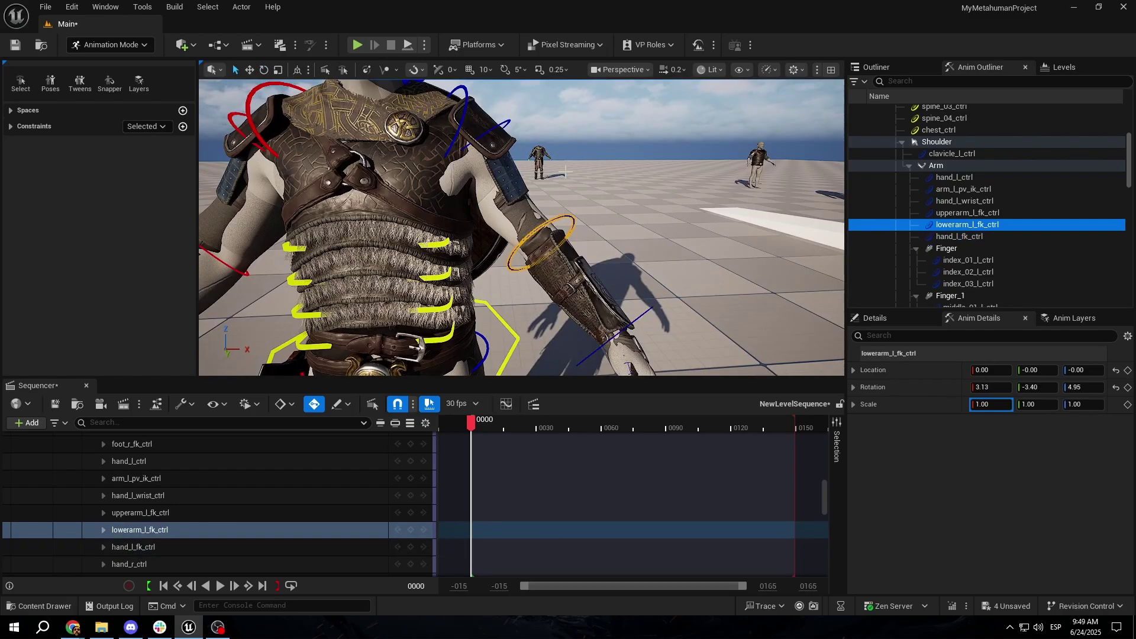
{"action": "left_click", "coordinate": [508, 122]}
{"action": "mouse_move", "coordinate": [508, 122]}
{"action": "right_mouse_down"}
{"action": "mouse_move", "coordinate": [492, 116]}
{"action": "mouse_move", "coordinate": [504, 119]}
{"action": "right_mouse_up"}
{"action": "right_click_drag", "start_coordinate": [423, 205], "coordinate": [421, 204]}
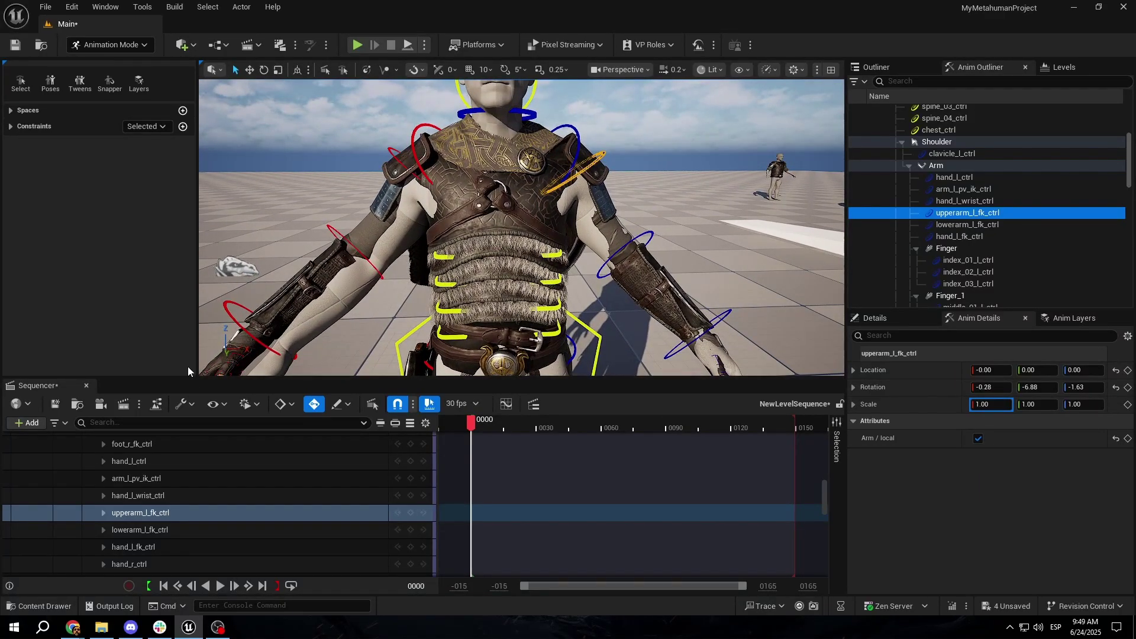
{"action": "right_click_drag", "start_coordinate": [466, 263], "coordinate": [445, 269]}
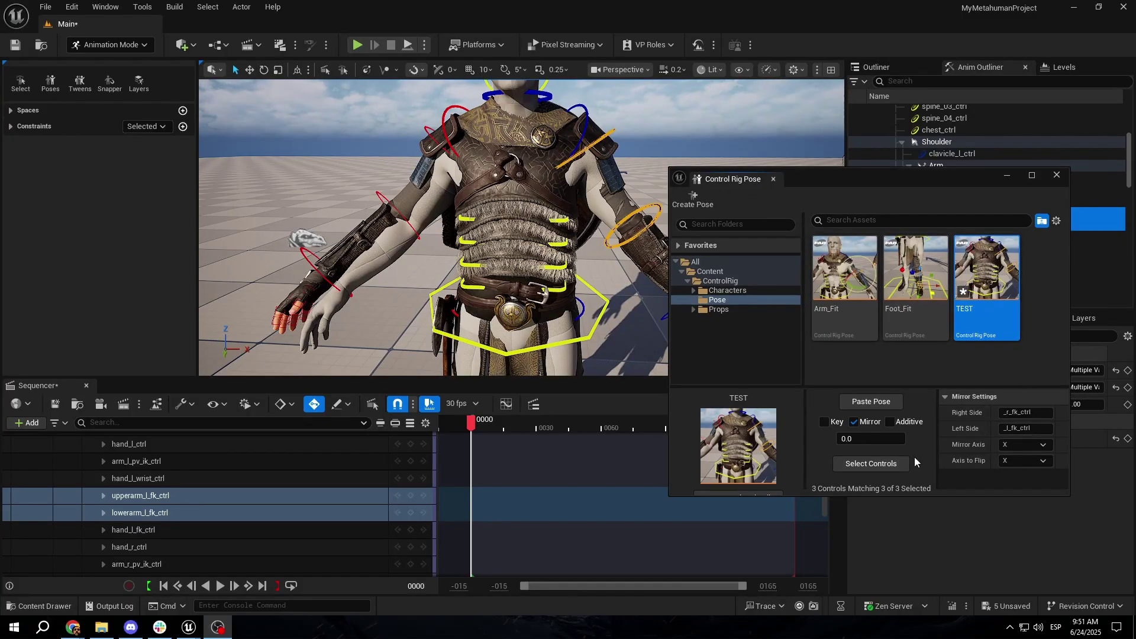
{"action": "left_click", "coordinate": [861, 461]}
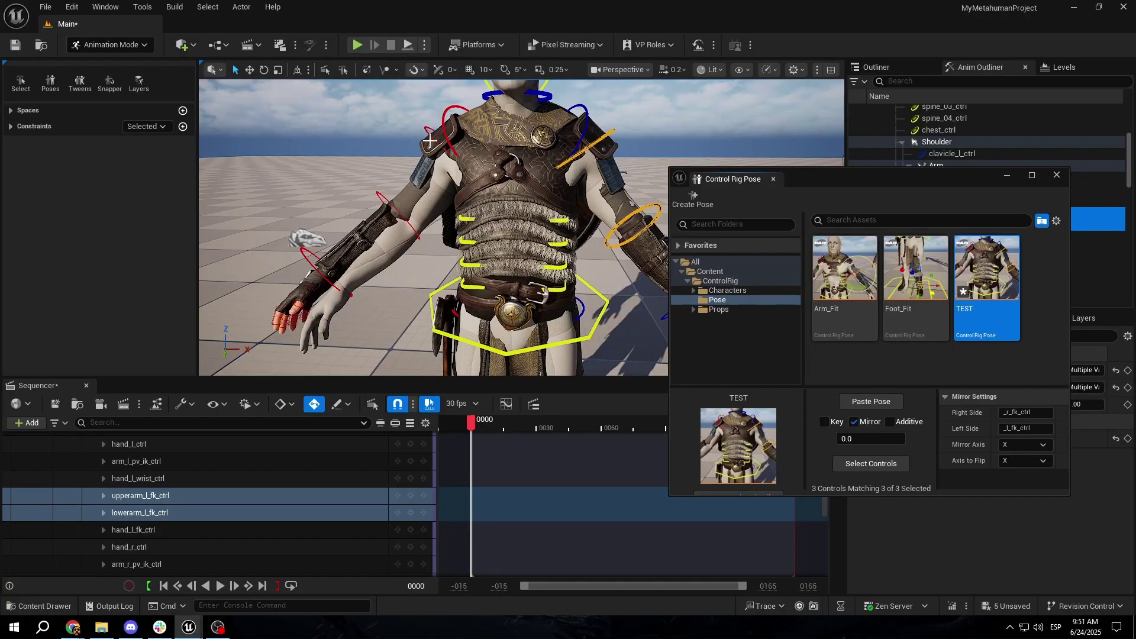
{"action": "left_click_drag", "start_coordinate": [846, 194], "coordinate": [593, 272]}
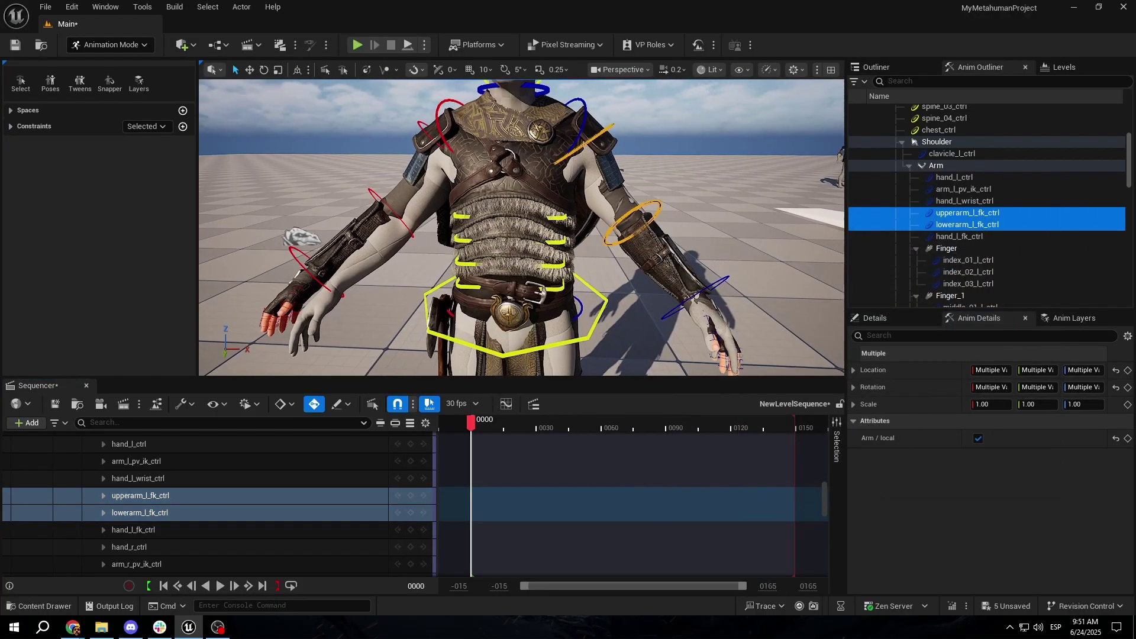
Step: Try to copy the whole rotation property of upperarm_l_fk_ctrl and paste it onto upperarm_r_fk_ctrl
{"action": "right_click_drag", "start_coordinate": [667, 176], "coordinate": [667, 176]}
{"action": "left_click", "coordinate": [655, 183]}
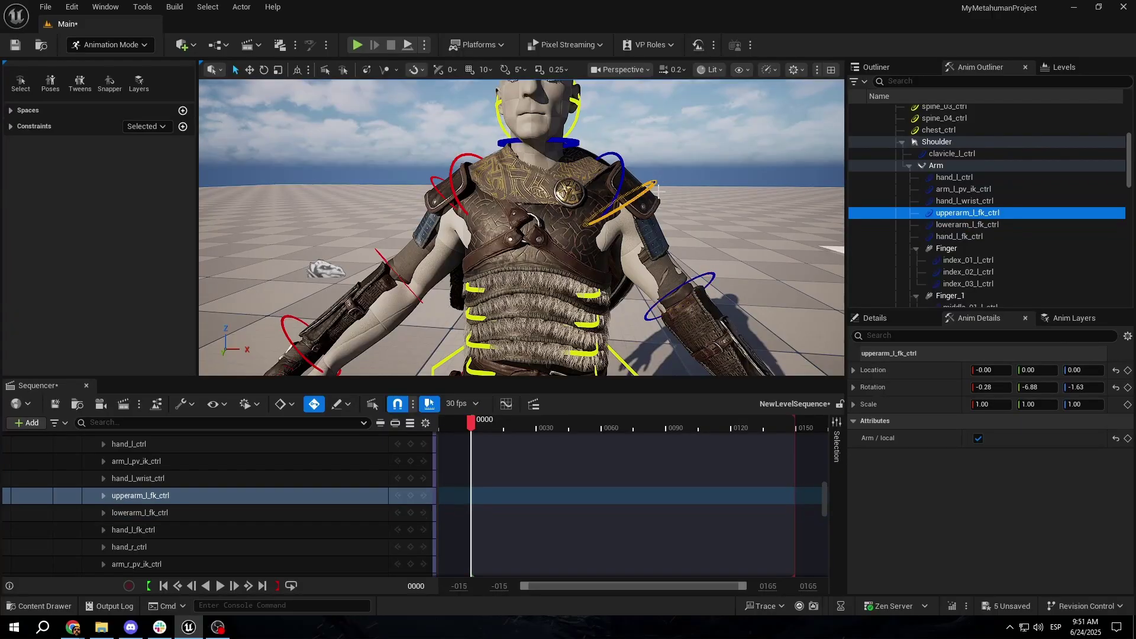
{"action": "right_click", "coordinate": [948, 386]}
{"action": "left_click", "coordinate": [997, 446]}
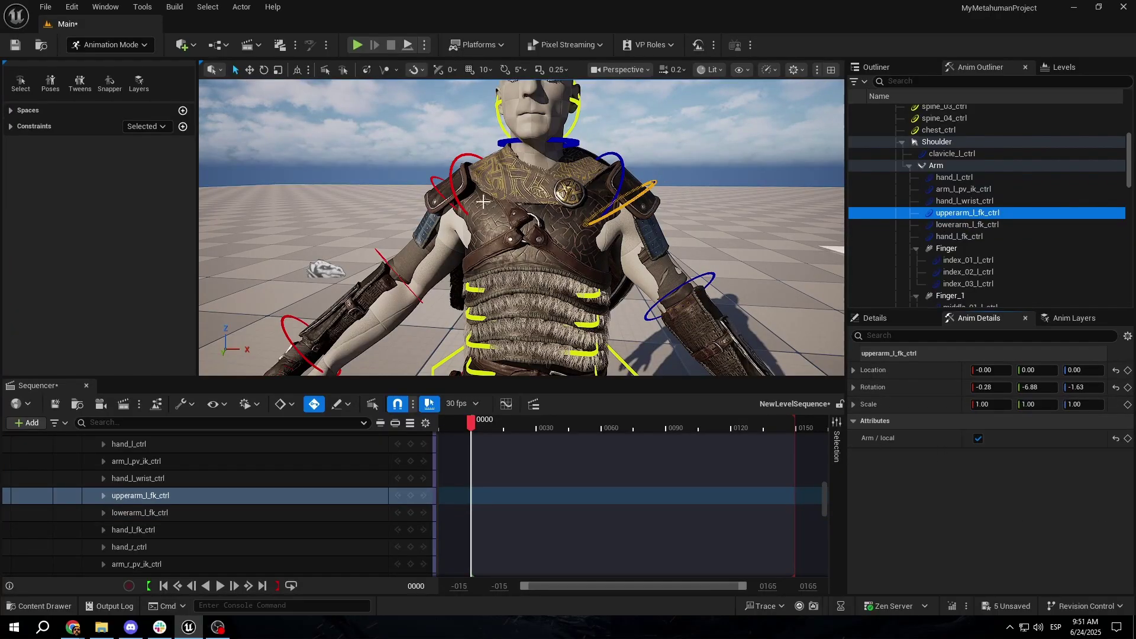
{"action": "left_click", "coordinate": [437, 189]}
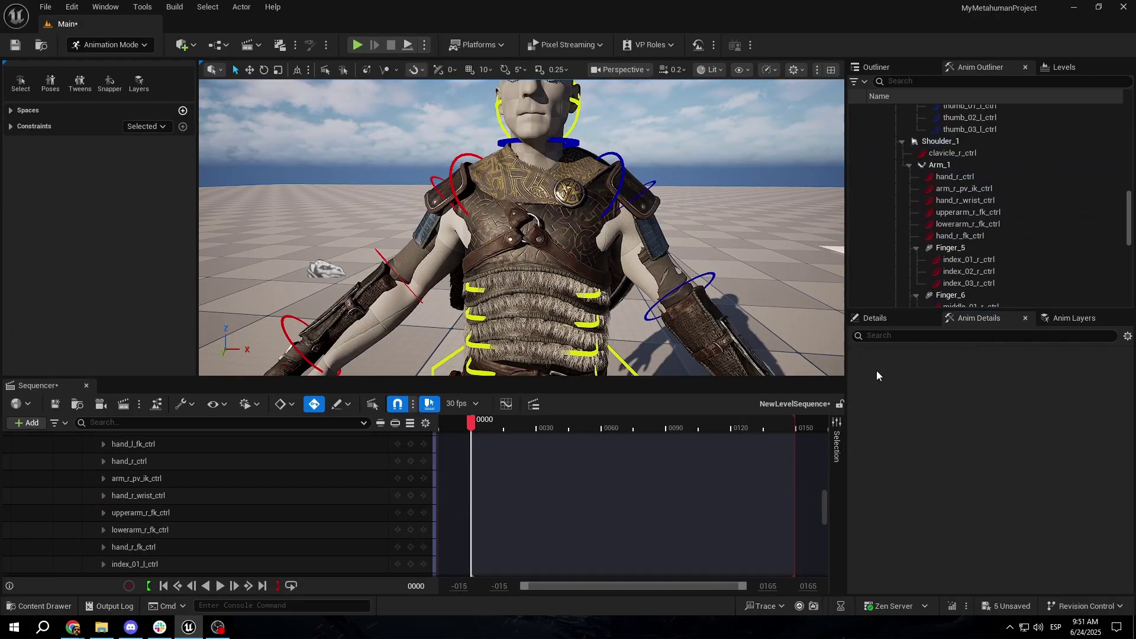
{"action": "left_click", "coordinate": [442, 188]}
{"action": "right_click", "coordinate": [945, 392]}
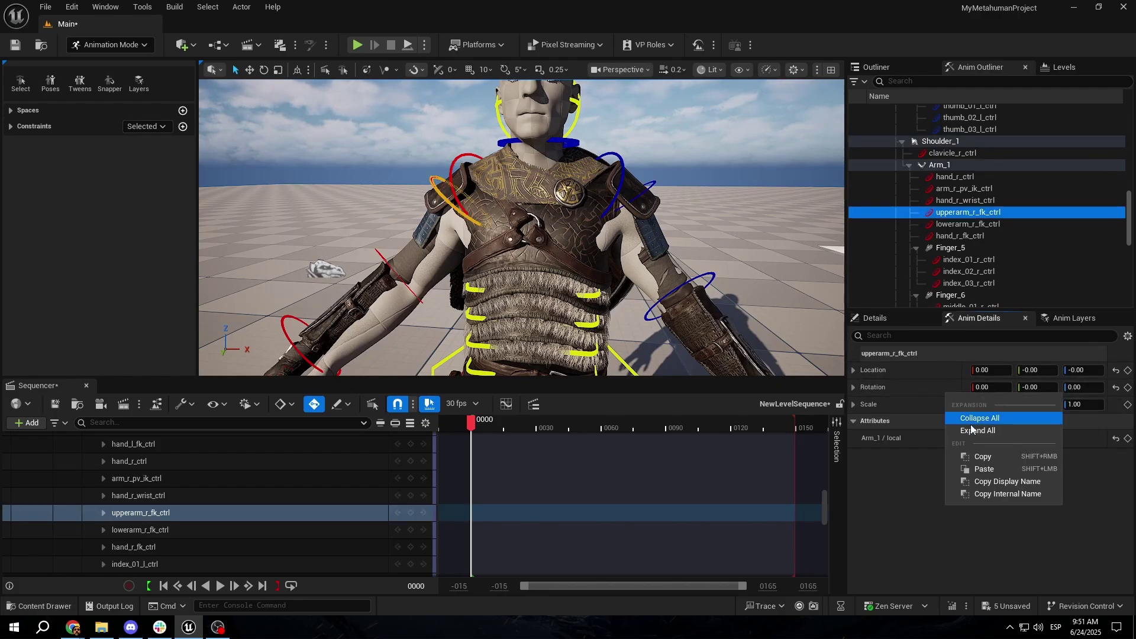
{"action": "left_click", "coordinate": [986, 469]}
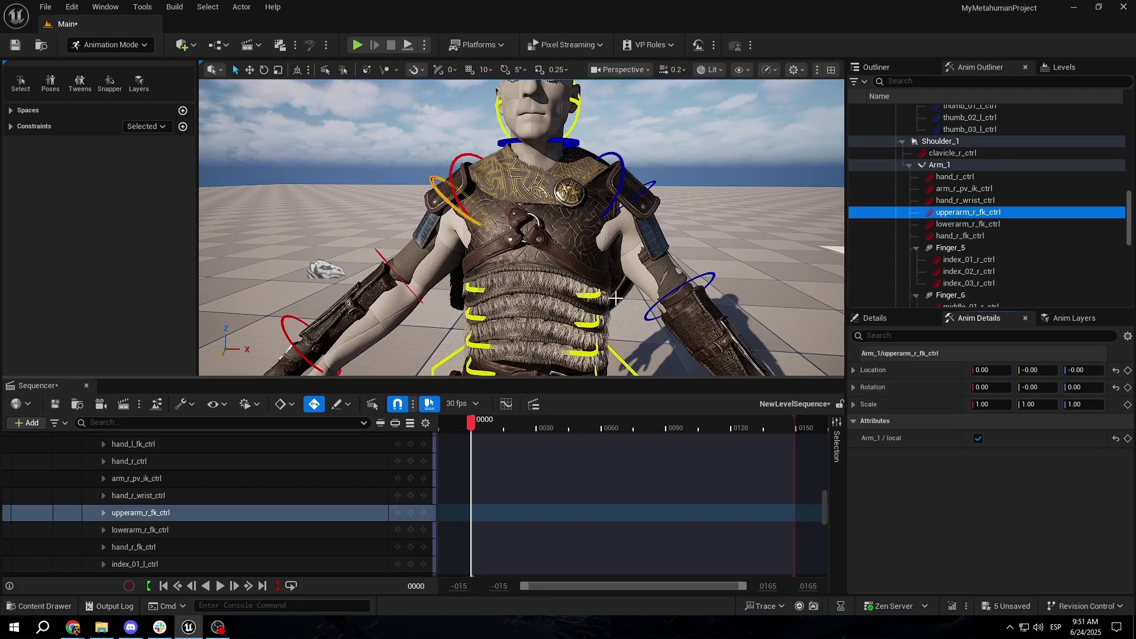
Step: Transfer the X rotation of -0.28 from upperarm_l_fk_ctrl to the matching rotation value of upperarm_r_fk_ctrl
{"action": "left_click", "coordinate": [654, 184]}
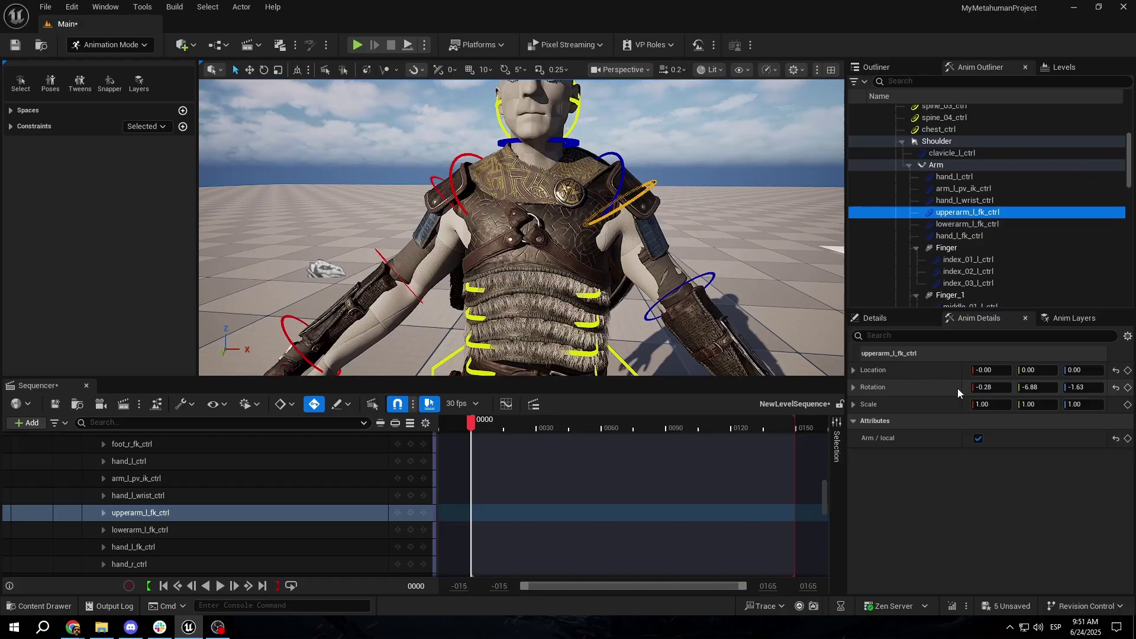
{"action": "left_click", "coordinate": [998, 385]}
{"action": "left_click", "coordinate": [434, 193]}
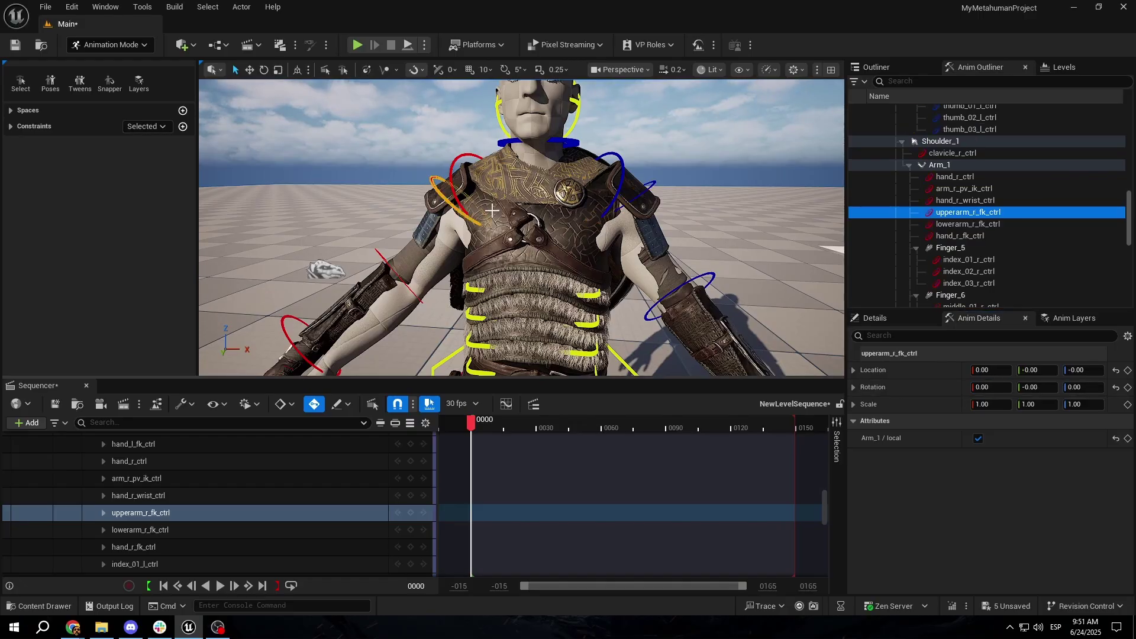
{"action": "left_click", "coordinate": [1000, 388]}
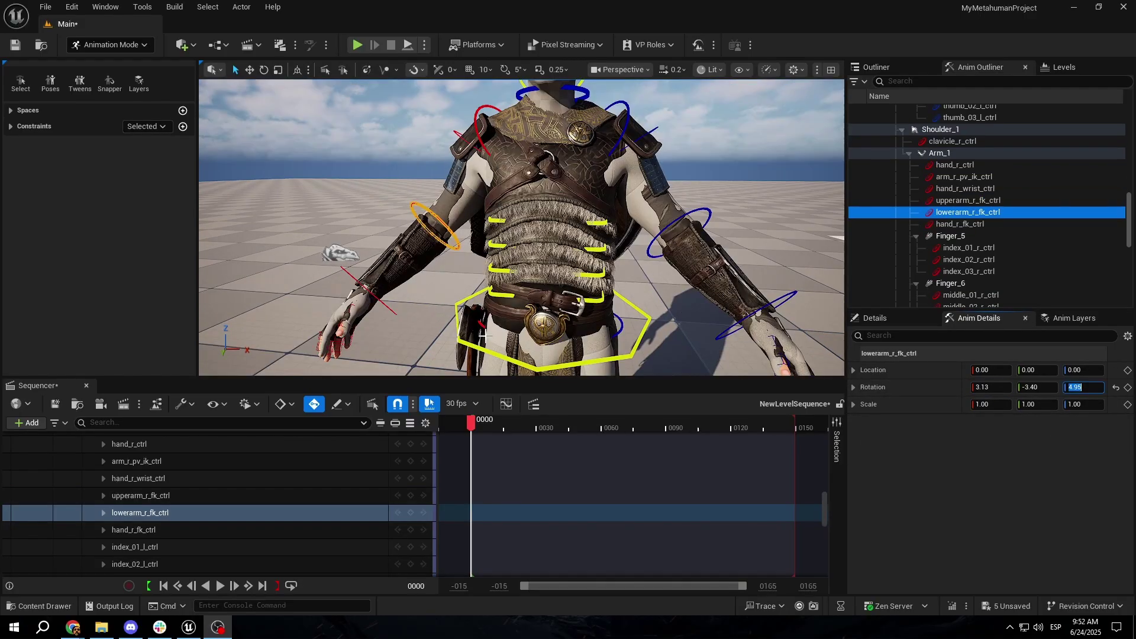
{"action": "right_click_drag", "start_coordinate": [521, 237], "coordinate": [544, 236]}
{"action": "right_click_drag", "start_coordinate": [545, 302], "coordinate": [549, 307]}
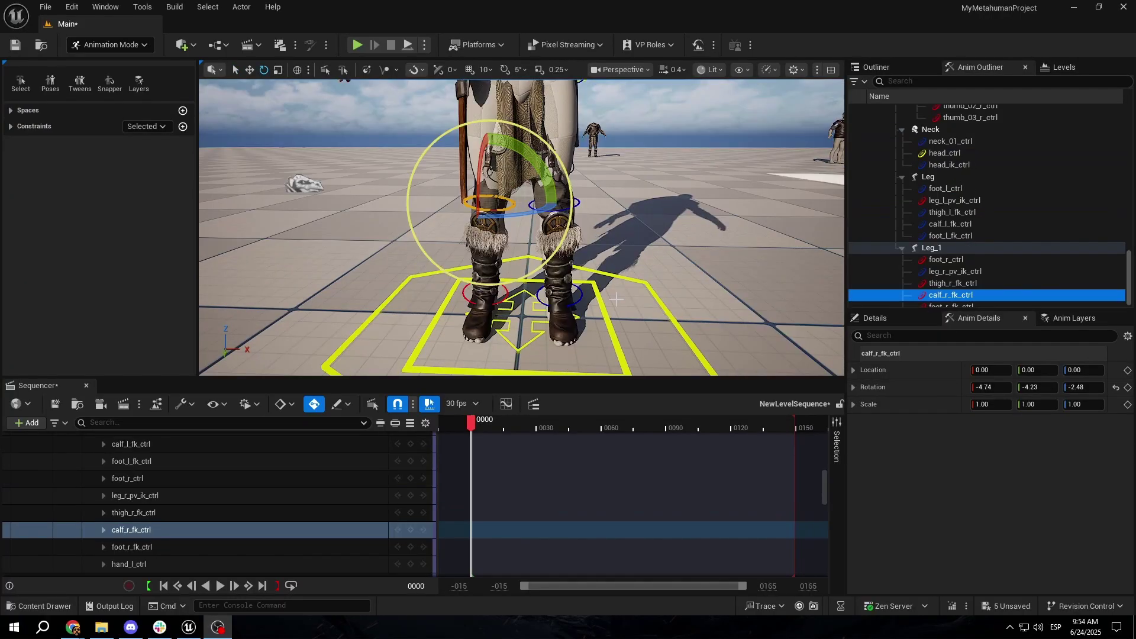
Step: Inspect the posed Viking outfit from boots to shoulders against the MetaHuman body from several angles
{"action": "right_click_drag", "start_coordinate": [414, 237], "coordinate": [349, 198]}
{"action": "right_click_drag", "start_coordinate": [520, 228], "coordinate": [671, 240]}
{"action": "mouse_move", "coordinate": [669, 322]}
{"action": "right_mouse_down"}
{"action": "mouse_move", "coordinate": [651, 316]}
{"action": "mouse_move", "coordinate": [669, 315]}
{"action": "right_mouse_up"}
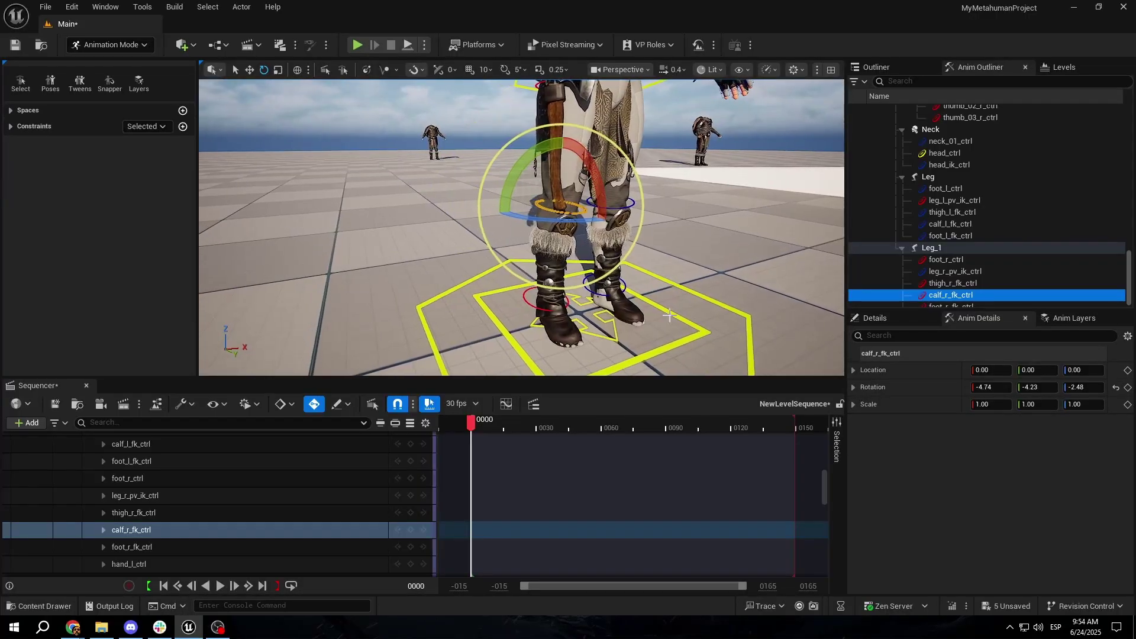
{"action": "right_click_drag", "start_coordinate": [640, 254], "coordinate": [599, 177]}
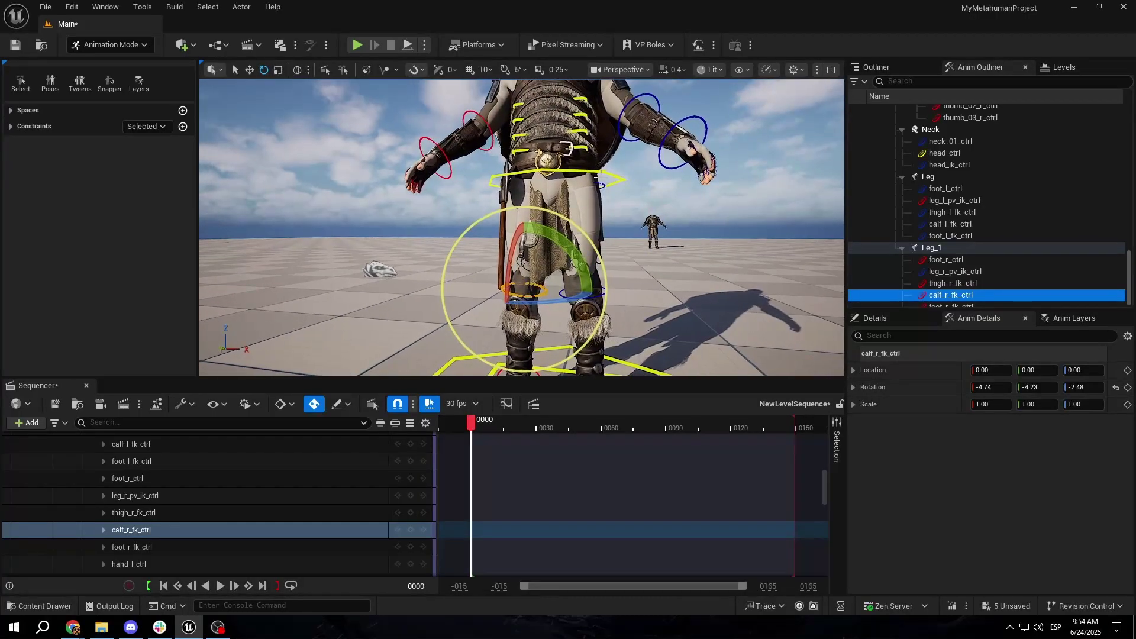
{"action": "right_click_drag", "start_coordinate": [557, 146], "coordinate": [517, 165]}
{"action": "right_click_drag", "start_coordinate": [584, 186], "coordinate": [584, 186]}
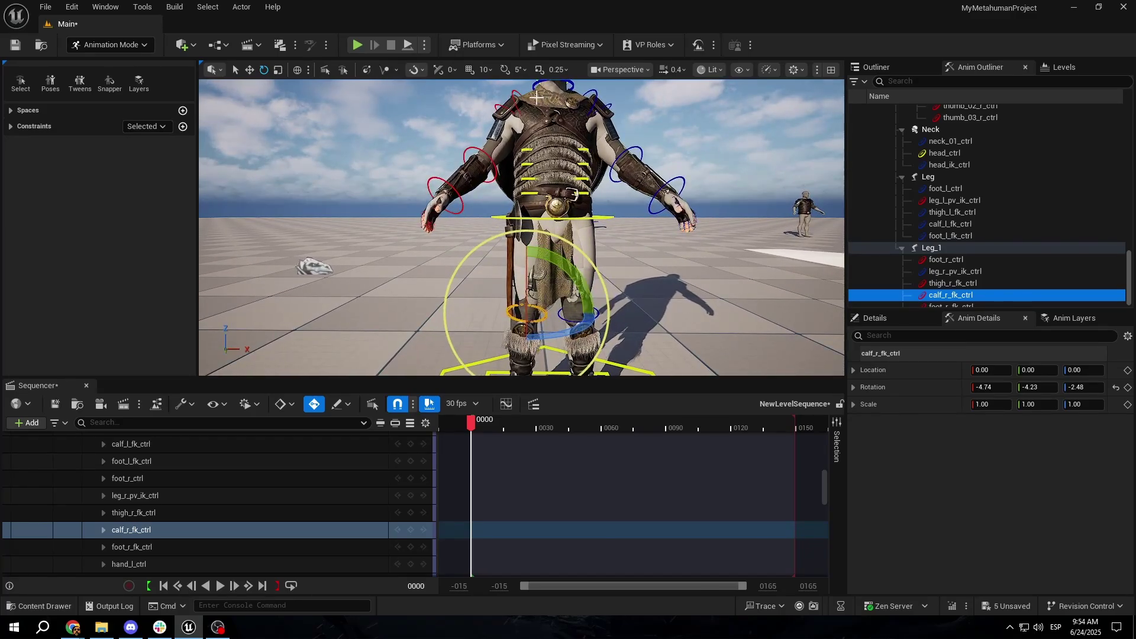
{"action": "right_click_drag", "start_coordinate": [647, 294], "coordinate": [682, 323]}
Step: Collapse the SK_Viking_CtrlRig track and save the level sequence
{"action": "left_click_drag", "start_coordinate": [826, 491], "coordinate": [807, 433]}
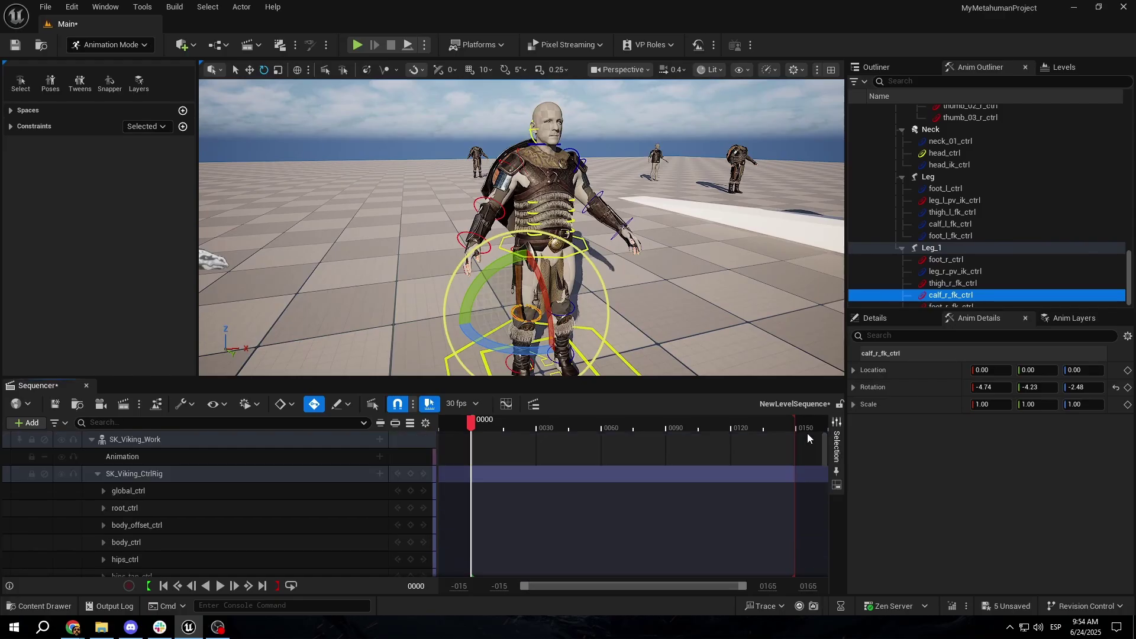
{"action": "left_click", "coordinate": [97, 474]}
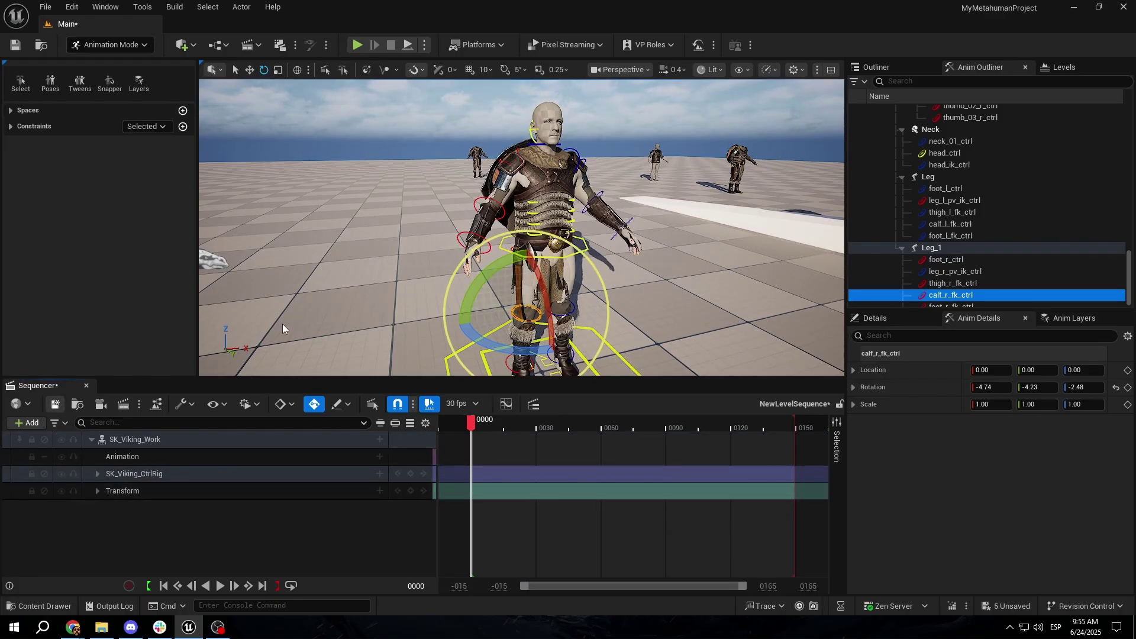
{"action": "right_click_drag", "start_coordinate": [635, 288], "coordinate": [643, 288]}
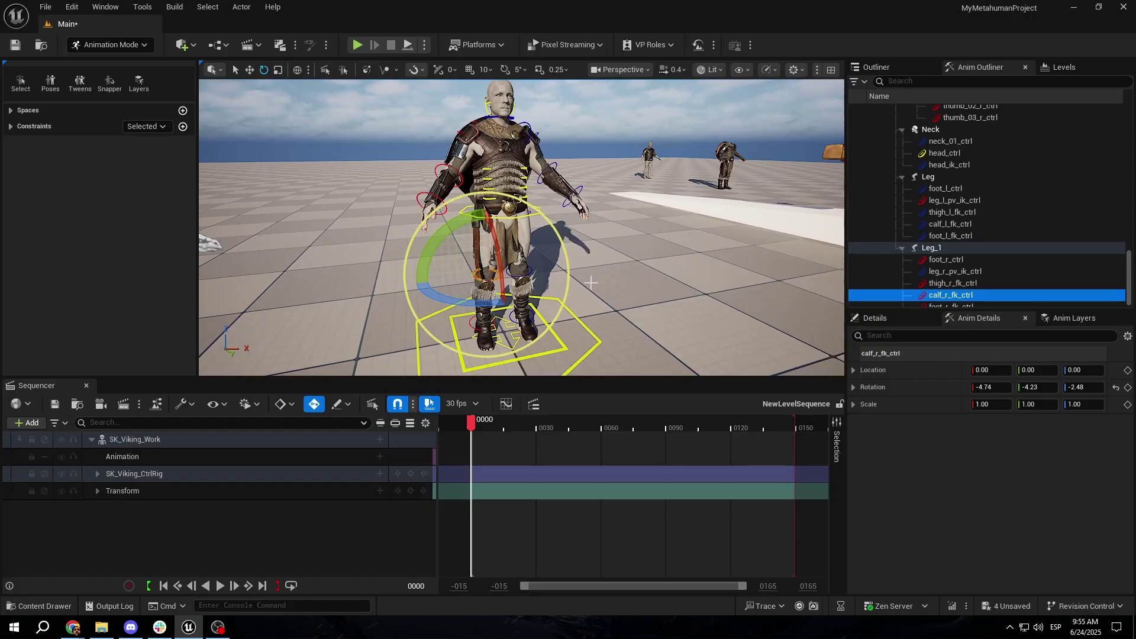
Step: Start baking an animation sequence from SK_Viking_Work into the Viking/Animations folder, naming it Viking_MH_Pose
{"action": "left_click", "coordinate": [282, 444]}
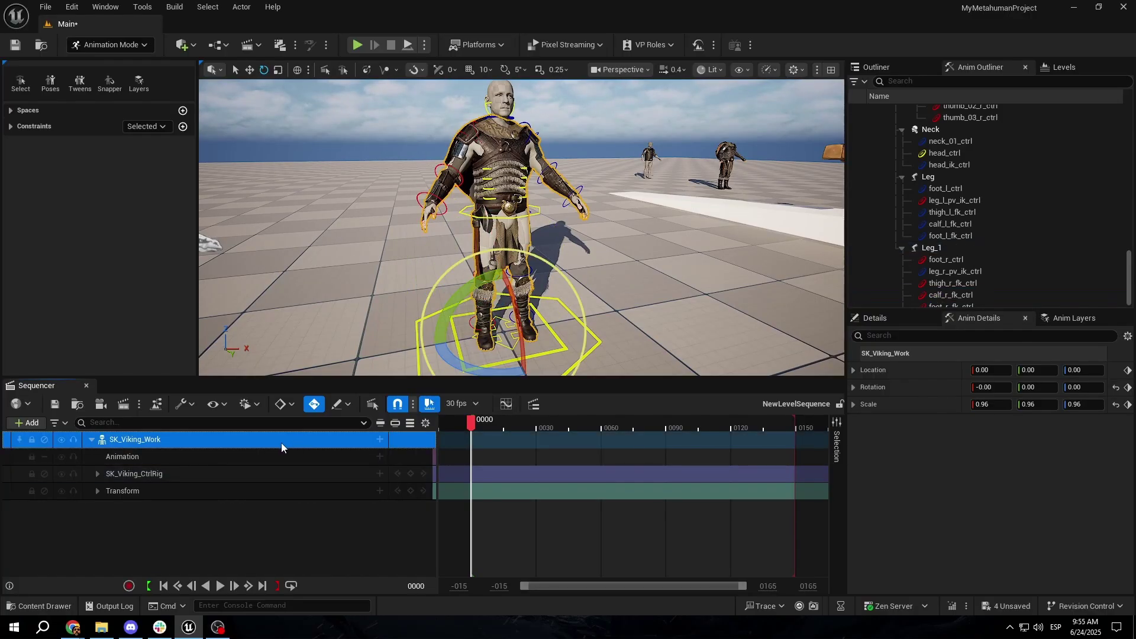
{"action": "right_click", "coordinate": [269, 442]}
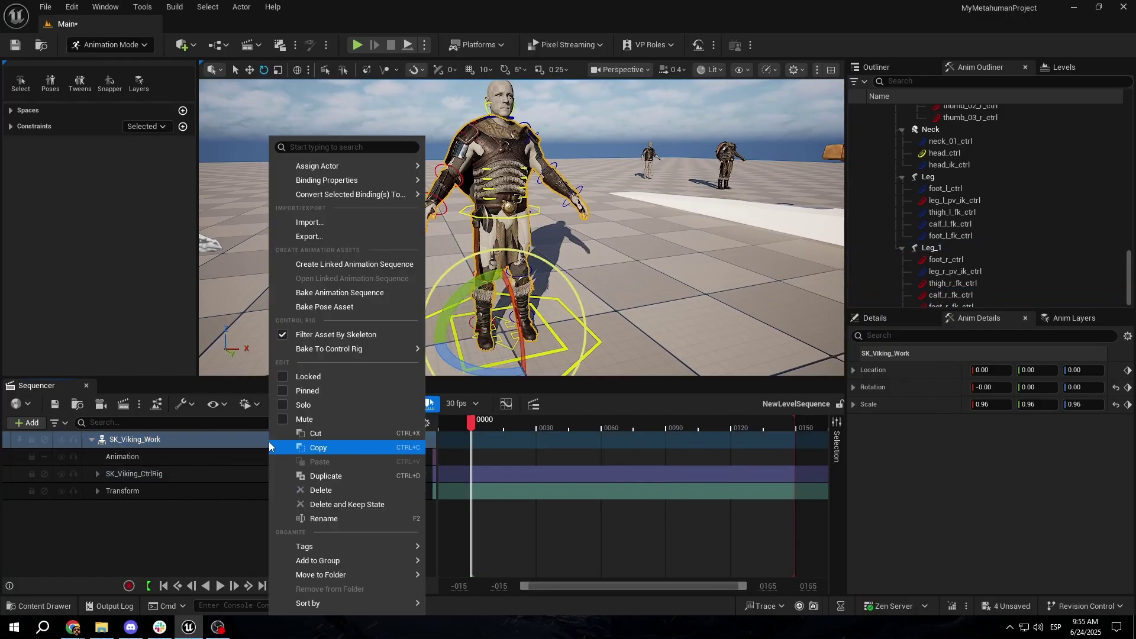
{"action": "left_click", "coordinate": [342, 294]}
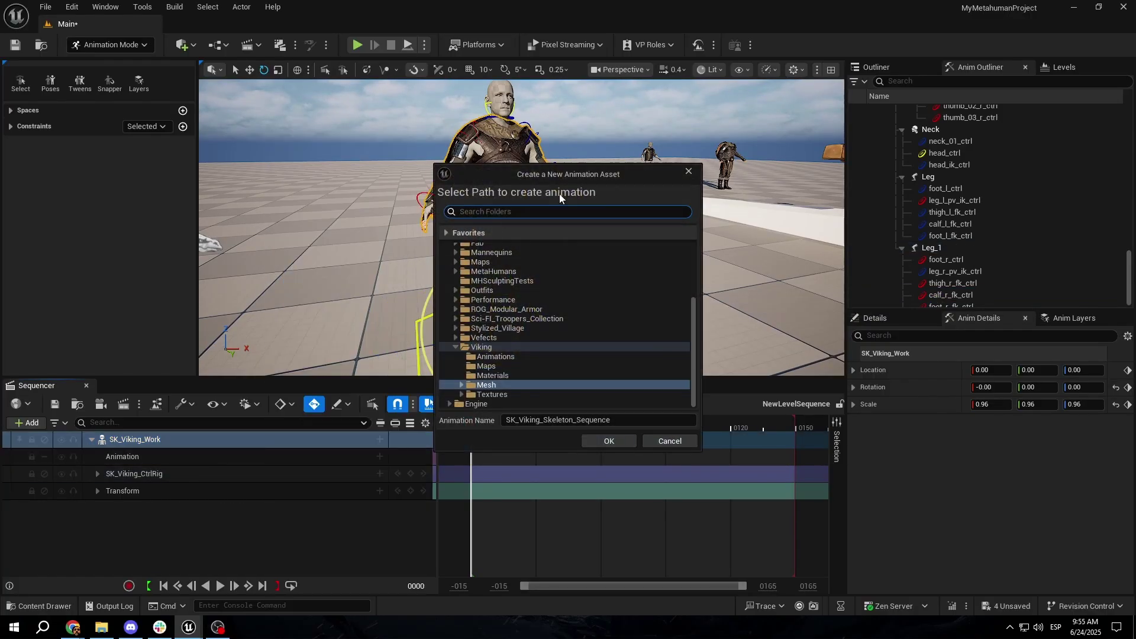
{"action": "left_click", "coordinate": [501, 358]}
{"action": "left_click", "coordinate": [609, 441]}
Step: Enable a custom time range ending at frame 1 in the bake options and export the animation sequence
{"action": "scroll", "coordinate": [470, 388], "scroll_direction": "down", "scroll_amount": 5}
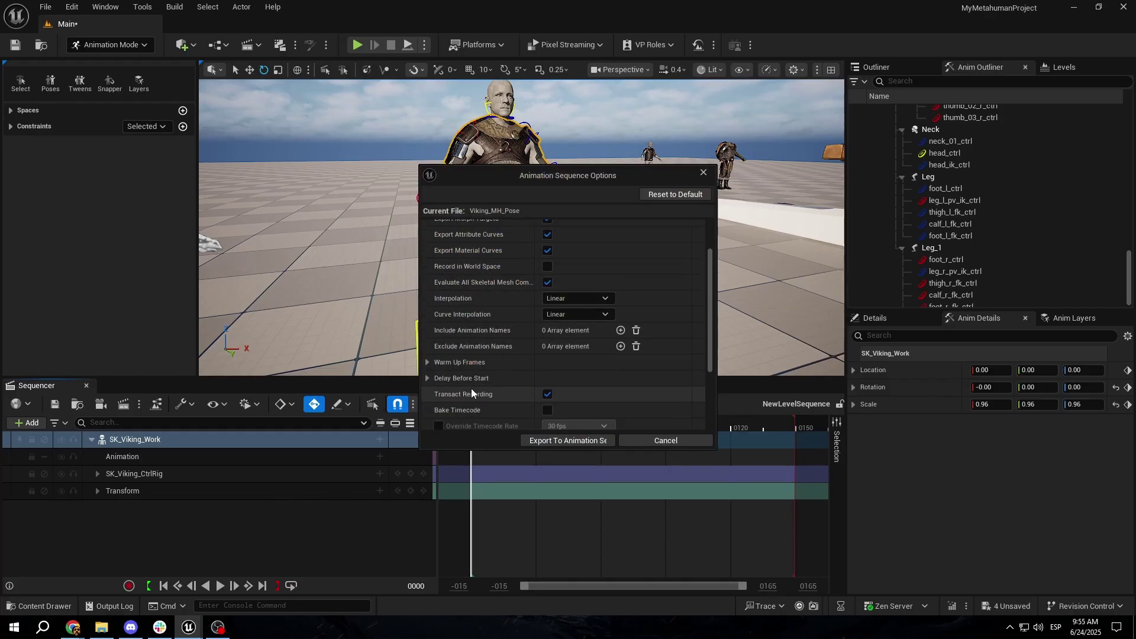
{"action": "scroll", "coordinate": [471, 388], "scroll_direction": "down", "scroll_amount": 3}
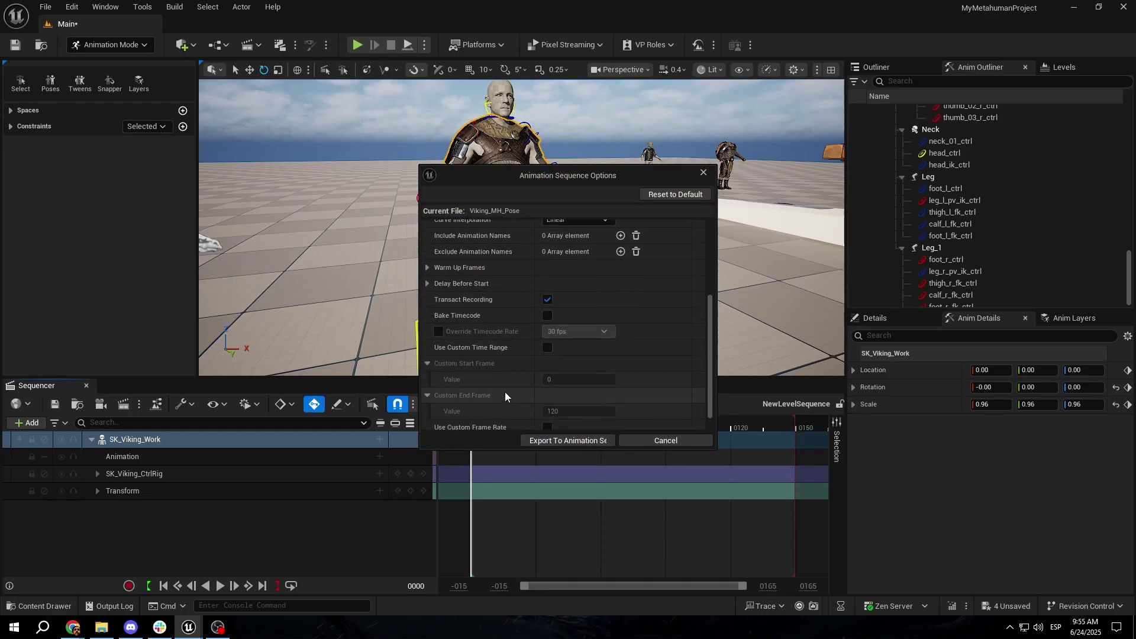
{"action": "left_click", "coordinate": [547, 347]}
{"action": "scroll", "coordinate": [535, 384], "scroll_direction": "down", "scroll_amount": 1}
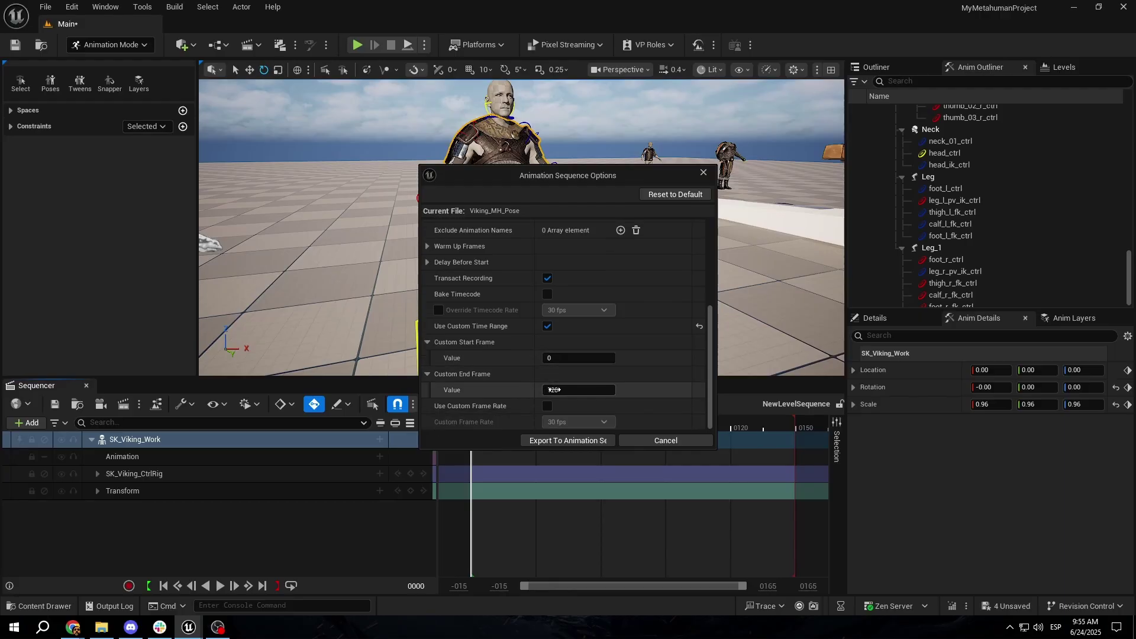
{"action": "left_click", "coordinate": [554, 389]}
{"action": "type", "text": "1"}
{"action": "left_click", "coordinate": [560, 440]}
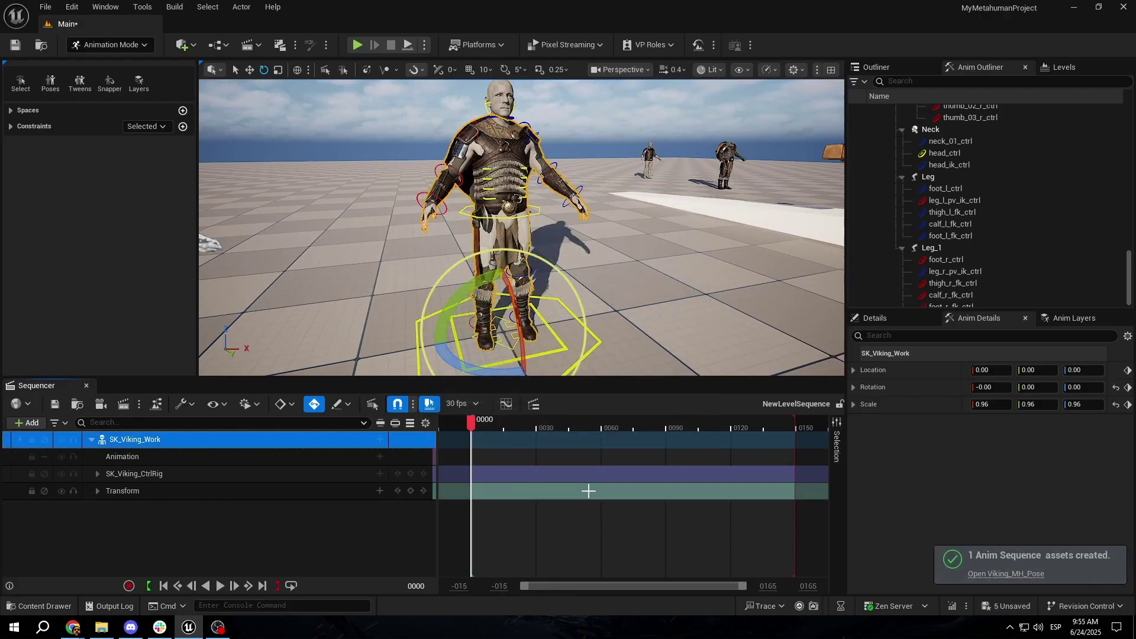
Step: Delete the SK_Viking_CtrlRig track and add the baked Viking_MH_Pose animation to SK_Viking_Work's Animation track
{"action": "left_click", "coordinate": [197, 473]}
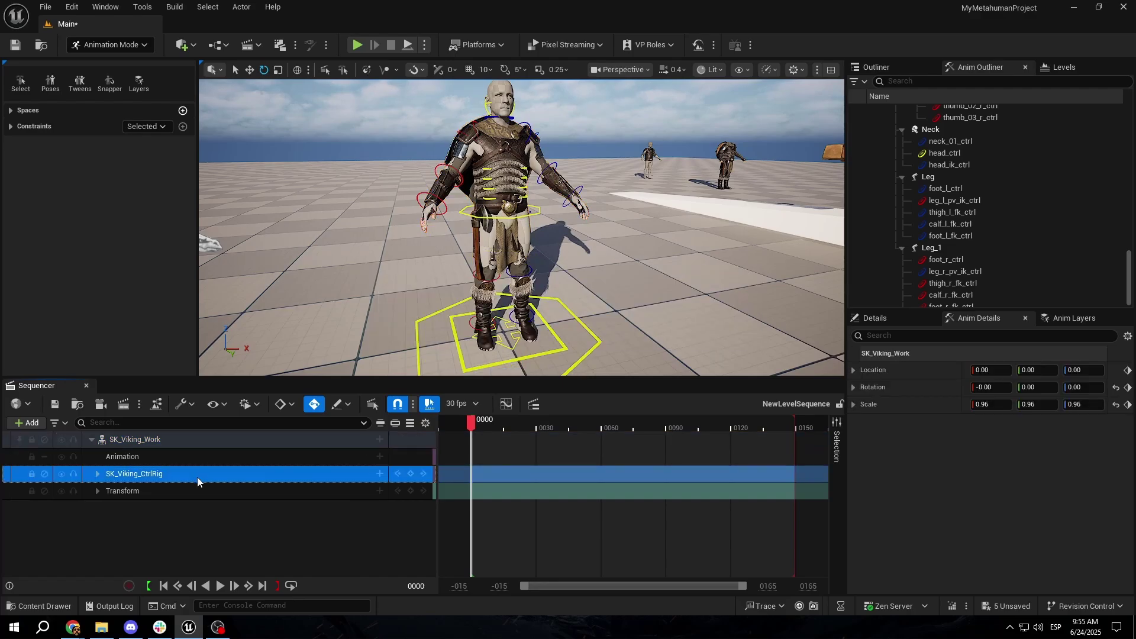
{"action": "key", "text": "Delete"}
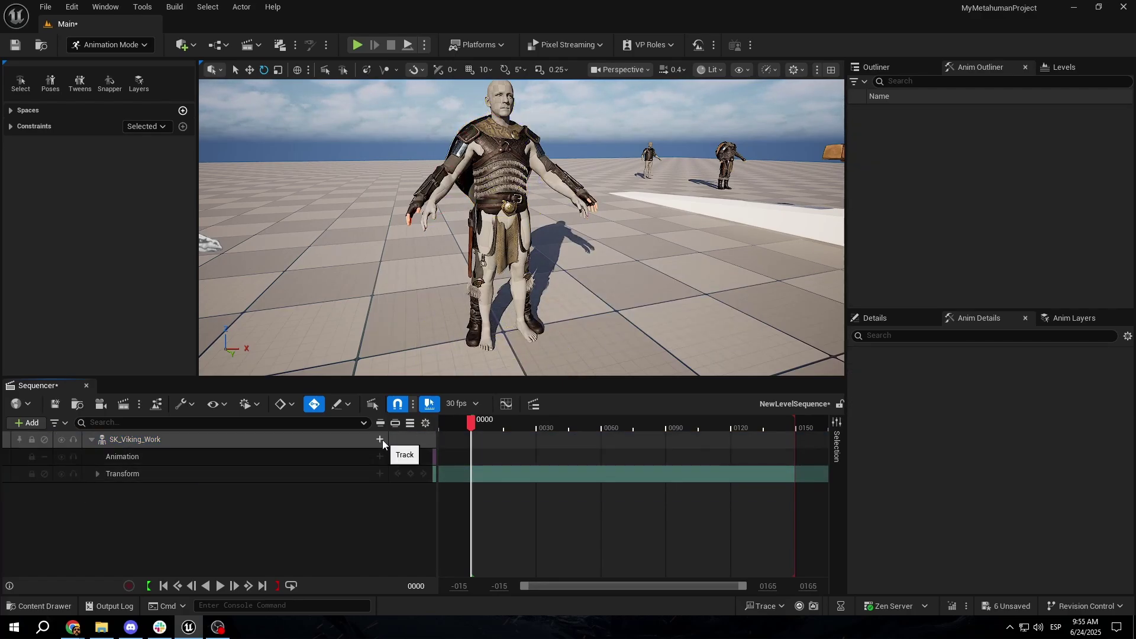
{"action": "left_click", "coordinate": [380, 456]}
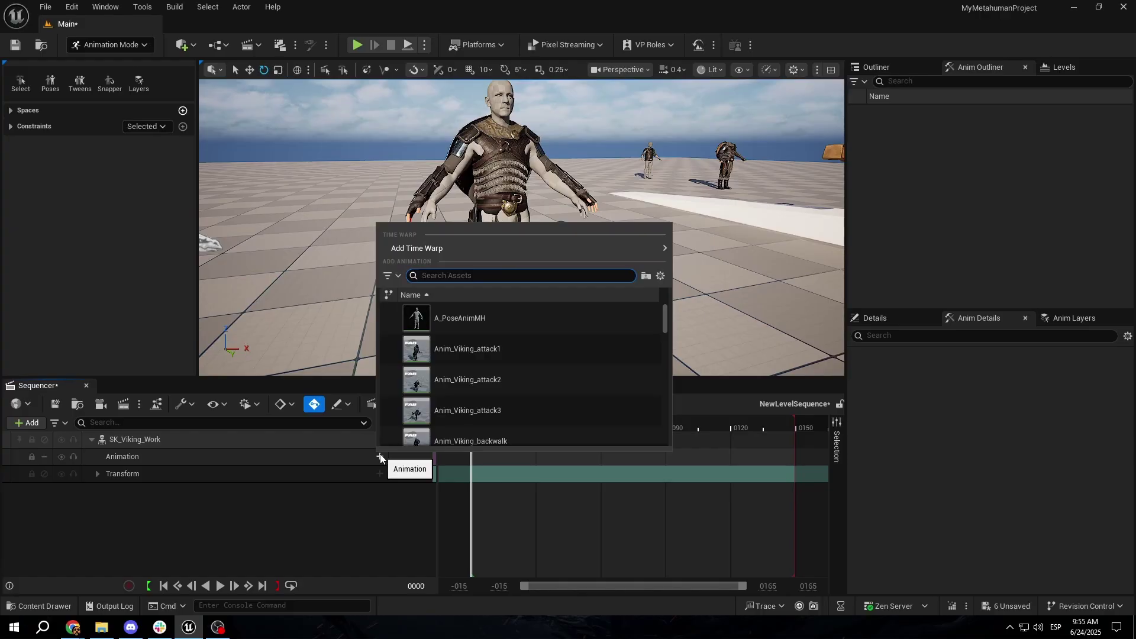
{"action": "type", "text": "viking"}
{"action": "left_click", "coordinate": [488, 324]}
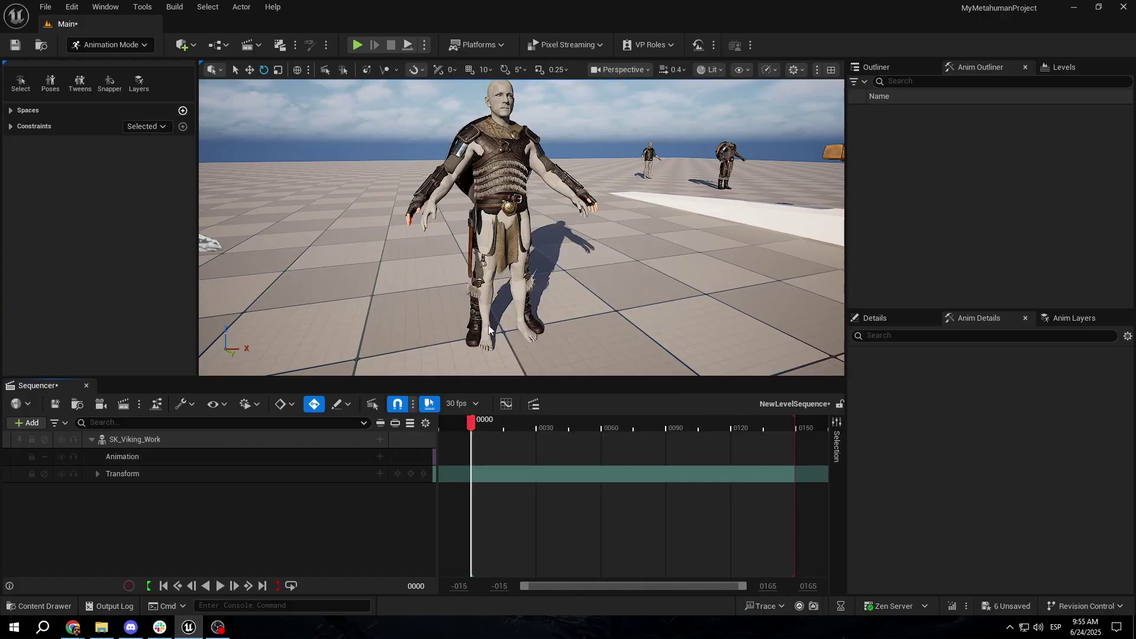
{"action": "mouse_move", "coordinate": [488, 324]}
{"action": "right_mouse_down"}
{"action": "mouse_move", "coordinate": [497, 346]}
{"action": "mouse_move", "coordinate": [494, 335]}
{"action": "mouse_move", "coordinate": [532, 349]}
{"action": "mouse_move", "coordinate": [488, 322]}
{"action": "right_mouse_up"}
{"action": "key", "text": "w"}
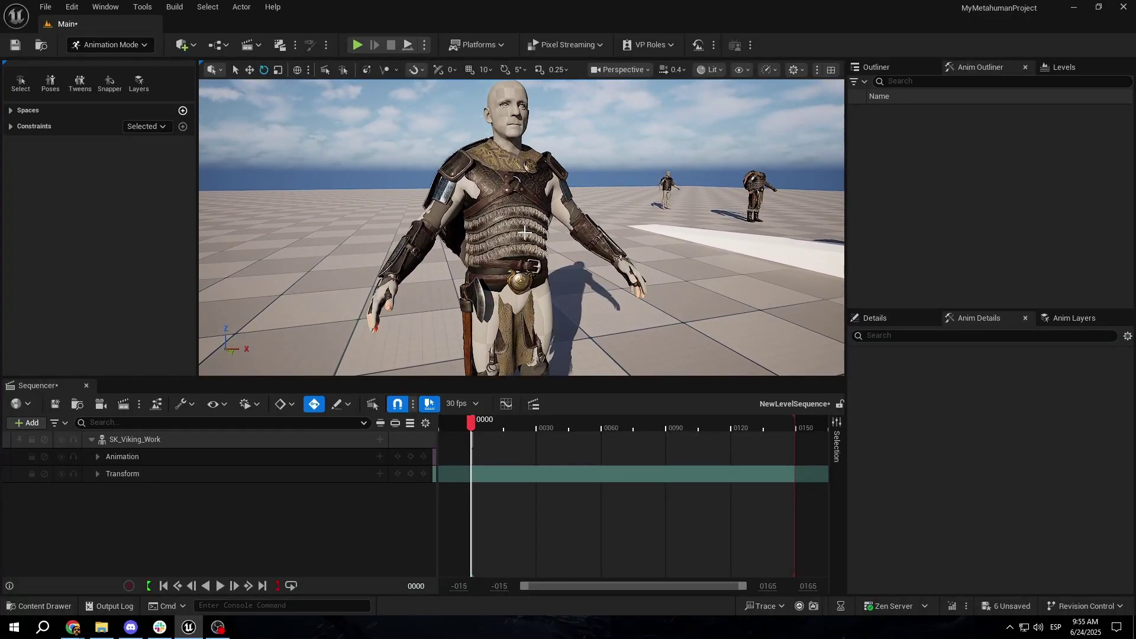
Step: Convert the posed SK_Viking_Work actor into a static mesh asset named SM_Viking_Headless
{"action": "left_click", "coordinate": [518, 212]}
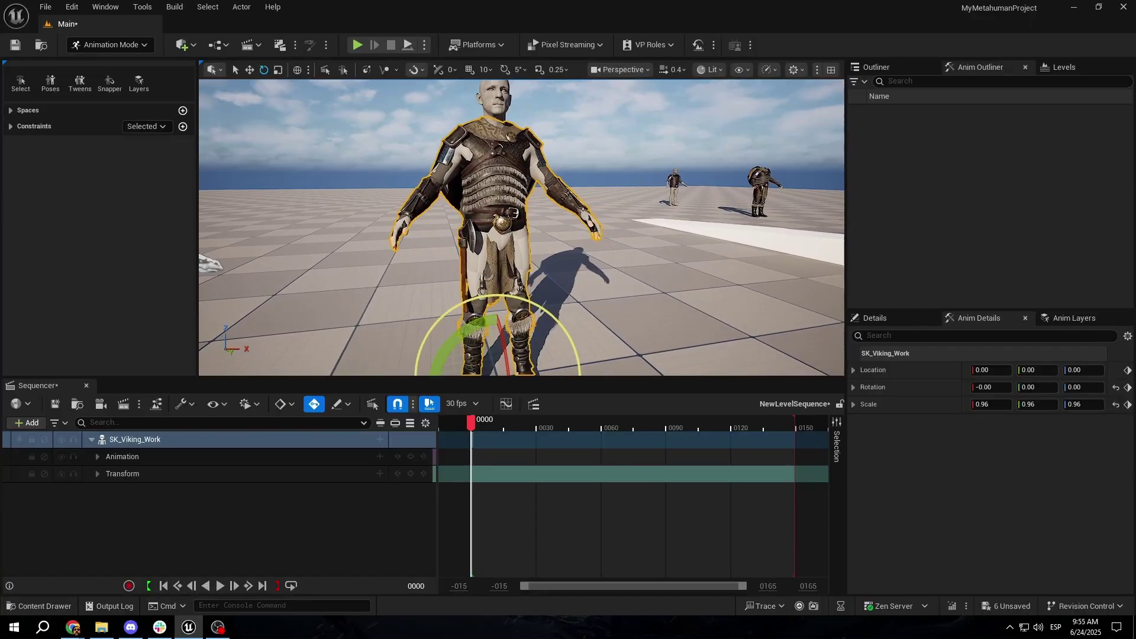
{"action": "right_click_drag", "start_coordinate": [727, 351], "coordinate": [726, 351]}
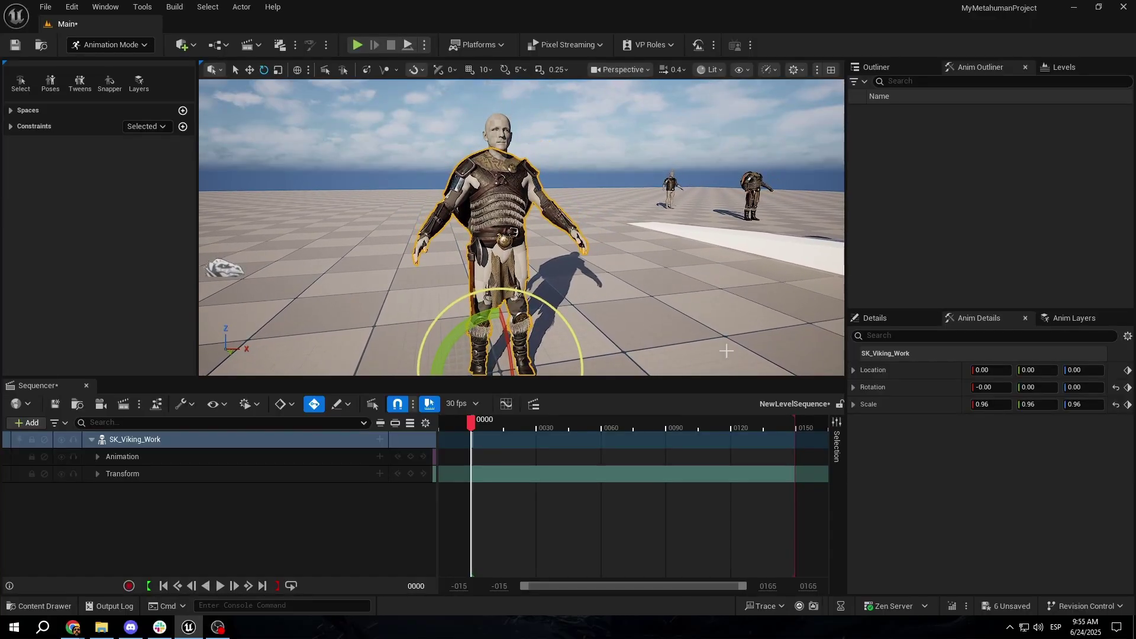
{"action": "left_click", "coordinate": [250, 13]}
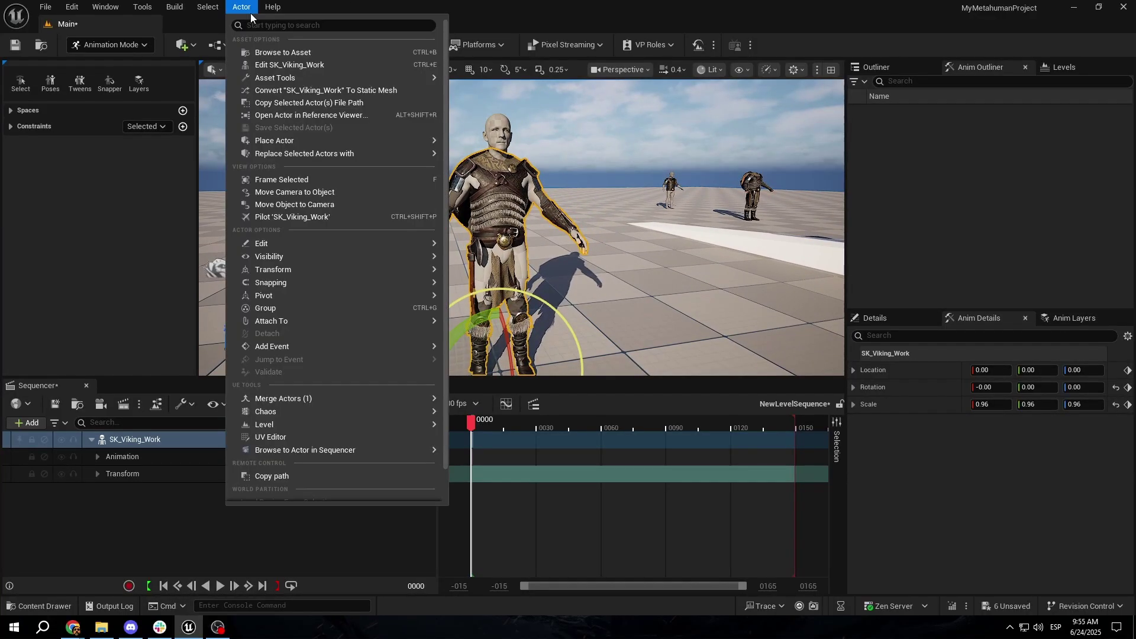
{"action": "left_click", "coordinate": [332, 91]}
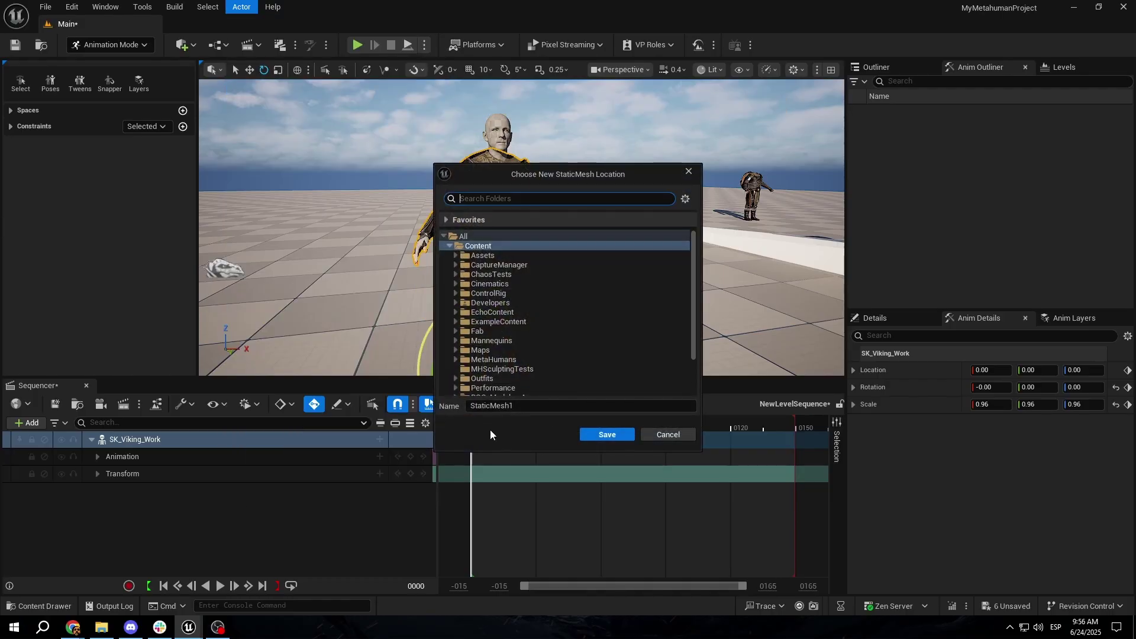
{"action": "left_click", "coordinate": [609, 434]}
Step: Place SM_Viking_Headless in the level and reset its location to 0, 0, 0
{"action": "left_click_drag", "start_coordinate": [715, 255], "coordinate": [648, 360]}
{"action": "right_click_drag", "start_coordinate": [619, 267], "coordinate": [574, 260]}
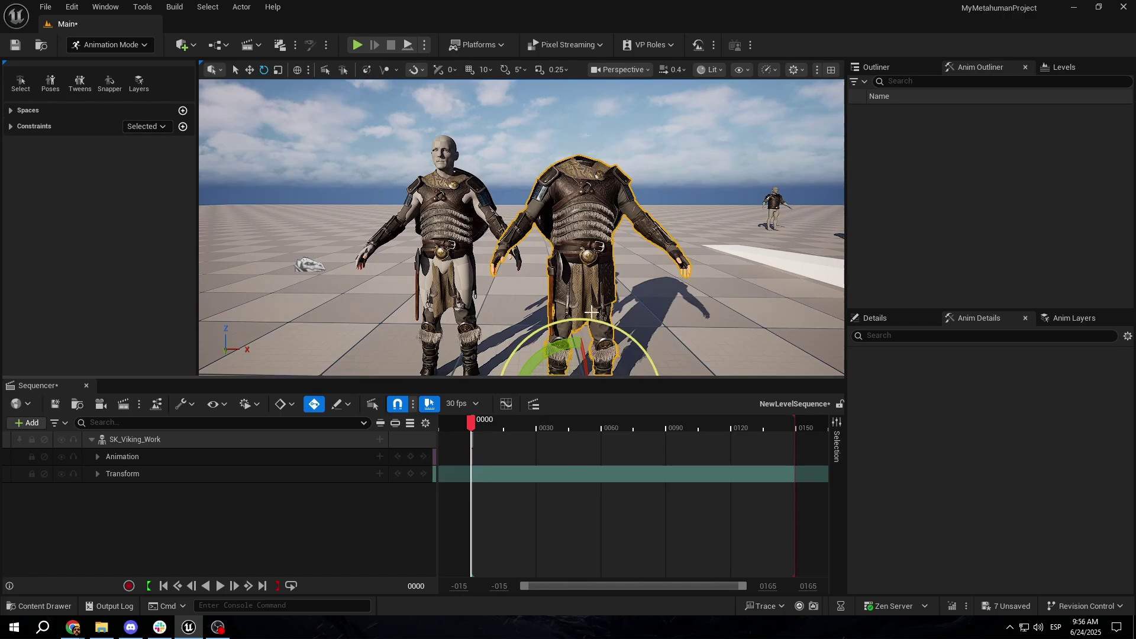
{"action": "right_click_drag", "start_coordinate": [592, 311], "coordinate": [591, 366]}
{"action": "left_click", "coordinate": [875, 318]}
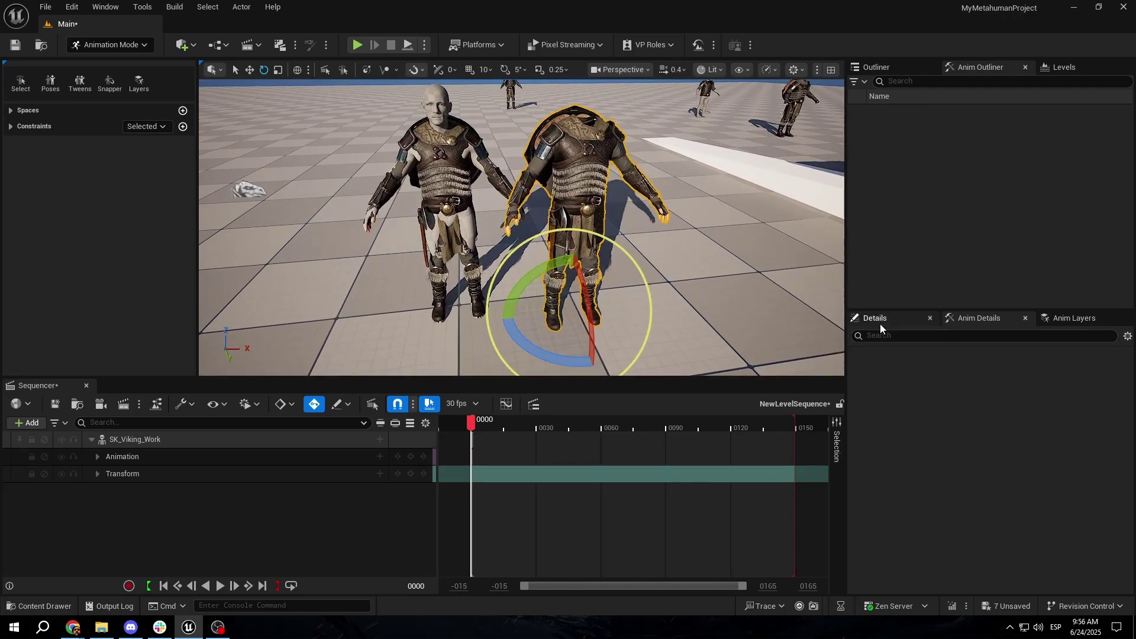
{"action": "left_click", "coordinate": [1104, 461]}
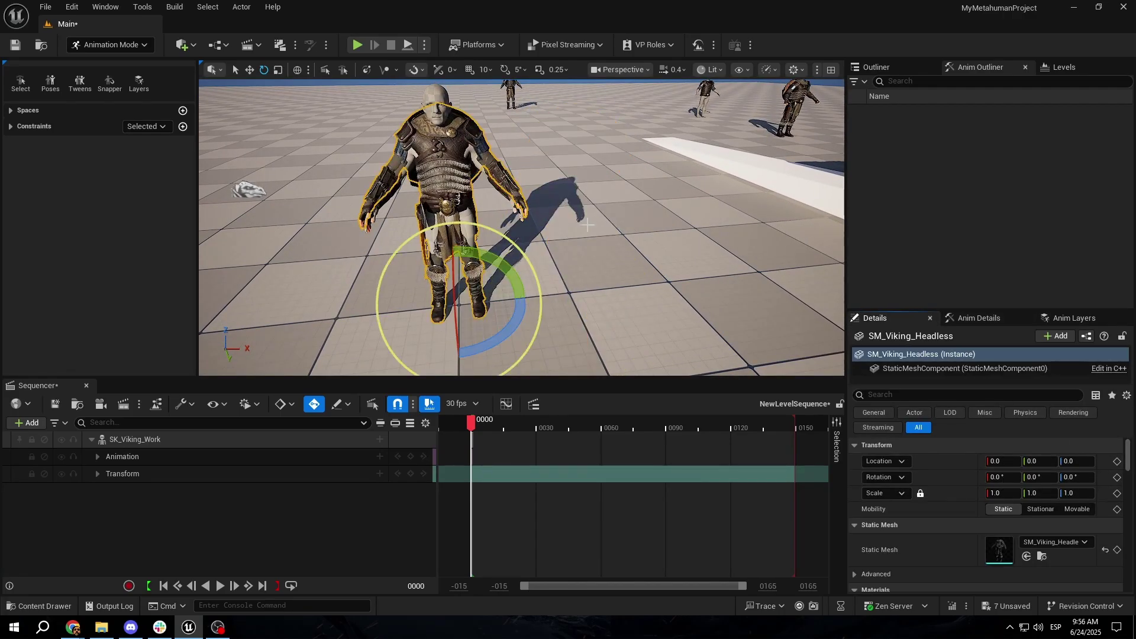
Step: Move SM_Viking_Headless beside the MetaHuman, to about X 124.7 and Y 5.4
{"action": "key", "text": "w"}
{"action": "mouse_move", "coordinate": [547, 249]}
{"action": "right_mouse_down"}
{"action": "mouse_move", "coordinate": [546, 230]}
{"action": "mouse_move", "coordinate": [549, 254]}
{"action": "mouse_move", "coordinate": [555, 239]}
{"action": "right_mouse_up"}
{"action": "key", "text": "s"}
{"action": "key", "text": "w"}
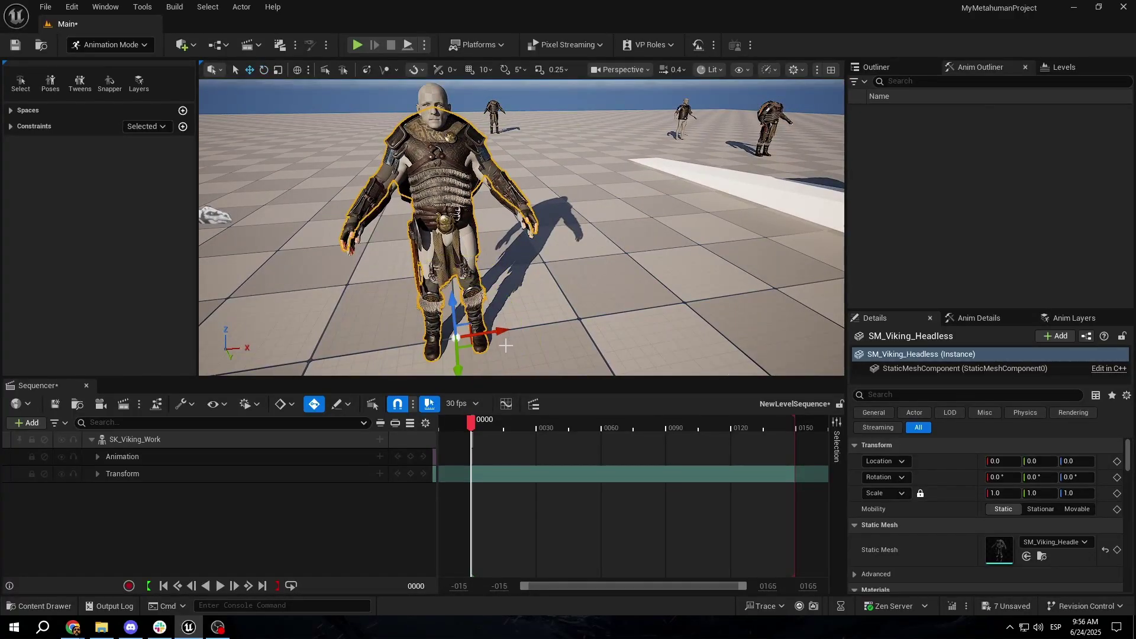
{"action": "left_click_drag", "start_coordinate": [477, 346], "coordinate": [630, 324]}
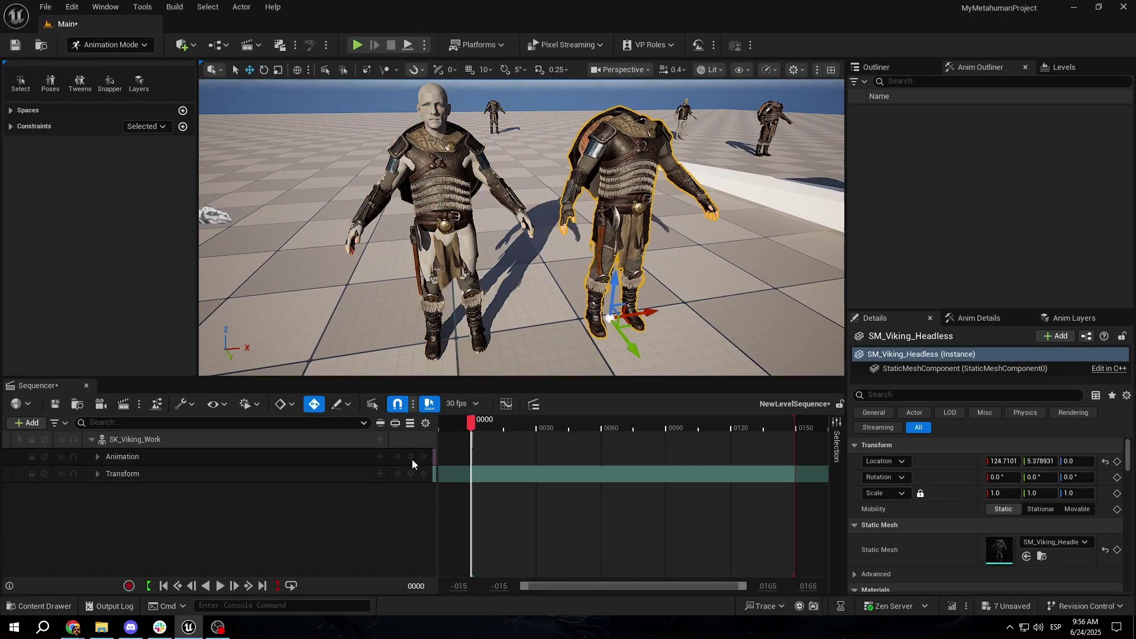
Step: Copy the 0.9635 scale from SK_Viking_Work and apply it uniformly to SM_Viking_Headless
{"action": "left_click", "coordinate": [211, 438]}
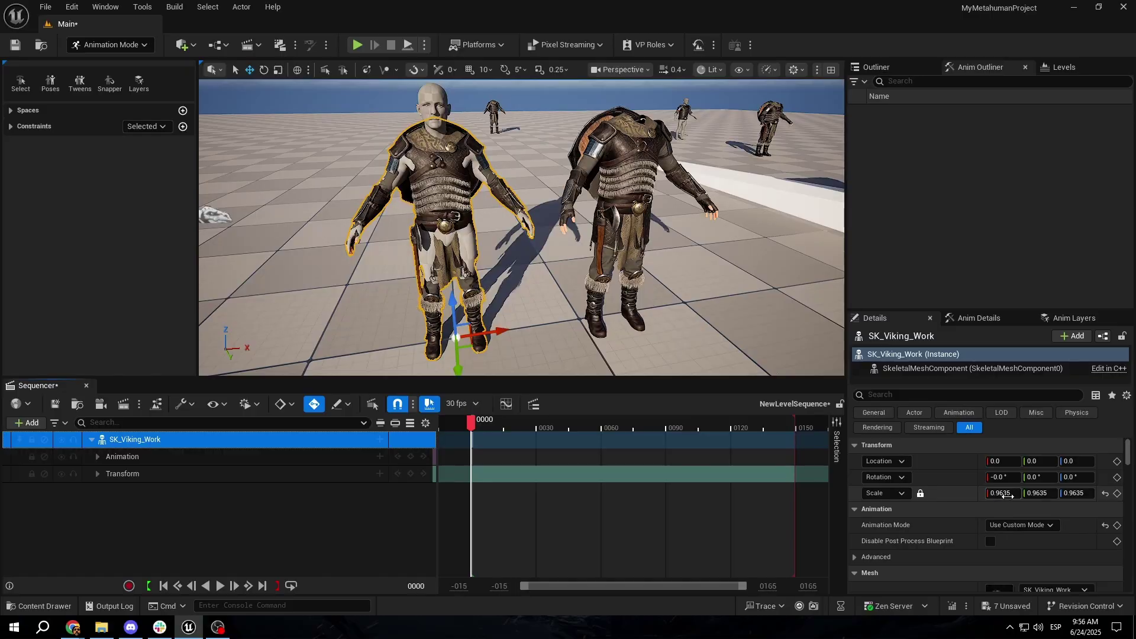
{"action": "left_click", "coordinate": [633, 202]}
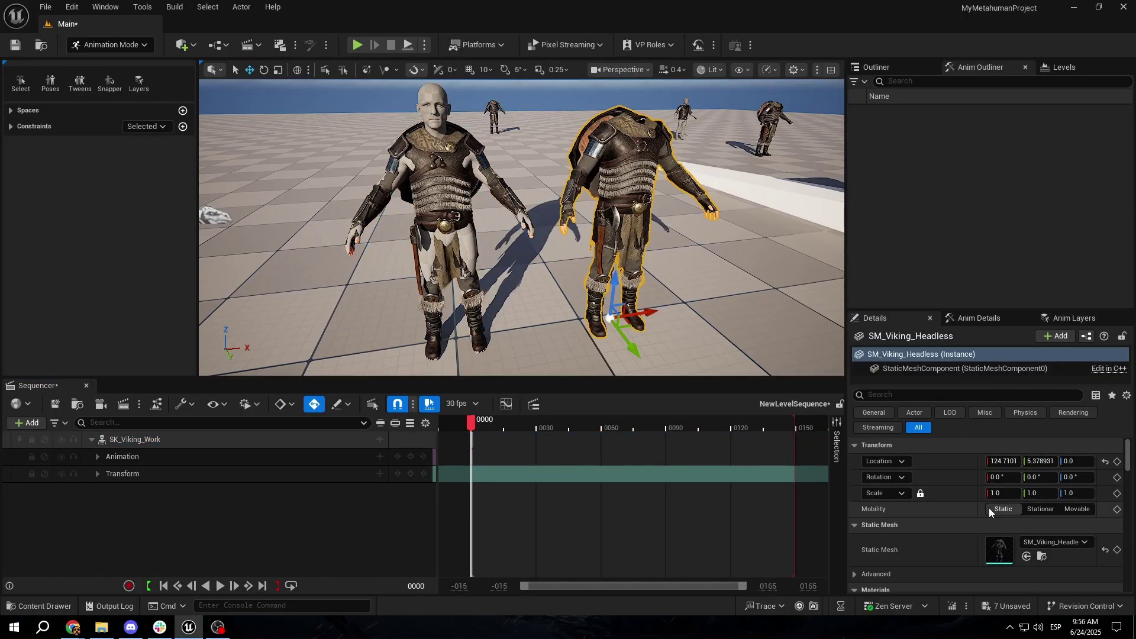
{"action": "left_click", "coordinate": [441, 195]}
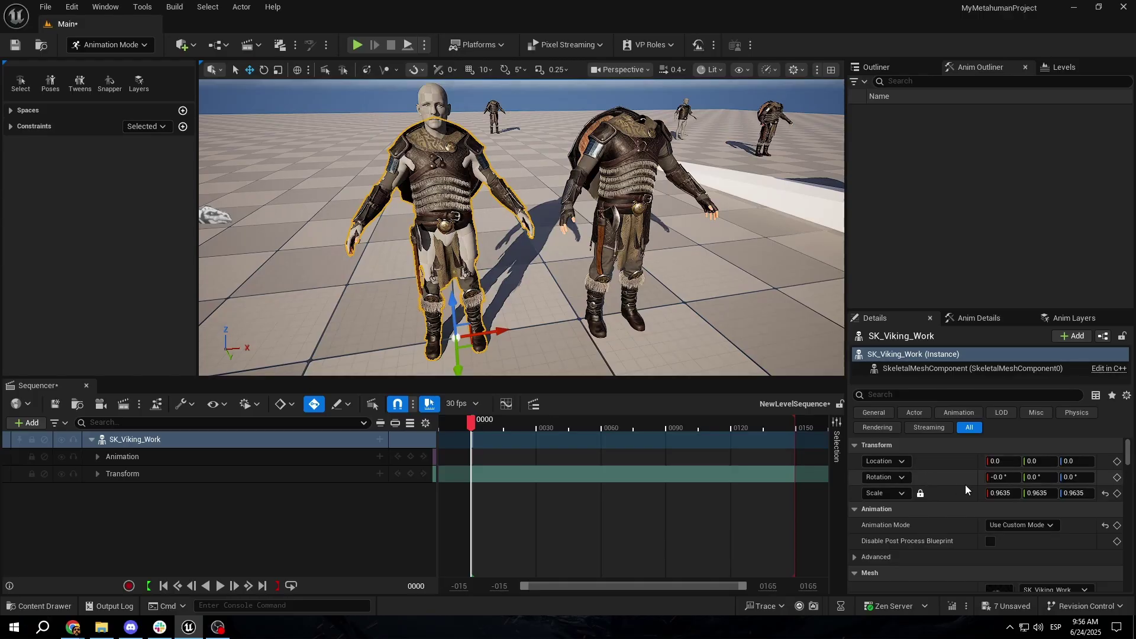
{"action": "left_click", "coordinate": [1002, 492]}
{"action": "left_click", "coordinate": [641, 176]}
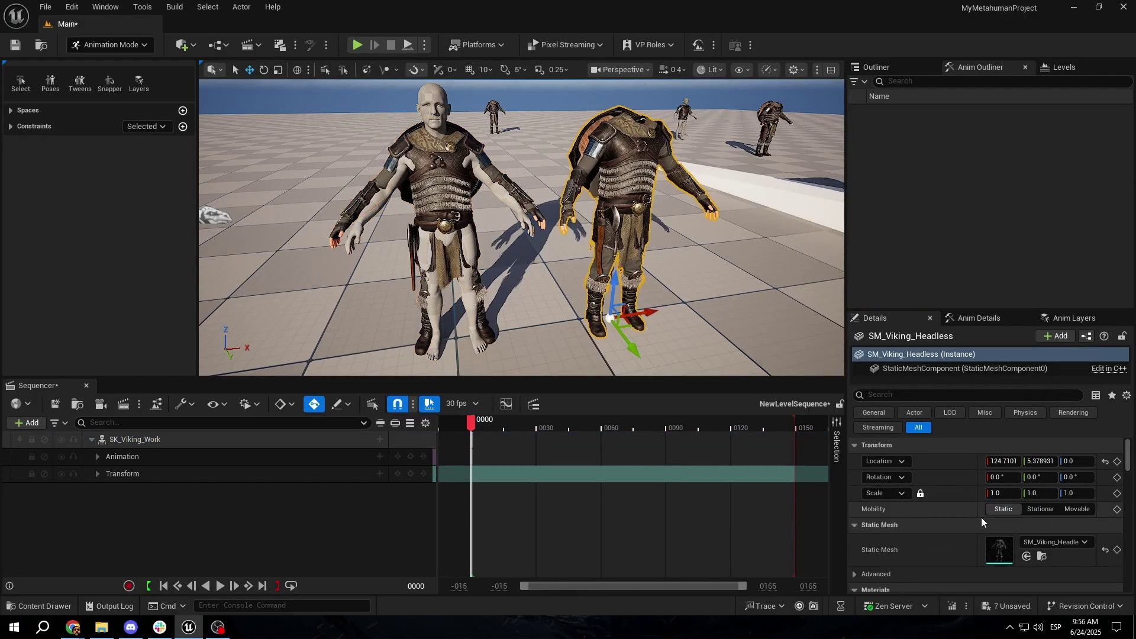
{"action": "key", "text": "Return"}
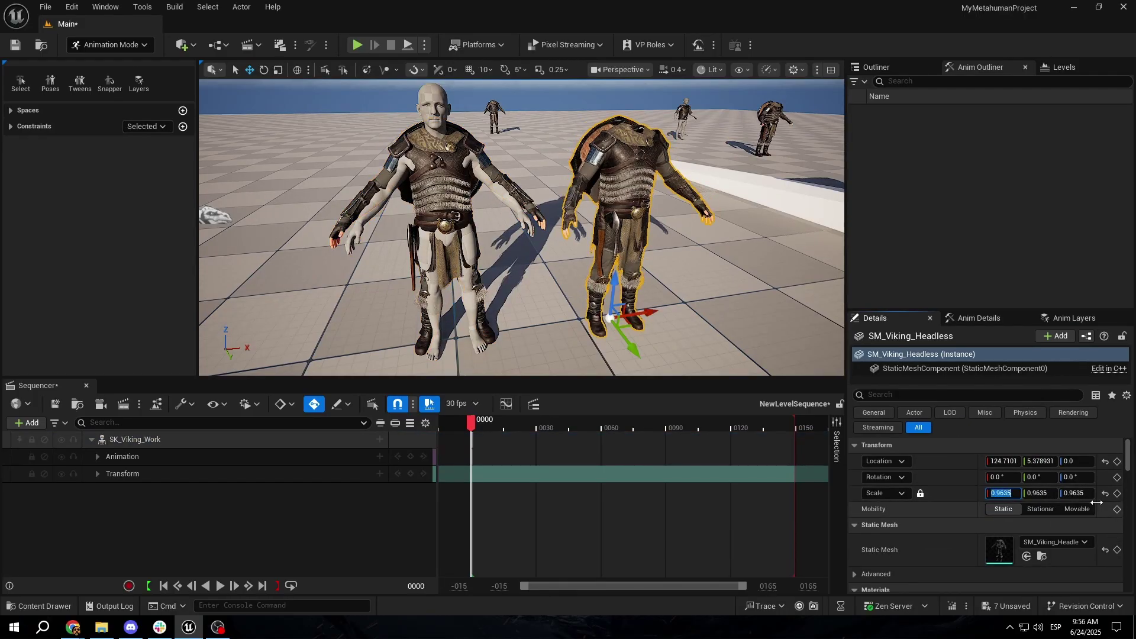
Step: Bake the full scale of SM_Viking_Headless into its mesh with Bake Transform in Modeling mode, leaving rotation unbaked
{"action": "right_click_drag", "start_coordinate": [520, 262], "coordinate": [500, 260]}
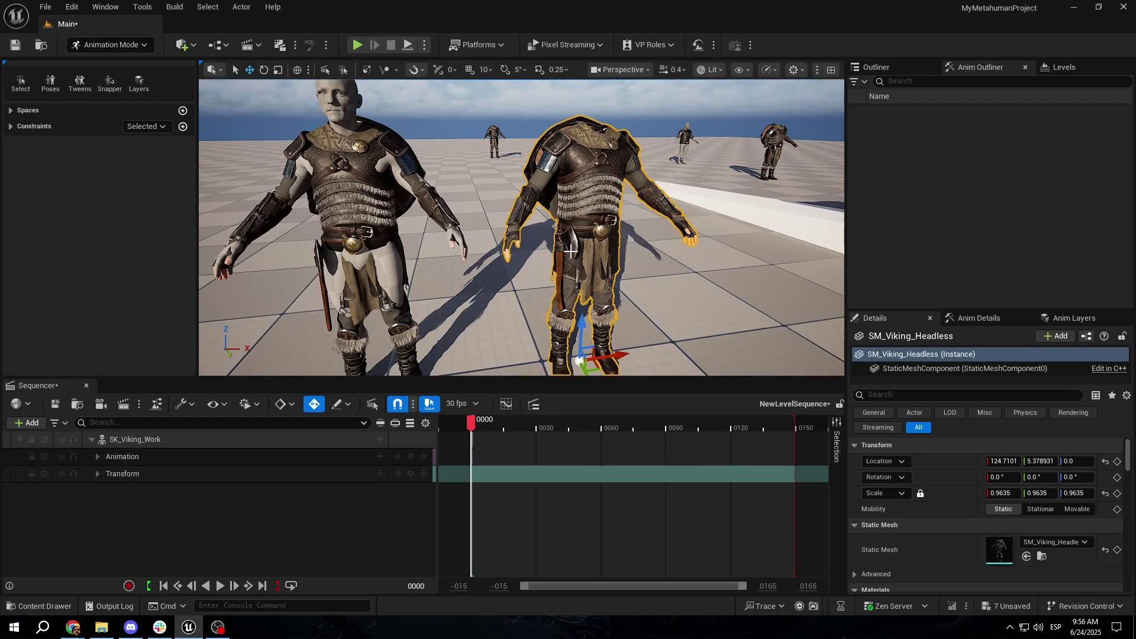
{"action": "scroll", "coordinate": [490, 192], "scroll_direction": "down", "scroll_amount": 3}
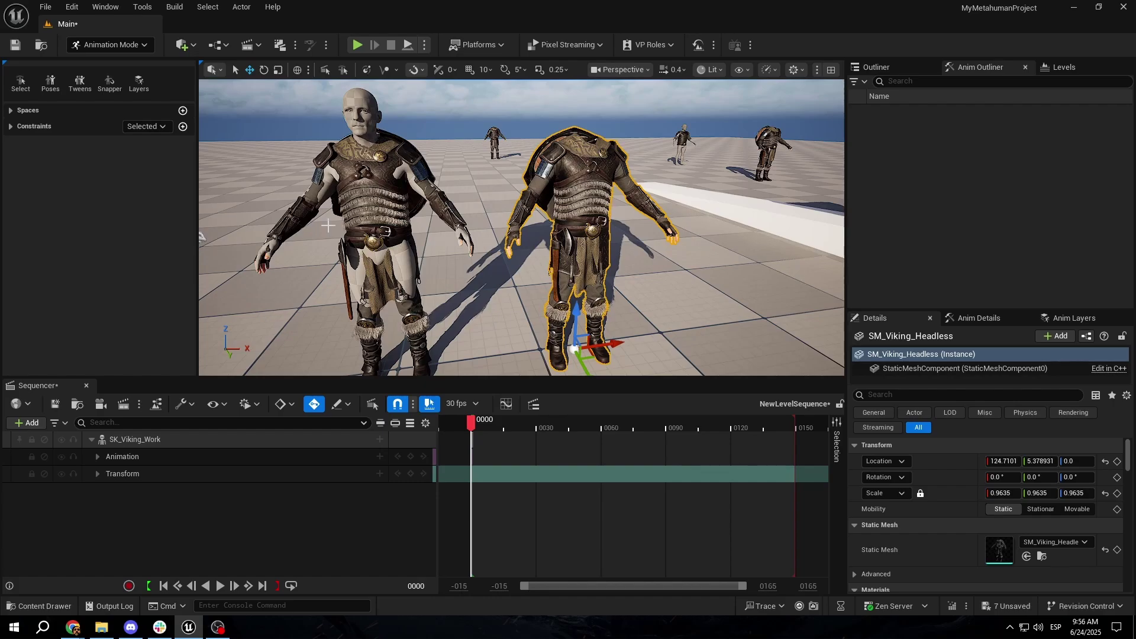
{"action": "left_click", "coordinate": [113, 43]}
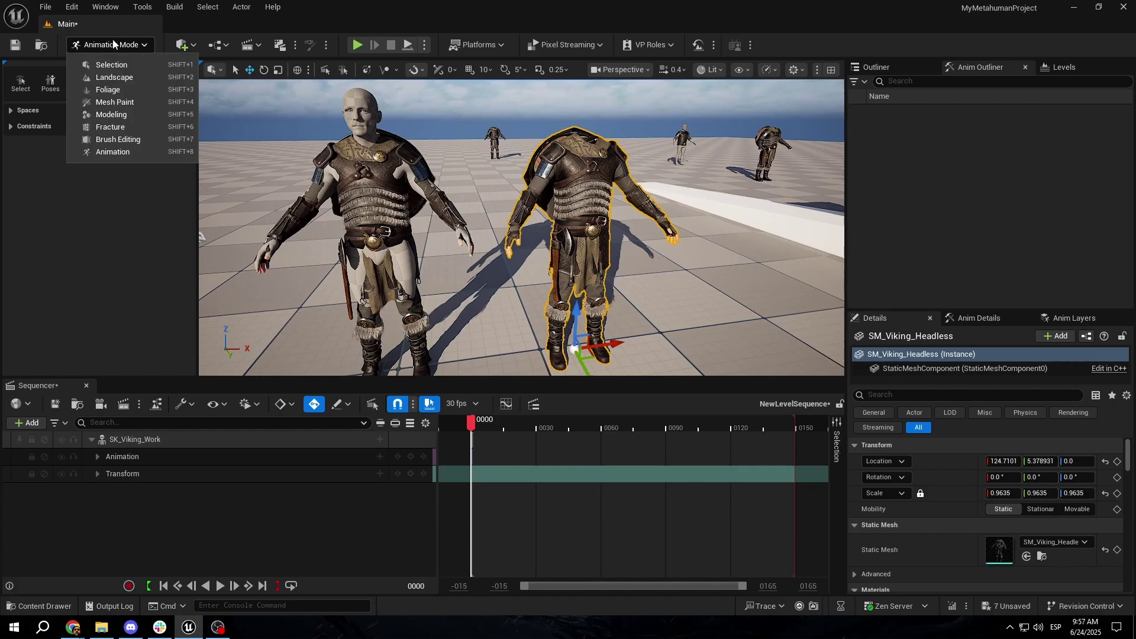
{"action": "left_click", "coordinate": [124, 116]}
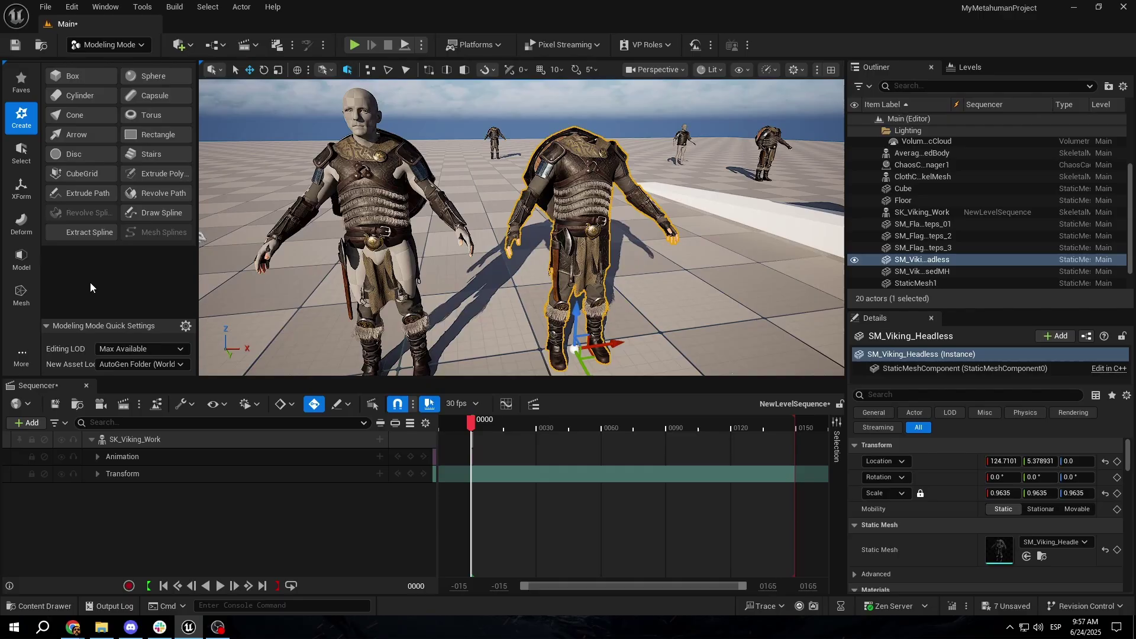
{"action": "left_click", "coordinate": [21, 188]}
{"action": "left_click", "coordinate": [146, 124]}
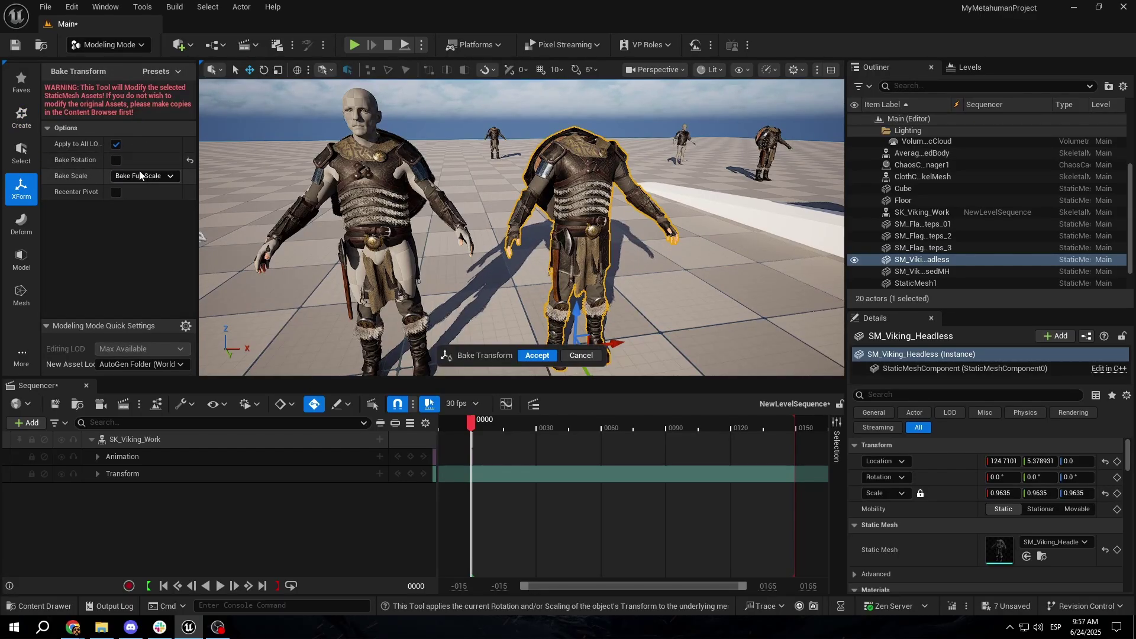
{"action": "left_click", "coordinate": [537, 355]}
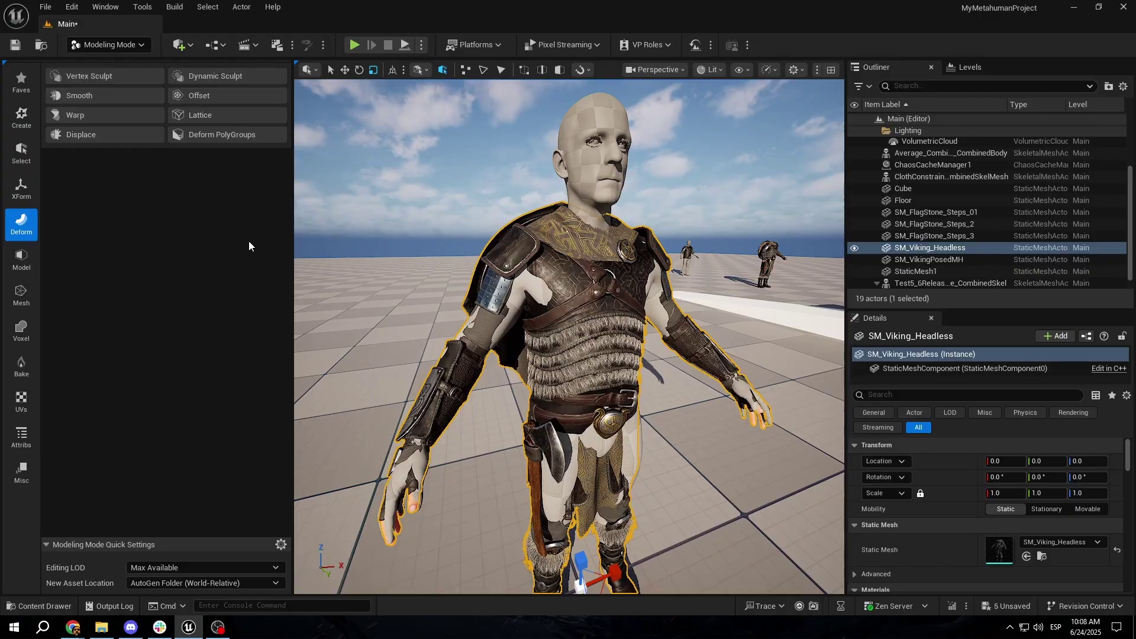
Step: Start Vertex Sculpt on SM_Viking_Headless with the Move brush and reduce the brush size to about 0.12
{"action": "left_click", "coordinate": [101, 76]}
{"action": "scroll", "coordinate": [576, 268], "scroll_direction": "up", "scroll_amount": 10}
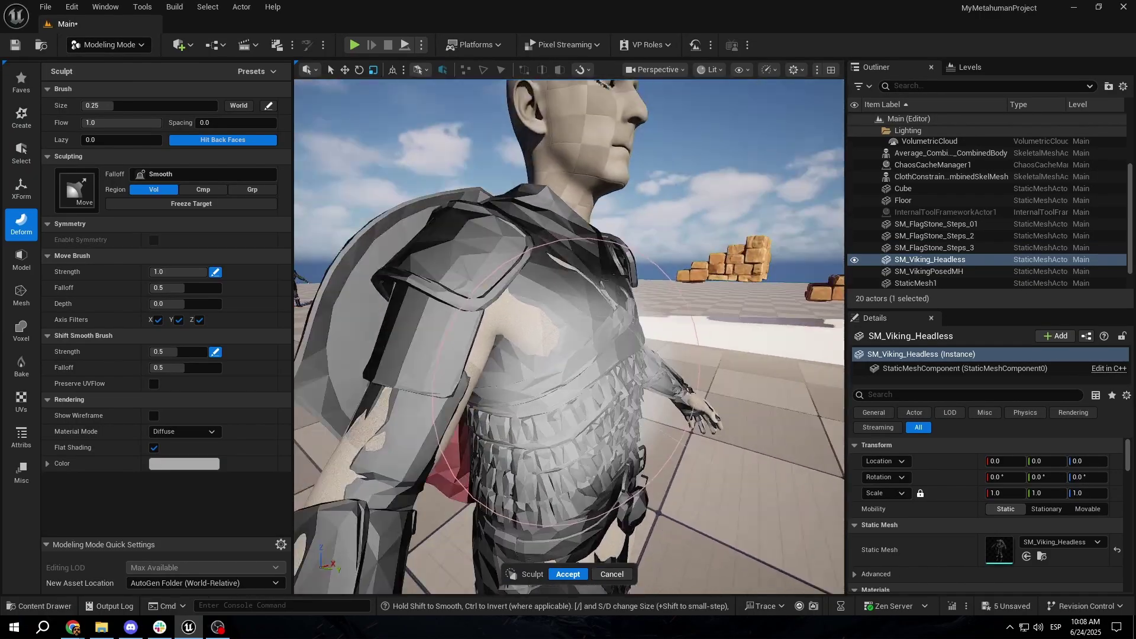
{"action": "key", "text": "s"}
{"action": "key", "text": "s"}
{"action": "key", "text": "s"}
{"action": "key", "text": "s"}
{"action": "key", "text": "s"}
{"action": "key", "text": "s"}
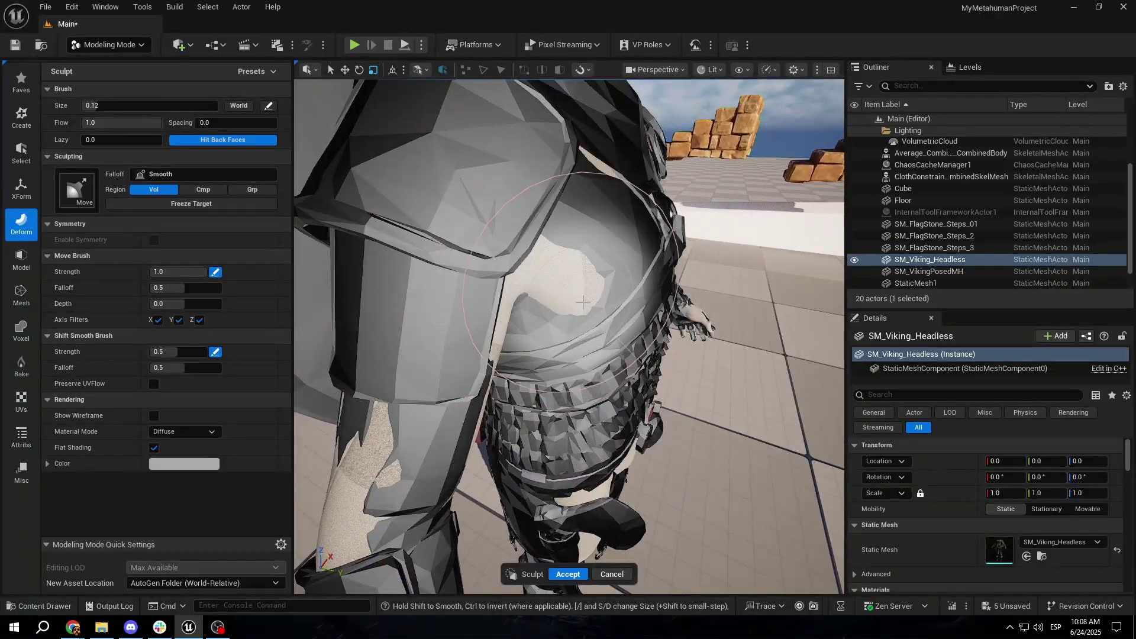
Step: Try to pull the chest garment over the skin exposed at the armpits, and undo the trial brush strokes
{"action": "left_click_drag", "start_coordinate": [576, 269], "coordinate": [521, 249], "text": "alt"}
{"action": "left_click_drag", "start_coordinate": [557, 307], "coordinate": [651, 296], "text": "alt"}
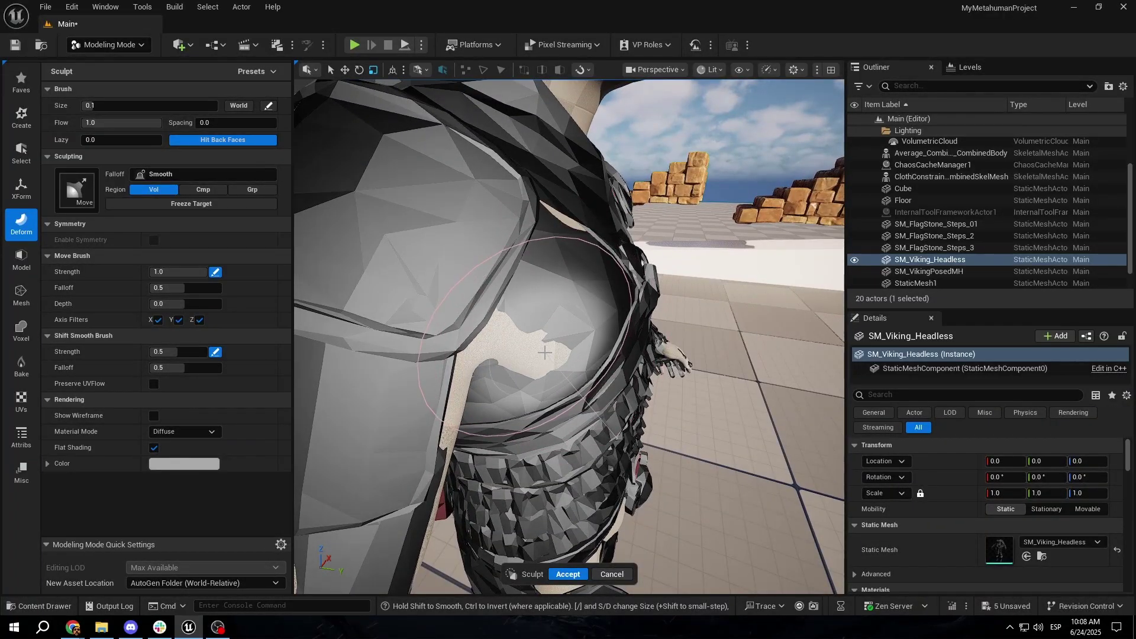
{"action": "left_click_drag", "start_coordinate": [553, 362], "coordinate": [388, 350], "text": "alt"}
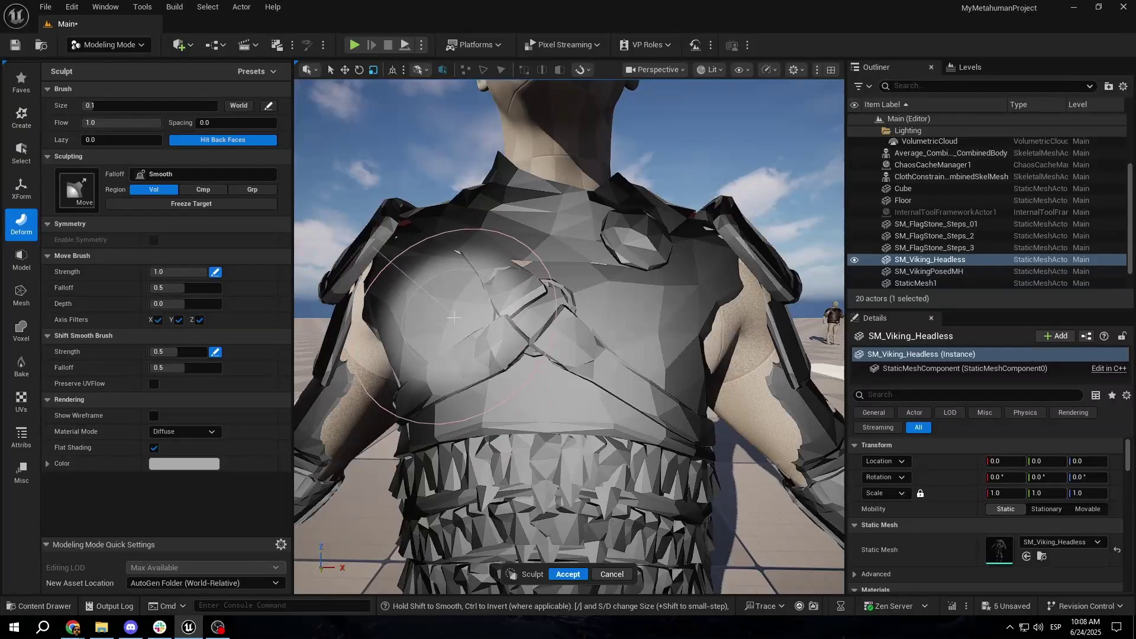
{"action": "key", "text": "ctrl+z"}
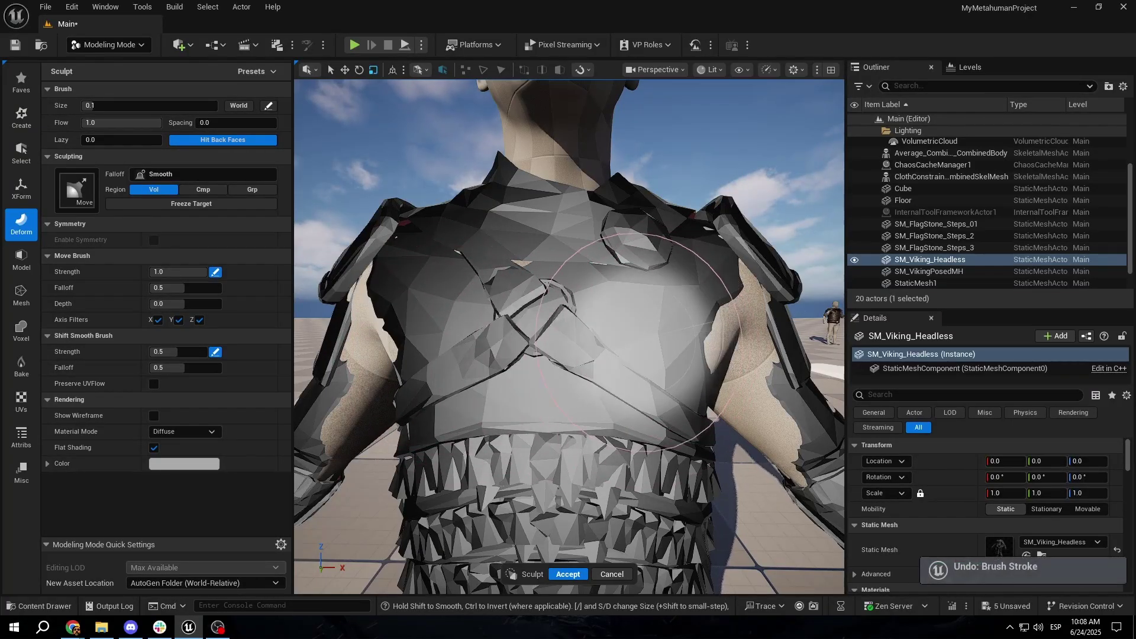
{"action": "mouse_move", "coordinate": [539, 354]}
{"action": "right_mouse_down"}
{"action": "mouse_move", "coordinate": [574, 368]}
{"action": "mouse_move", "coordinate": [539, 354]}
{"action": "right_mouse_up"}
{"action": "left_click_drag", "start_coordinate": [539, 353], "coordinate": [580, 355], "text": "alt"}
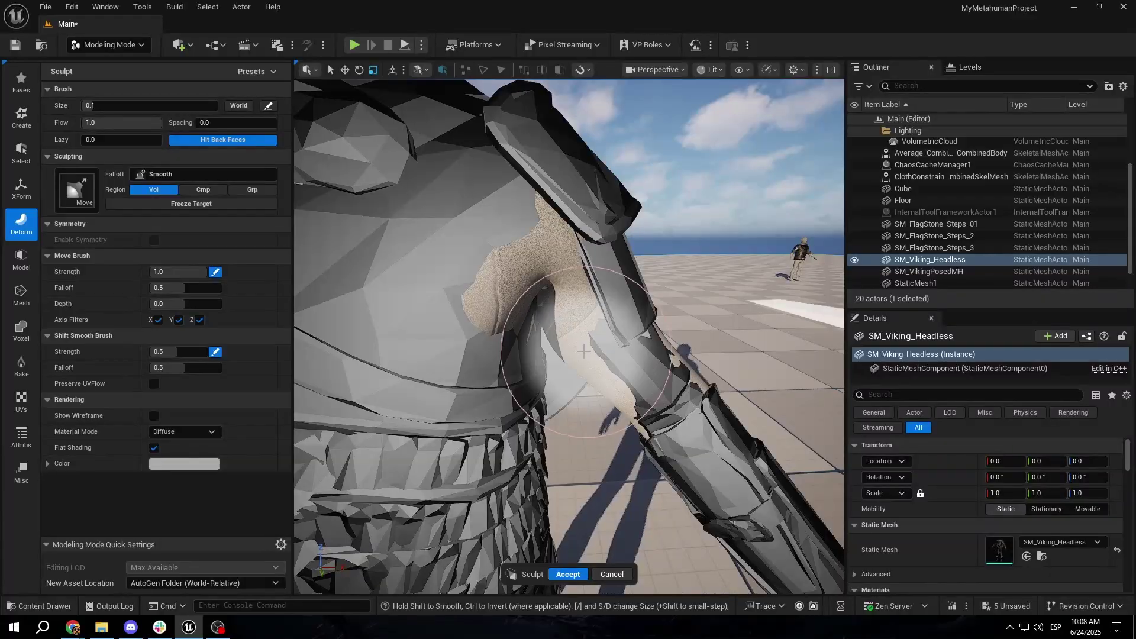
{"action": "key", "text": "ctrl+z"}
Step: Reshape the sleeves above both forearm guards with the size 0.1 Move brush to cover the MetaHuman's arms, and accept the sculpt
{"action": "mouse_move", "coordinate": [642, 377]}
{"action": "right_mouse_down"}
{"action": "mouse_move", "coordinate": [628, 387]}
{"action": "mouse_move", "coordinate": [645, 369]}
{"action": "mouse_move", "coordinate": [698, 388]}
{"action": "mouse_move", "coordinate": [648, 374]}
{"action": "right_mouse_up"}
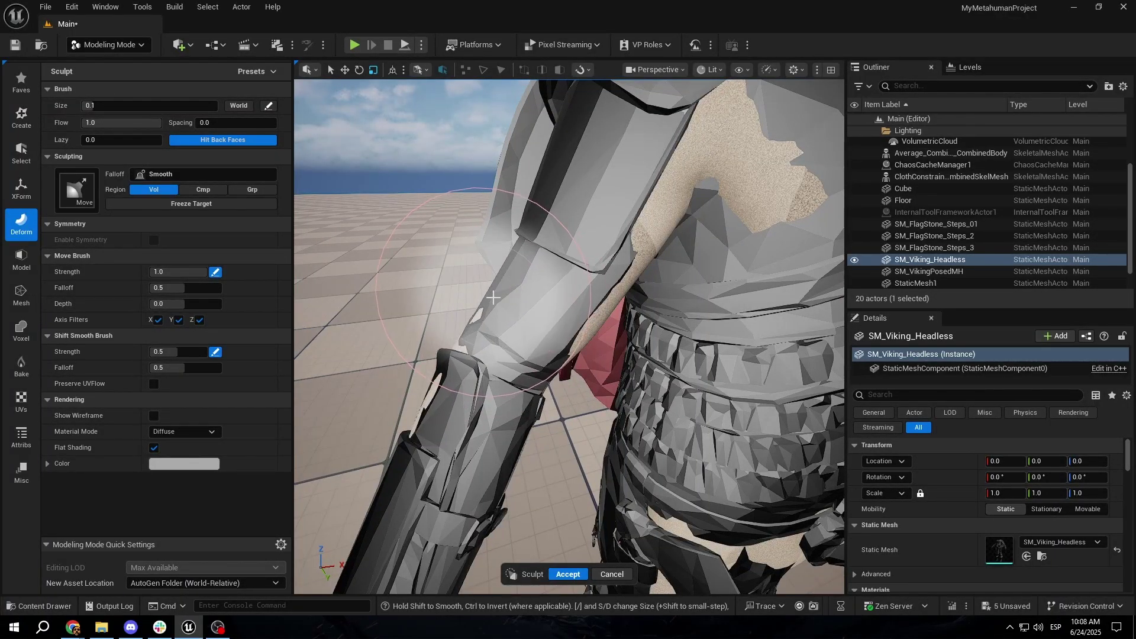
{"action": "left_click_drag", "start_coordinate": [492, 297], "coordinate": [531, 276], "text": "alt"}
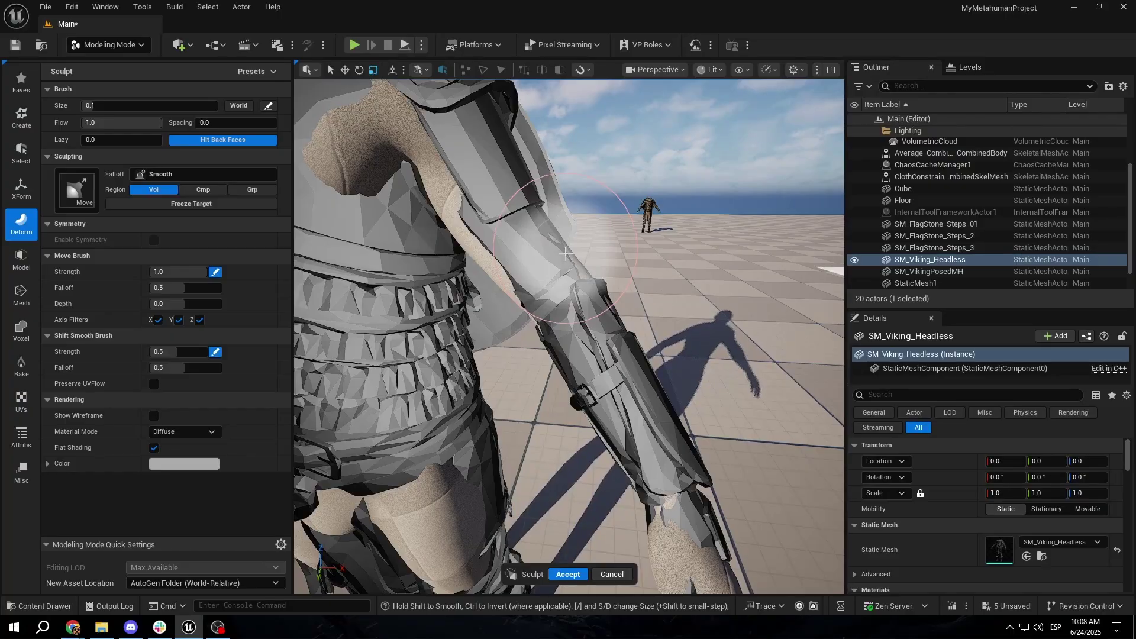
{"action": "mouse_move", "coordinate": [565, 253]}
{"action": "right_mouse_down"}
{"action": "mouse_move", "coordinate": [527, 251]}
{"action": "mouse_move", "coordinate": [547, 233]}
{"action": "mouse_move", "coordinate": [510, 324]}
{"action": "right_mouse_up"}
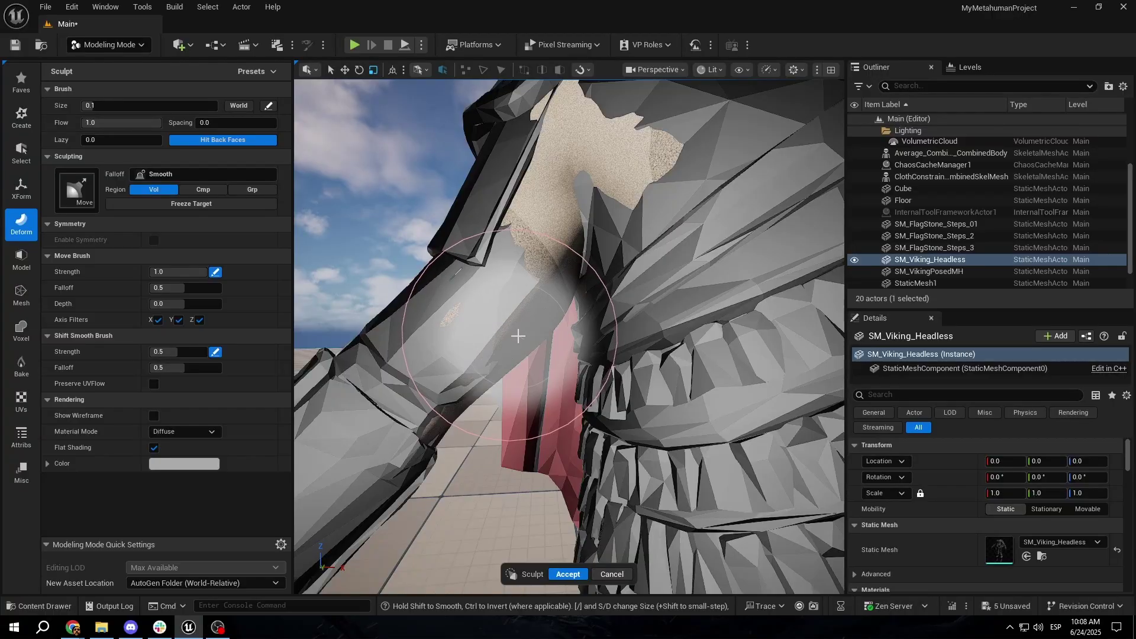
{"action": "left_click_drag", "start_coordinate": [517, 336], "coordinate": [589, 342], "text": "alt"}
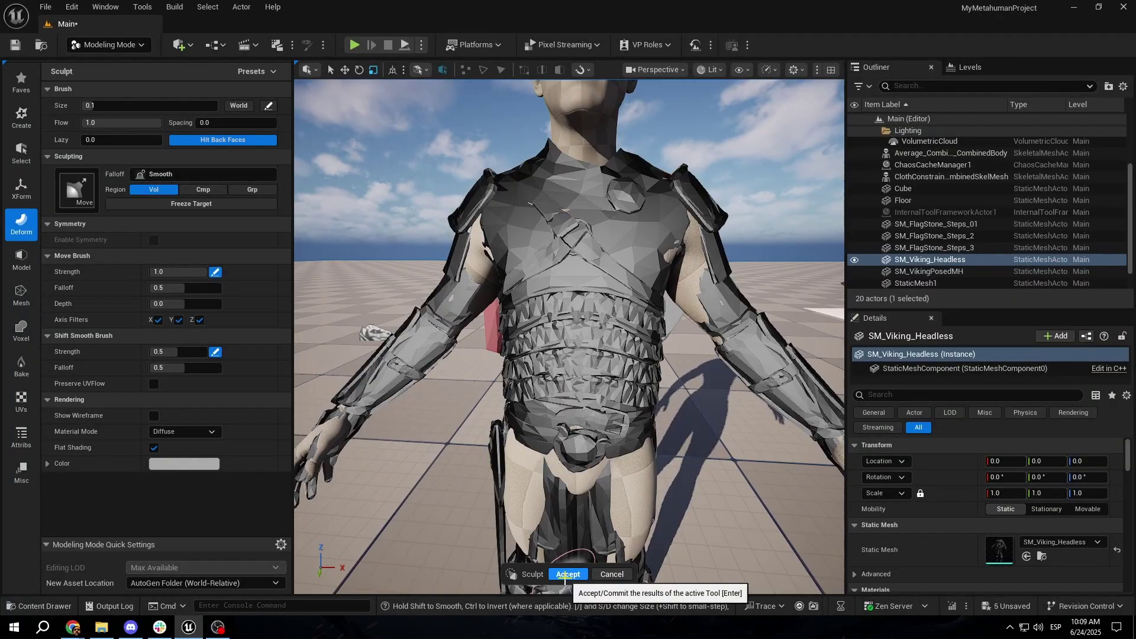
{"action": "left_click", "coordinate": [565, 574]}
Step: Examine how the sculpted outfit fits the MetaHuman body from several angles and distances
{"action": "mouse_move", "coordinate": [614, 433]}
{"action": "right_mouse_down"}
{"action": "mouse_move", "coordinate": [612, 443]}
{"action": "mouse_move", "coordinate": [614, 434]}
{"action": "right_mouse_up"}
{"action": "left_click_drag", "start_coordinate": [614, 434], "coordinate": [654, 450], "text": "alt"}
{"action": "left_click_drag", "start_coordinate": [560, 482], "coordinate": [621, 422], "text": "alt"}
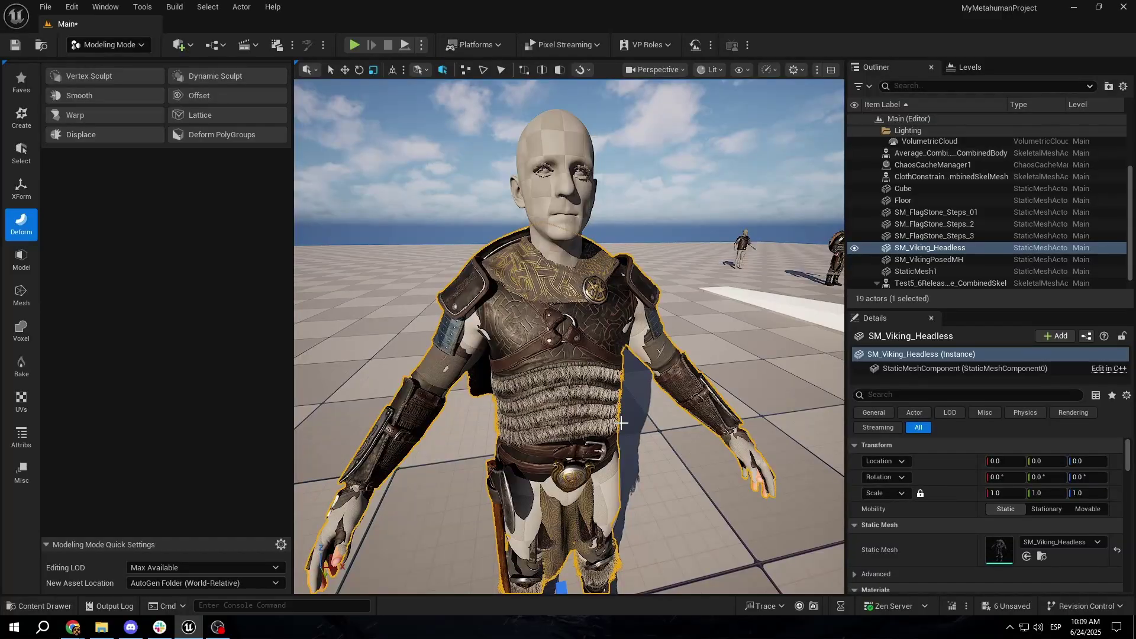
{"action": "mouse_move", "coordinate": [621, 422]}
{"action": "right_mouse_down"}
{"action": "mouse_move", "coordinate": [651, 422]}
{"action": "mouse_move", "coordinate": [662, 456]}
{"action": "mouse_move", "coordinate": [621, 422]}
{"action": "mouse_move", "coordinate": [620, 435]}
{"action": "right_mouse_up"}
{"action": "left_click_drag", "start_coordinate": [598, 459], "coordinate": [623, 426], "text": "alt"}
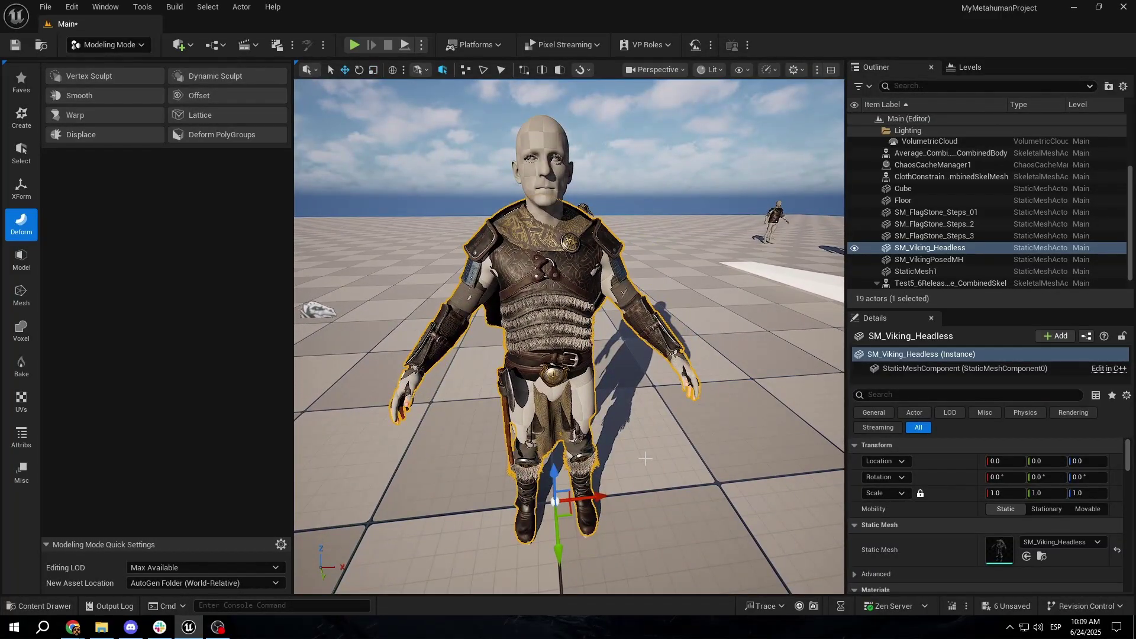
{"action": "right_click_drag", "start_coordinate": [639, 471], "coordinate": [625, 458]}
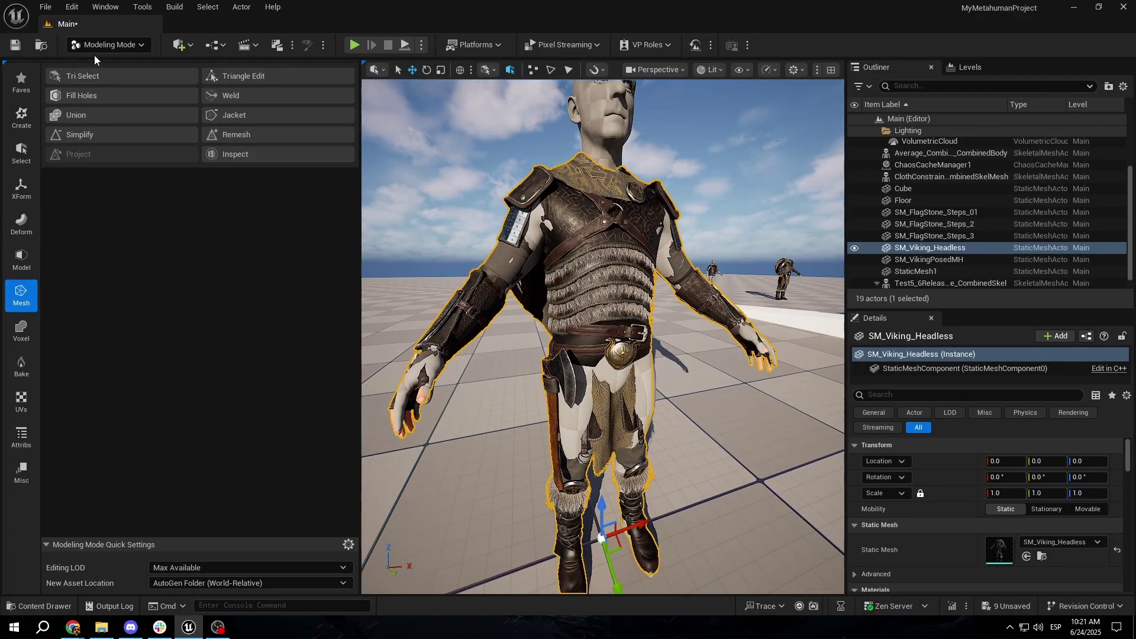
Step: Start Tri Select on SM_Viking_Headless in All Connected mode and select the shirt on the chest
{"action": "left_click", "coordinate": [97, 72]}
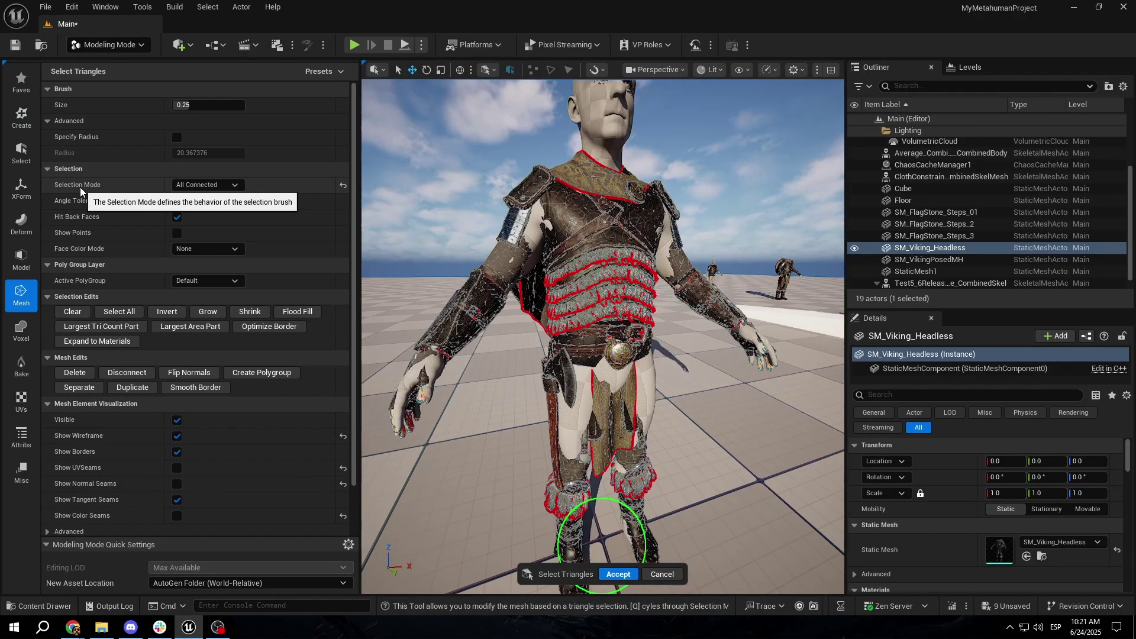
{"action": "left_click", "coordinate": [190, 185]}
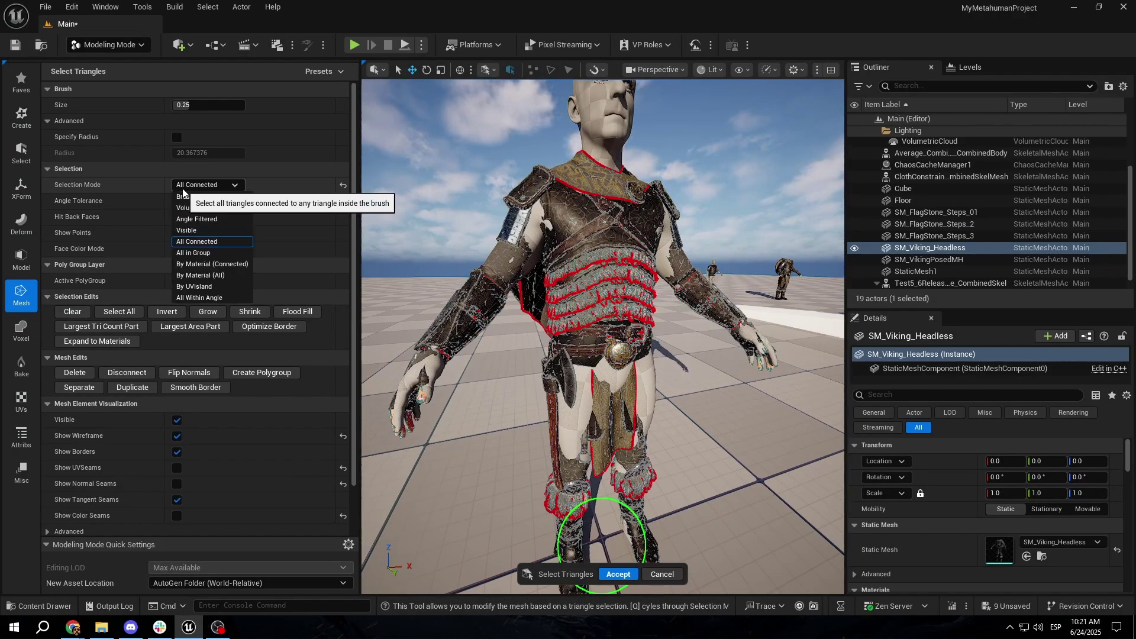
{"action": "left_click", "coordinate": [234, 243]}
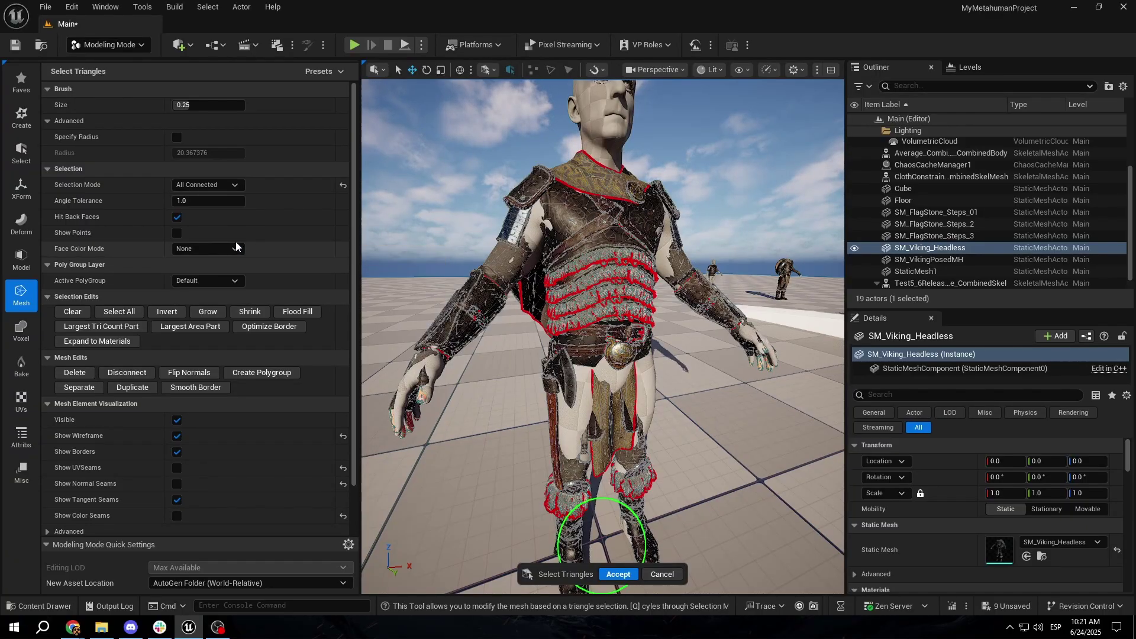
{"action": "left_click", "coordinate": [568, 212]}
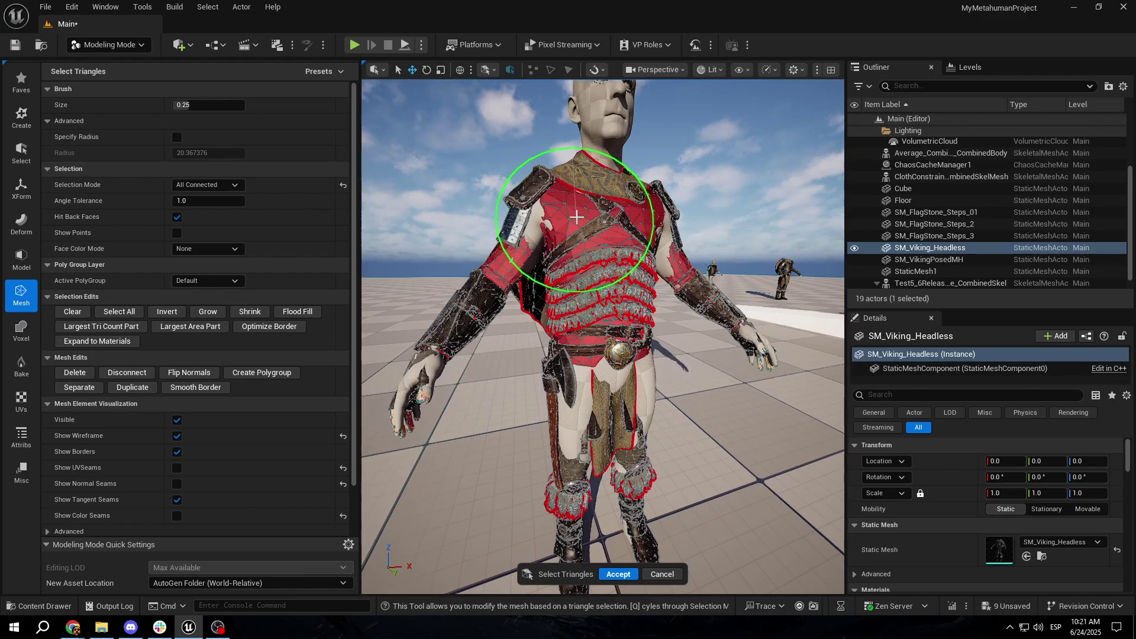
Step: Try the material-based selection modes, using By Material (All) on the chest to select every triangle sharing its material
{"action": "left_click", "coordinate": [227, 186]}
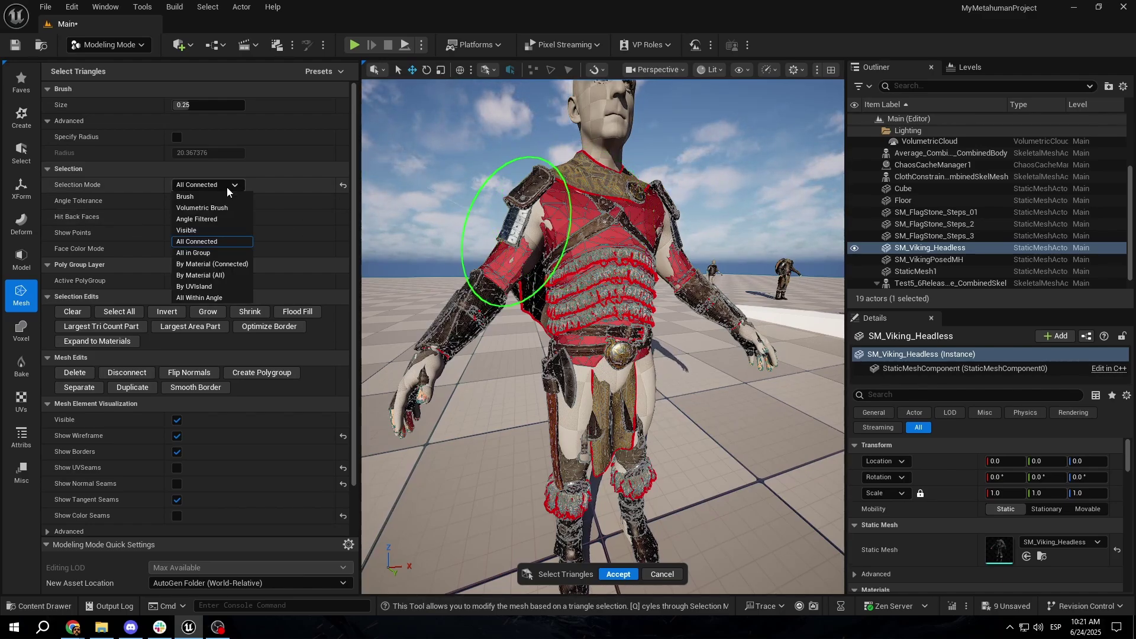
{"action": "left_click", "coordinate": [240, 263]}
{"action": "key", "text": "q"}
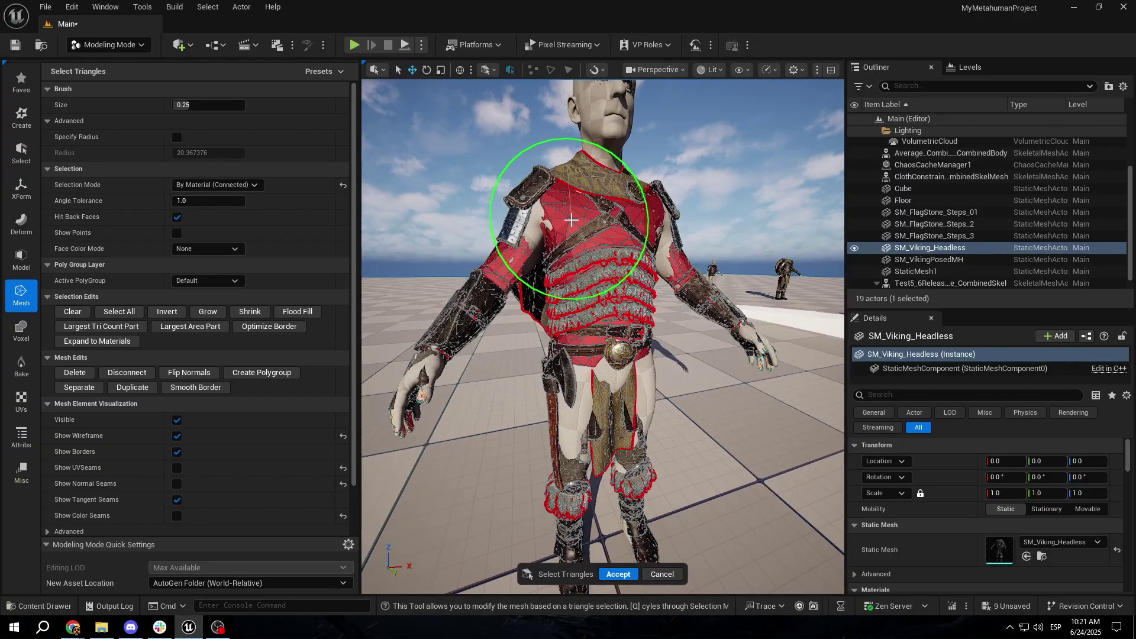
{"action": "left_click", "coordinate": [239, 185]}
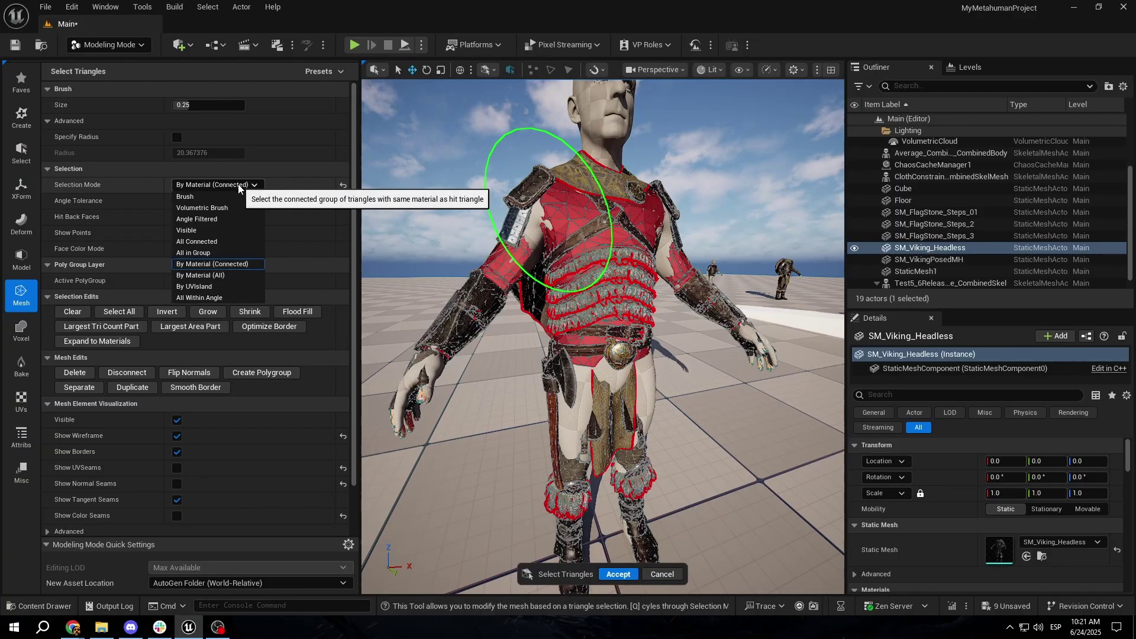
{"action": "left_click", "coordinate": [201, 275]}
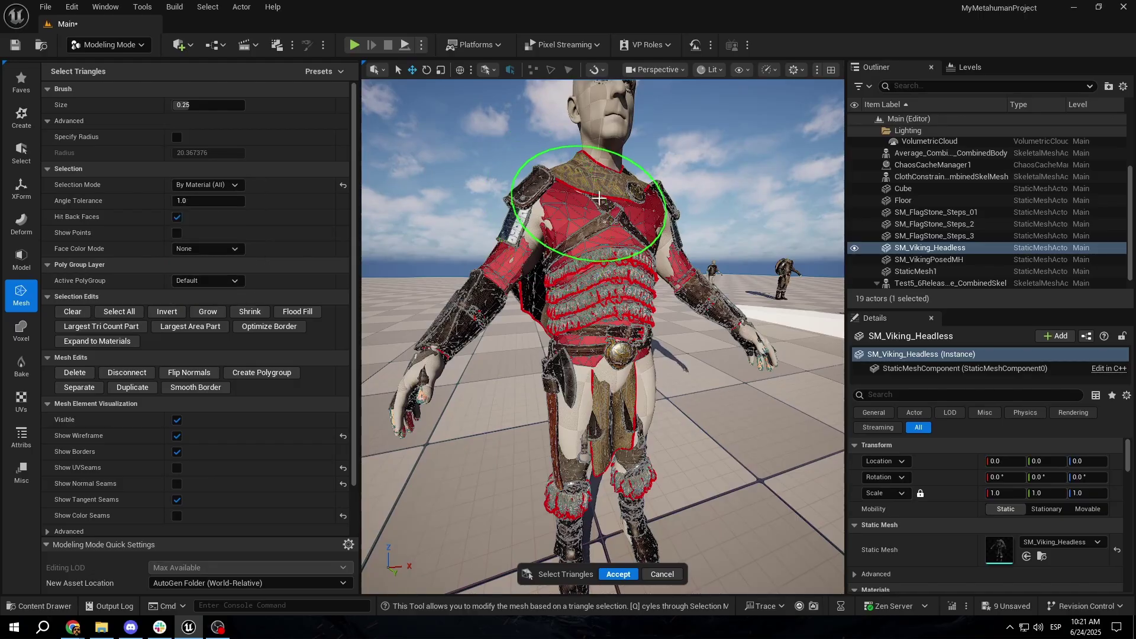
{"action": "left_click", "coordinate": [562, 221]}
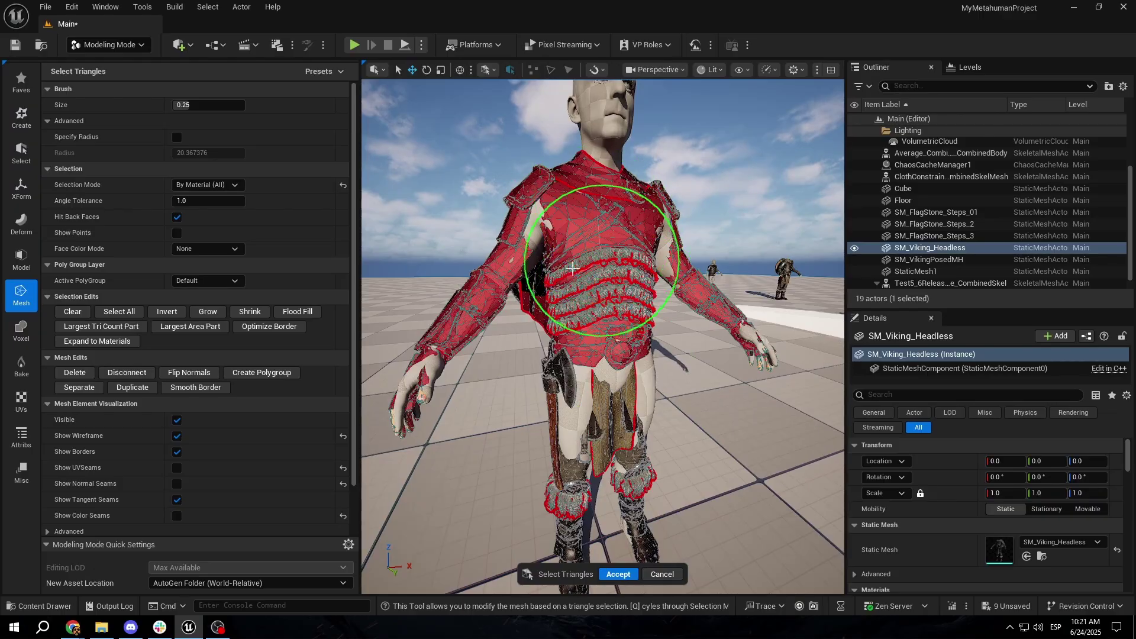
{"action": "right_click_drag", "start_coordinate": [587, 336], "coordinate": [650, 343]}
{"action": "mouse_move", "coordinate": [543, 355]}
{"action": "right_mouse_down"}
{"action": "mouse_move", "coordinate": [542, 367]}
{"action": "mouse_move", "coordinate": [602, 309]}
{"action": "right_mouse_up"}
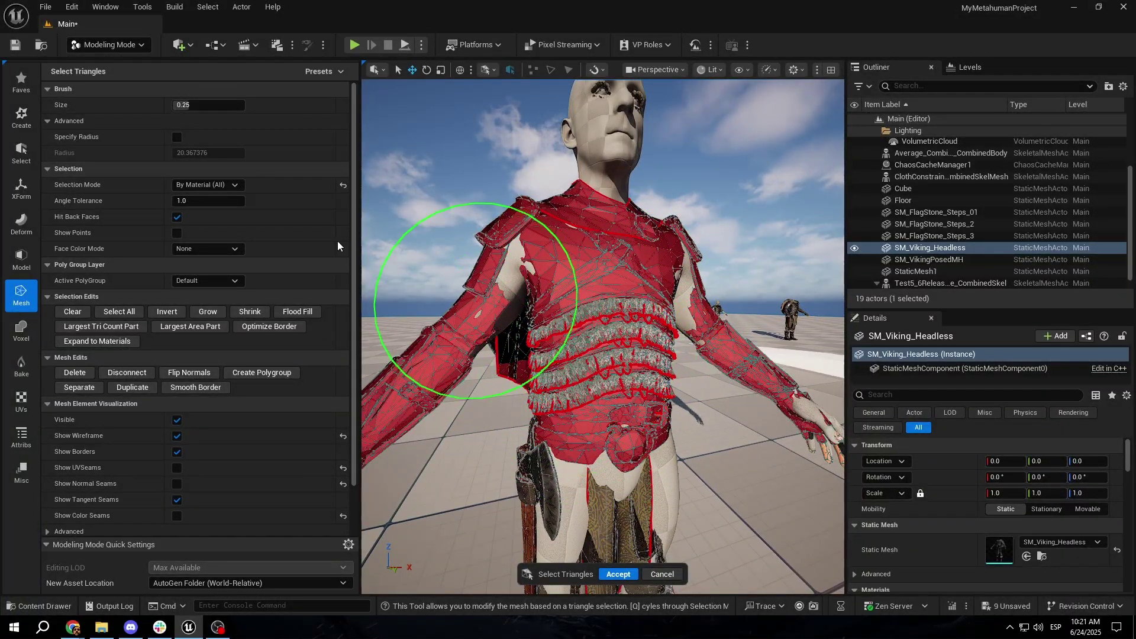
Step: Discard the material-based selection and reselect only the shirt on the chest using Tri Select in All Connected mode
{"action": "left_click", "coordinate": [240, 185]}
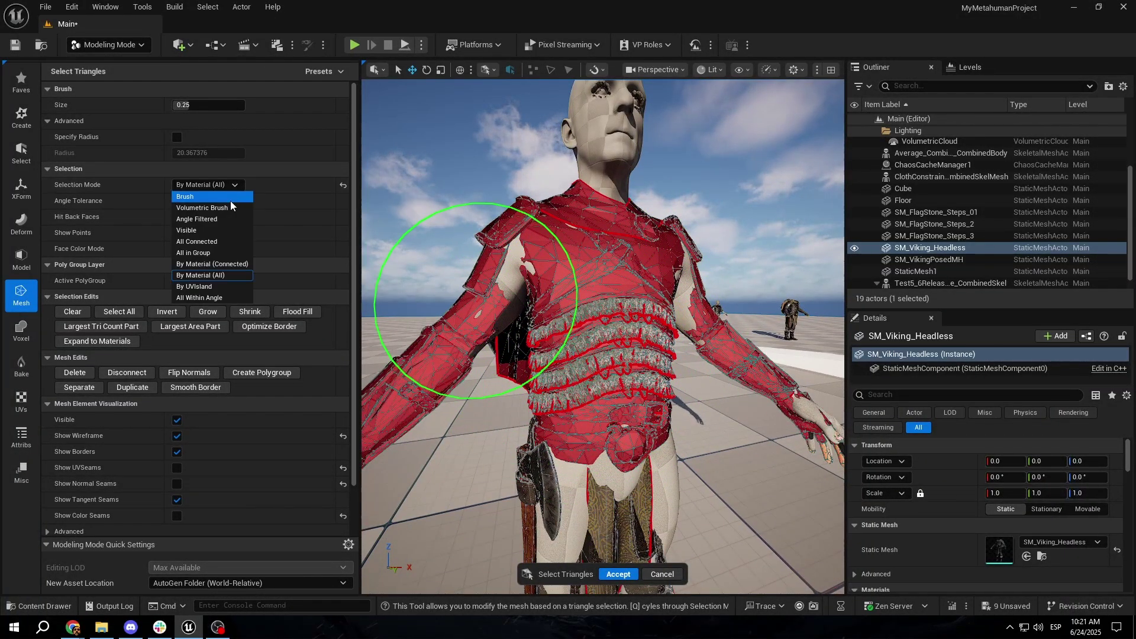
{"action": "left_click", "coordinate": [228, 243]}
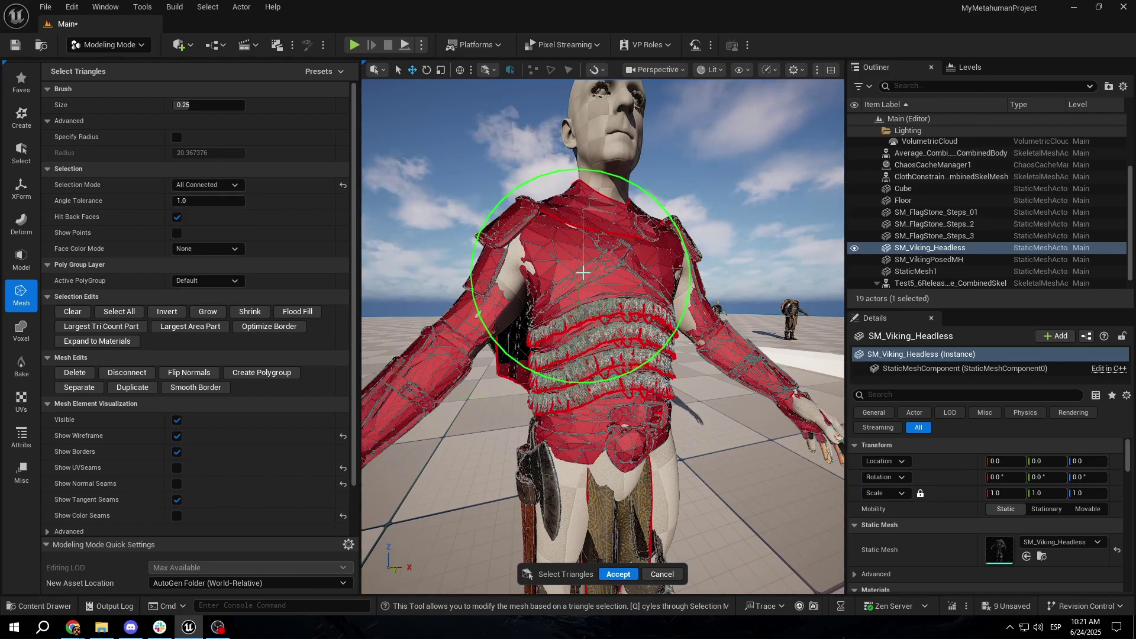
{"action": "scroll", "coordinate": [724, 250], "scroll_direction": "down", "scroll_amount": 3}
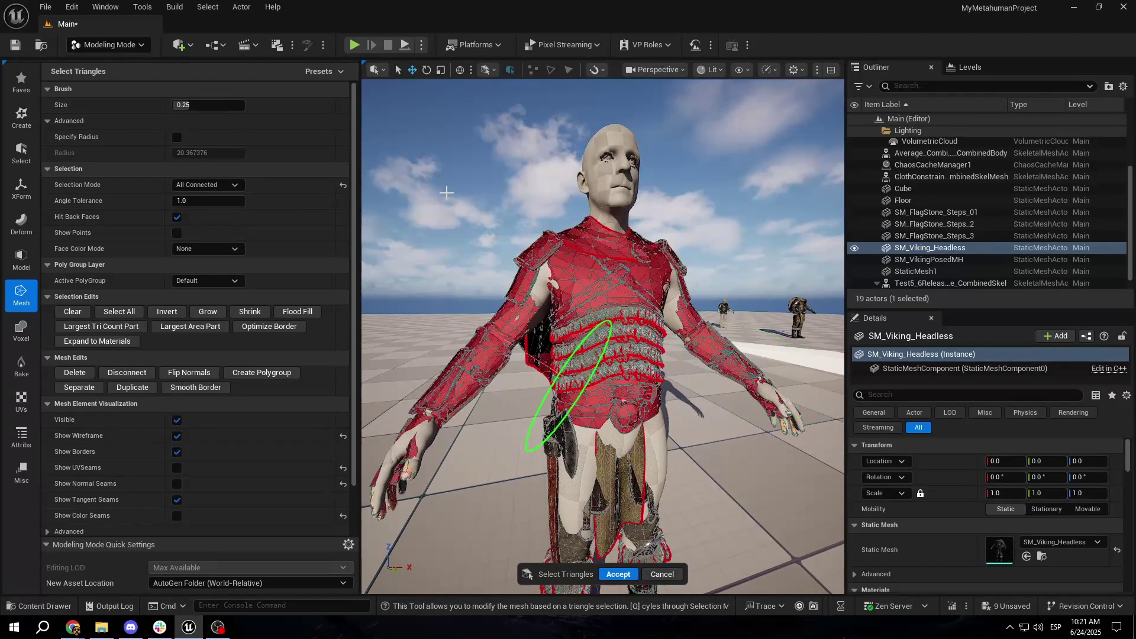
{"action": "left_click", "coordinate": [661, 574]}
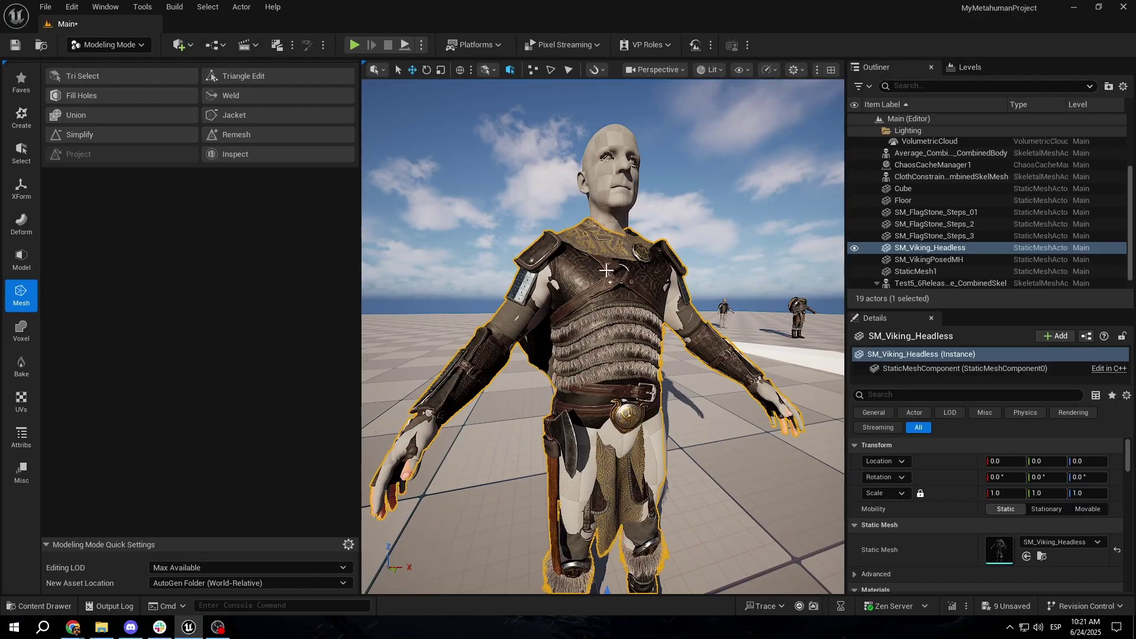
{"action": "left_click", "coordinate": [115, 82]}
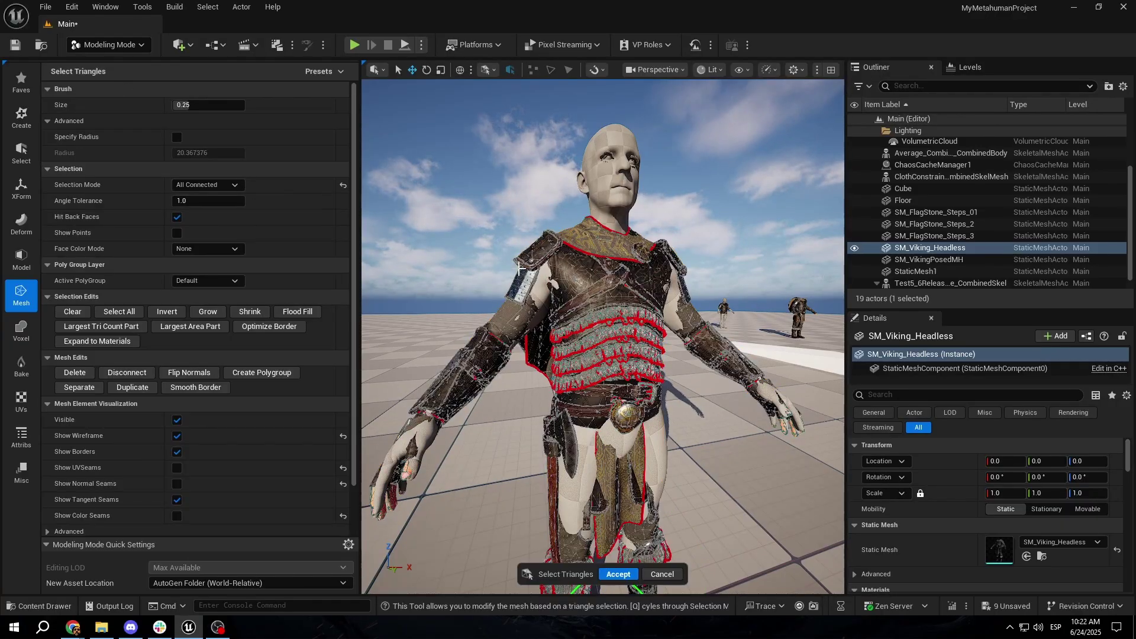
{"action": "left_click", "coordinate": [576, 271]}
{"action": "scroll", "coordinate": [609, 302], "scroll_direction": "up", "scroll_amount": 5}
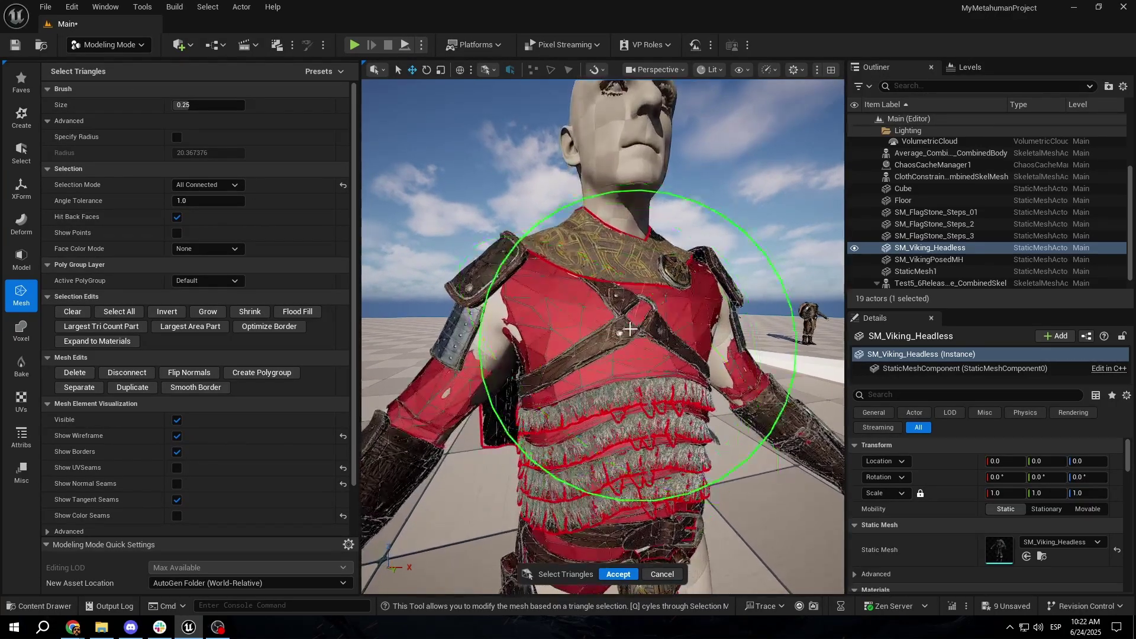
Step: Add the crossed leather straps on the chest to the All Connected triangle selection, alongside the shirt
{"action": "left_click", "coordinate": [605, 324], "text": "shift"}
{"action": "left_click", "coordinate": [601, 327]}
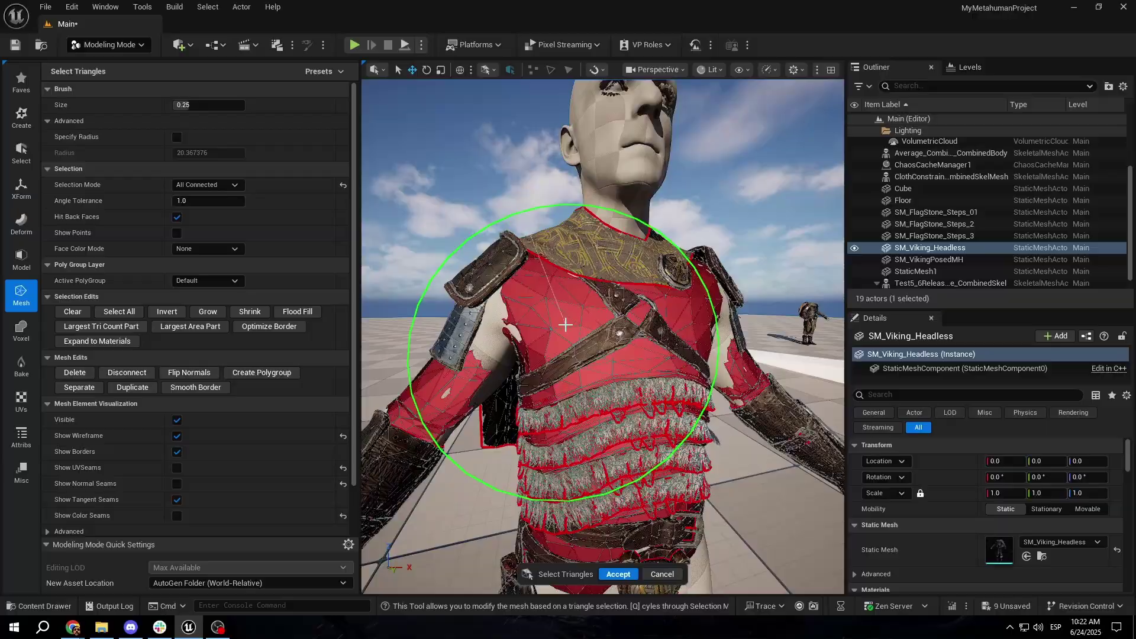
{"action": "left_click", "coordinate": [598, 330], "text": "shift"}
{"action": "left_click", "coordinate": [597, 330]}
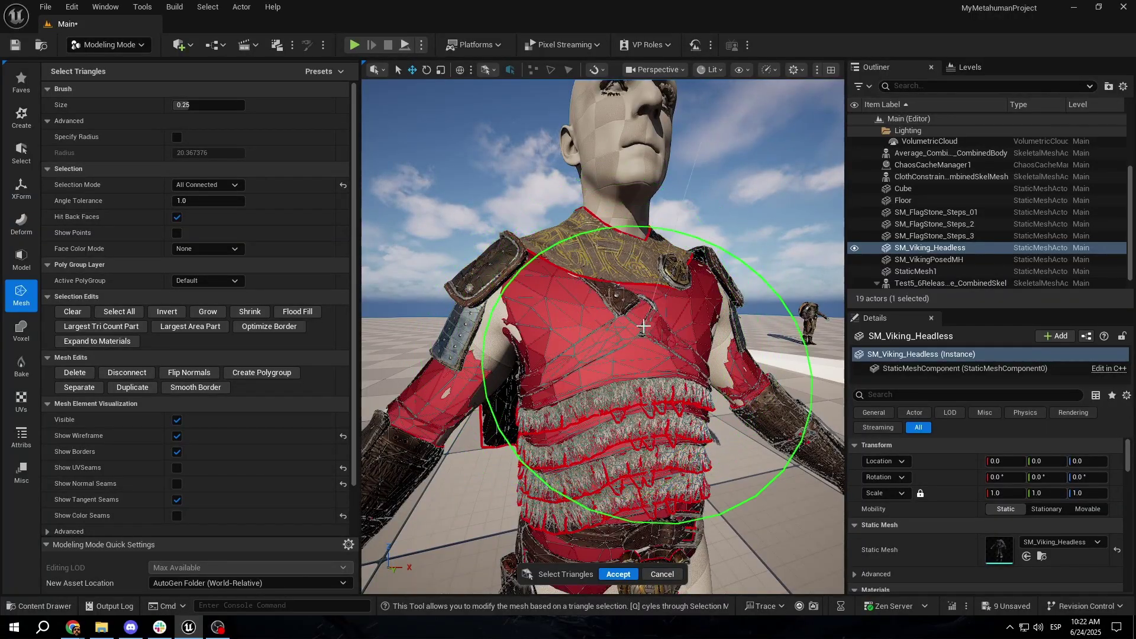
{"action": "right_click_drag", "start_coordinate": [629, 301], "coordinate": [553, 302]}
{"action": "right_click_drag", "start_coordinate": [538, 241], "coordinate": [636, 238]}
{"action": "left_click_drag", "start_coordinate": [504, 278], "coordinate": [538, 255], "text": "alt"}
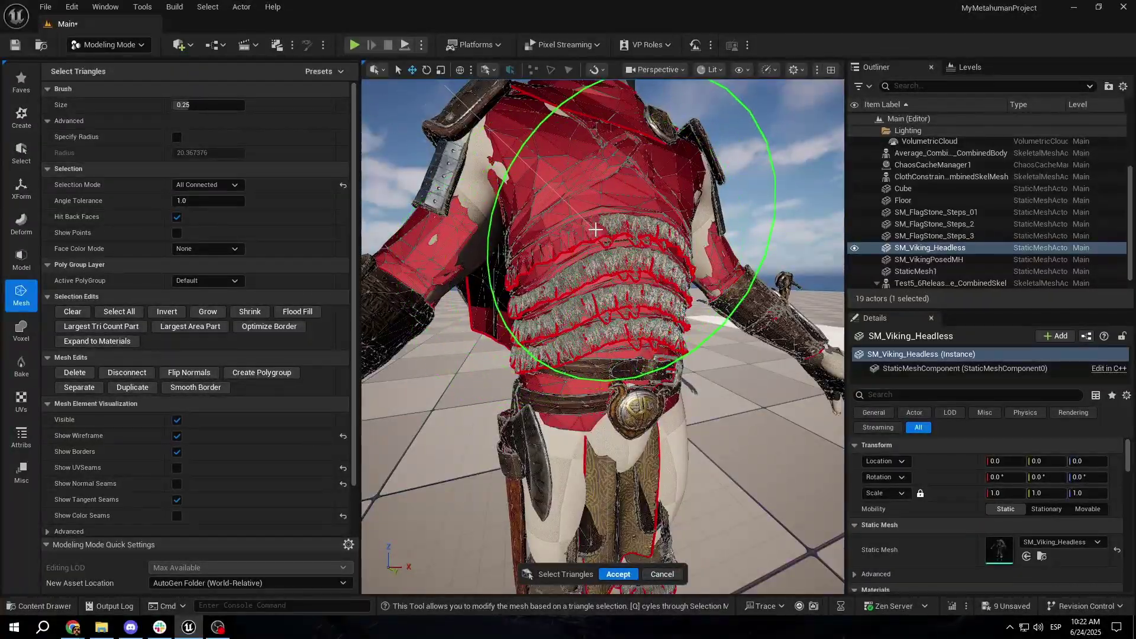
{"action": "left_click_drag", "start_coordinate": [595, 230], "coordinate": [521, 278], "text": "alt"}
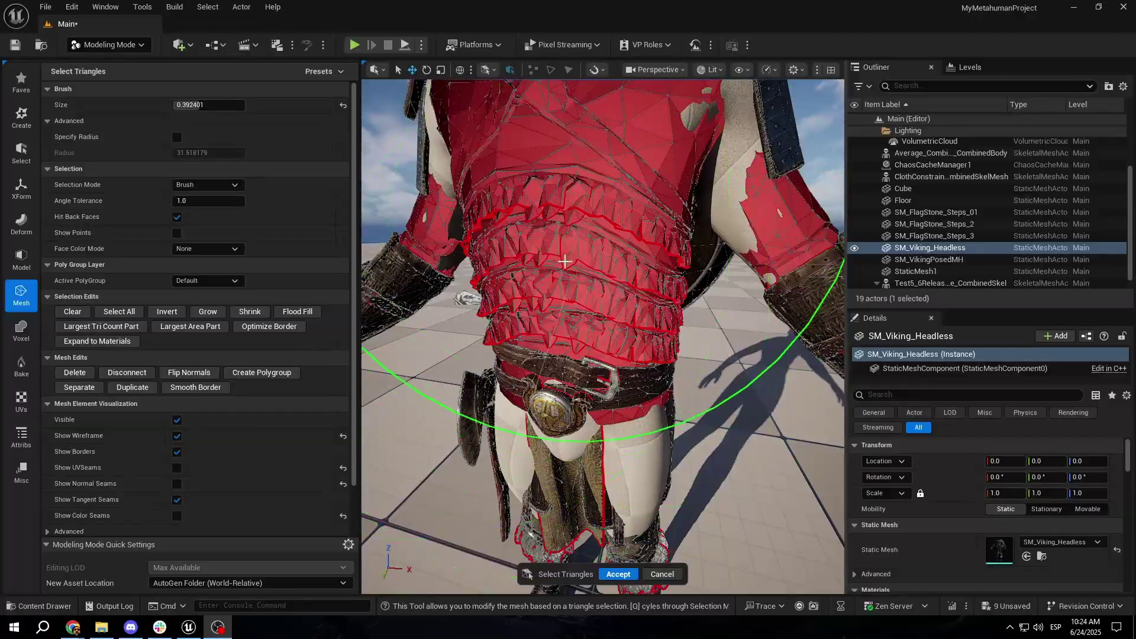
Step: Try the Volumetric Brush selection mode on the outfit's lower legs, then remove the brushed triangles from the selection
{"action": "left_click", "coordinate": [197, 186]}
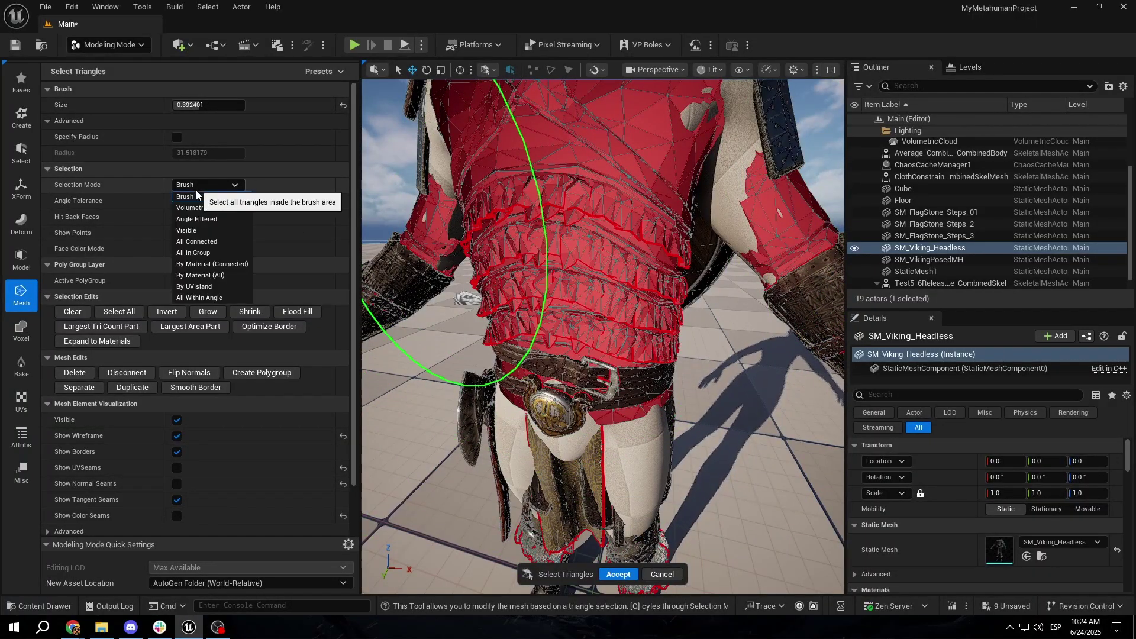
{"action": "left_click", "coordinate": [189, 208]}
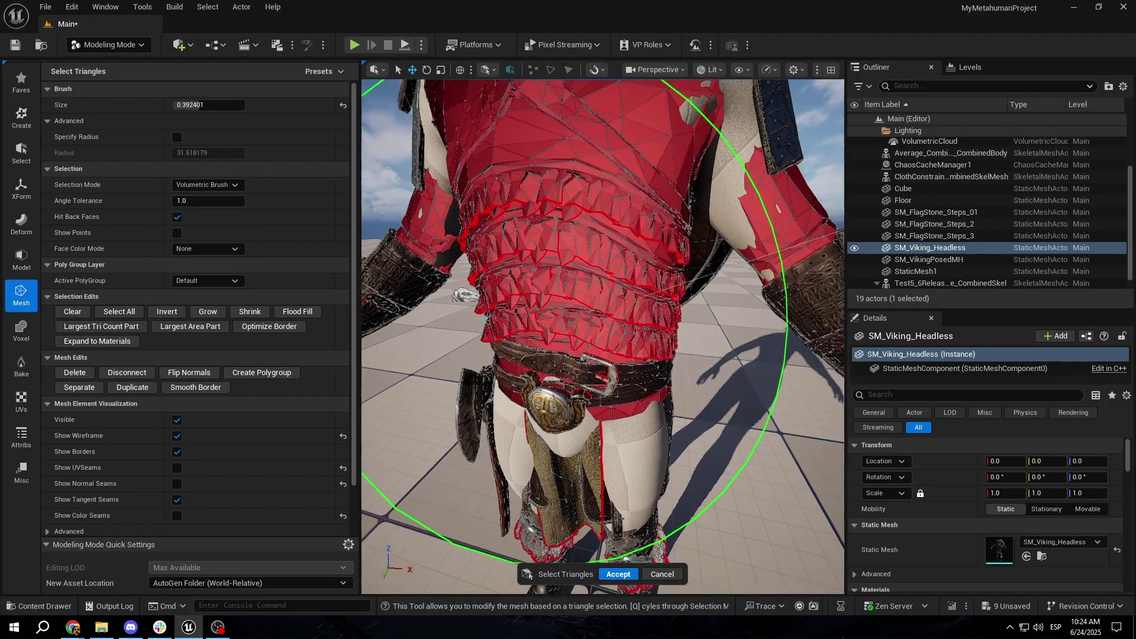
{"action": "mouse_move", "coordinate": [533, 290]}
{"action": "right_mouse_down"}
{"action": "mouse_move", "coordinate": [532, 354]}
{"action": "mouse_move", "coordinate": [530, 281]}
{"action": "right_mouse_up"}
{"action": "key", "text": "w"}
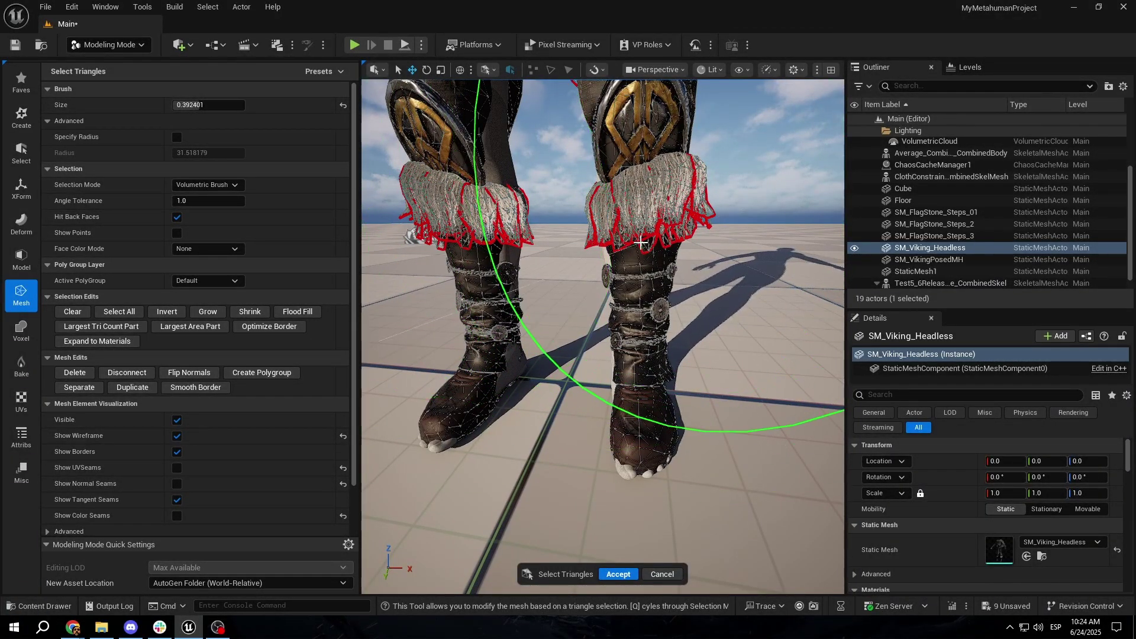
{"action": "scroll", "coordinate": [640, 243], "scroll_direction": "down", "scroll_amount": 5}
{"action": "key", "text": "w"}
{"action": "right_click_drag", "start_coordinate": [621, 299], "coordinate": [619, 286]}
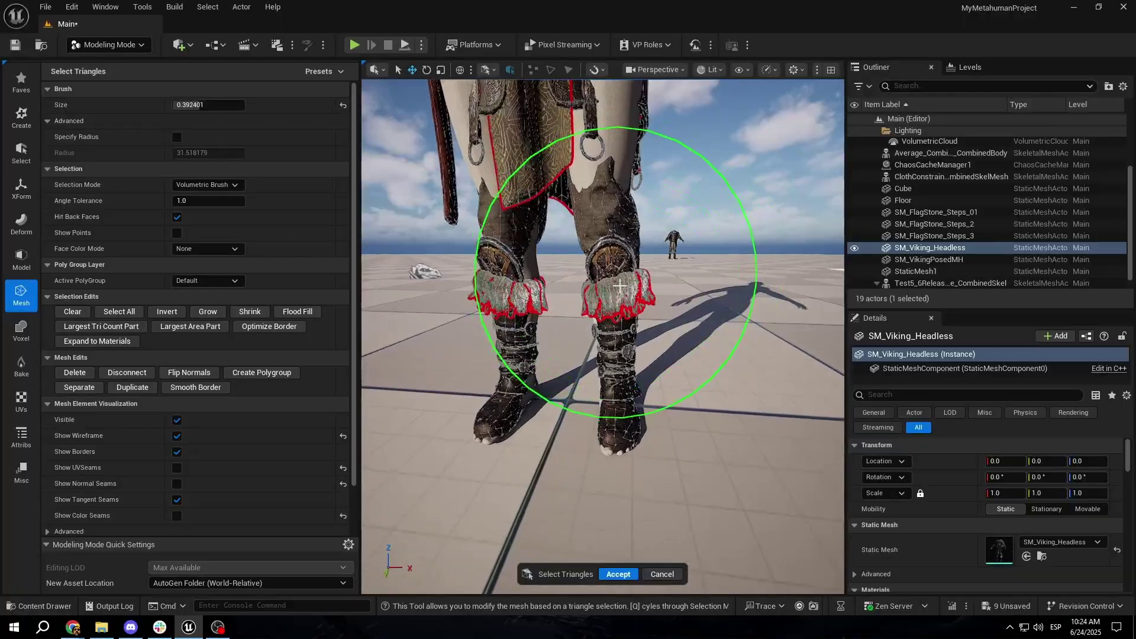
{"action": "left_click", "coordinate": [618, 287]}
{"action": "left_click_drag", "start_coordinate": [617, 287], "coordinate": [611, 281], "text": "shift"}
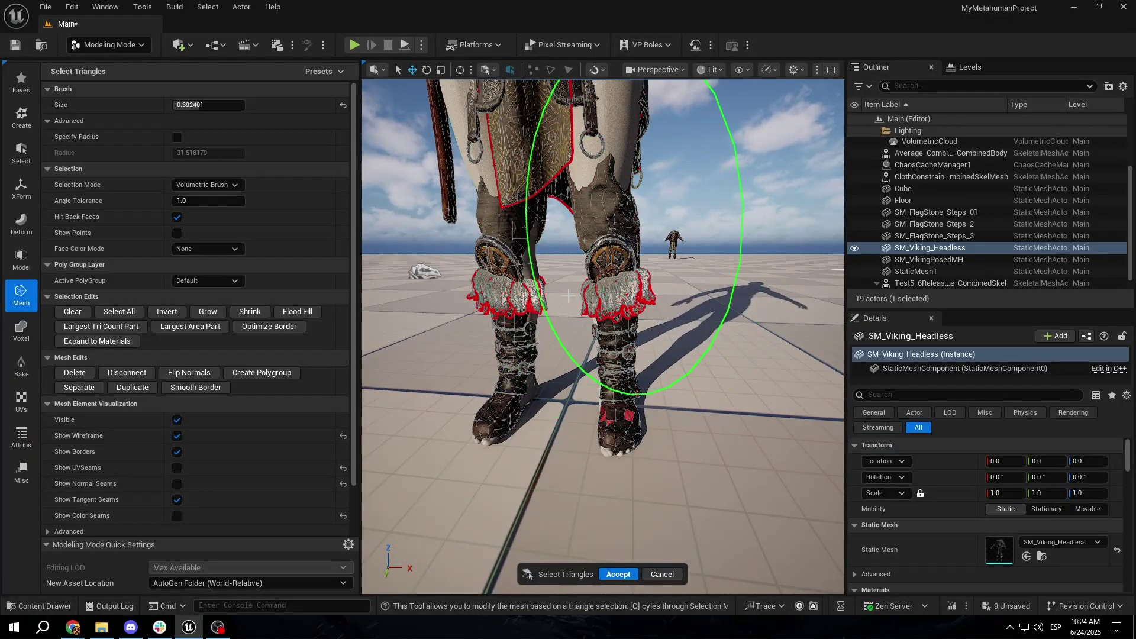
{"action": "scroll", "coordinate": [642, 309], "scroll_direction": "down", "scroll_amount": 2}
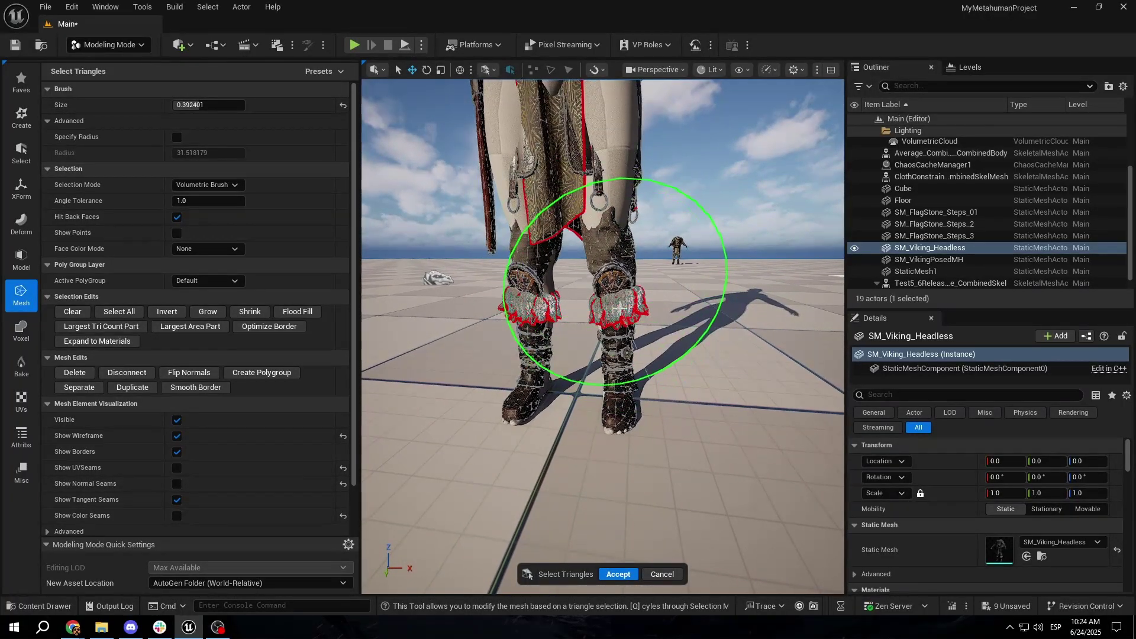
Step: Add the hanging front cloth using By Material (Connected), then separate all selected triangles into their own mesh and accept
{"action": "left_click", "coordinate": [226, 187]}
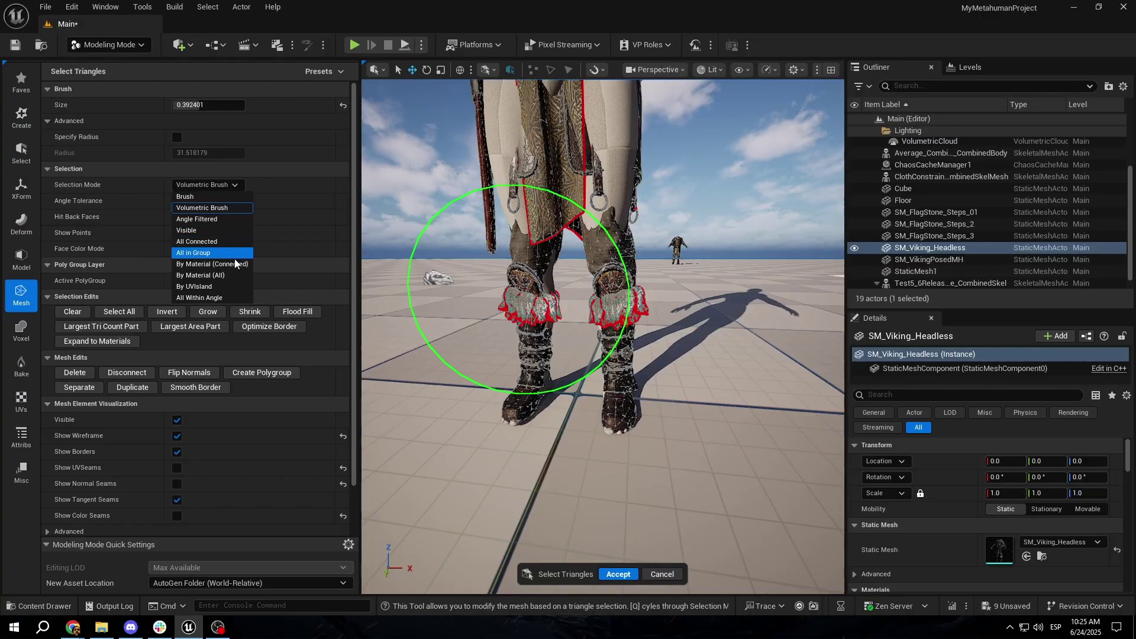
{"action": "left_click", "coordinate": [235, 264]}
{"action": "left_click", "coordinate": [547, 207]}
{"action": "right_click_drag", "start_coordinate": [547, 207], "coordinate": [681, 214]}
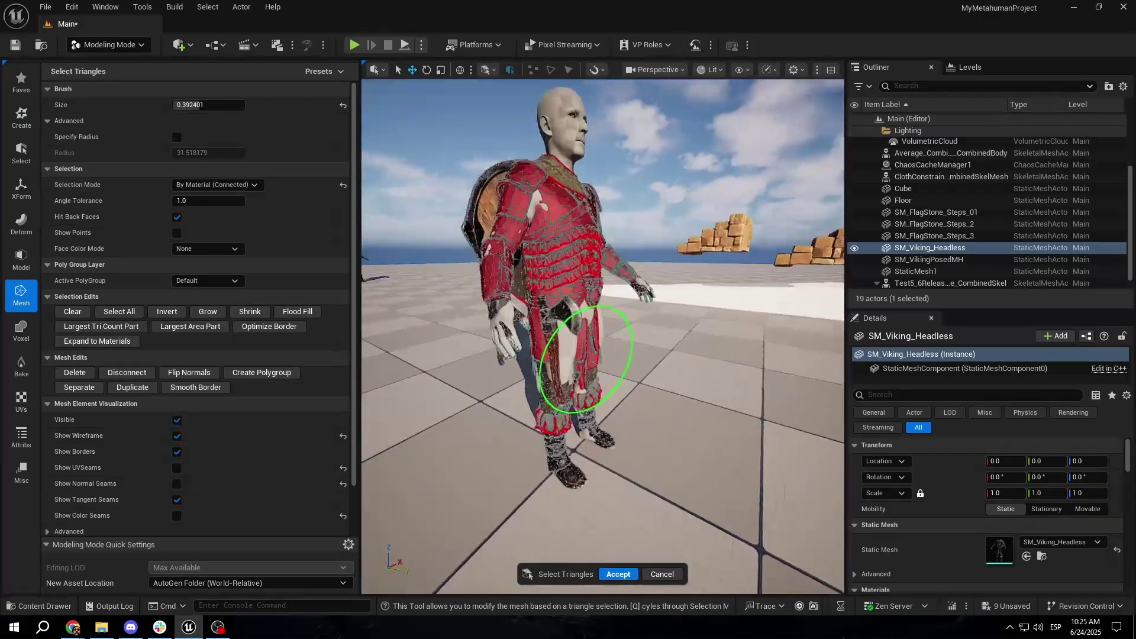
{"action": "right_click_drag", "start_coordinate": [603, 337], "coordinate": [506, 361]}
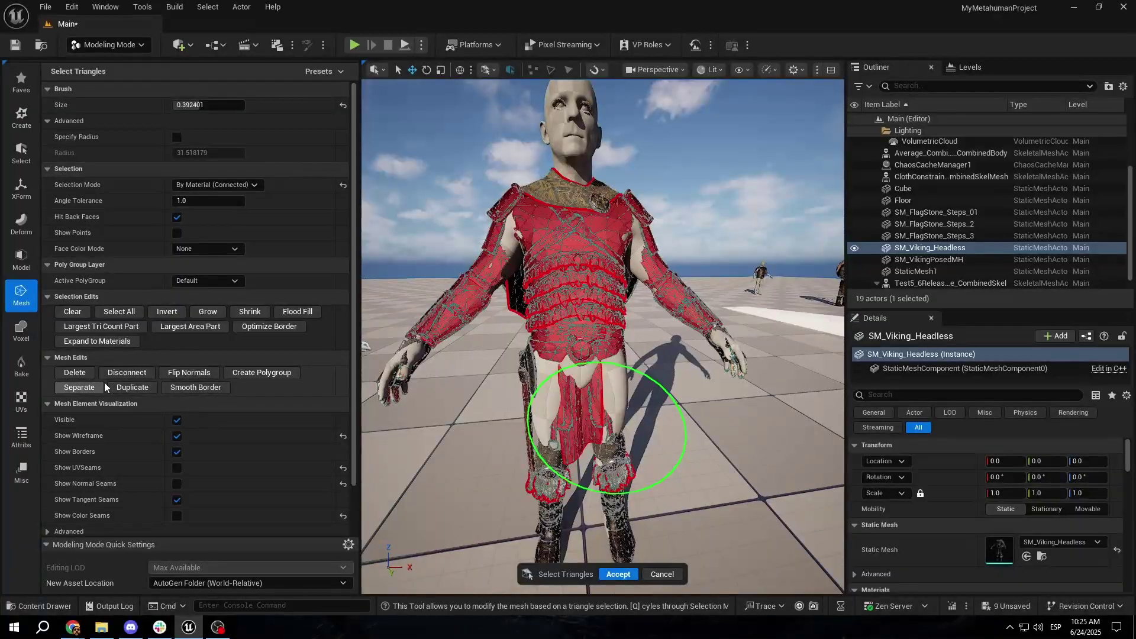
{"action": "left_click", "coordinate": [79, 387]}
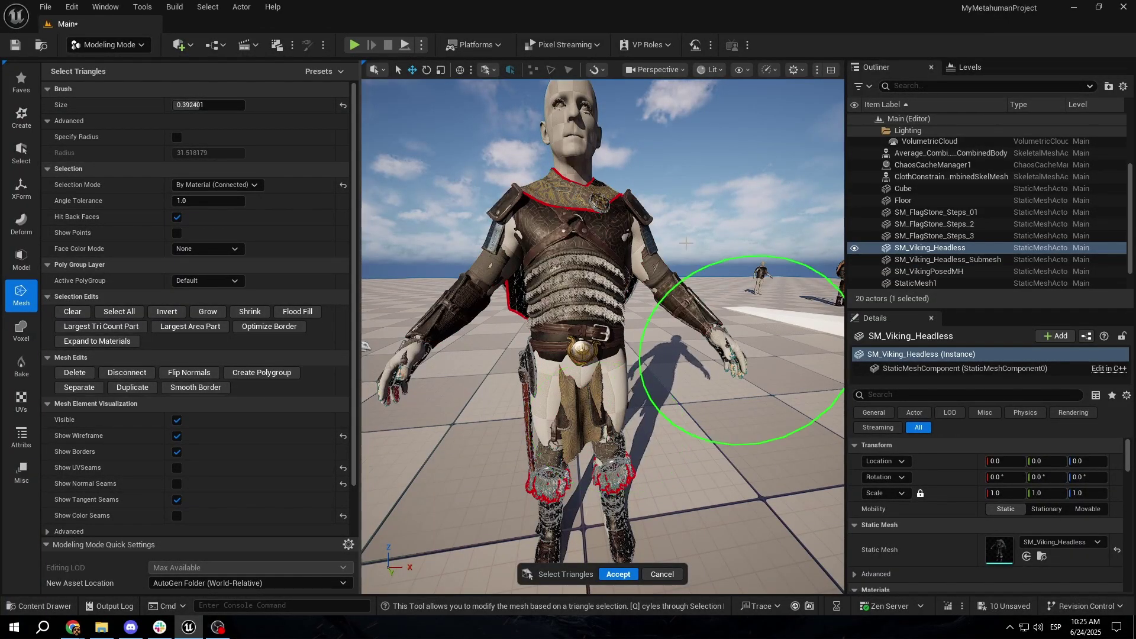
{"action": "left_click", "coordinate": [618, 574]}
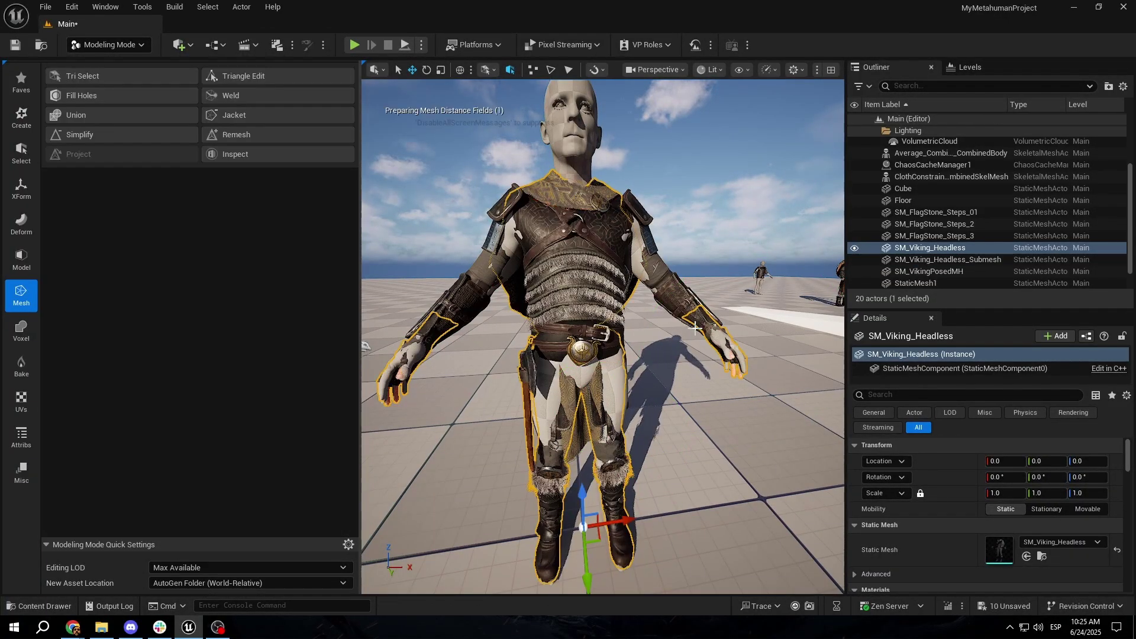
Step: Move SM_Viking_Headless off the body to inspect the separated armor pieces, then reset its location to 0, 0, 0
{"action": "right_click_drag", "start_coordinate": [676, 523], "coordinate": [695, 523]}
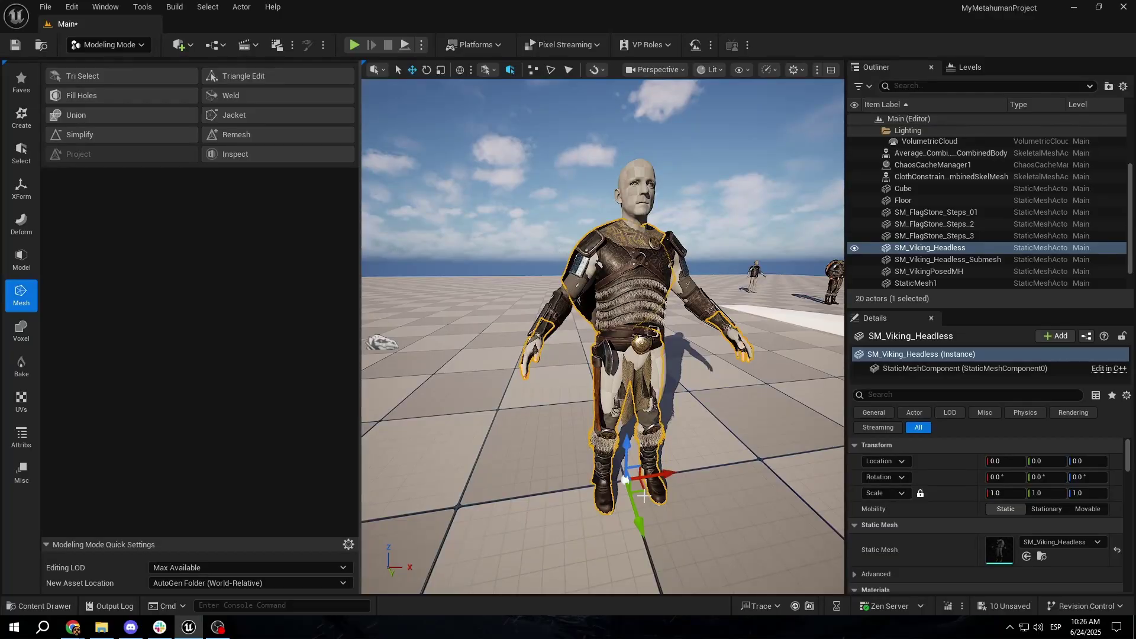
{"action": "left_click_drag", "start_coordinate": [578, 502], "coordinate": [464, 520]}
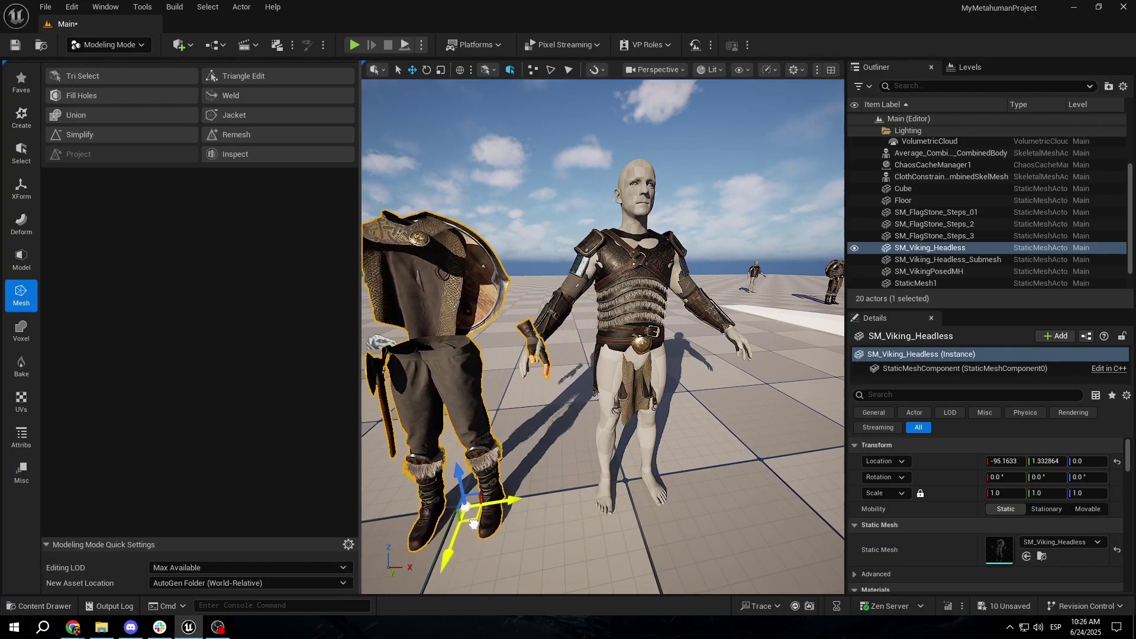
{"action": "left_click", "coordinate": [664, 329]}
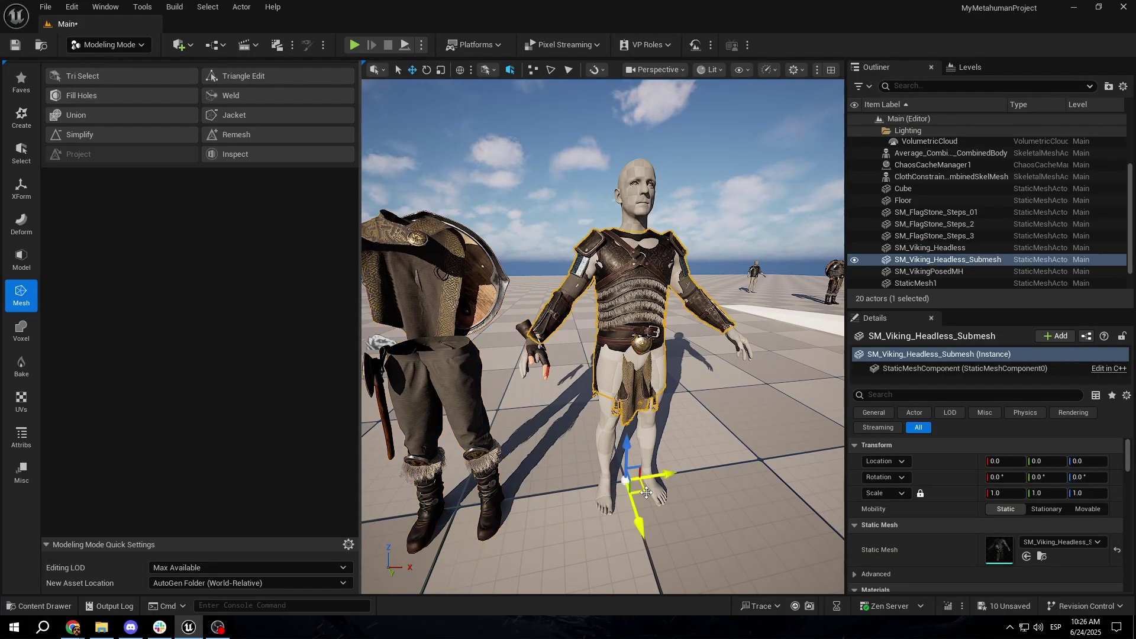
{"action": "right_click_drag", "start_coordinate": [663, 329], "coordinate": [594, 313]}
{"action": "key", "text": "s"}
{"action": "key", "text": "d"}
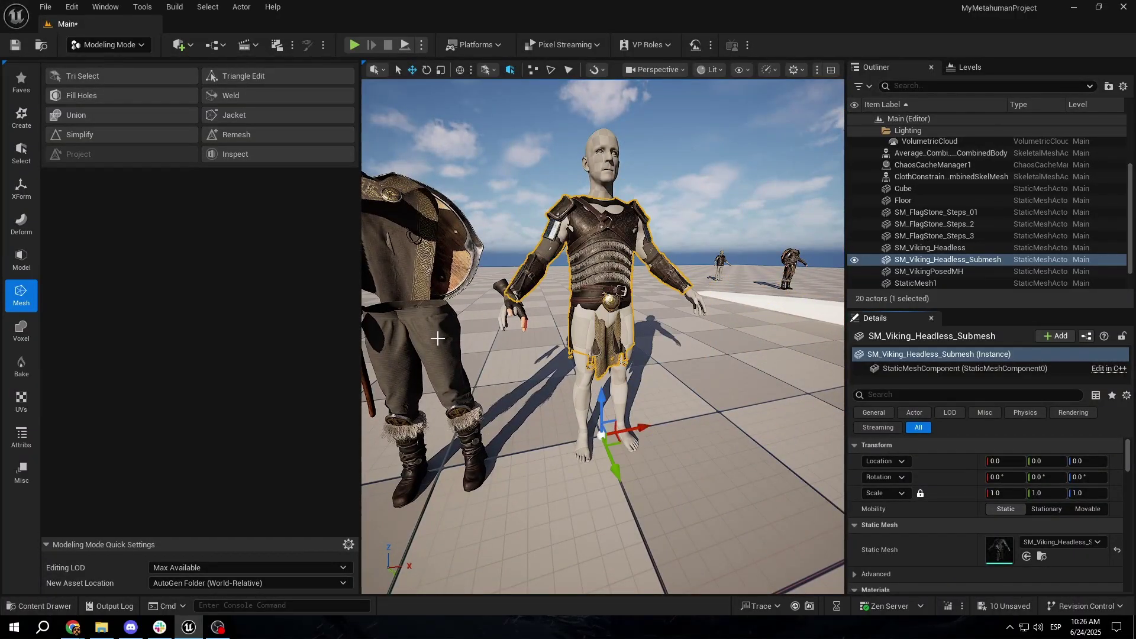
{"action": "left_click", "coordinate": [438, 337]}
{"action": "left_click", "coordinate": [1118, 462]}
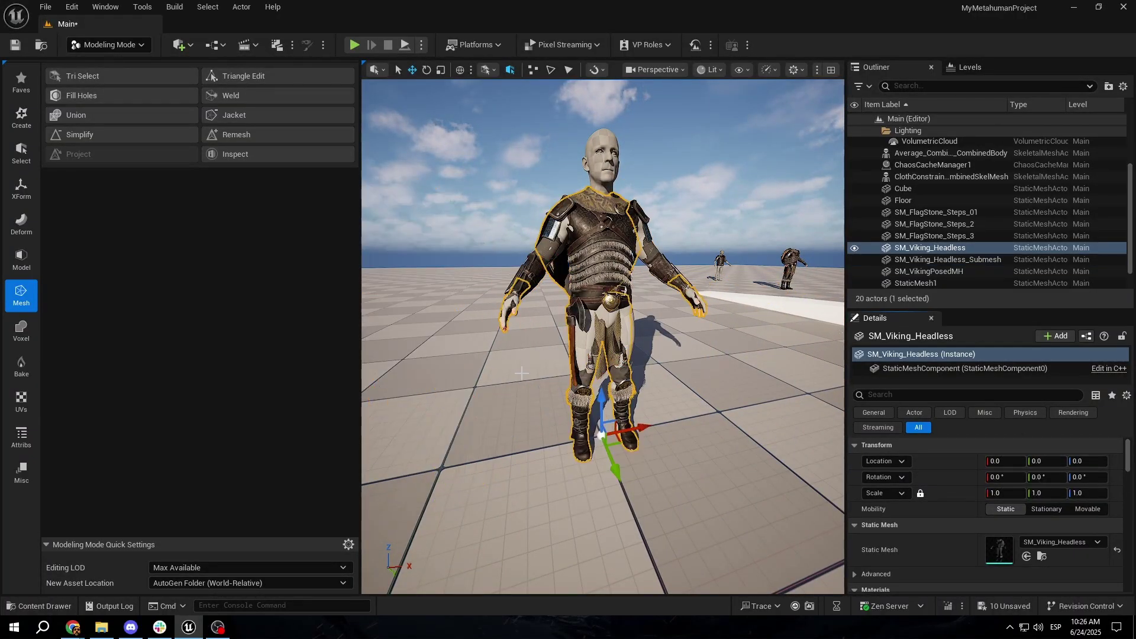
Step: Hide the combined MetaHuman body and examine the separated submesh around the waist, front cloth and side skirts
{"action": "key", "text": "f"}
{"action": "scroll", "coordinate": [864, 155], "scroll_direction": "up", "scroll_amount": 2}
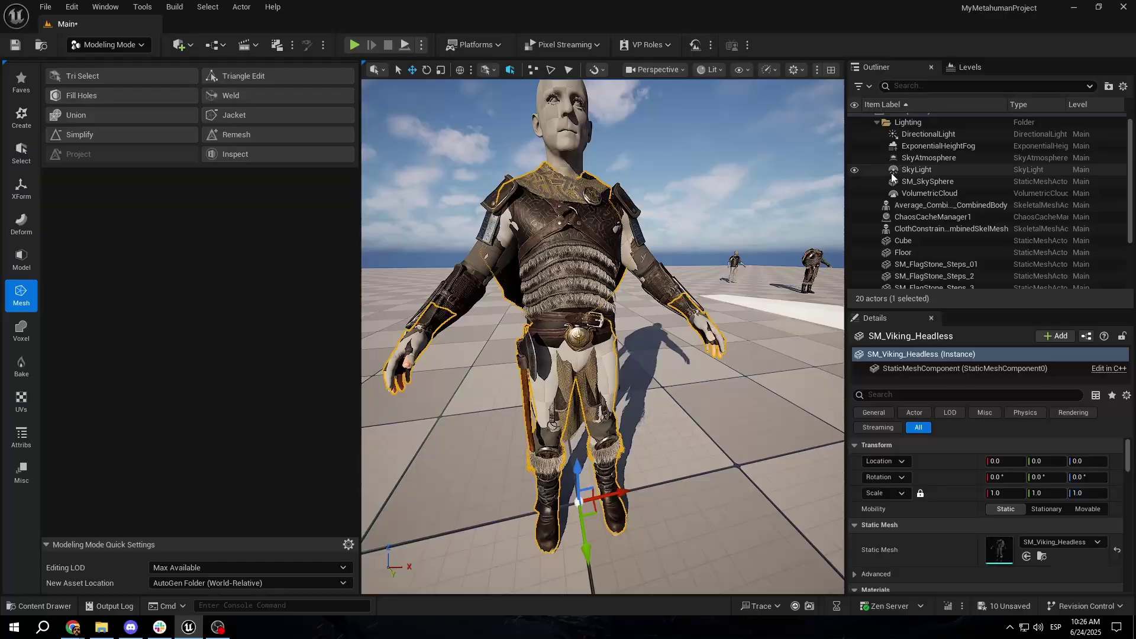
{"action": "left_click", "coordinate": [854, 205]}
{"action": "right_click_drag", "start_coordinate": [724, 233], "coordinate": [663, 231]}
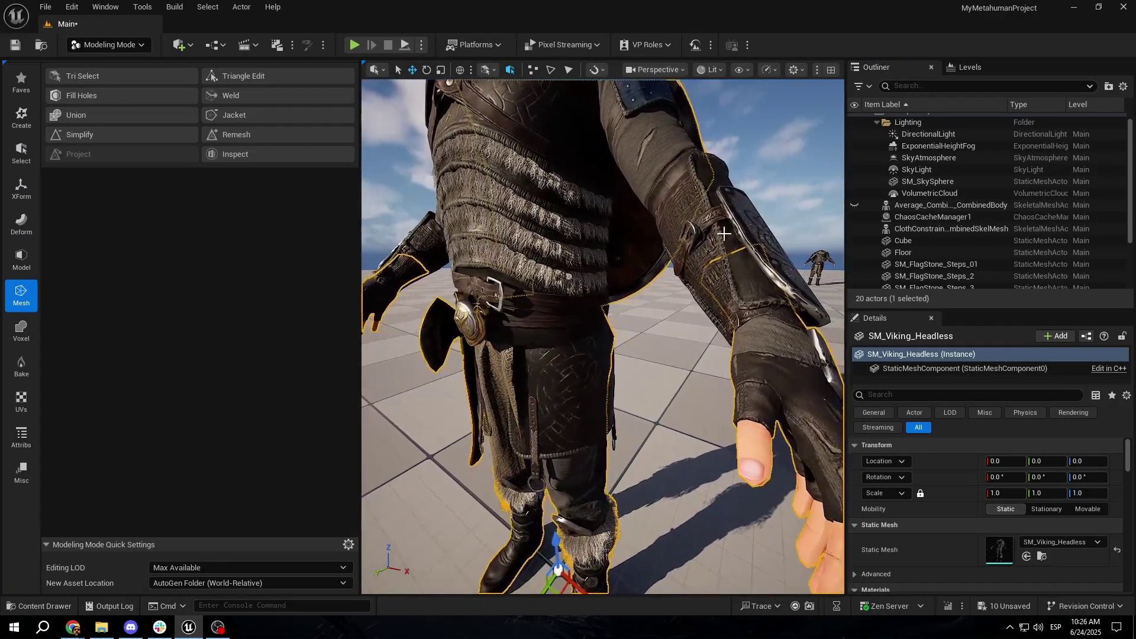
{"action": "right_click_drag", "start_coordinate": [637, 329], "coordinate": [704, 329]}
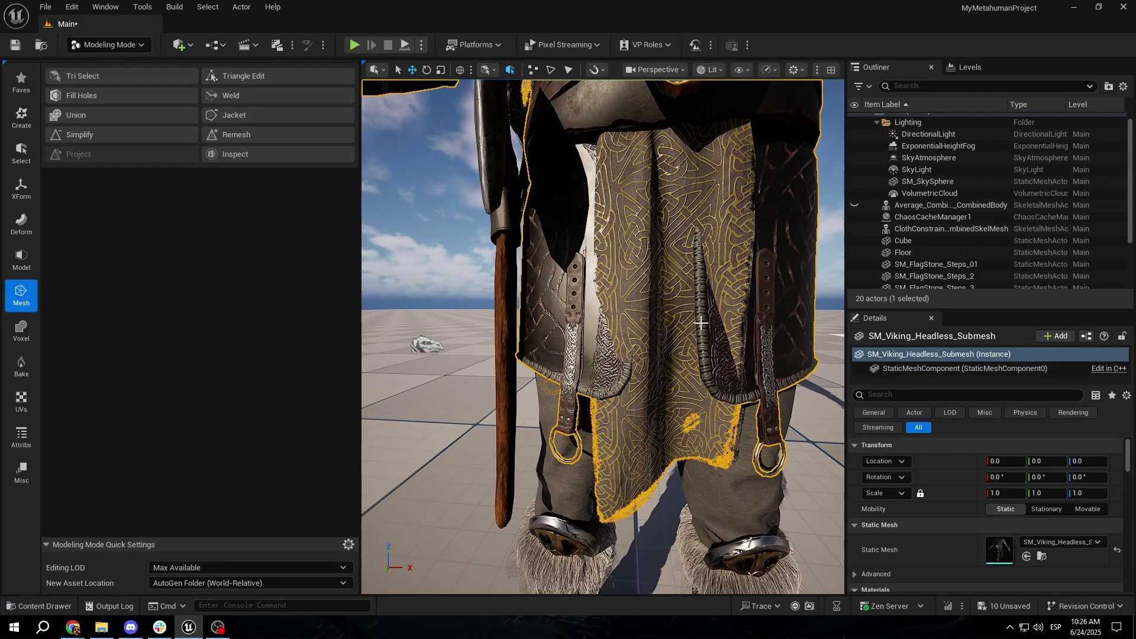
{"action": "right_click_drag", "start_coordinate": [700, 323], "coordinate": [648, 322]}
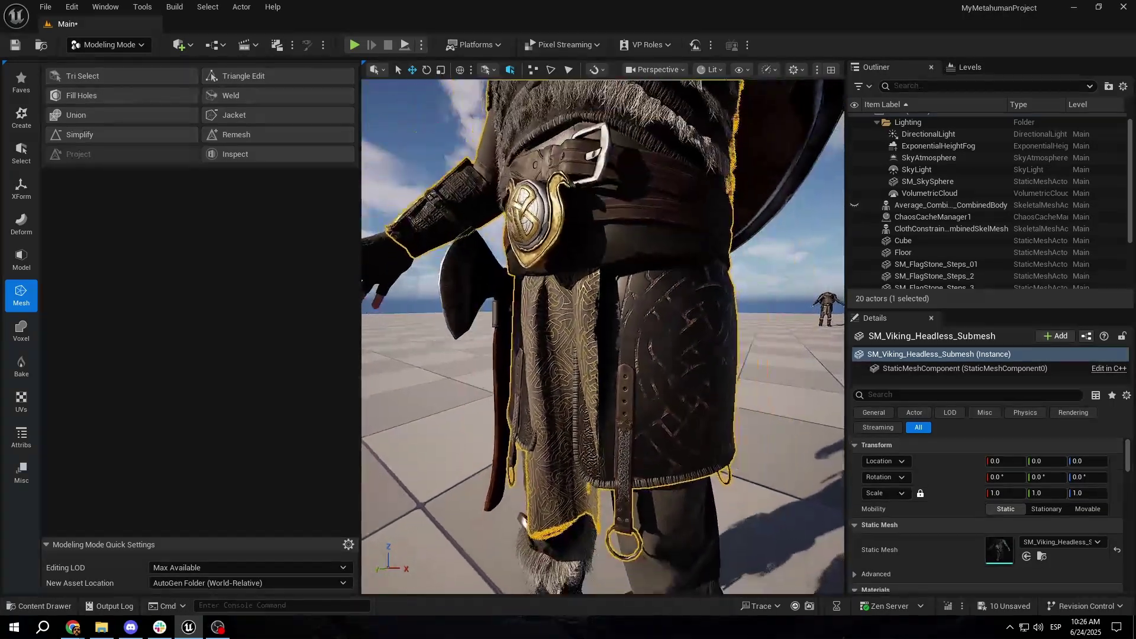
{"action": "left_click_drag", "start_coordinate": [603, 311], "coordinate": [541, 307], "text": "alt"}
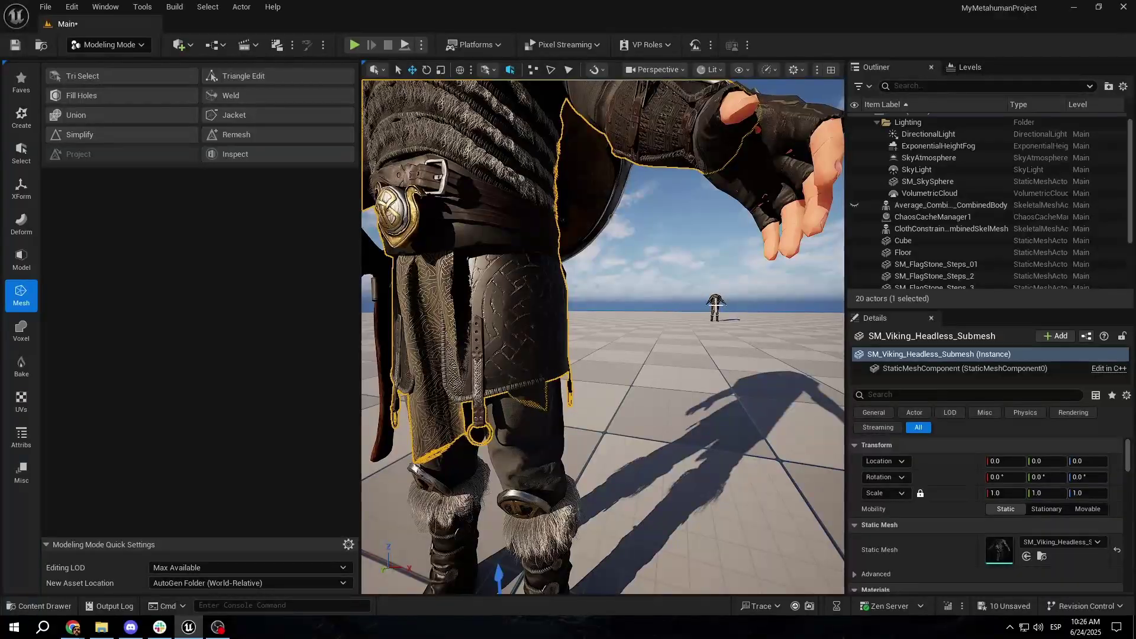
Step: Examine StaticMesh1 in full as a reference, then inspect the front cloth and skirt panels on the fitted outfit
{"action": "left_click", "coordinate": [716, 305]}
{"action": "key", "text": "f"}
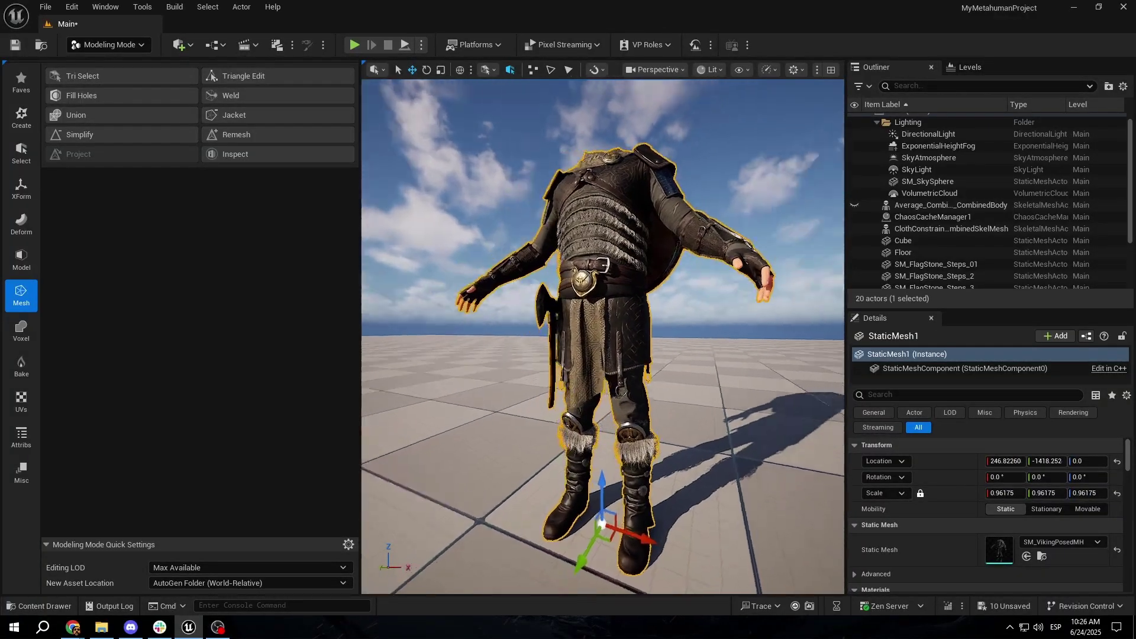
{"action": "left_click_drag", "start_coordinate": [604, 331], "coordinate": [627, 331], "text": "alt"}
{"action": "mouse_move", "coordinate": [627, 331]}
{"action": "right_mouse_down"}
{"action": "mouse_move", "coordinate": [414, 323]}
{"action": "mouse_move", "coordinate": [379, 340]}
{"action": "mouse_move", "coordinate": [248, 343]}
{"action": "mouse_move", "coordinate": [651, 338]}
{"action": "mouse_move", "coordinate": [627, 334]}
{"action": "right_mouse_up"}
{"action": "key", "text": "w"}
{"action": "key", "text": "w"}
{"action": "key", "text": "d"}
{"action": "key", "text": "a"}
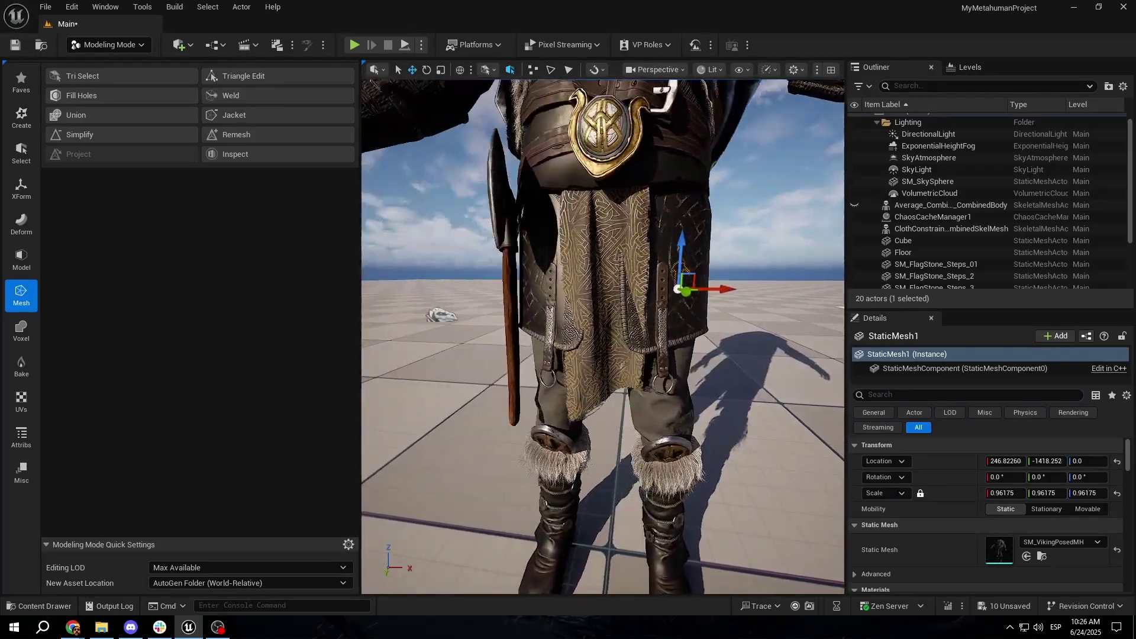
{"action": "key", "text": "w"}
{"action": "right_click_drag", "start_coordinate": [498, 320], "coordinate": [476, 306]}
{"action": "key", "text": "d"}
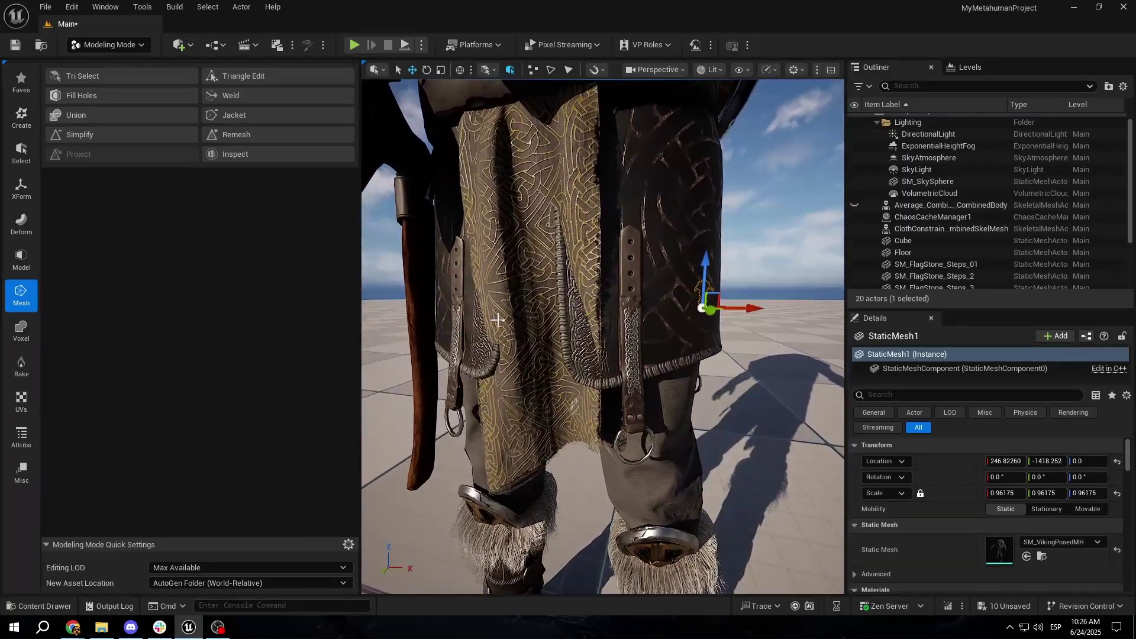
Step: Select the hanging front cloth on SM_Viking_Headless_Submesh using Tri Select in By Material (Connected) mode
{"action": "left_click", "coordinate": [634, 372]}
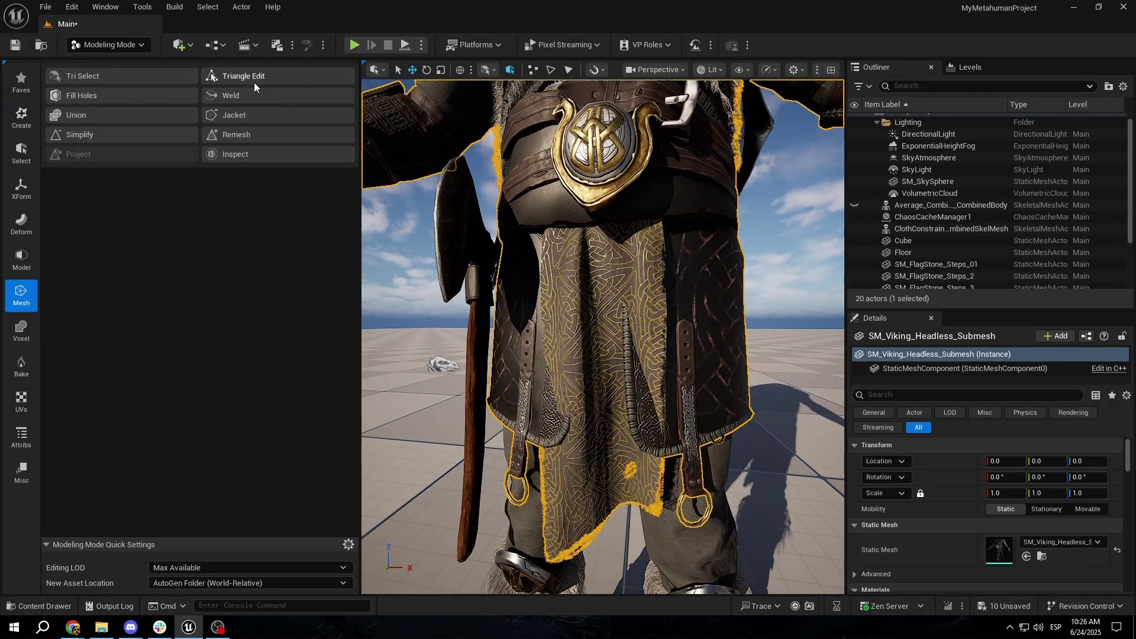
{"action": "left_click", "coordinate": [83, 75]}
{"action": "left_click", "coordinate": [624, 367]}
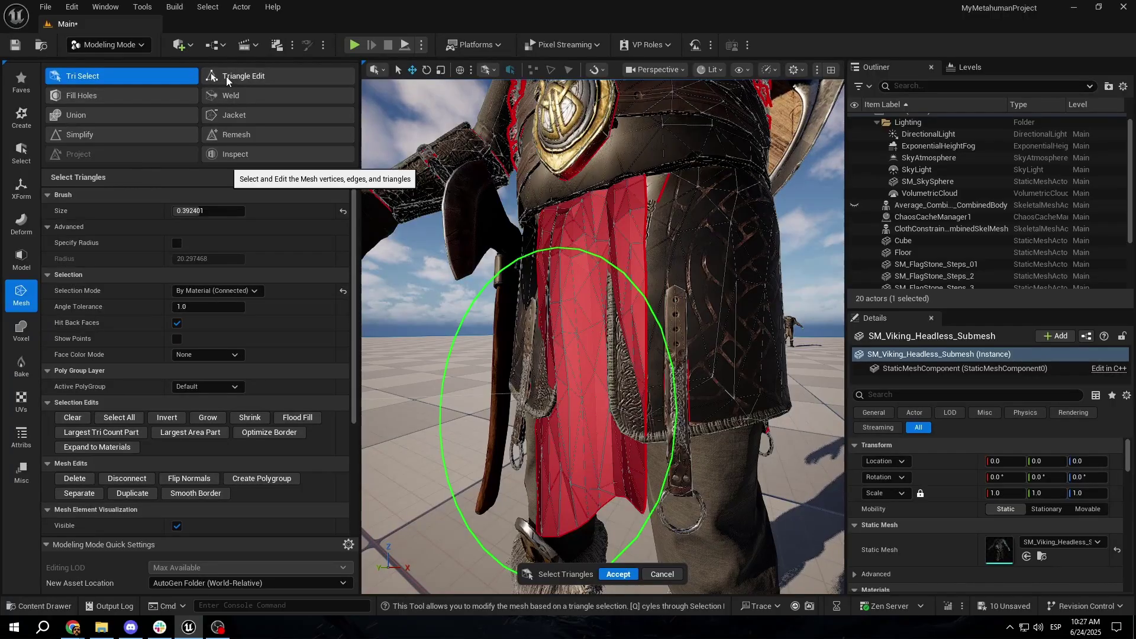
Step: Shift the front cloth's faces slightly along Y to 13.687448 with Triangle Edit, accept the change, and deselect the submesh
{"action": "left_click", "coordinate": [226, 77]}
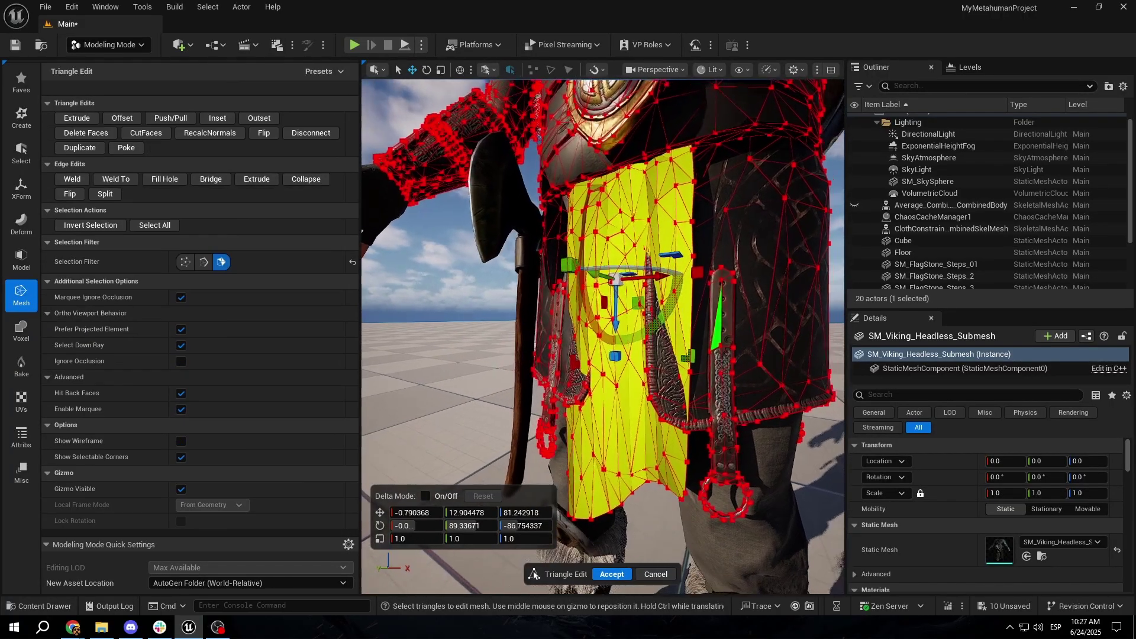
{"action": "right_click_drag", "start_coordinate": [544, 348], "coordinate": [582, 346]}
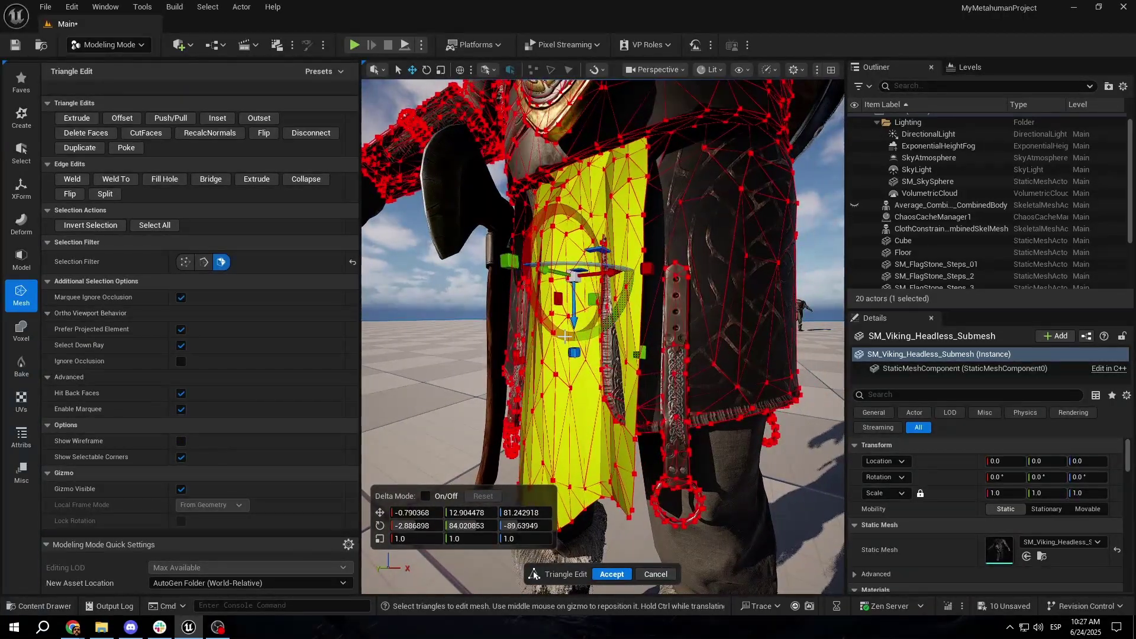
{"action": "mouse_move", "coordinate": [618, 305]}
{"action": "right_mouse_down"}
{"action": "mouse_move", "coordinate": [604, 278]}
{"action": "mouse_move", "coordinate": [597, 207]}
{"action": "mouse_move", "coordinate": [594, 310]}
{"action": "mouse_move", "coordinate": [603, 302]}
{"action": "right_mouse_up"}
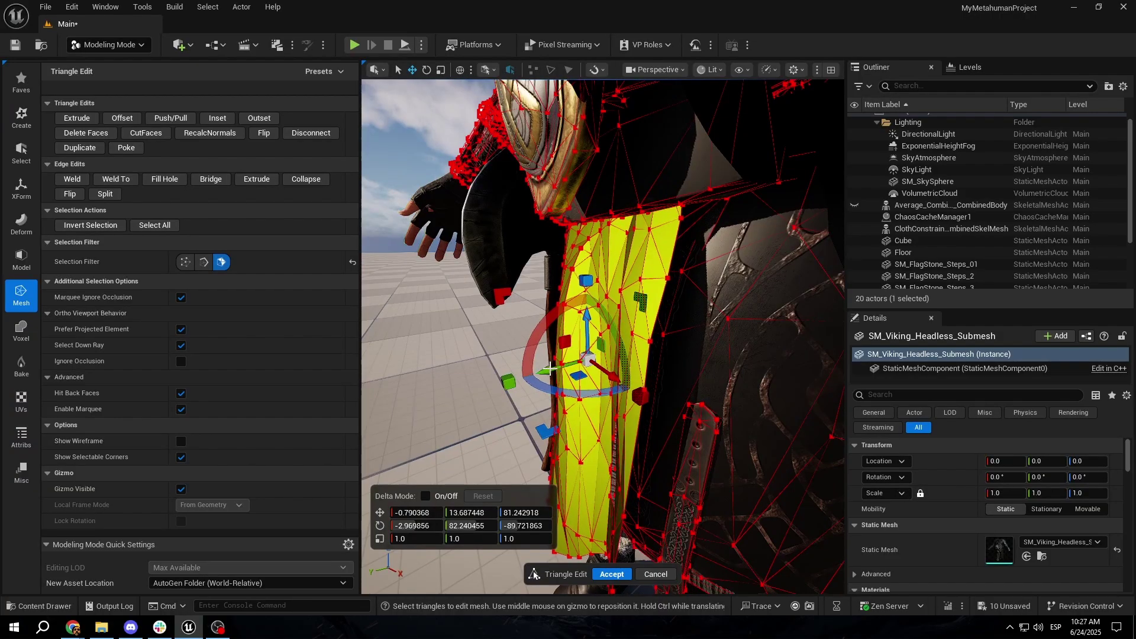
{"action": "left_click_drag", "start_coordinate": [666, 370], "coordinate": [704, 384], "text": "alt"}
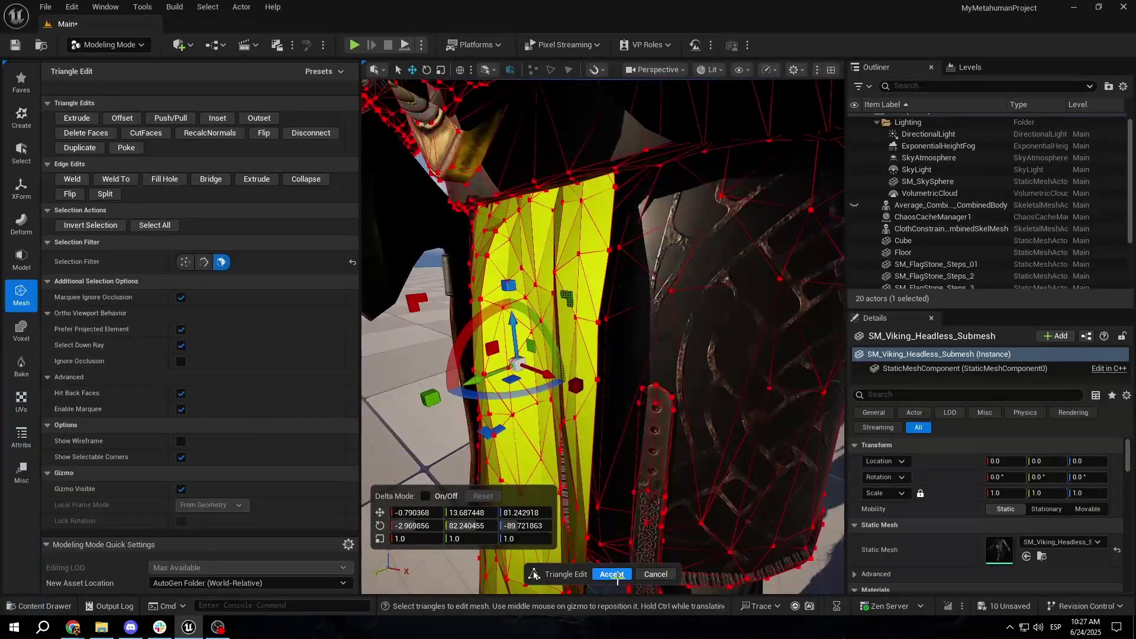
{"action": "left_click", "coordinate": [617, 576]}
{"action": "mouse_move", "coordinate": [799, 446]}
{"action": "right_mouse_down"}
{"action": "mouse_move", "coordinate": [722, 441]}
{"action": "mouse_move", "coordinate": [799, 446]}
{"action": "right_mouse_up"}
{"action": "left_click", "coordinate": [799, 446]}
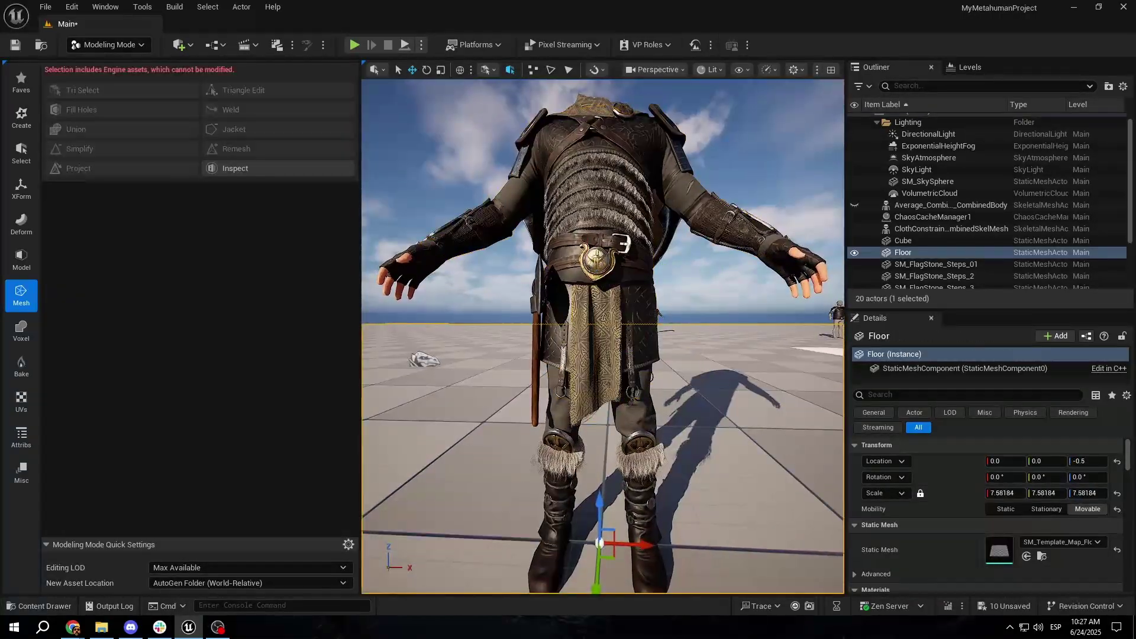
Step: Inspect the adjusted front cloth up close, and then the rest of the outfit from the front
{"action": "key", "text": "w"}
{"action": "key", "text": "d"}
{"action": "key", "text": "w"}
{"action": "left_click_drag", "start_coordinate": [645, 406], "coordinate": [606, 455], "text": "alt"}
{"action": "scroll", "coordinate": [624, 402], "scroll_direction": "down", "scroll_amount": 6}
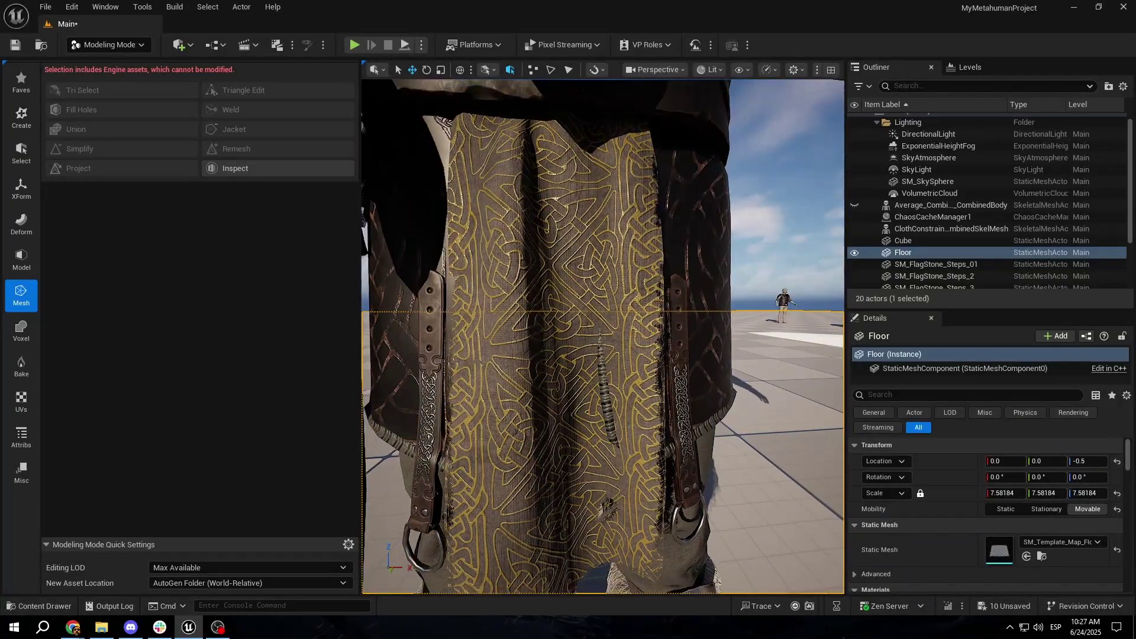
{"action": "scroll", "coordinate": [595, 306], "scroll_direction": "down", "scroll_amount": 6}
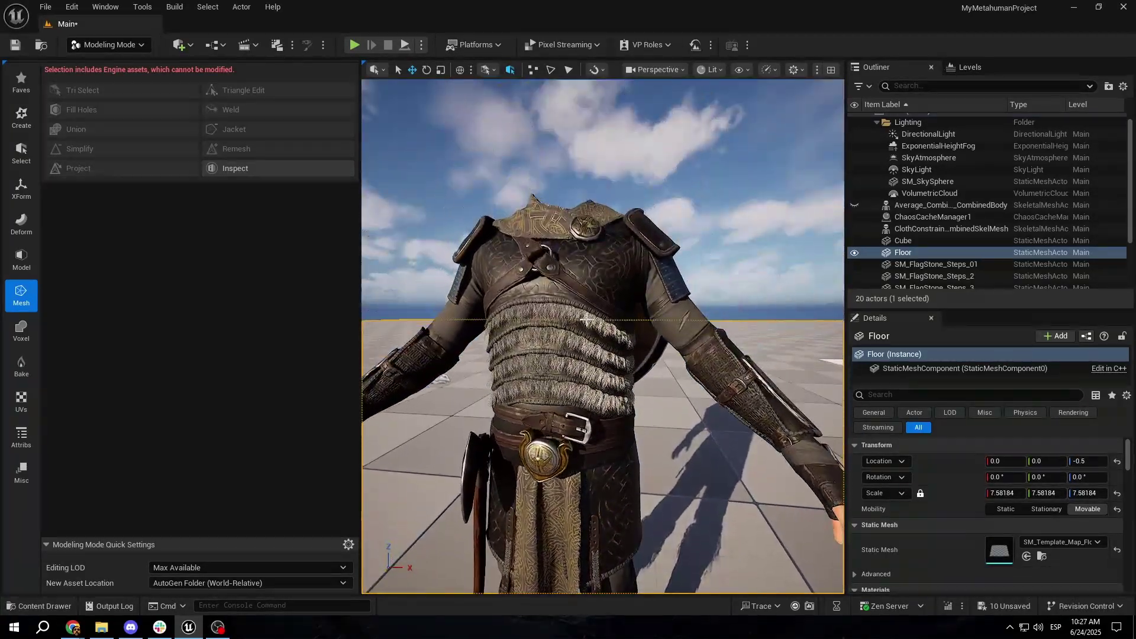
Step: Select SM_Viking_Headless_Submesh and rename its static mesh asset in the MasterRace folder as SM_VikingTorso
{"action": "left_click", "coordinate": [595, 306]}
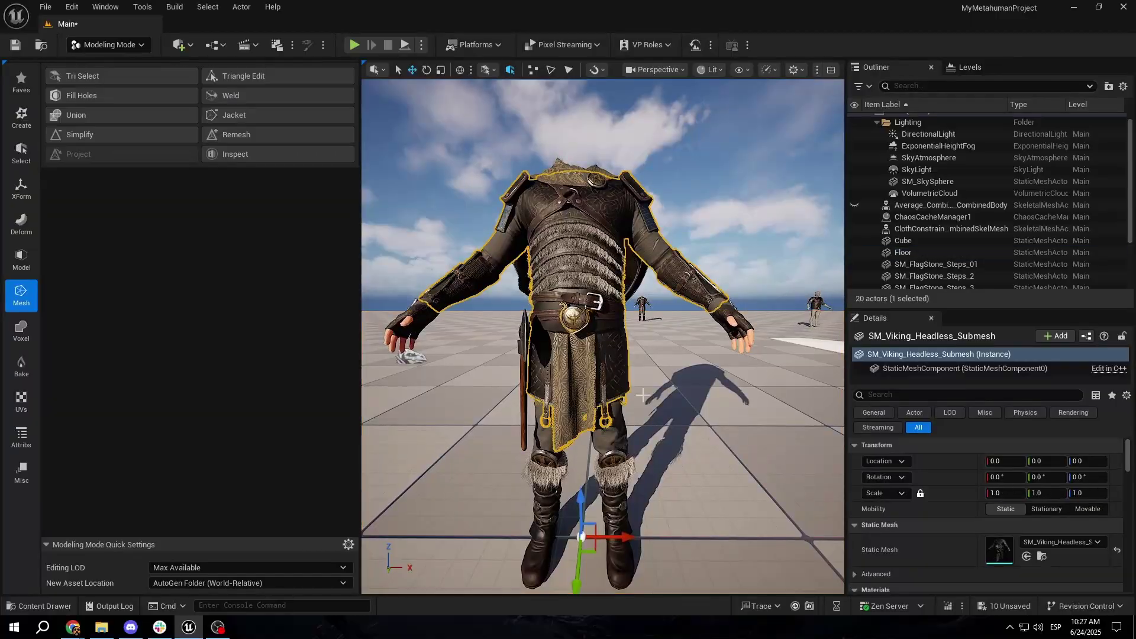
{"action": "scroll", "coordinate": [594, 306], "scroll_direction": "up", "scroll_amount": 4}
{"action": "mouse_move", "coordinate": [594, 306]}
{"action": "left_mouse_down", "text": "alt"}
{"action": "mouse_move", "coordinate": [704, 307]}
{"action": "mouse_move", "coordinate": [592, 325]}
{"action": "left_mouse_up", "text": "alt"}
{"action": "right_click_drag", "start_coordinate": [592, 326], "coordinate": [591, 378]}
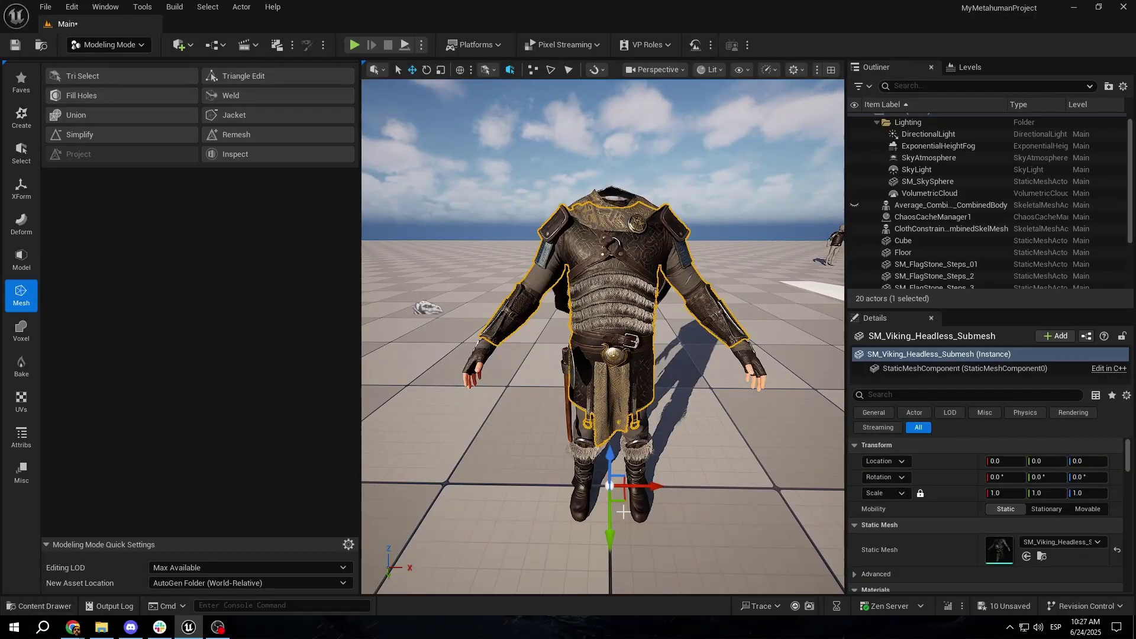
{"action": "right_click_drag", "start_coordinate": [624, 501], "coordinate": [630, 510]}
{"action": "key", "text": "w"}
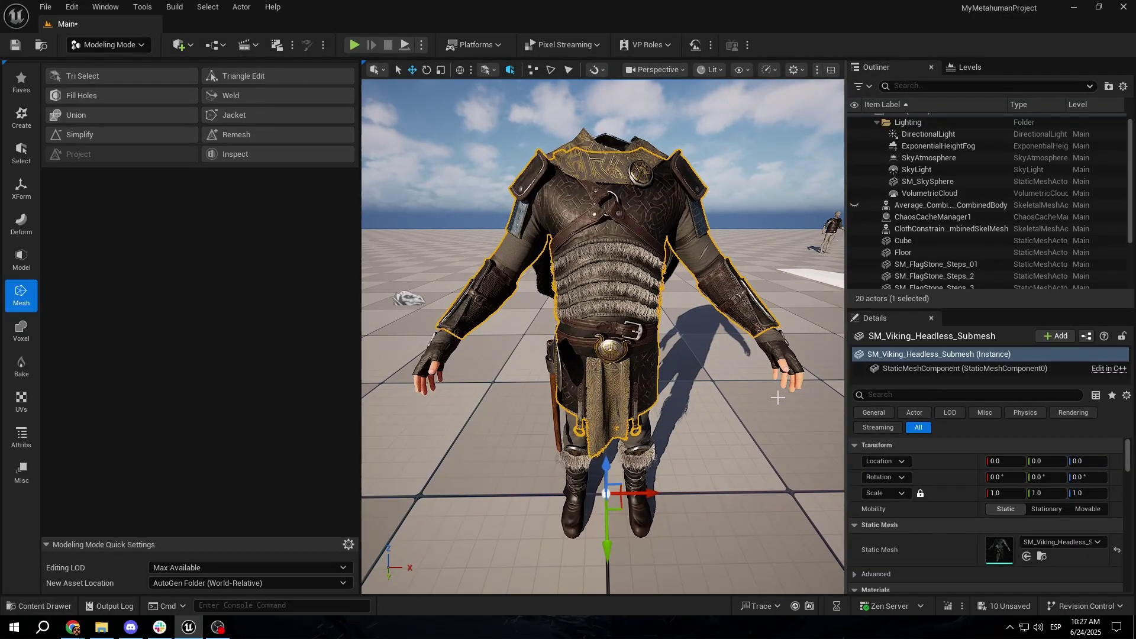
{"action": "key", "text": "ctrl+space"}
{"action": "key", "text": "F2"}
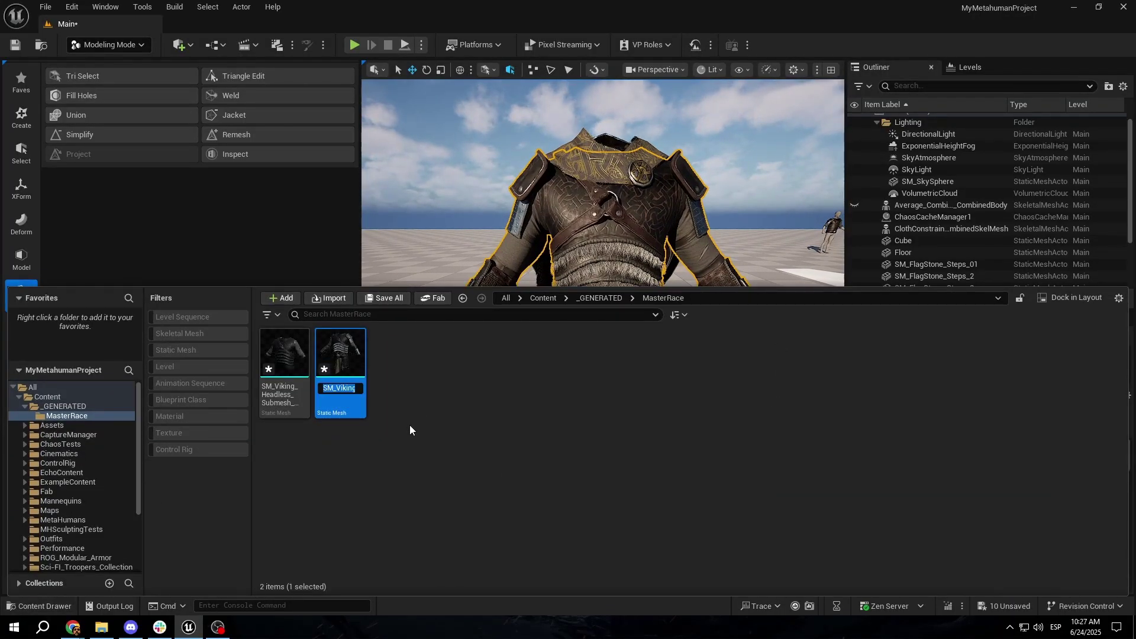
{"action": "type", "text": "SM_VikingChes"}
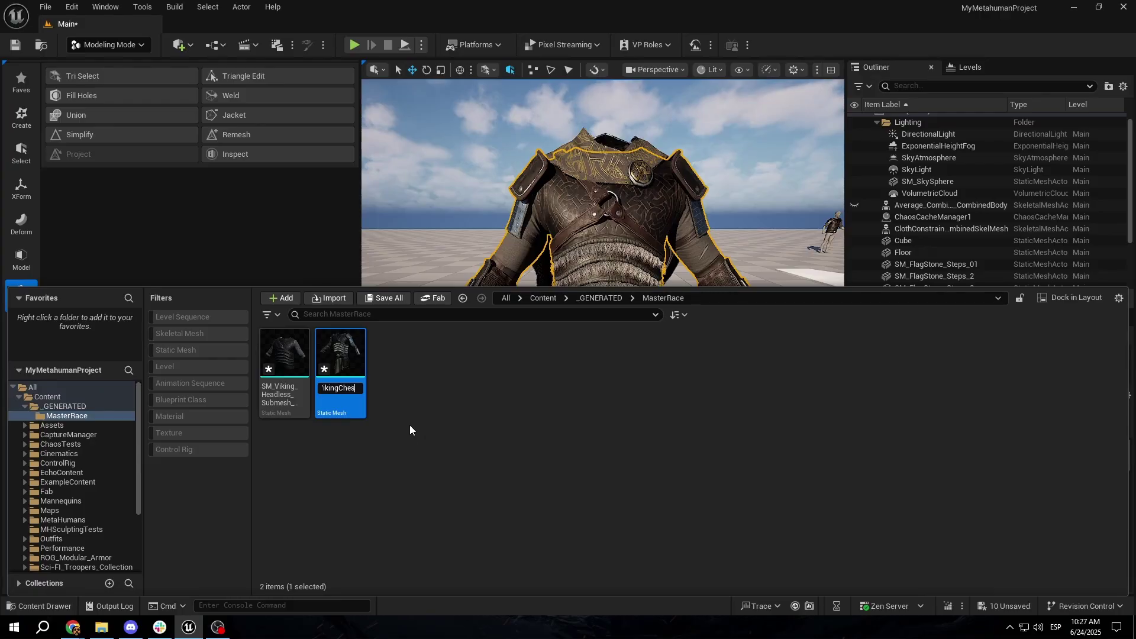
{"action": "key", "text": "BackSpace"}
{"action": "key", "text": "BackSpace"}
{"action": "key", "text": "BackSpace"}
{"action": "key", "text": "BackSpace"}
{"action": "type", "text": "Torso"}
{"action": "key", "text": "Return"}
Step: Hide the torso mesh, select SM_Viking_Headless, and inspect its remaining pants, boots, axe, hands, cape and shield
{"action": "mouse_move", "coordinate": [593, 230]}
{"action": "right_mouse_down"}
{"action": "mouse_move", "coordinate": [593, 278]}
{"action": "mouse_move", "coordinate": [593, 230]}
{"action": "mouse_move", "coordinate": [639, 216]}
{"action": "mouse_move", "coordinate": [612, 225]}
{"action": "right_mouse_up"}
{"action": "key", "text": "h"}
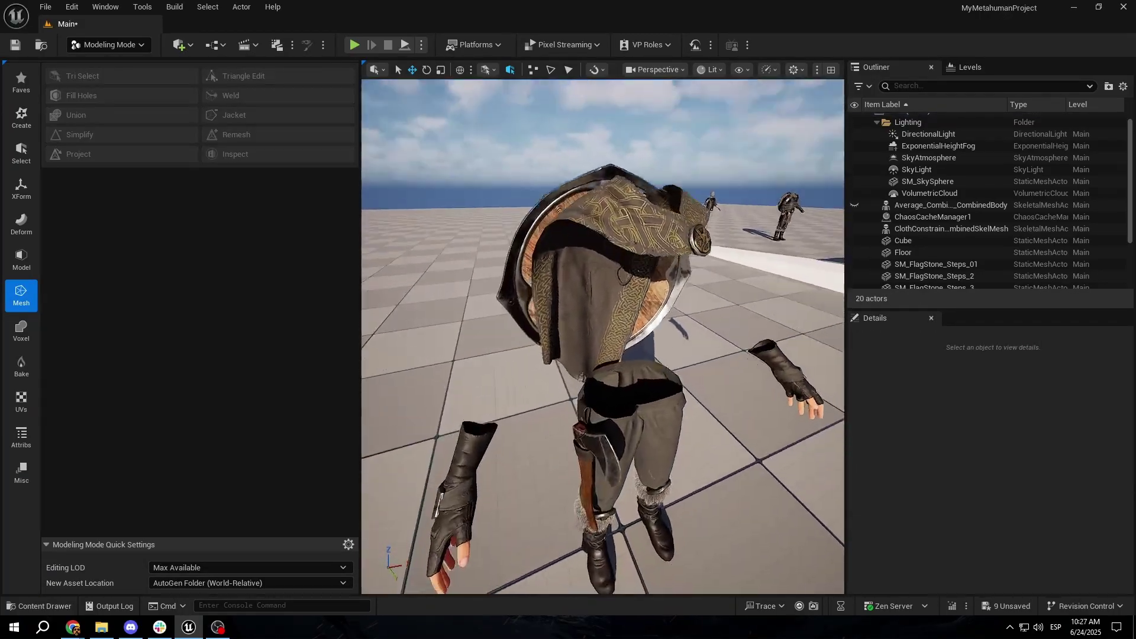
{"action": "mouse_move", "coordinate": [636, 300]}
{"action": "right_mouse_down"}
{"action": "mouse_move", "coordinate": [621, 255]}
{"action": "mouse_move", "coordinate": [637, 299]}
{"action": "mouse_move", "coordinate": [624, 296]}
{"action": "right_mouse_up"}
{"action": "left_click", "coordinate": [637, 299]}
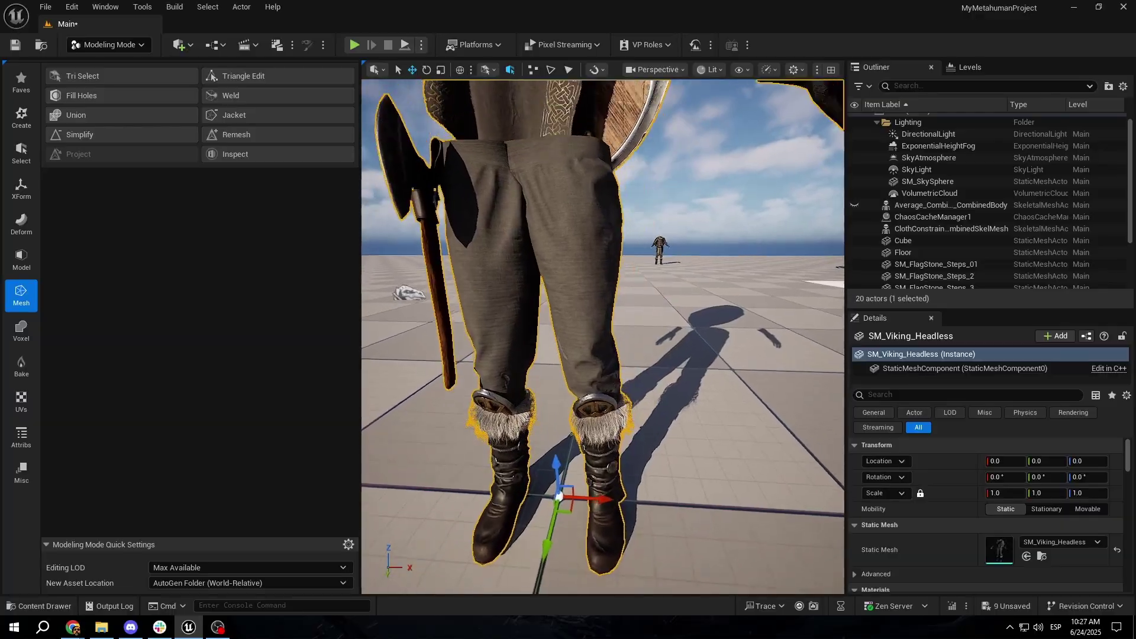
{"action": "right_click_drag", "start_coordinate": [604, 366], "coordinate": [647, 380]}
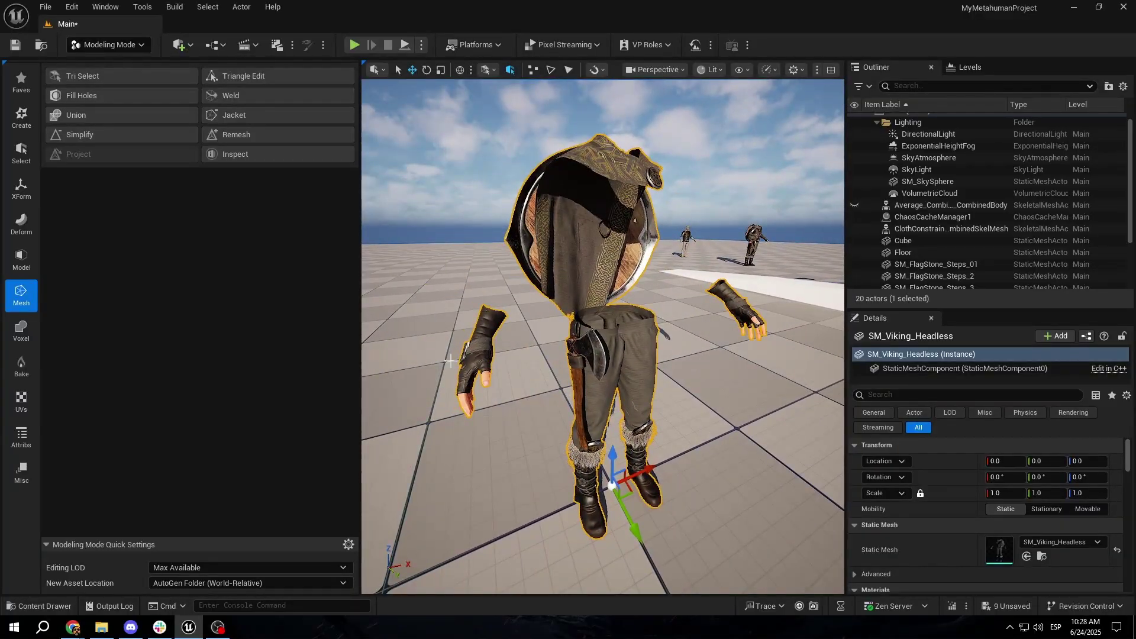
{"action": "right_click_drag", "start_coordinate": [450, 361], "coordinate": [397, 361]}
{"action": "right_click_drag", "start_coordinate": [524, 363], "coordinate": [535, 363]}
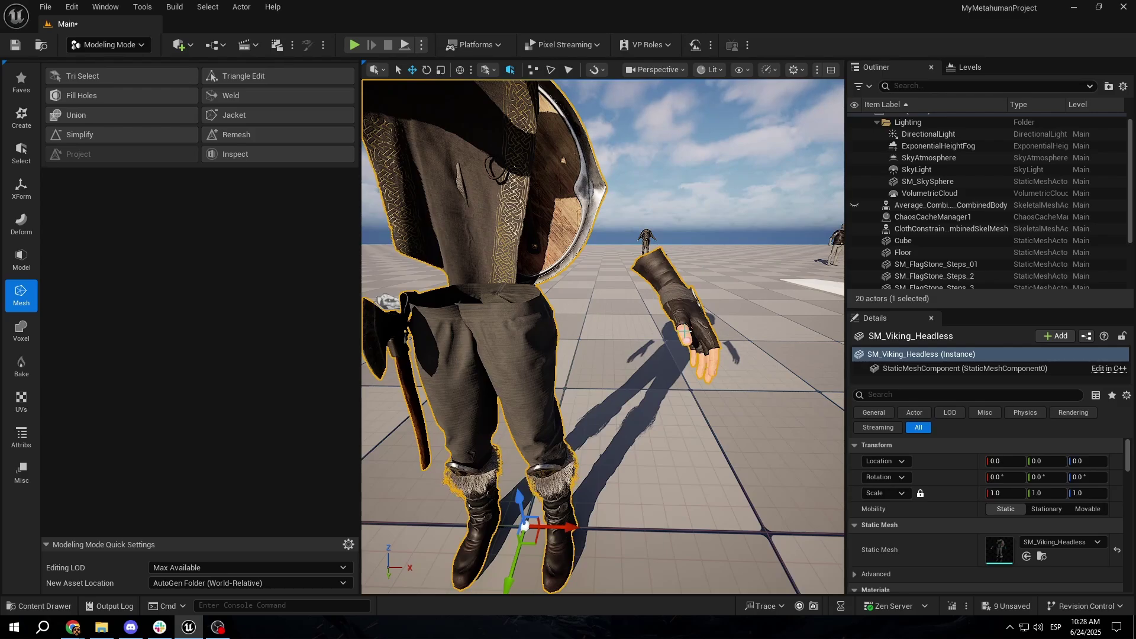
{"action": "right_click_drag", "start_coordinate": [685, 332], "coordinate": [573, 305]}
{"action": "right_click_drag", "start_coordinate": [627, 398], "coordinate": [624, 391]}
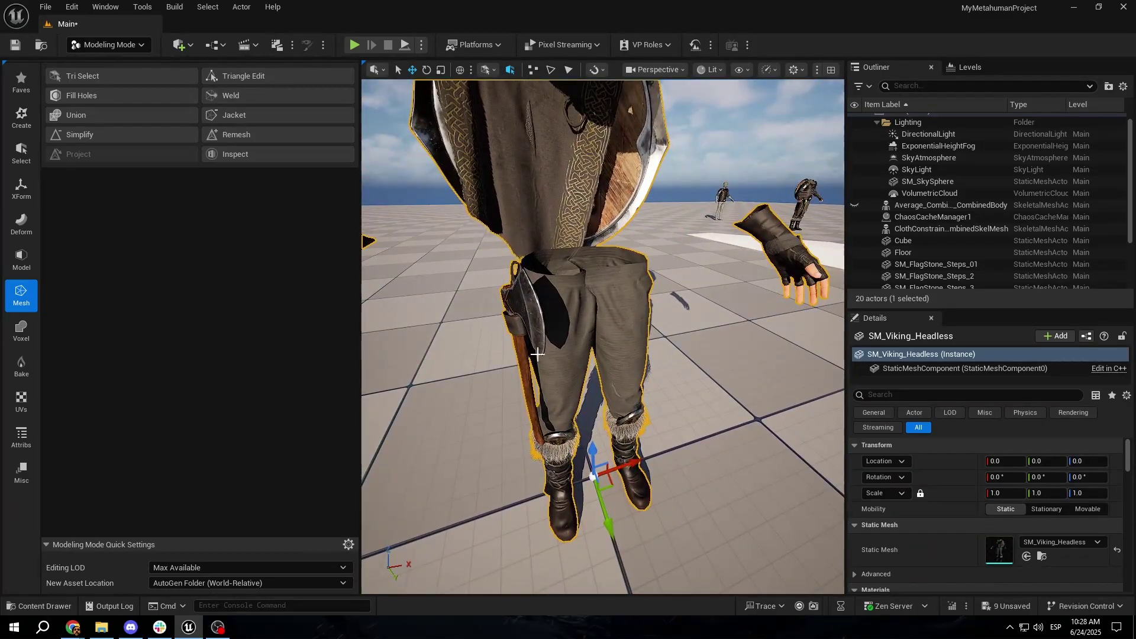
Step: Select the pants and boots of SM_Viking_Headless with Tri Select, switch Selection Mode to Brush, and check the selection from several angles
{"action": "left_click", "coordinate": [135, 80]}
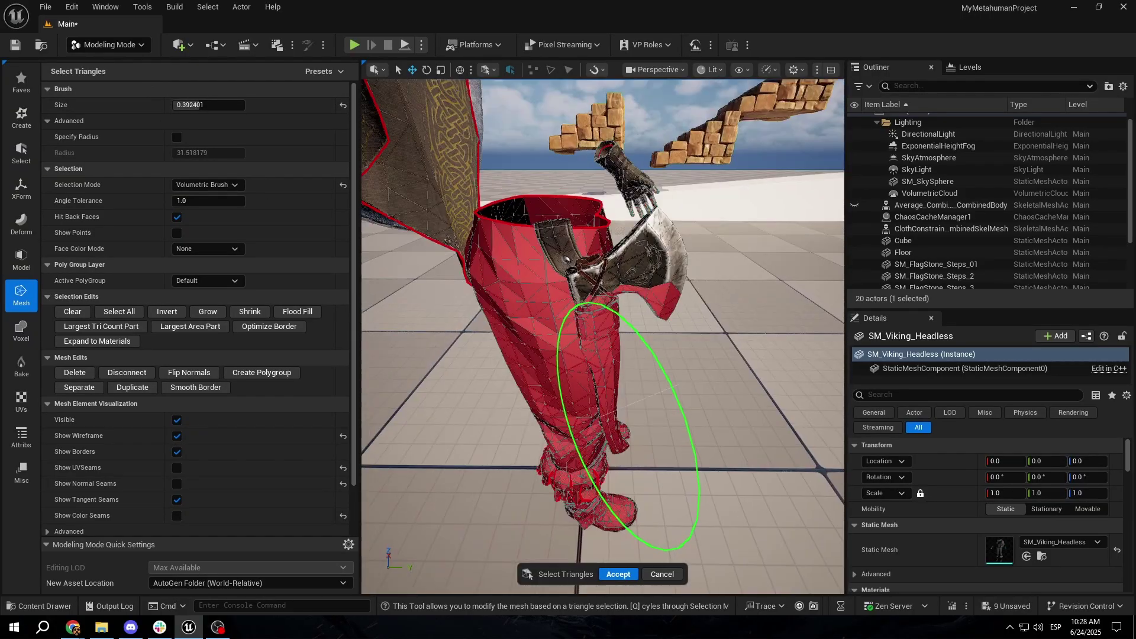
{"action": "mouse_move", "coordinate": [640, 430]}
{"action": "right_mouse_down"}
{"action": "mouse_move", "coordinate": [617, 440]}
{"action": "mouse_move", "coordinate": [550, 405]}
{"action": "mouse_move", "coordinate": [491, 399]}
{"action": "right_mouse_up"}
{"action": "right_click_drag", "start_coordinate": [604, 390], "coordinate": [603, 420]}
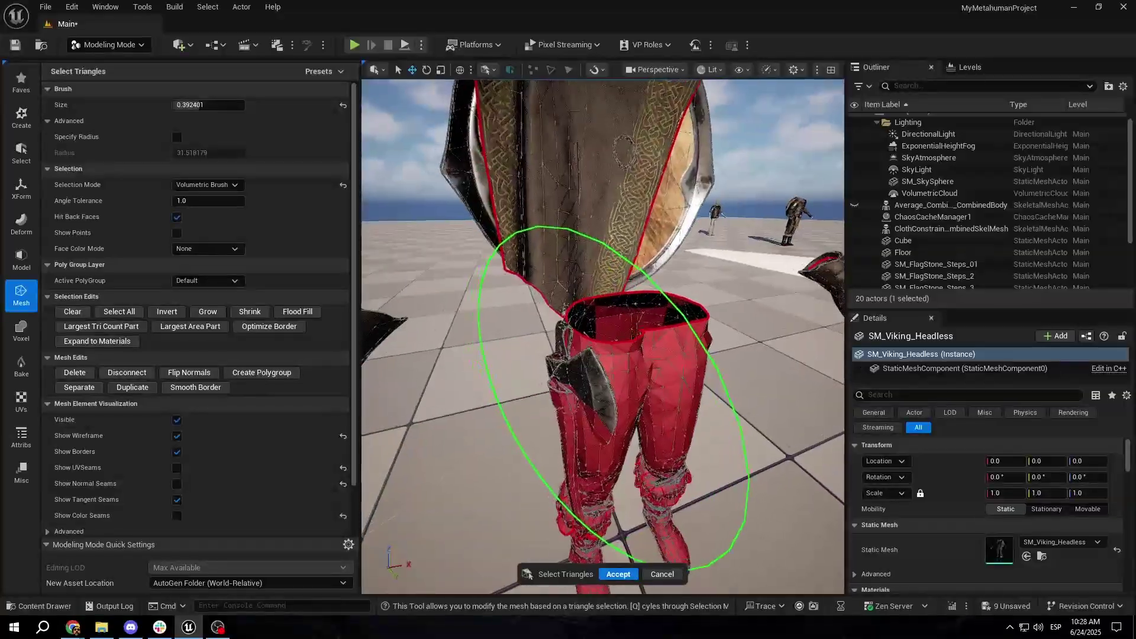
{"action": "right_click_drag", "start_coordinate": [603, 331], "coordinate": [705, 279]}
{"action": "right_click_drag", "start_coordinate": [731, 341], "coordinate": [681, 319]}
{"action": "left_click", "coordinate": [229, 185]}
{"action": "left_click", "coordinate": [186, 196]}
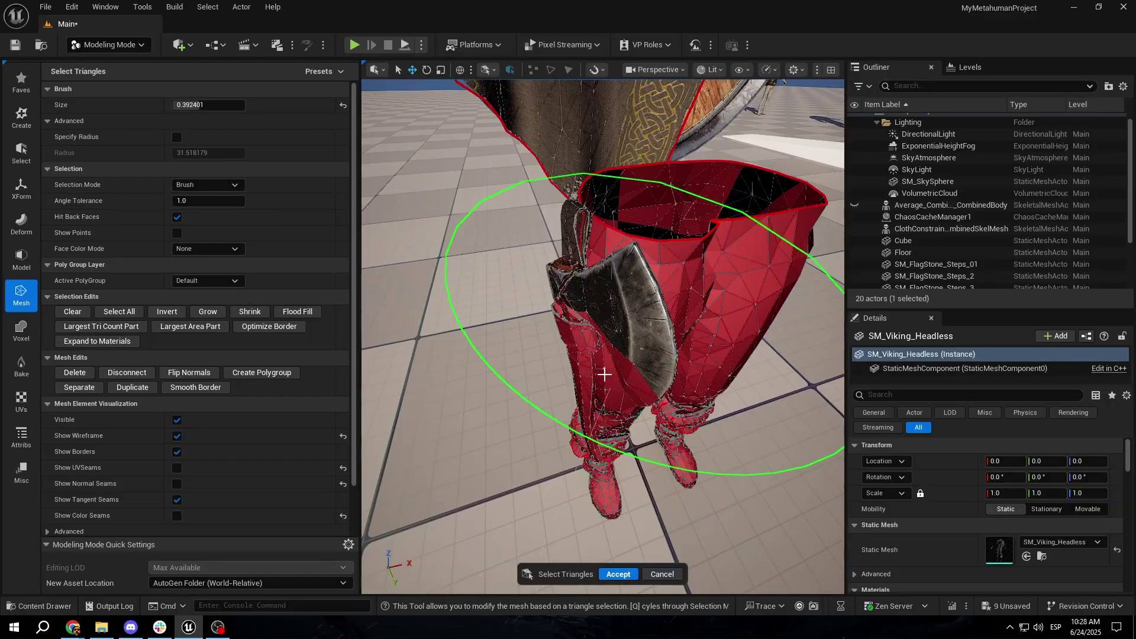
{"action": "right_click_drag", "start_coordinate": [581, 351], "coordinate": [704, 302]}
{"action": "right_click_drag", "start_coordinate": [541, 346], "coordinate": [366, 284]}
{"action": "right_click_drag", "start_coordinate": [473, 207], "coordinate": [451, 203]}
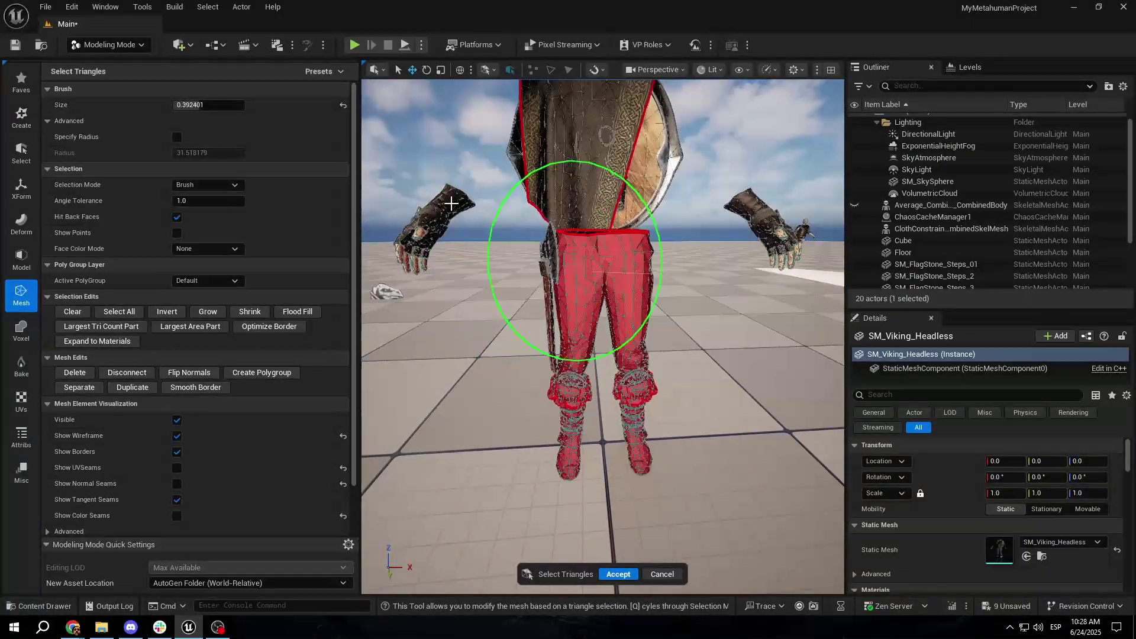
Step: Separate the selected pants and boots into their own mesh, accept the edit, and rename the new asset as SM_VikingPants
{"action": "left_click", "coordinate": [98, 386]}
{"action": "left_click", "coordinate": [618, 574]}
{"action": "key", "text": "ctrl+b"}
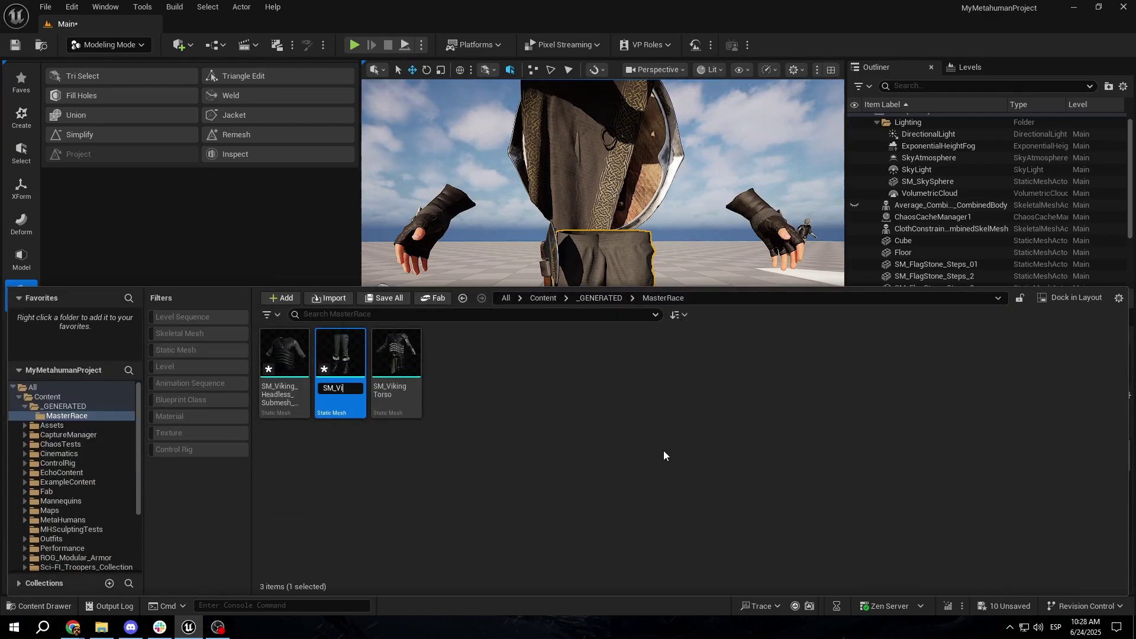
{"action": "type", "text": "SM_VikingPants"}
{"action": "key", "text": "Return"}
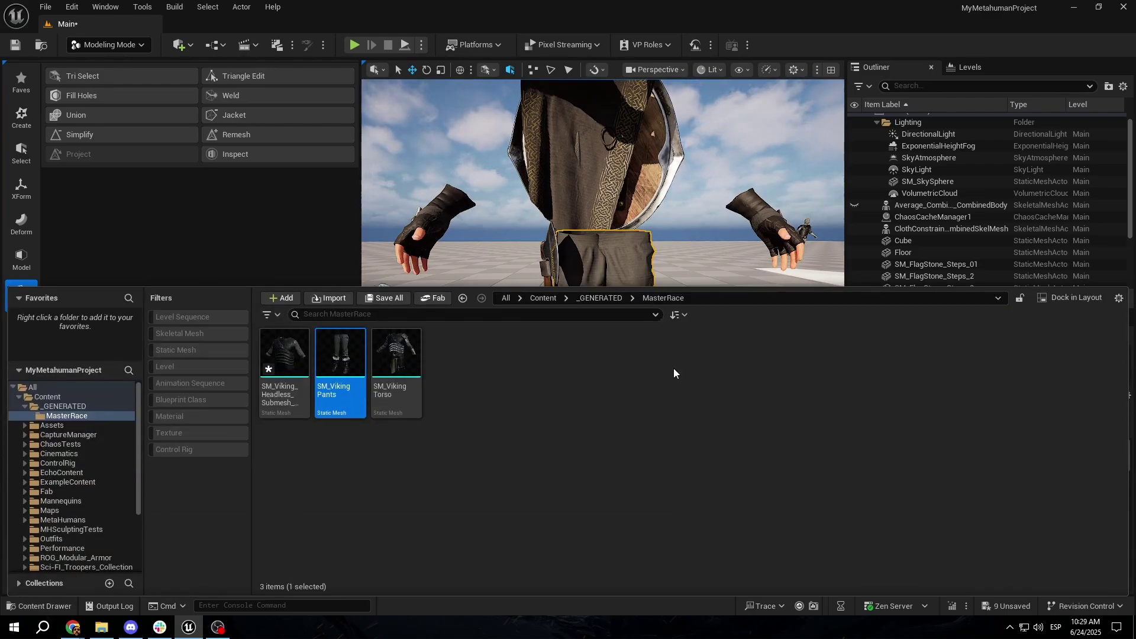
{"action": "right_click_drag", "start_coordinate": [681, 236], "coordinate": [609, 367]}
{"action": "left_click_drag", "start_coordinate": [621, 355], "coordinate": [609, 343], "text": "alt"}
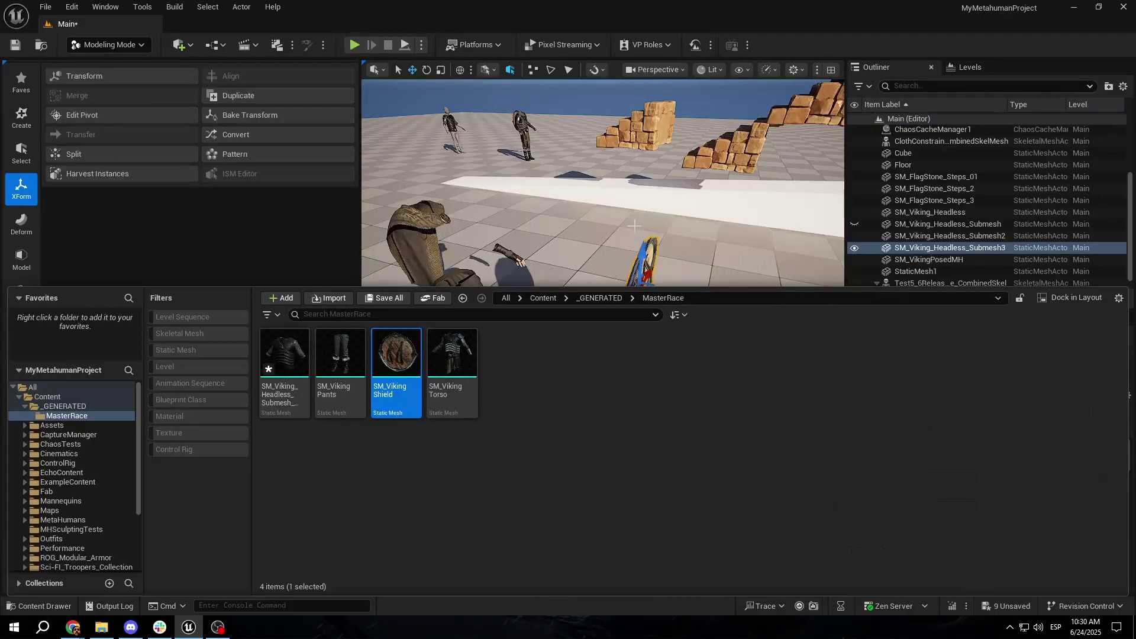
{"action": "key", "text": "ctrl+space"}
{"action": "right_click_drag", "start_coordinate": [664, 254], "coordinate": [640, 230]}
{"action": "right_click_drag", "start_coordinate": [573, 349], "coordinate": [568, 349]}
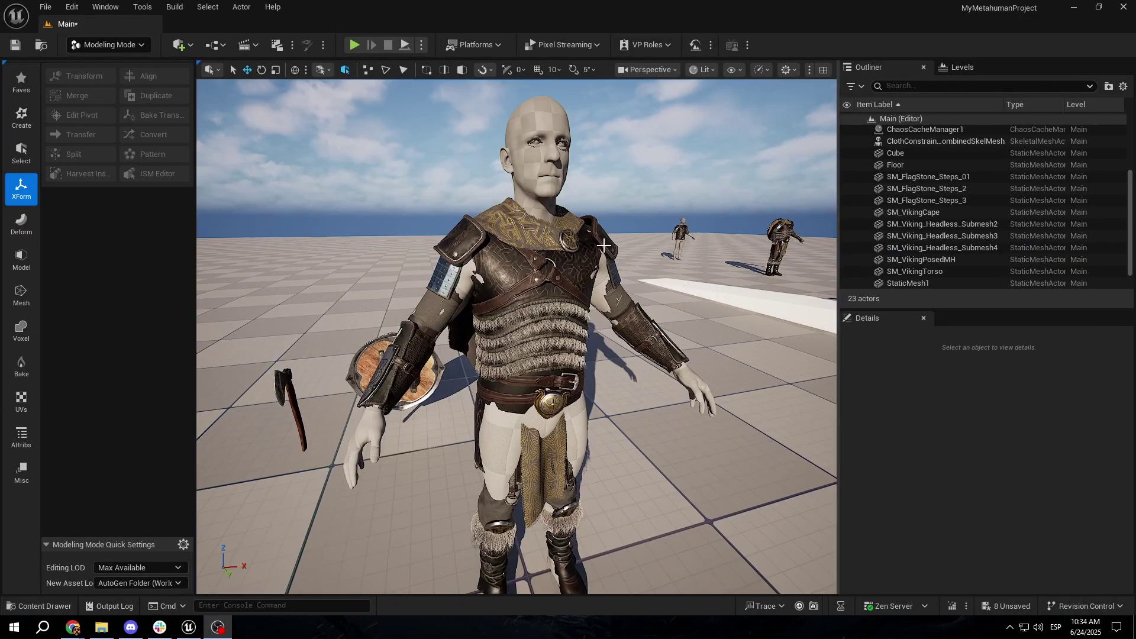
Step: Try moving the separated torso, cape and pants pieces away from the body, and undo the moves
{"action": "left_click", "coordinate": [561, 269]}
{"action": "key", "text": "f"}
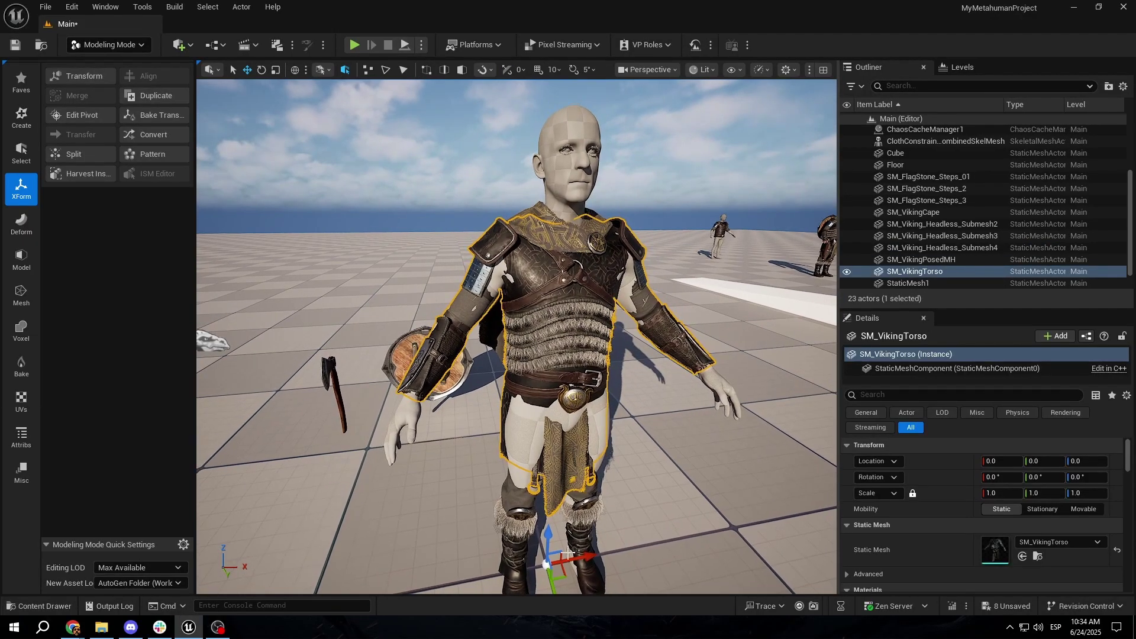
{"action": "key", "text": "ctrl+z"}
{"action": "key", "text": "ctrl+z"}
{"action": "left_click", "coordinate": [584, 263]}
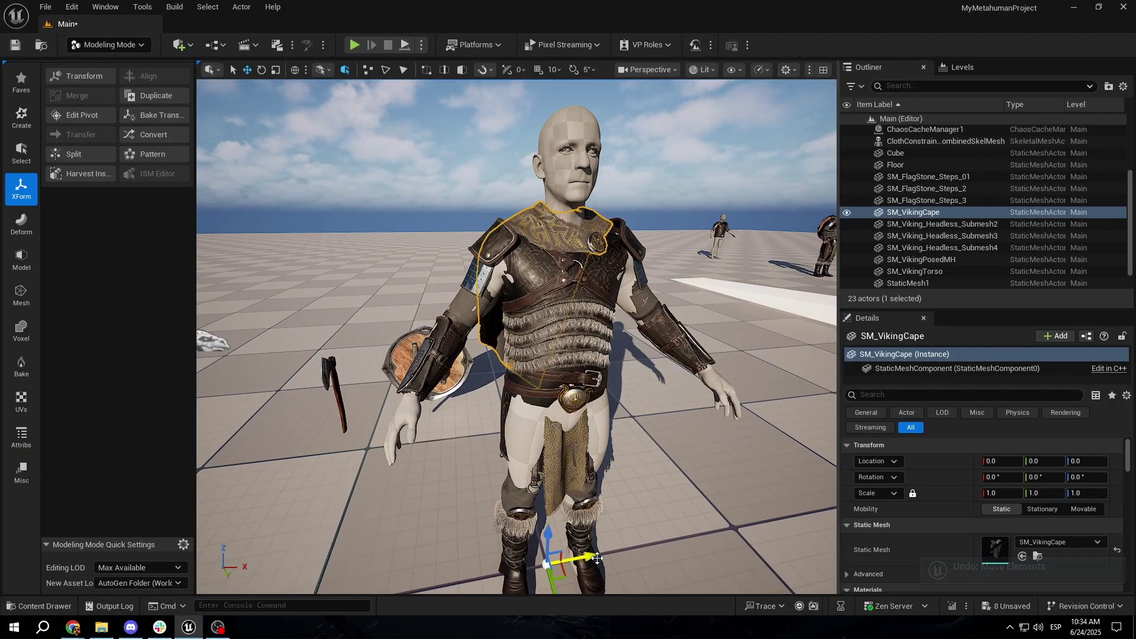
{"action": "left_click", "coordinate": [541, 549]}
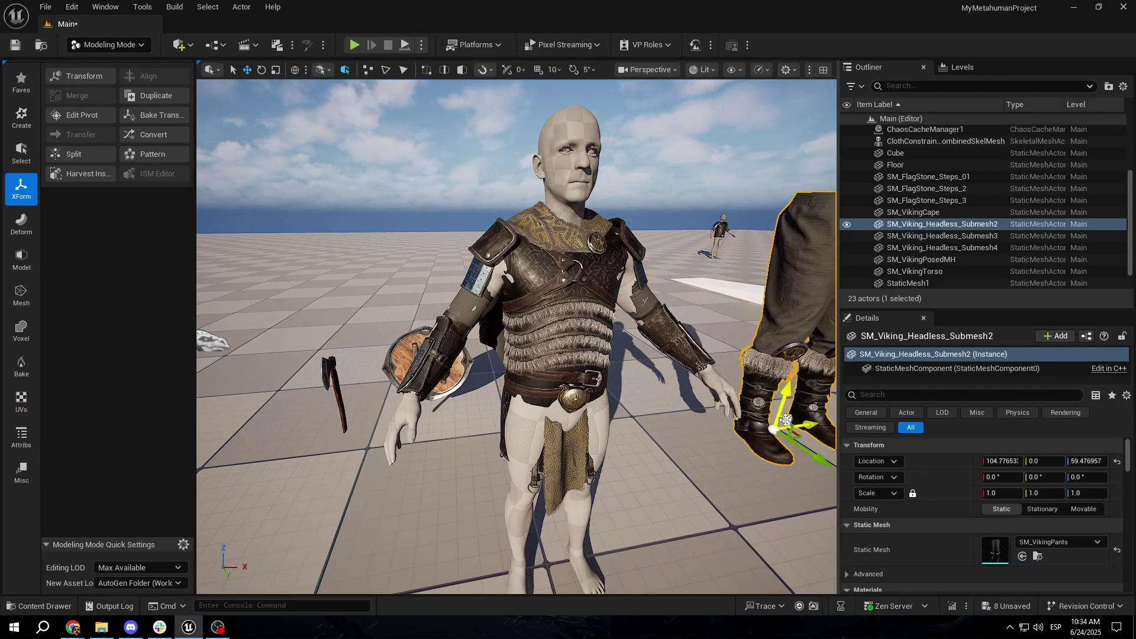
{"action": "key", "text": "ctrl+z"}
Step: Examine the separated axe and shield beside the body, and then the complete set of outfit pieces
{"action": "right_click_drag", "start_coordinate": [571, 545], "coordinate": [616, 536]}
{"action": "left_click", "coordinate": [364, 408]}
{"action": "mouse_move", "coordinate": [423, 416]}
{"action": "right_mouse_down"}
{"action": "mouse_move", "coordinate": [509, 405]}
{"action": "mouse_move", "coordinate": [435, 406]}
{"action": "mouse_move", "coordinate": [437, 420]}
{"action": "right_mouse_up"}
{"action": "left_click_drag", "start_coordinate": [378, 412], "coordinate": [374, 413], "text": "alt"}
{"action": "left_click", "coordinate": [352, 365]}
{"action": "key", "text": "f"}
{"action": "mouse_move", "coordinate": [352, 365]}
{"action": "left_mouse_down", "text": "alt"}
{"action": "mouse_move", "coordinate": [449, 365]}
{"action": "mouse_move", "coordinate": [361, 367]}
{"action": "left_mouse_up", "text": "alt"}
{"action": "right_click_drag", "start_coordinate": [508, 384], "coordinate": [378, 393]}
{"action": "left_click_drag", "start_coordinate": [403, 380], "coordinate": [590, 305], "text": "alt"}
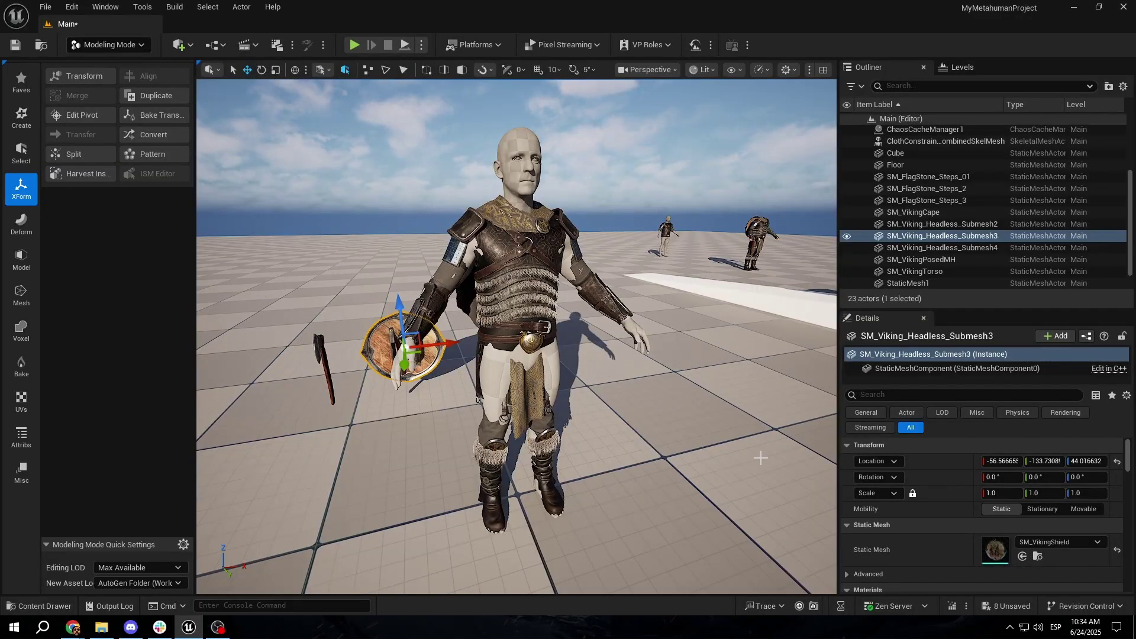
{"action": "left_click_drag", "start_coordinate": [521, 422], "coordinate": [514, 313], "text": "alt"}
Step: Locate the SM_VikingTorso mesh asset in the MasterRace folder and enlarge the asset browser to show all the outfit pieces
{"action": "left_click", "coordinate": [514, 314]}
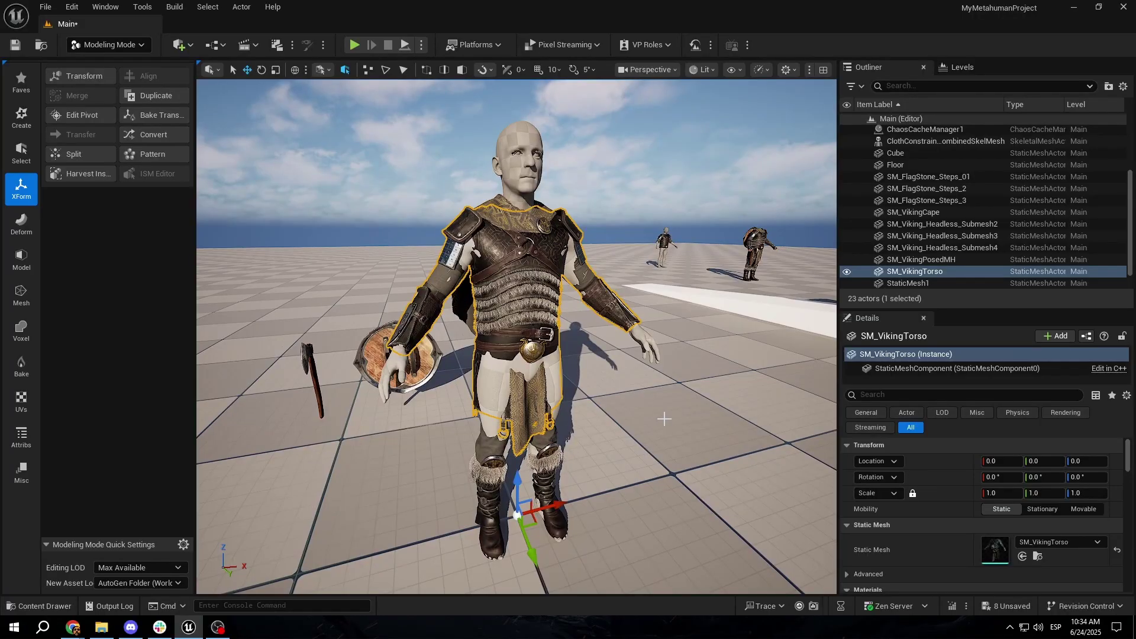
{"action": "key", "text": "ctrl+b"}
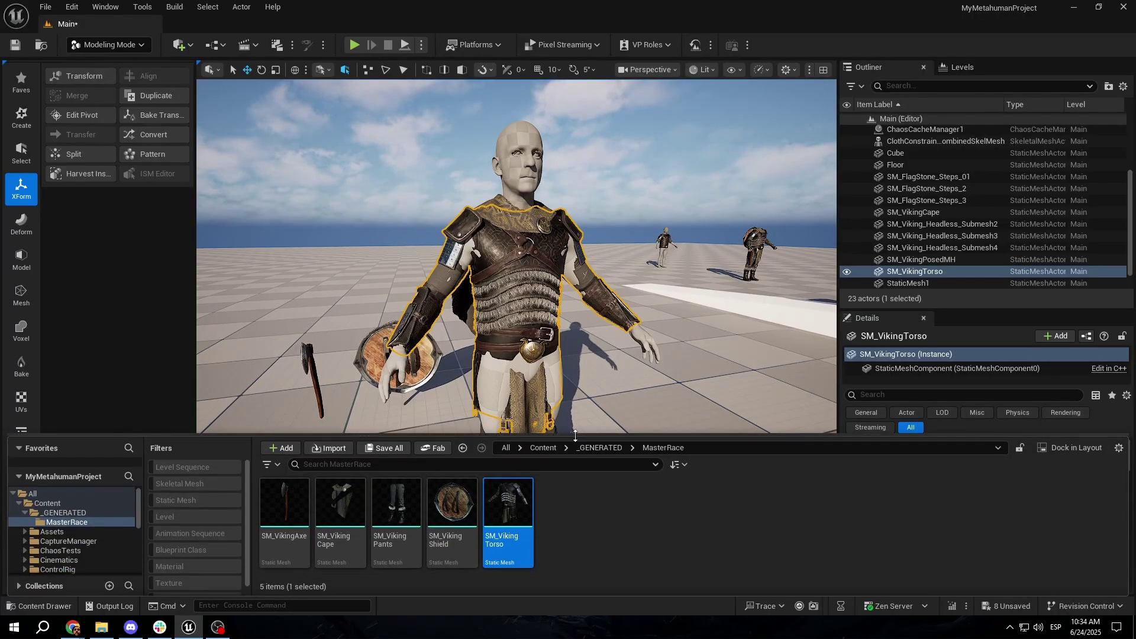
{"action": "left_click_drag", "start_coordinate": [576, 441], "coordinate": [577, 334]}
{"action": "left_click", "coordinate": [858, 489]}
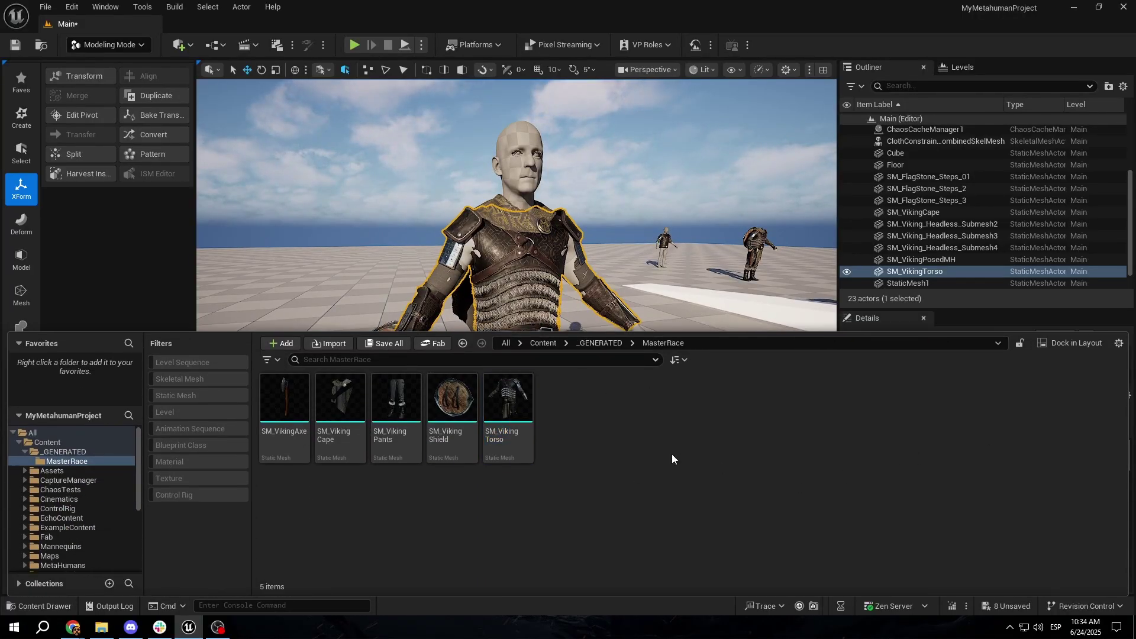
Step: Create a Chaos Cloth Asset in the MasterRace folder and name it CA_VikingTorso
{"action": "right_click", "coordinate": [619, 458]}
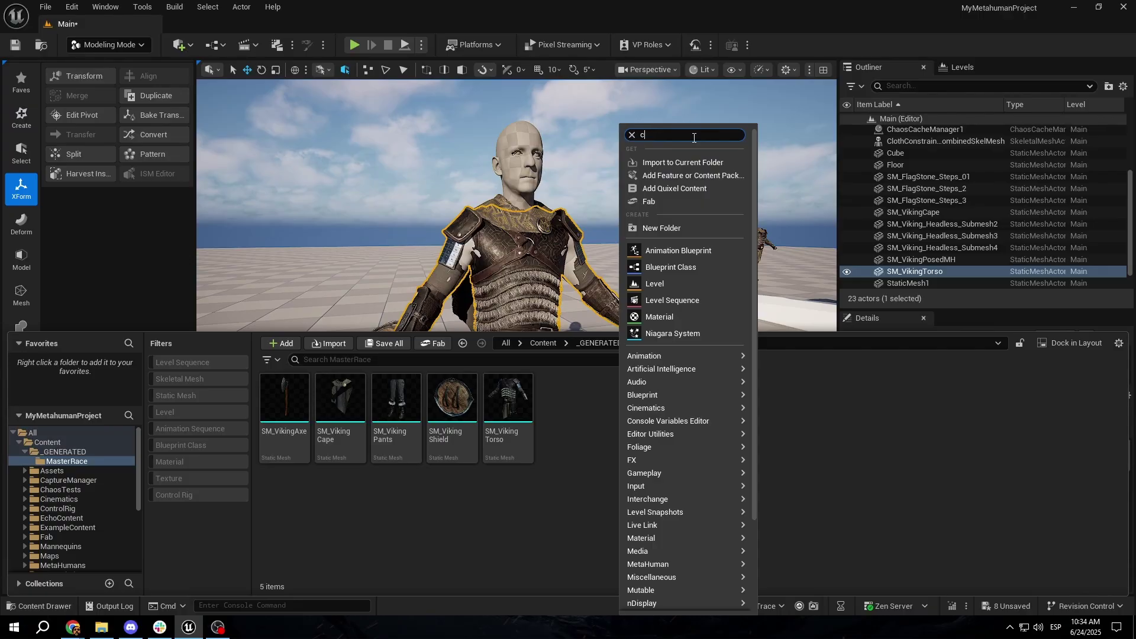
{"action": "type", "text": "cloth"}
{"action": "left_click", "coordinate": [664, 160]}
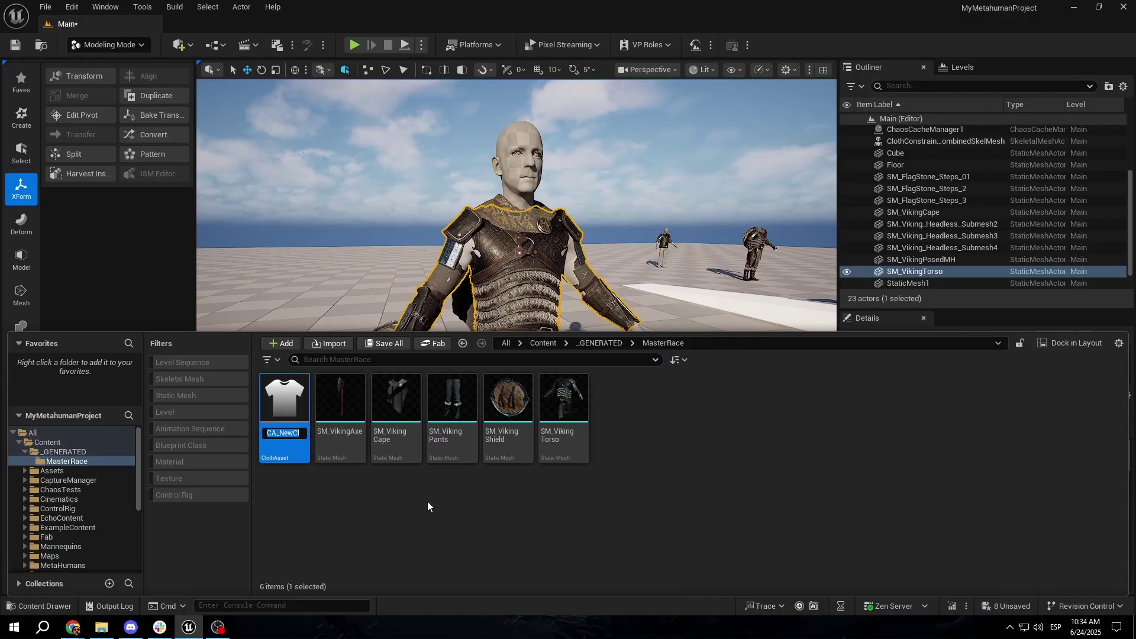
{"action": "type", "text": "CA_Ne"}
{"action": "key", "text": "BackSpace"}
{"action": "key", "text": "BackSpace"}
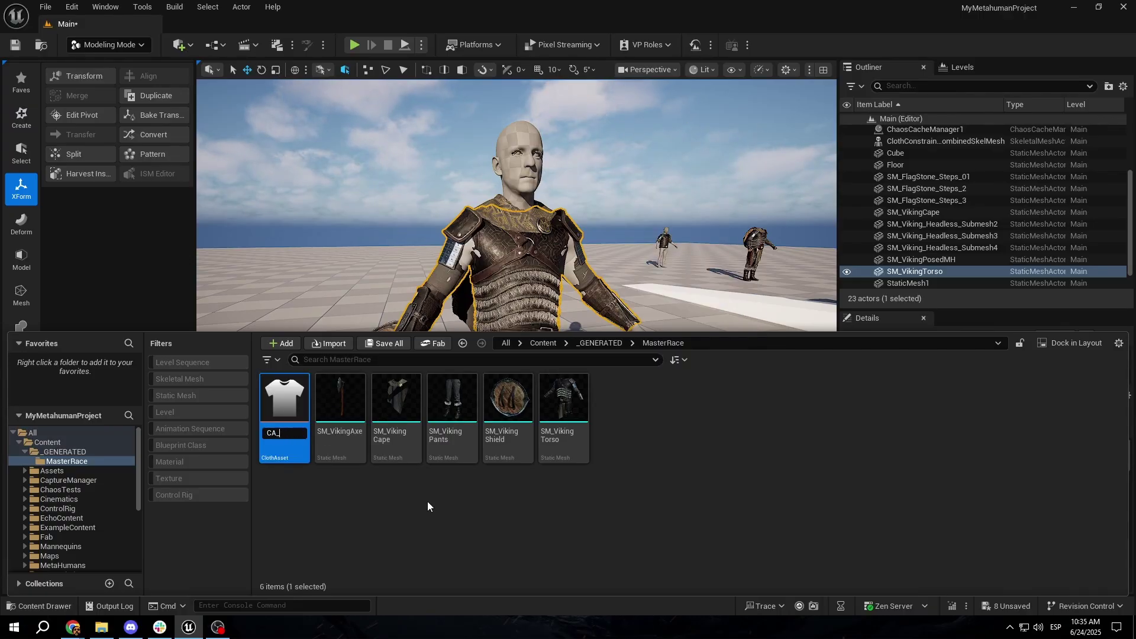
{"action": "type", "text": "VikingTorso"}
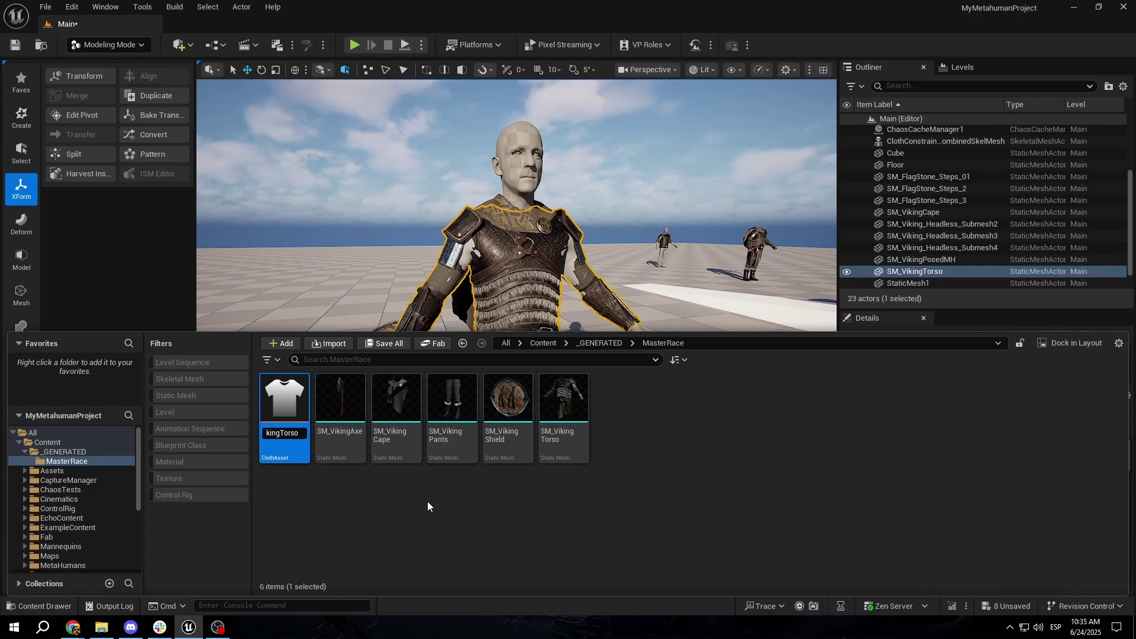
{"action": "key", "text": "Return"}
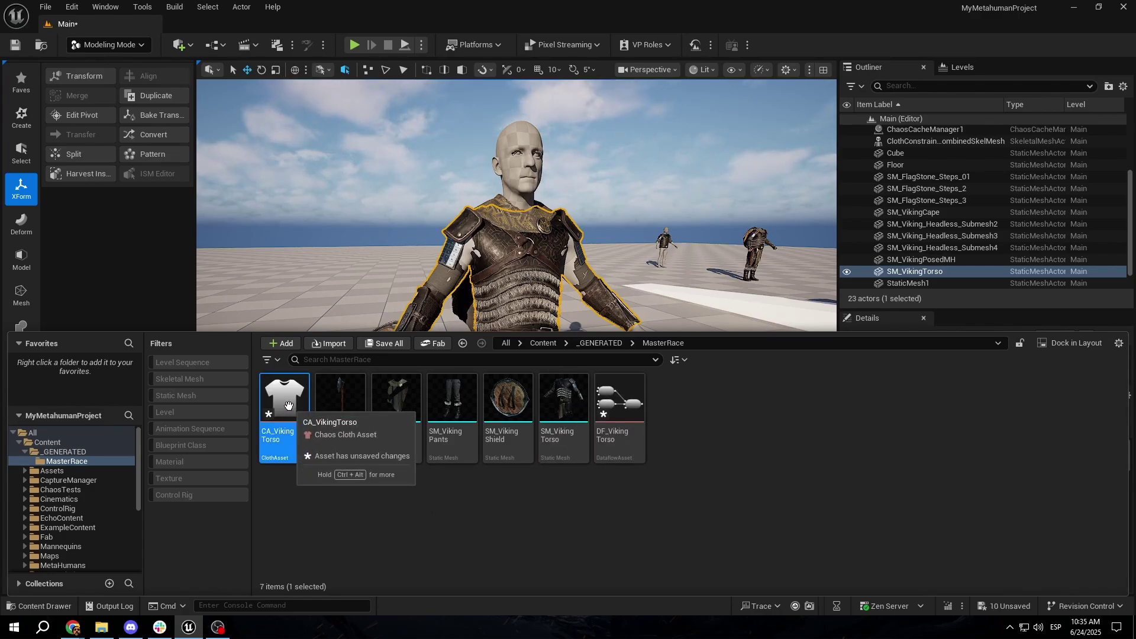
Step: Select the SM_VikingCape, SM_VikingPants and SM_VikingTorso static meshes together in the MasterRace folder
{"action": "left_click", "coordinate": [604, 414]}
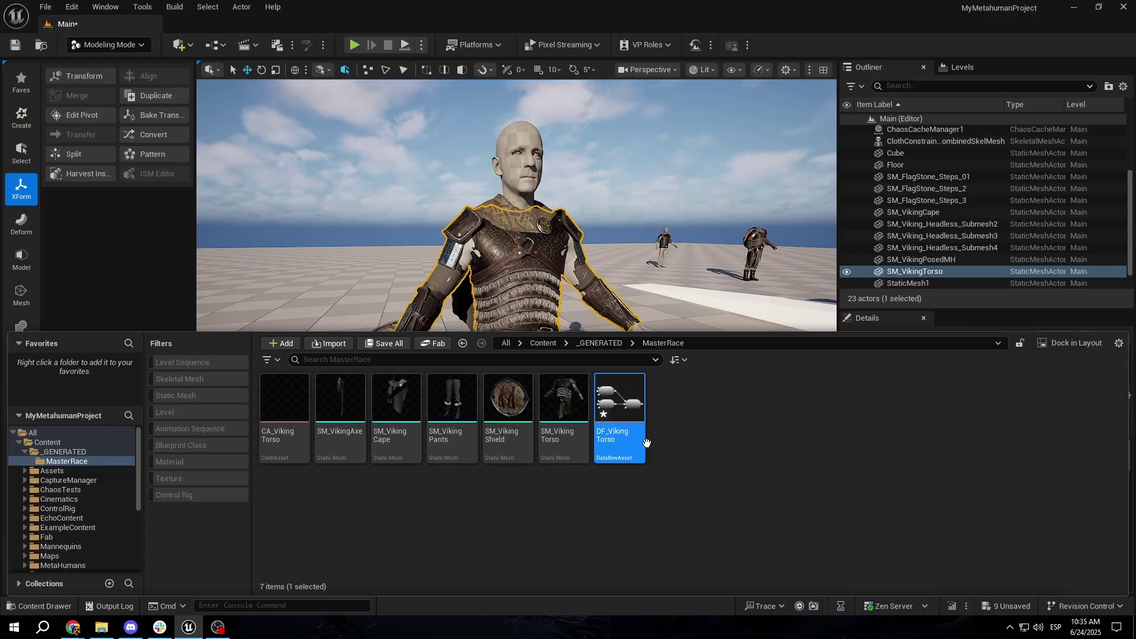
{"action": "left_click", "coordinate": [548, 417]}
{"action": "left_click", "coordinate": [472, 429]}
{"action": "left_click", "coordinate": [396, 417], "text": "ctrl"}
{"action": "left_click", "coordinate": [604, 422], "text": "ctrl"}
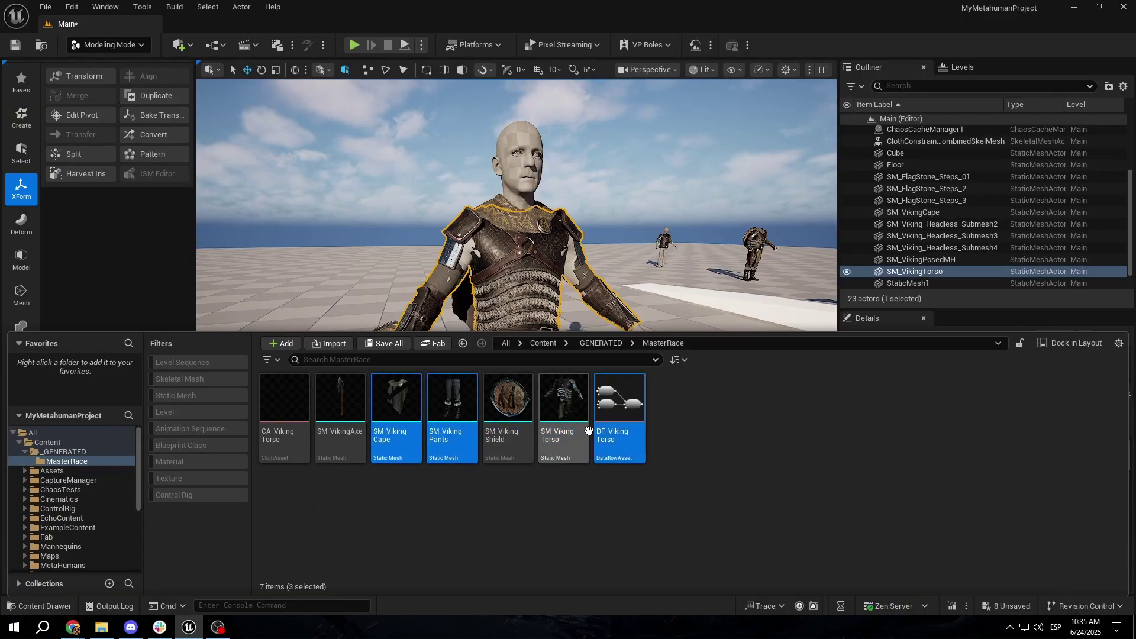
{"action": "left_click", "coordinate": [603, 422], "text": "ctrl"}
{"action": "left_click", "coordinate": [562, 414], "text": "ctrl"}
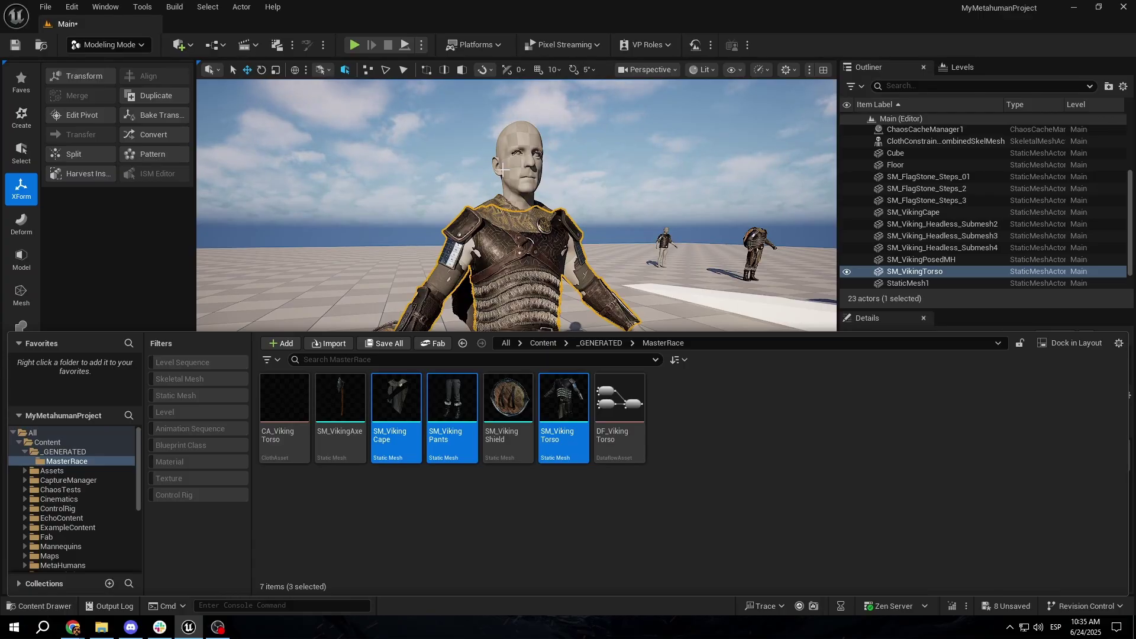
Step: Create a Cloth Asset in the MasterRace folder and name it CA_VikingTorso
{"action": "left_click", "coordinate": [775, 506]}
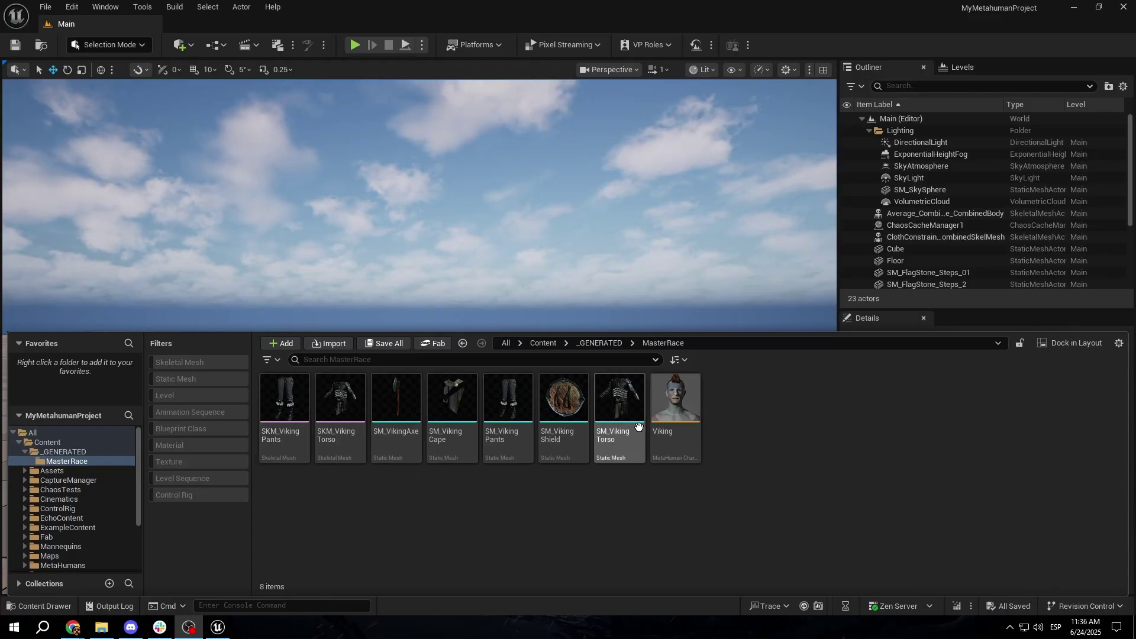
{"action": "right_click", "coordinate": [380, 525]}
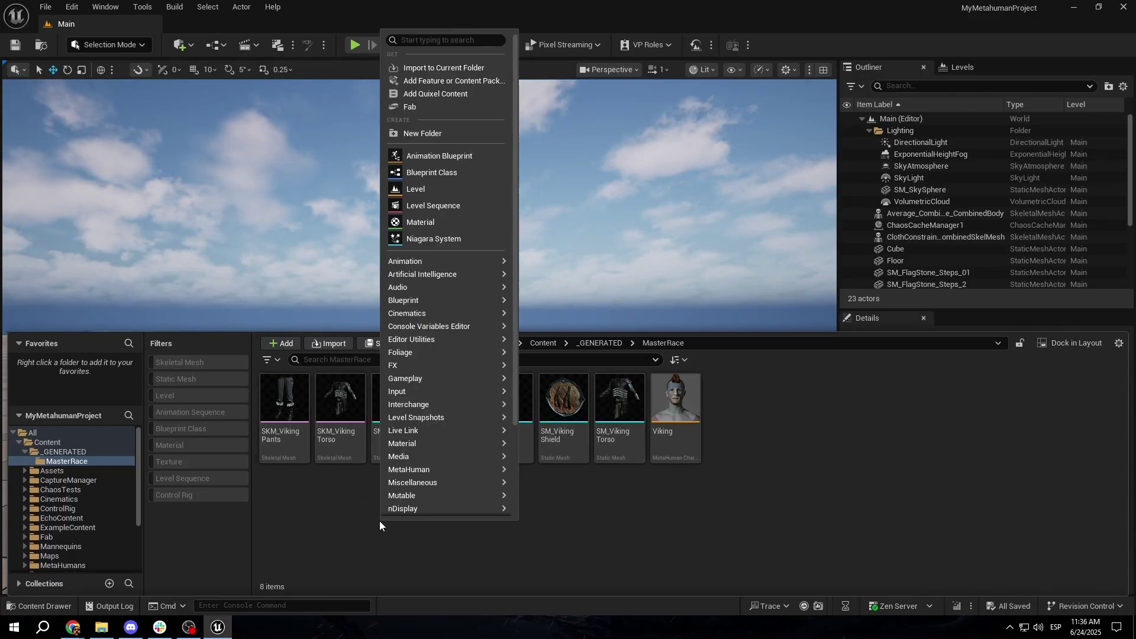
{"action": "type", "text": "cloth"}
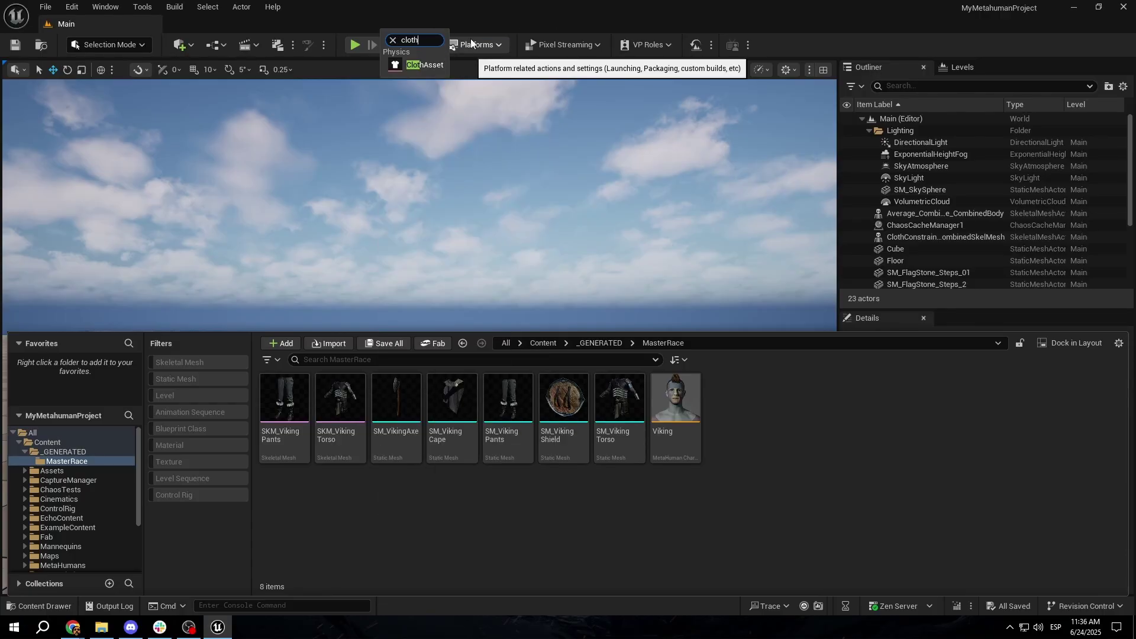
{"action": "key", "text": "Return"}
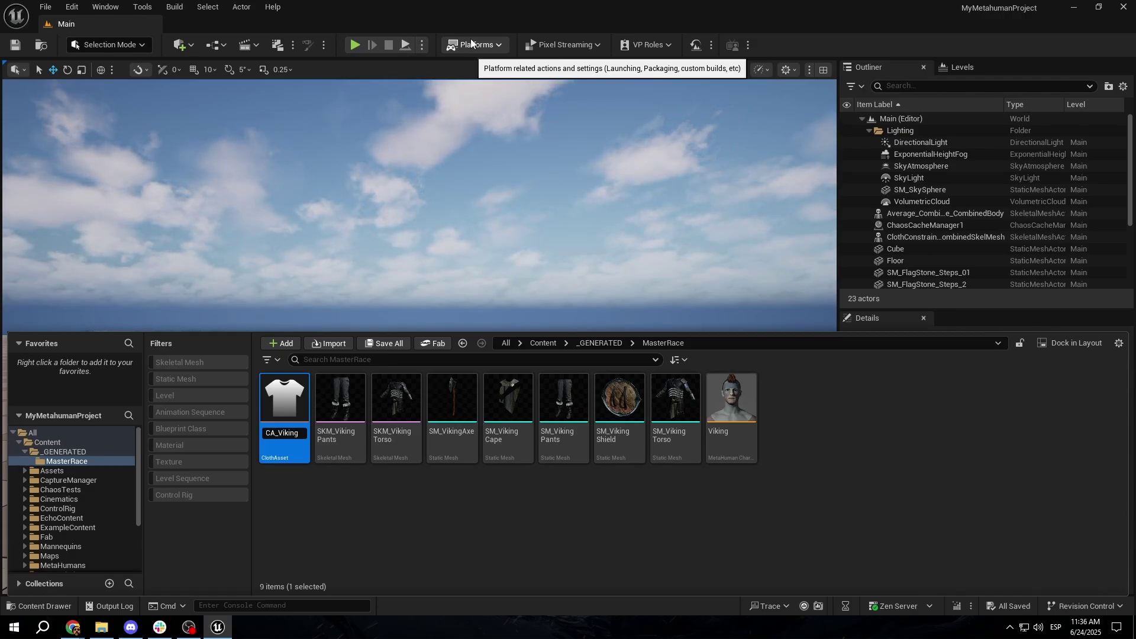
{"action": "key", "text": "Return"}
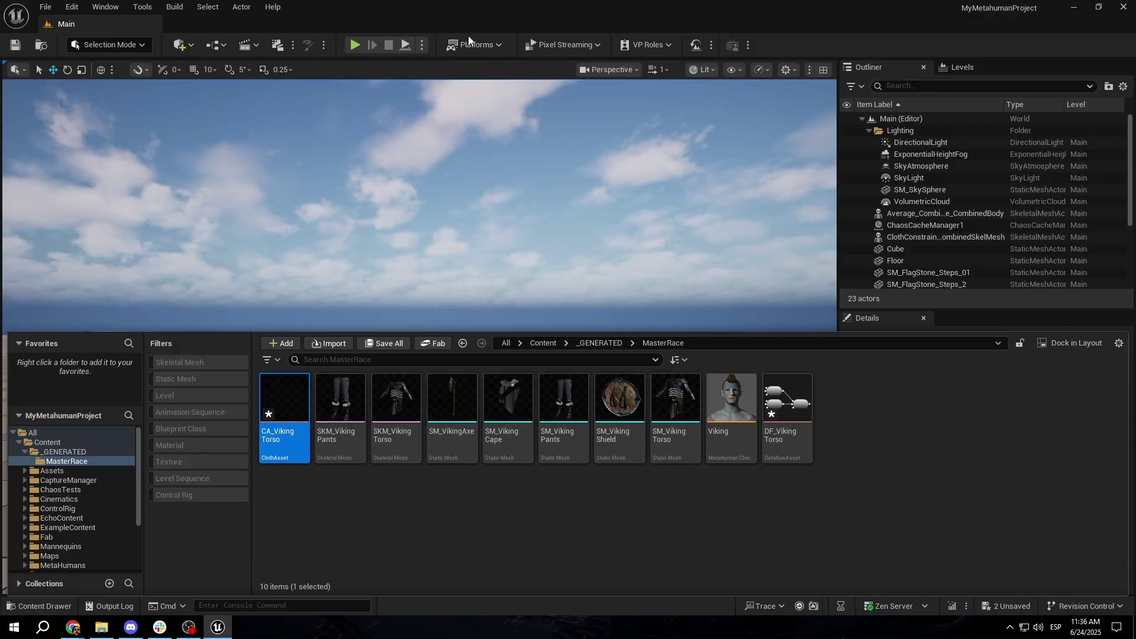
Step: Open the CA_VikingTorso cloth asset and delete all the template nodes from its Dataflow graph
{"action": "double_click", "coordinate": [284, 408]}
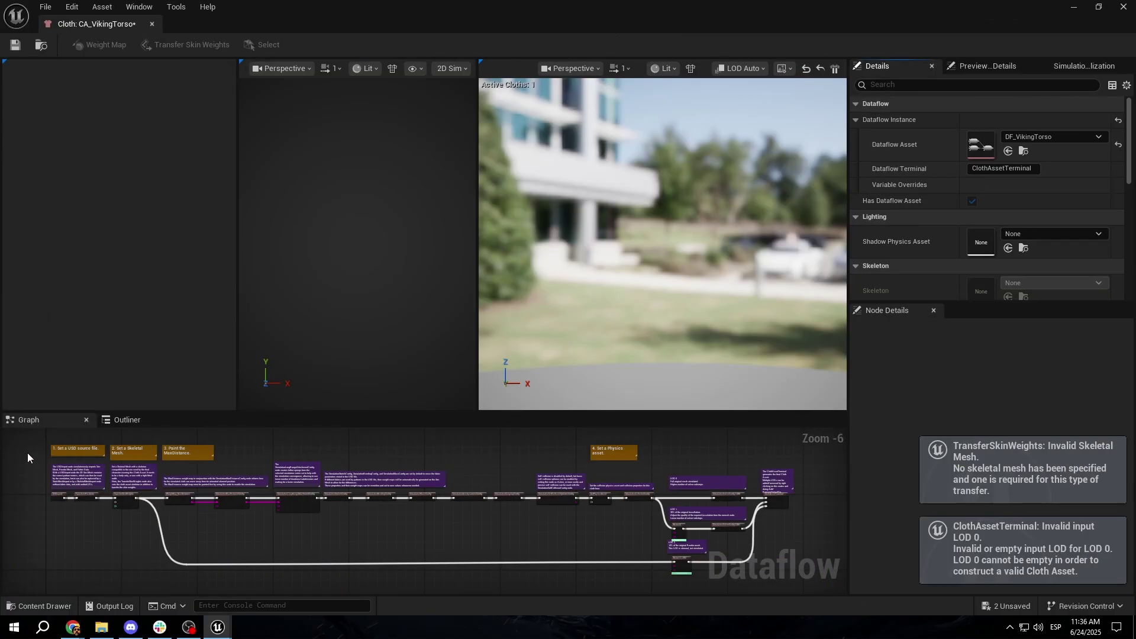
{"action": "left_click_drag", "start_coordinate": [28, 454], "coordinate": [848, 591]}
{"action": "key", "text": "Delete"}
Step: Add the SKM_VikingTorso skeletal mesh to the Dataflow graph and connect it to a new SkeletalMeshImport node
{"action": "key", "text": "ctrl+space"}
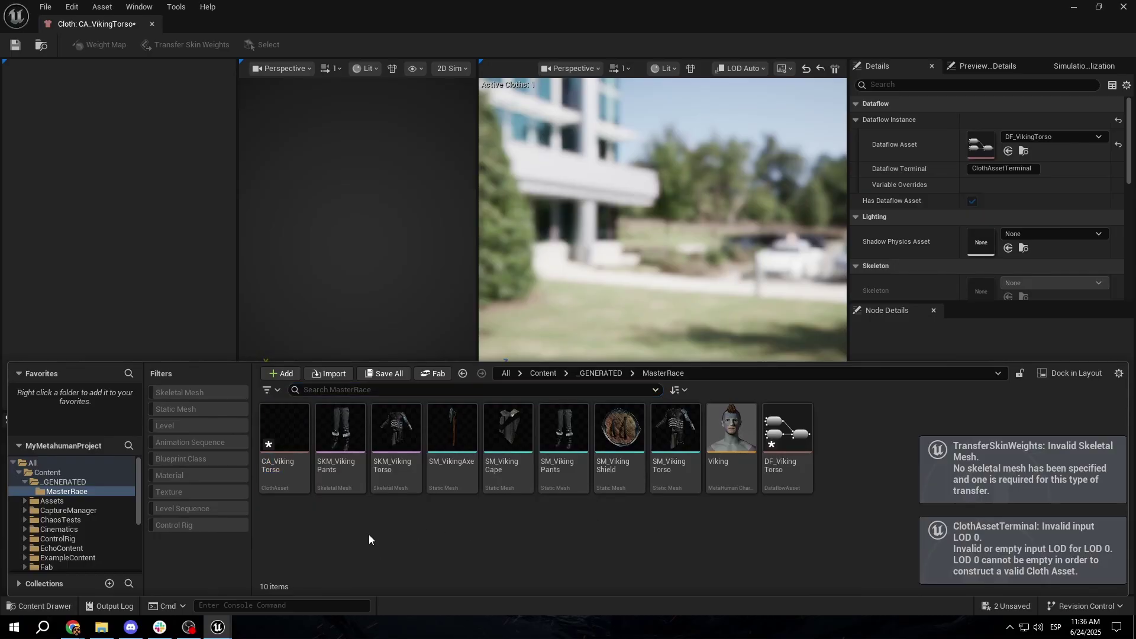
{"action": "left_click_drag", "start_coordinate": [393, 437], "coordinate": [247, 463]}
{"action": "scroll", "coordinate": [306, 507], "scroll_direction": "up", "scroll_amount": 7}
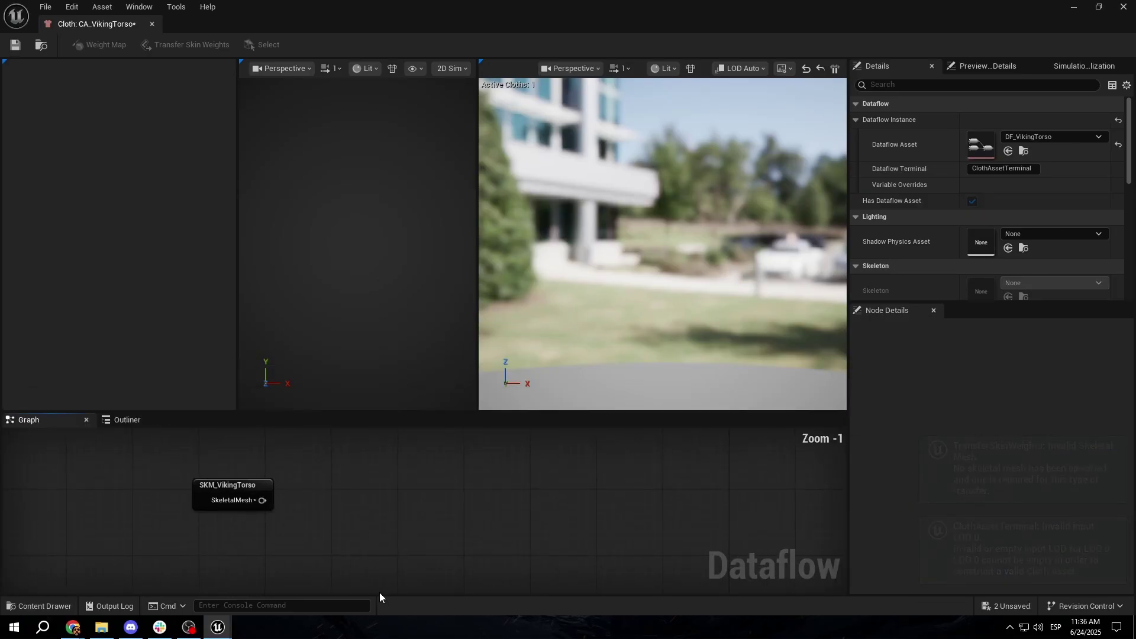
{"action": "left_click_drag", "start_coordinate": [279, 536], "coordinate": [375, 484]}
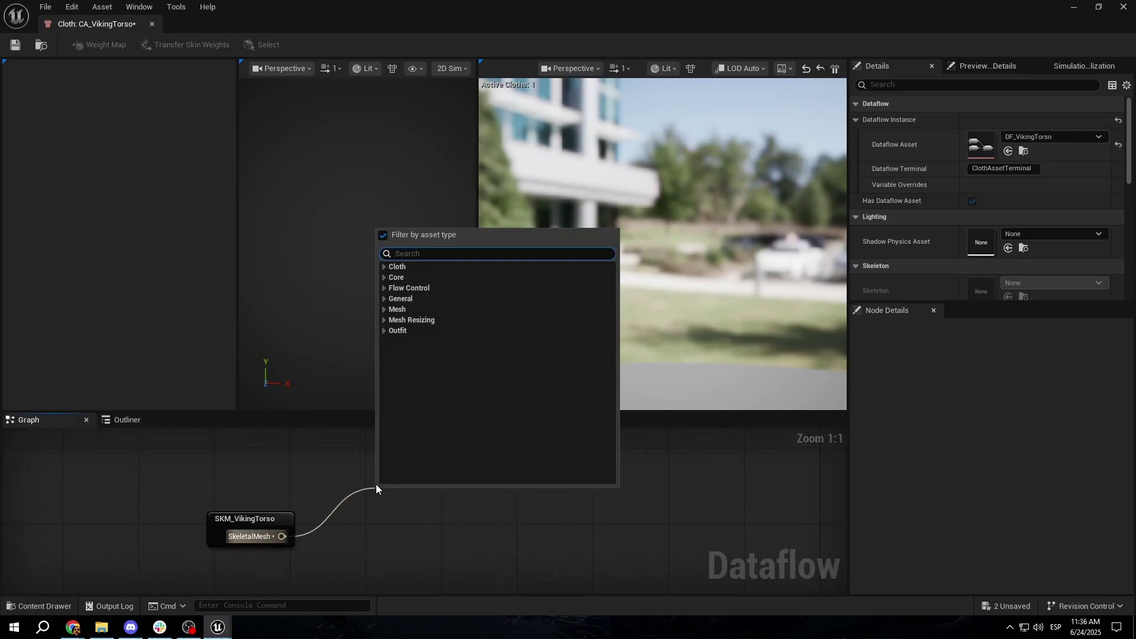
{"action": "type", "text": "skeleta"}
{"action": "key", "text": "Up"}
{"action": "key", "text": "Up"}
{"action": "key", "text": "Return"}
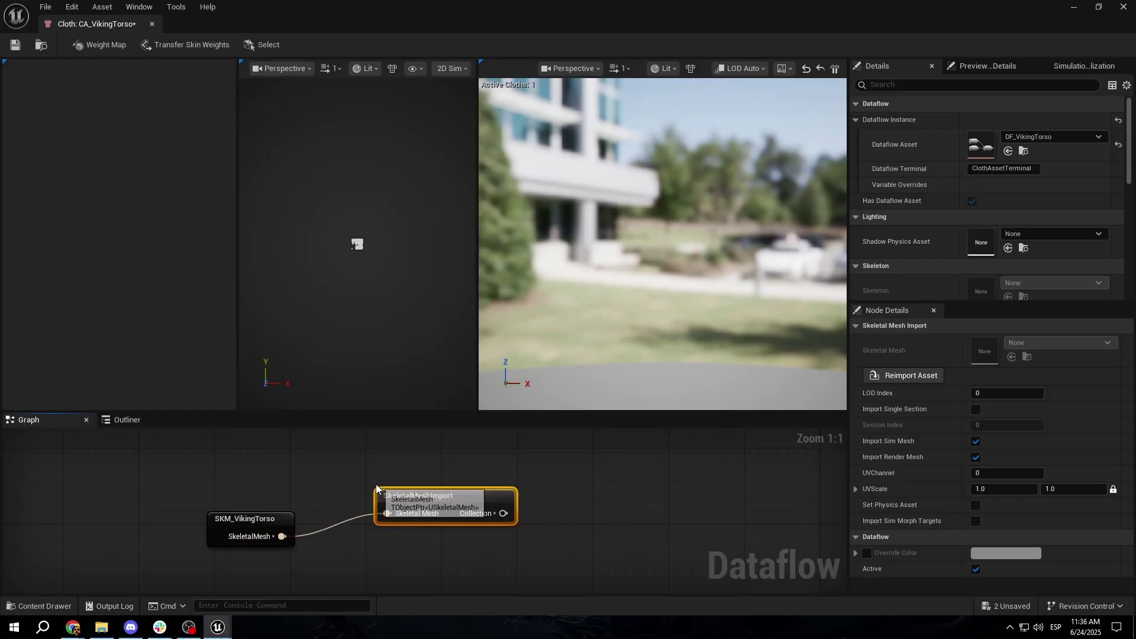
Step: Add a TransferSkinWeights node fed by the SkeletalMeshImport collection and place it beside that node
{"action": "left_click_drag", "start_coordinate": [502, 513], "coordinate": [598, 508]}
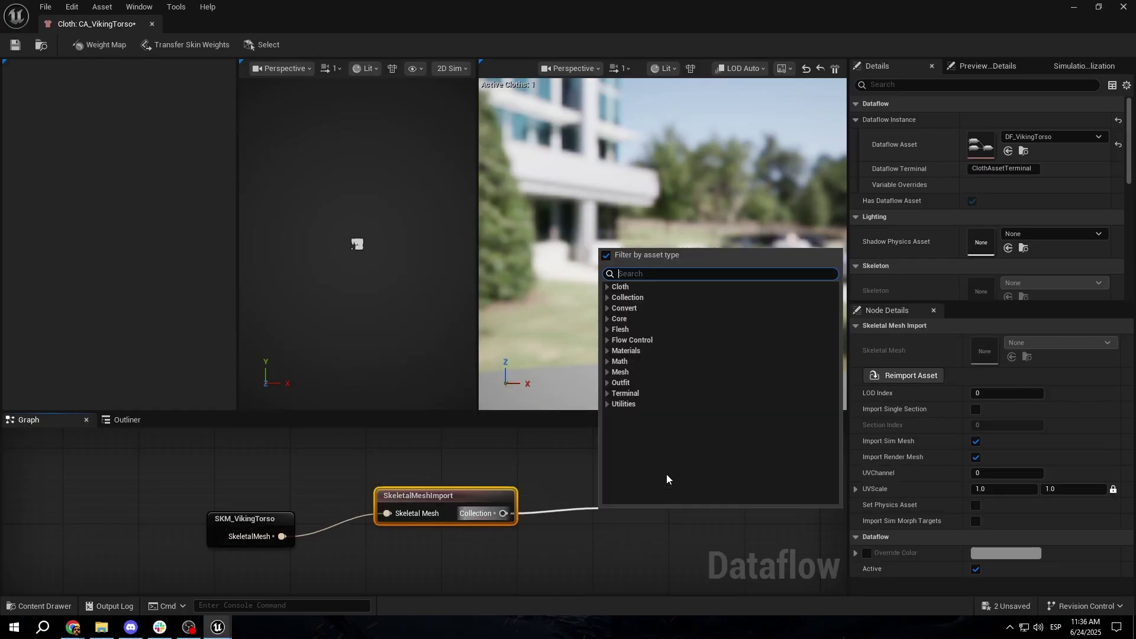
{"action": "type", "text": "transfer"}
{"action": "key", "text": "Return"}
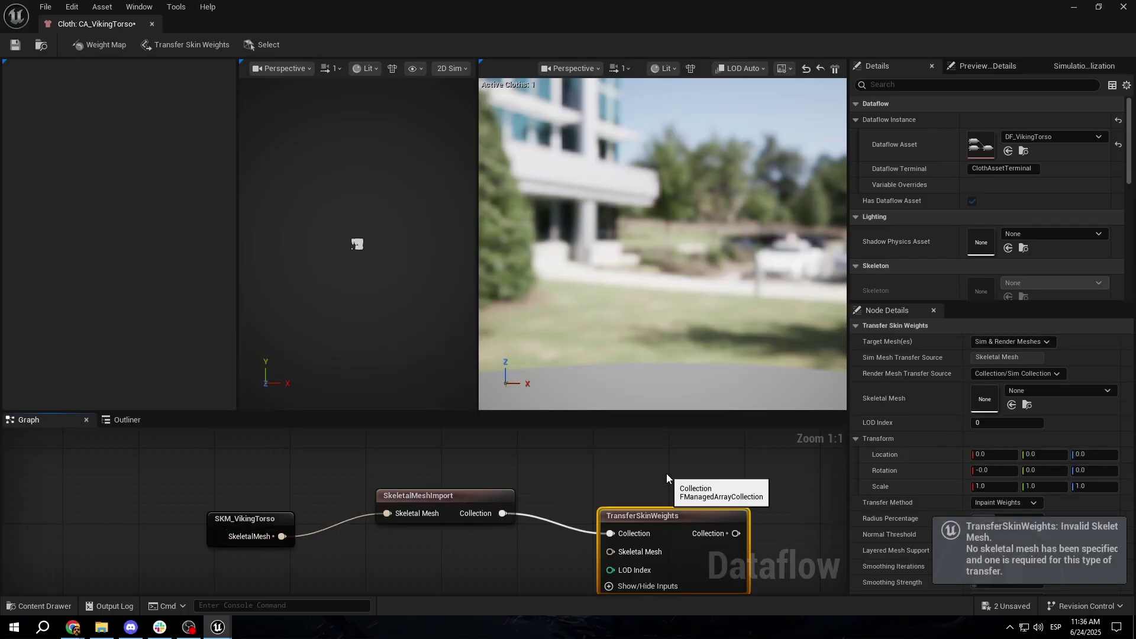
{"action": "right_click_drag", "start_coordinate": [666, 474], "coordinate": [519, 460]}
{"action": "left_click_drag", "start_coordinate": [531, 504], "coordinate": [497, 491]}
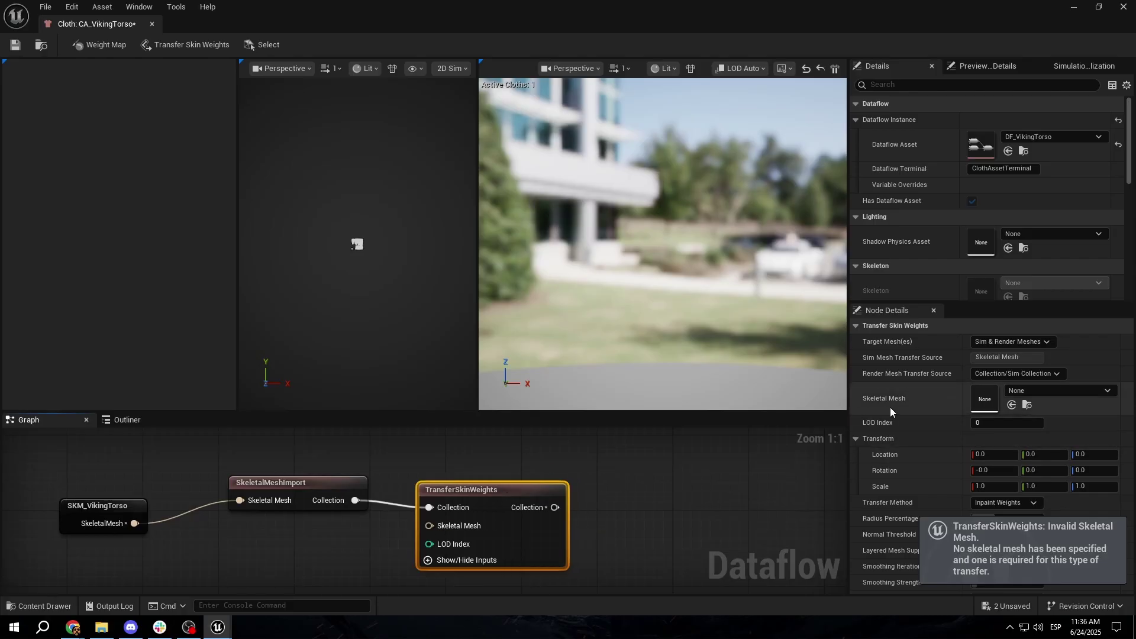
Step: Set the TransferSkinWeights skeletal mesh to Average_CombinedBody, align the node in the graph, and check the torso against the source body
{"action": "left_click", "coordinate": [1060, 391]}
{"action": "type", "text": "avera"}
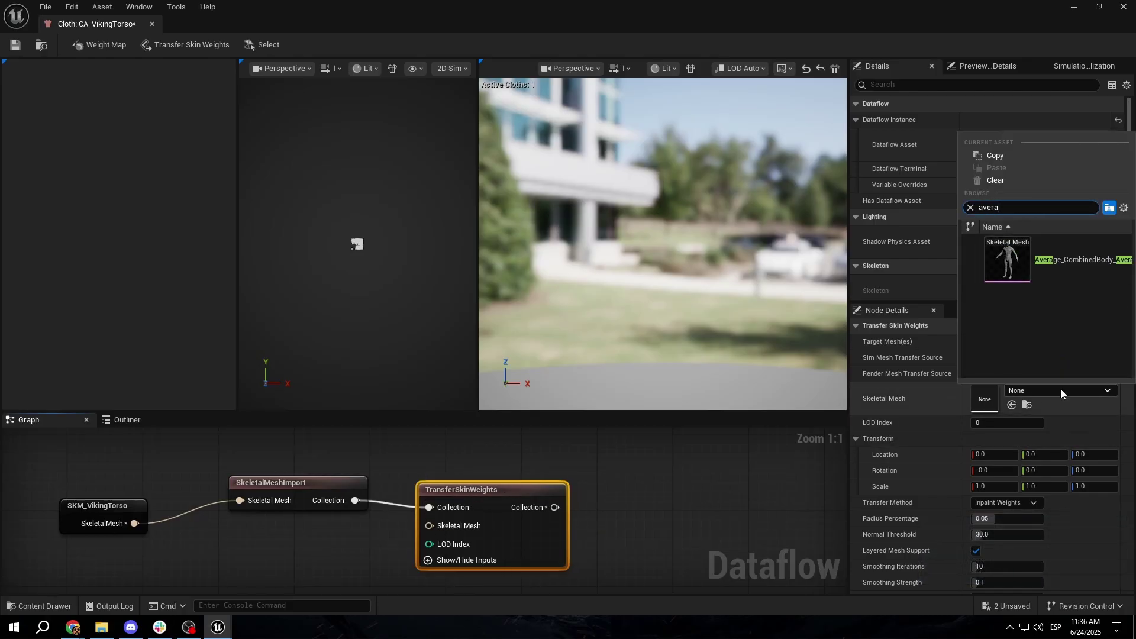
{"action": "key", "text": "Escape"}
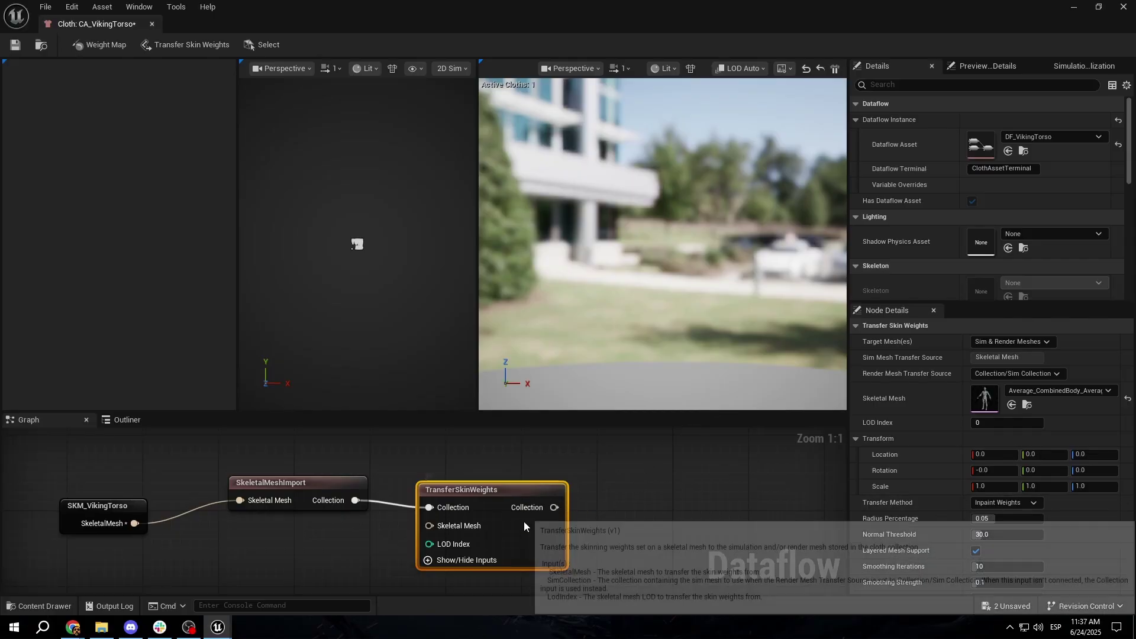
{"action": "left_click", "coordinate": [469, 490]}
{"action": "left_click_drag", "start_coordinate": [468, 490], "coordinate": [467, 485]}
{"action": "left_click", "coordinate": [587, 492]}
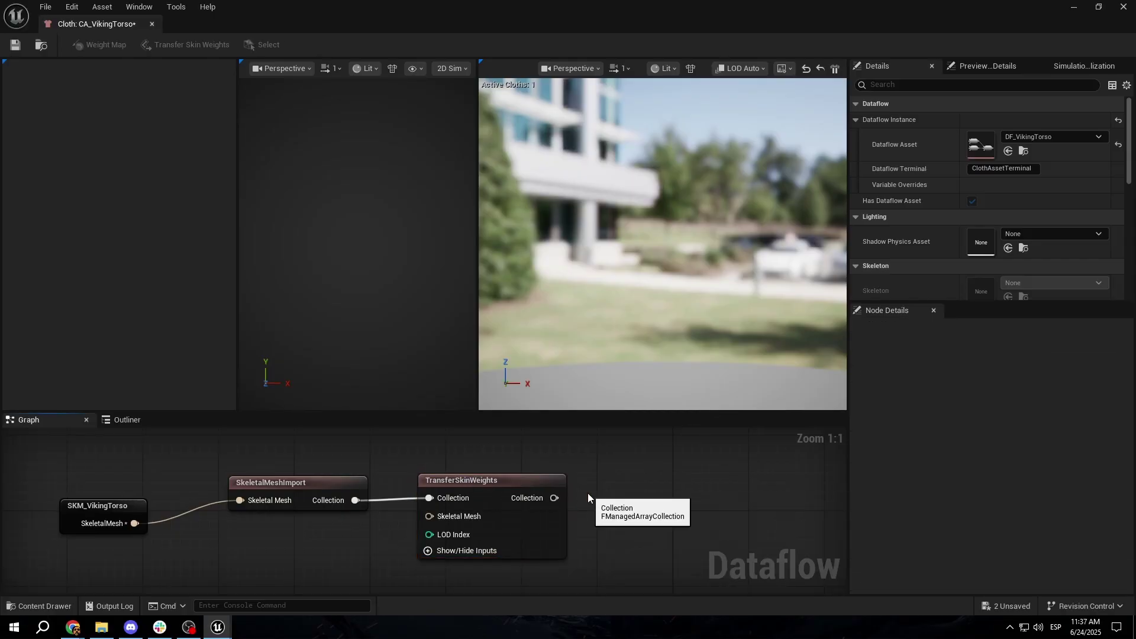
{"action": "left_click", "coordinate": [538, 534]}
{"action": "left_click_drag", "start_coordinate": [362, 263], "coordinate": [338, 265], "text": "alt"}
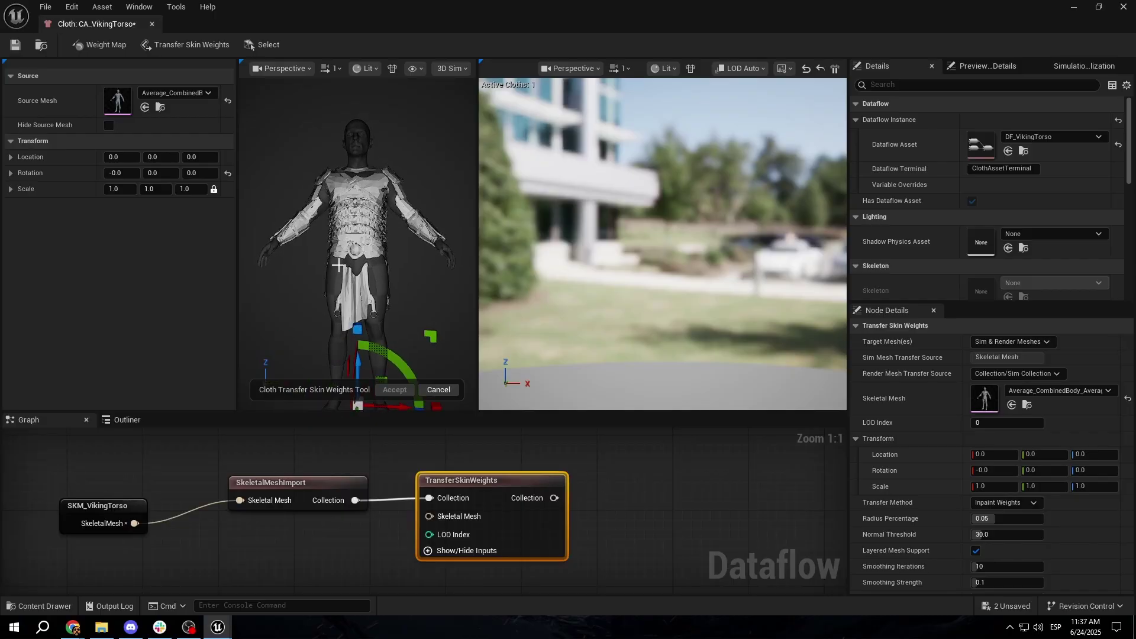
{"action": "left_click", "coordinate": [629, 508]}
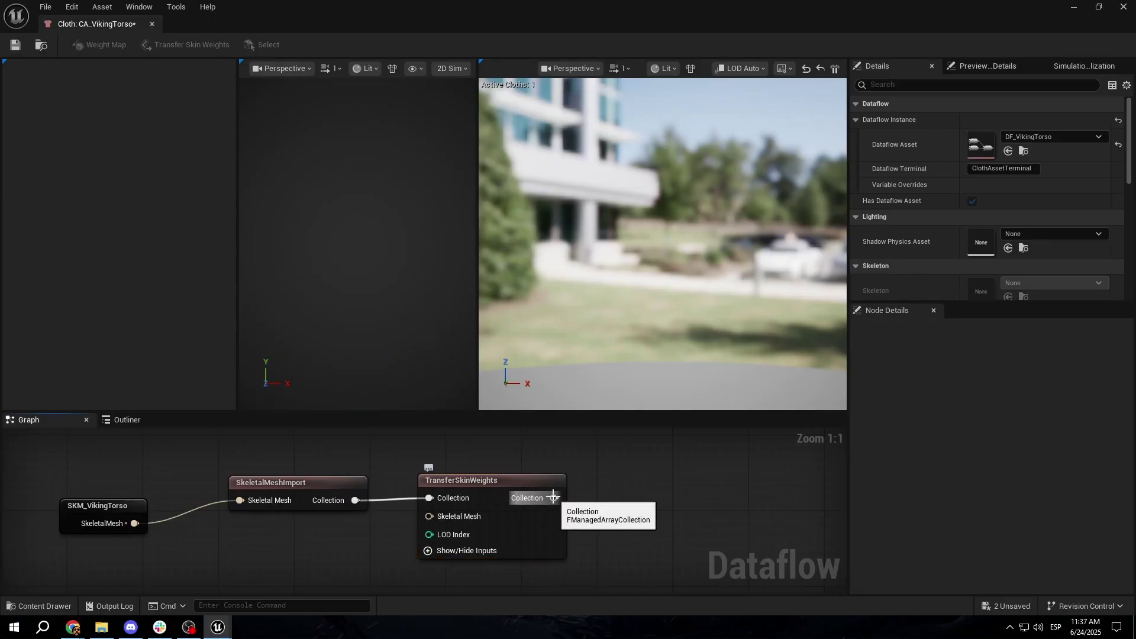
Step: Connect the TransferSkinWeights collection to a new ClothAssetTerminal node and reselect the TransferSkinWeights node
{"action": "left_click_drag", "start_coordinate": [553, 497], "coordinate": [629, 501]}
{"action": "type", "text": "cl"}
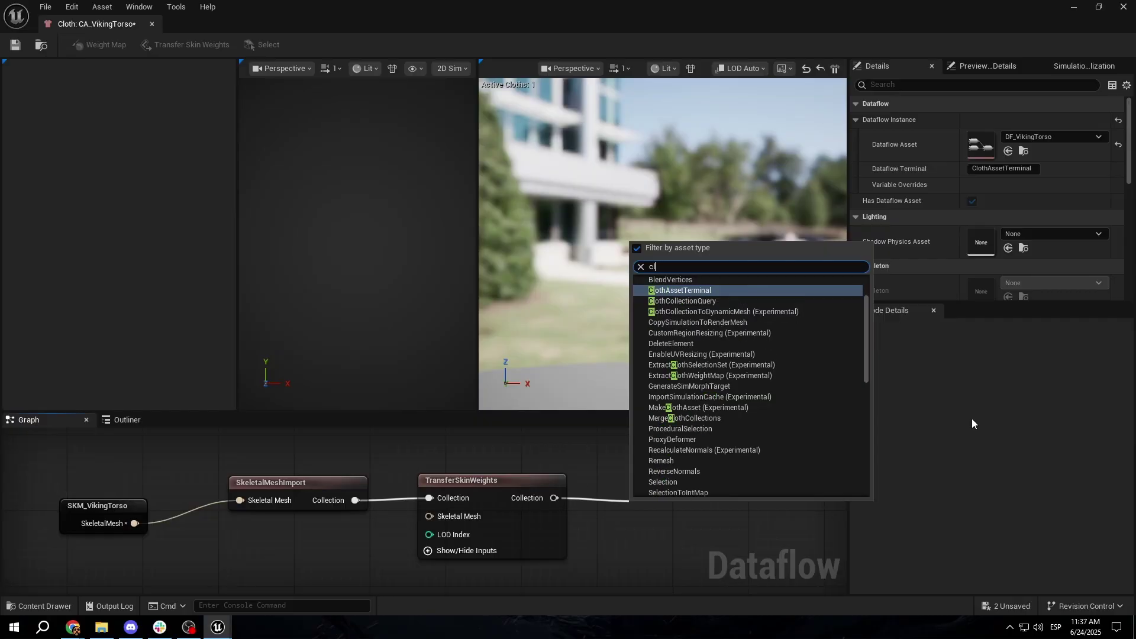
{"action": "type", "text": "oth"}
{"action": "key", "text": "Return"}
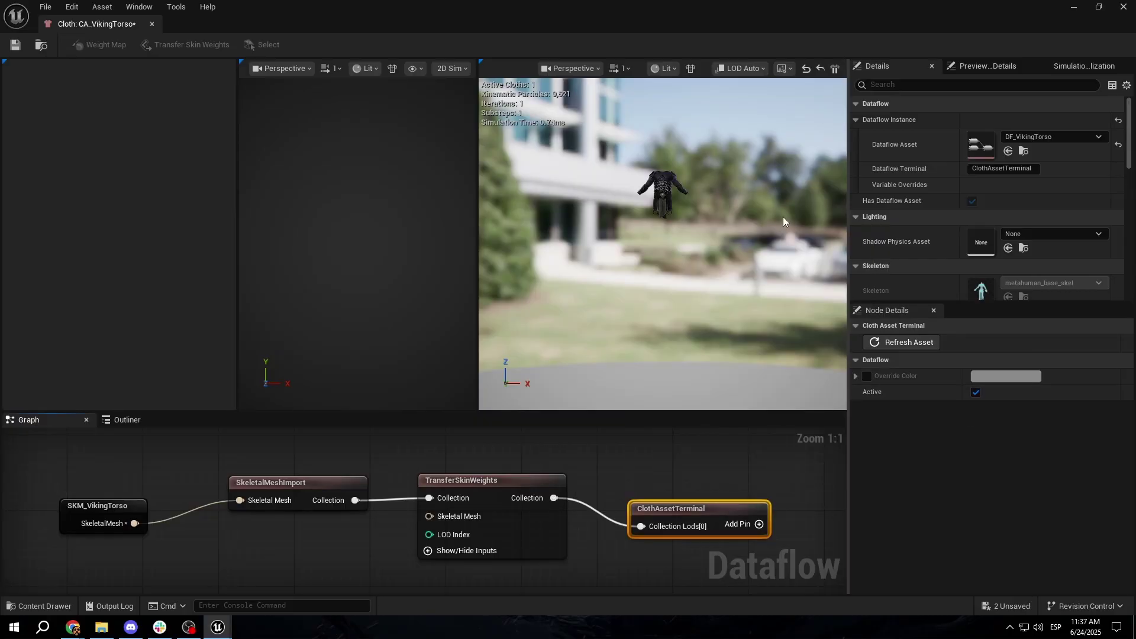
{"action": "left_click", "coordinate": [490, 491]}
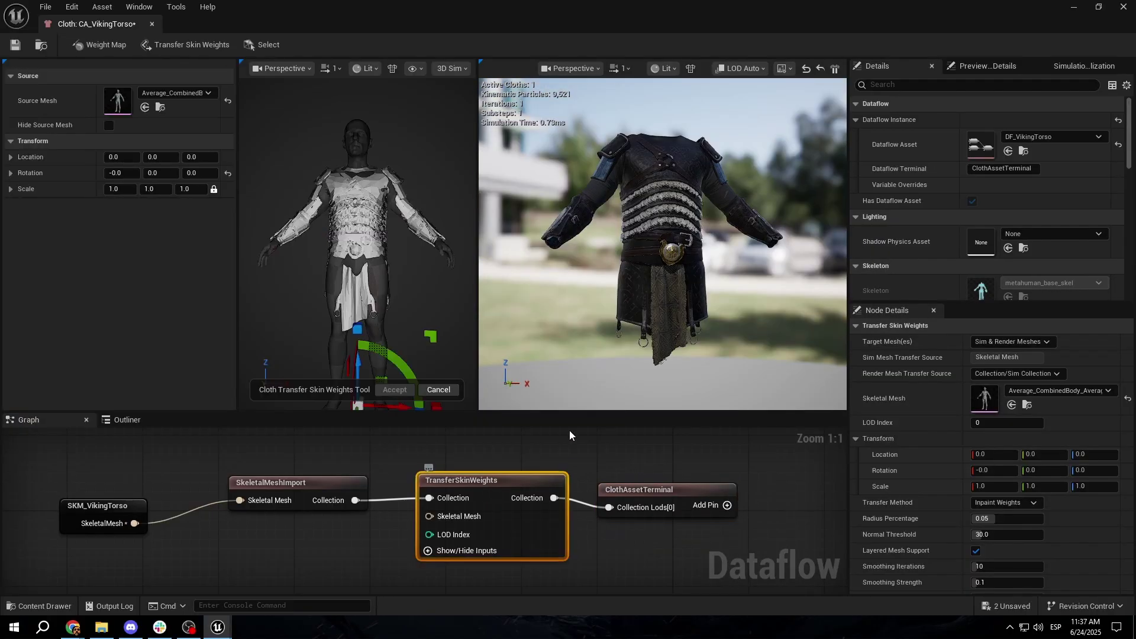
Step: Assign the Average_CombinedBody skeletal mesh as the preview scene's body
{"action": "left_click", "coordinate": [969, 66]}
{"action": "left_click", "coordinate": [1021, 154]}
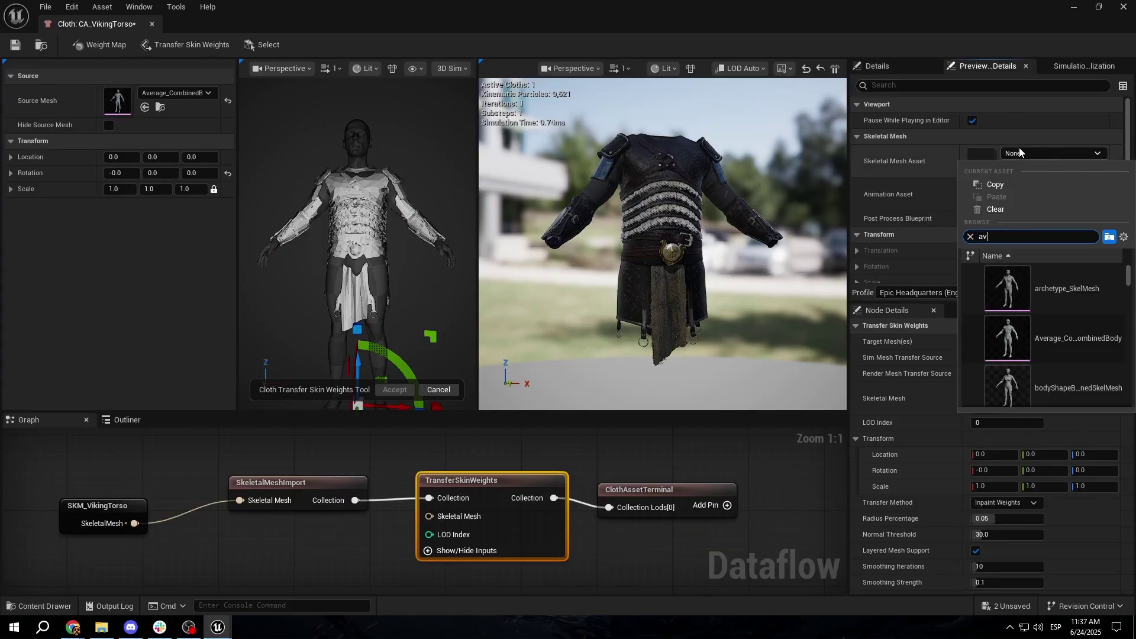
{"action": "type", "text": "average"}
{"action": "left_click", "coordinate": [1052, 290]}
Step: Set the preview animation to A_CC_Female_Walk_Fwd and play it briefly to test how the torso follows the body
{"action": "left_click", "coordinate": [1034, 187]}
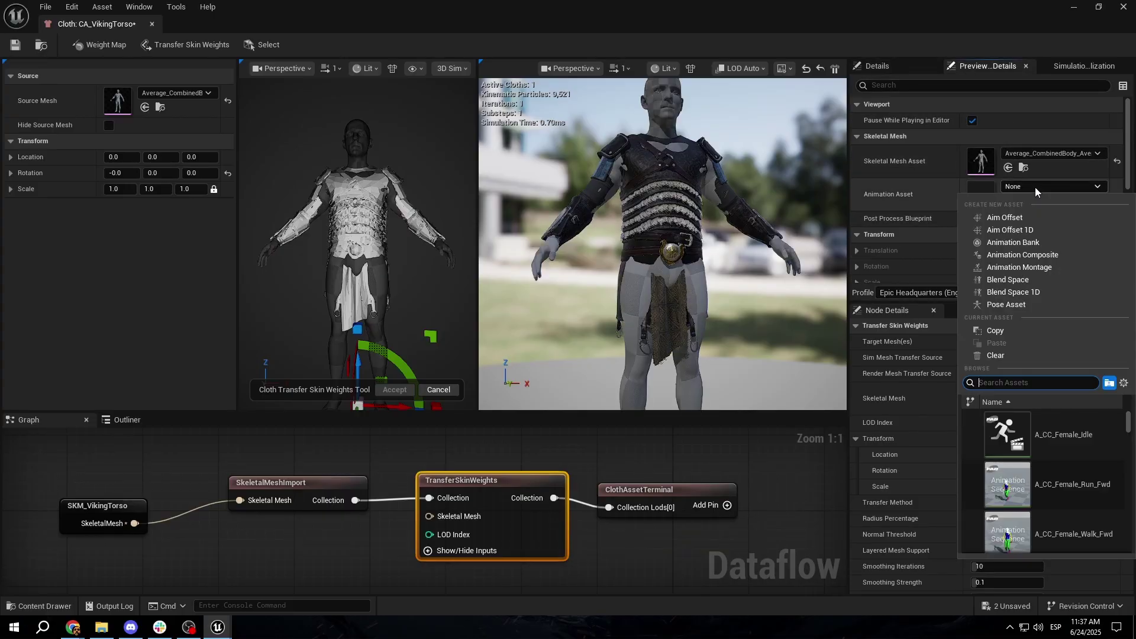
{"action": "type", "text": "wa"}
{"action": "left_click", "coordinate": [1059, 441]}
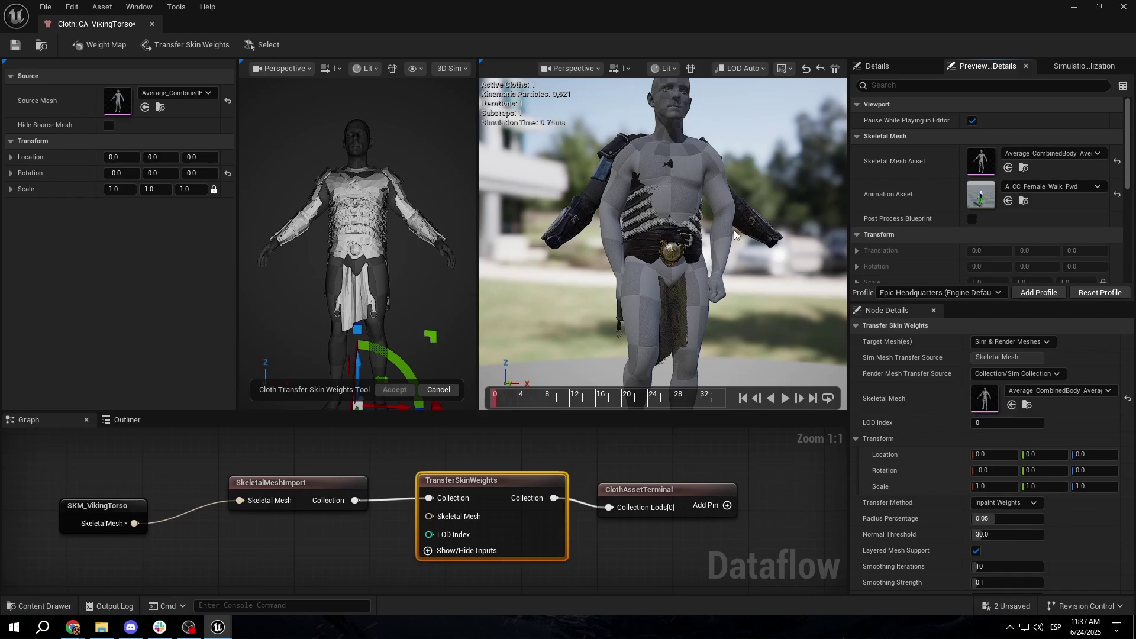
{"action": "left_click", "coordinate": [791, 399]}
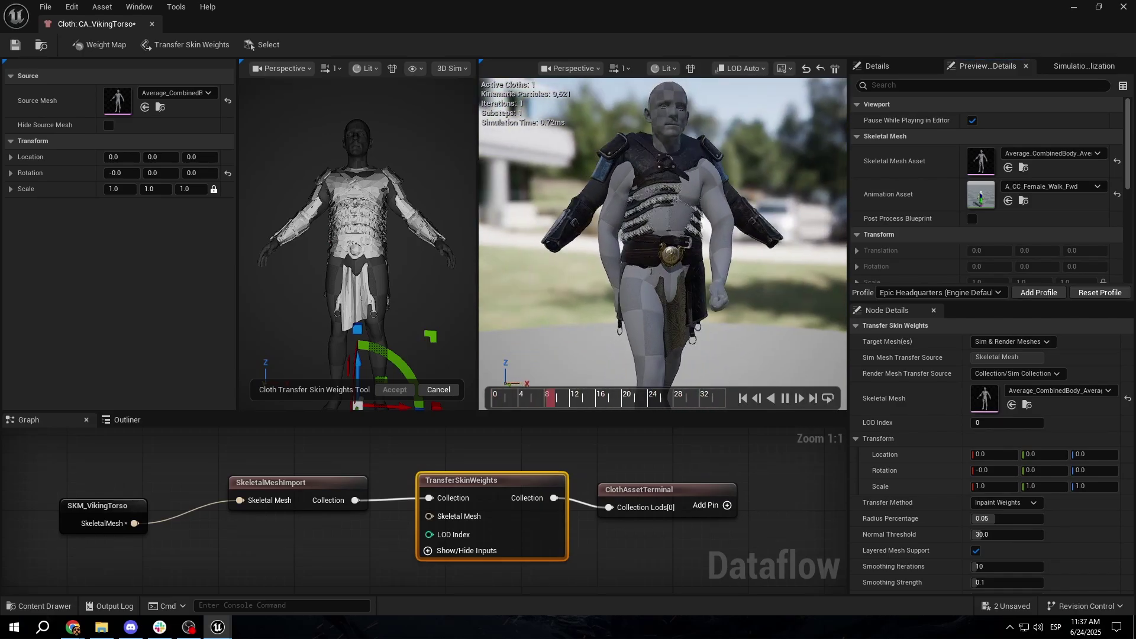
{"action": "left_click", "coordinate": [782, 400]}
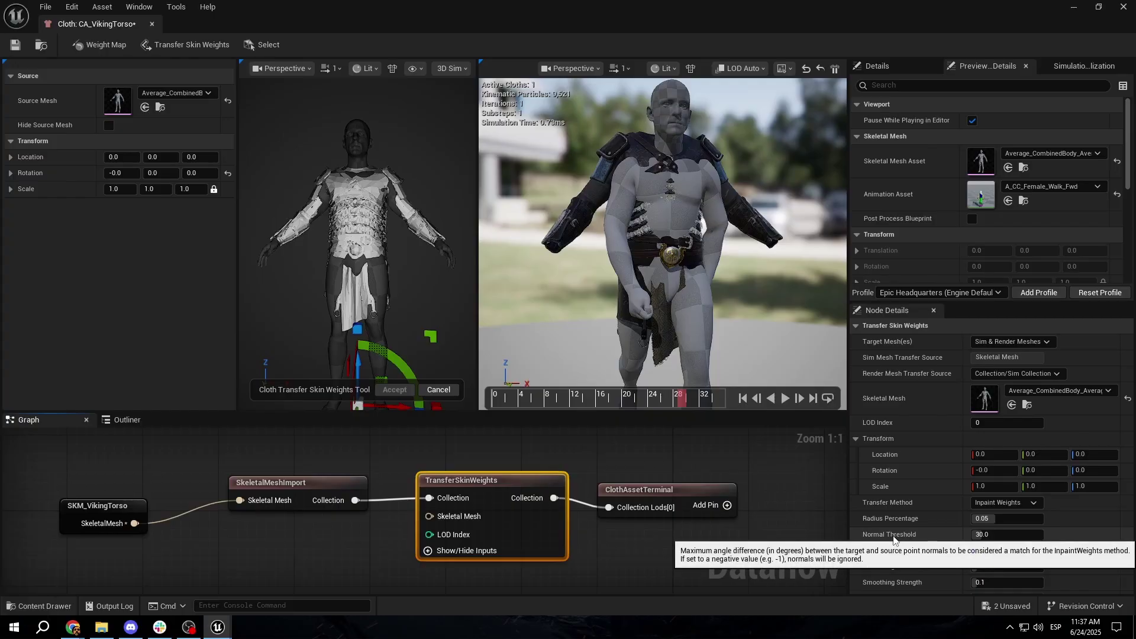
Step: Set the TransferSkinWeights radius percentage to 0.2 and its normal threshold to 90
{"action": "mouse_move", "coordinate": [896, 523]}
{"action": "left_click", "coordinate": [1006, 519]}
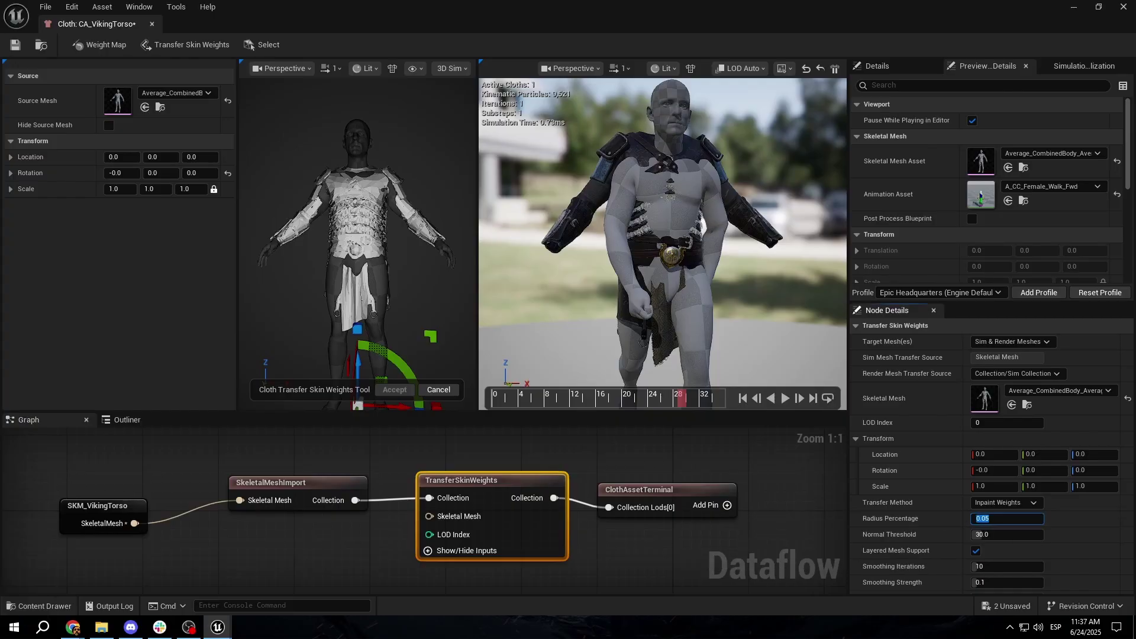
{"action": "type", "text": ".2"}
{"action": "key", "text": "Return"}
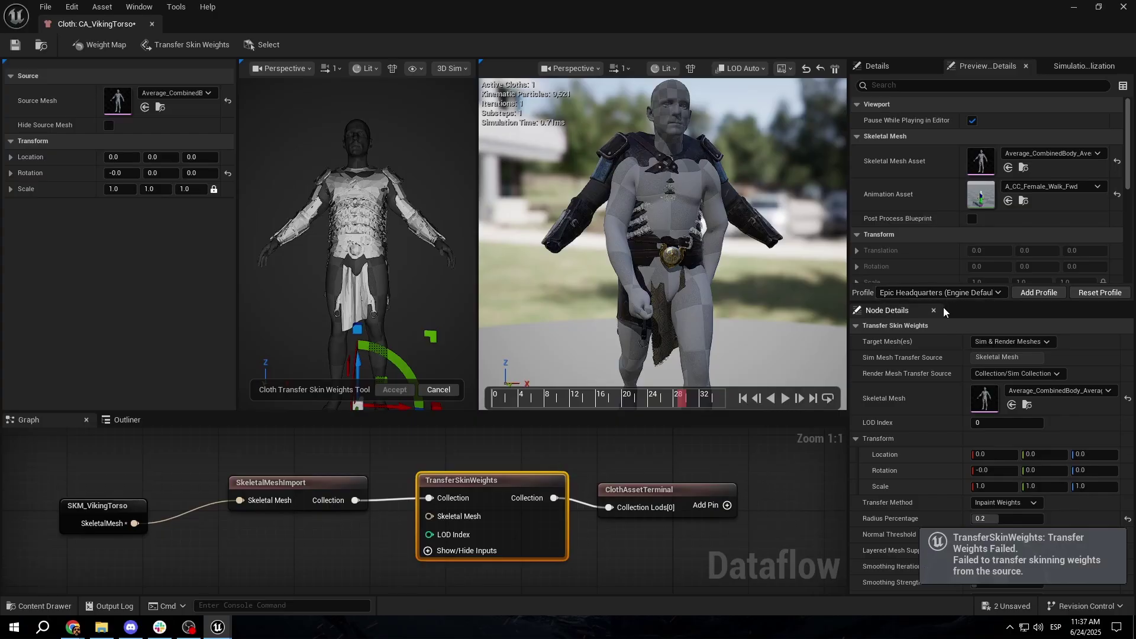
{"action": "left_click_drag", "start_coordinate": [947, 298], "coordinate": [948, 204]}
{"action": "left_click", "coordinate": [1041, 441]}
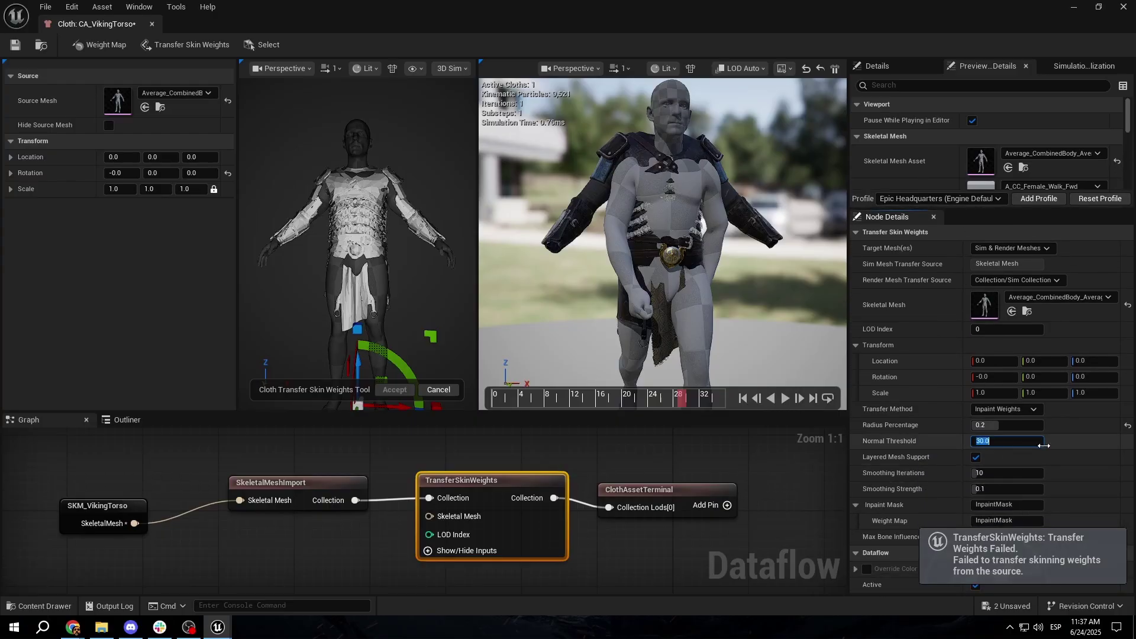
{"action": "type", "text": "90"}
{"action": "key", "text": "Return"}
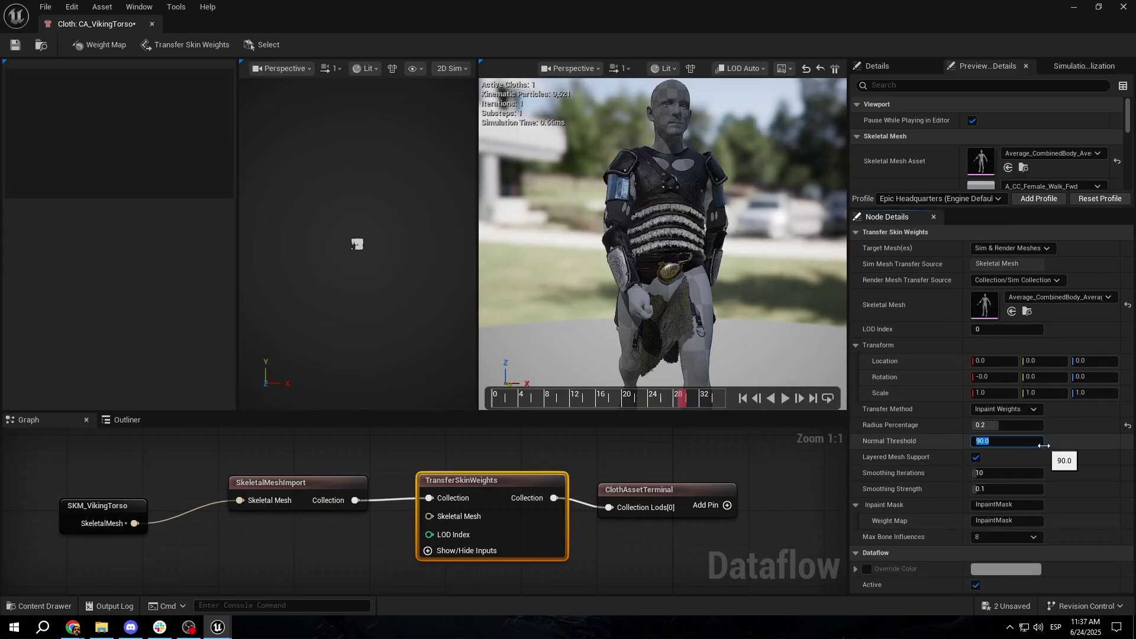
Step: Play the walk animation to check the torso's deformation, stop it, and save the CA_VikingTorso asset
{"action": "left_click", "coordinate": [784, 398]}
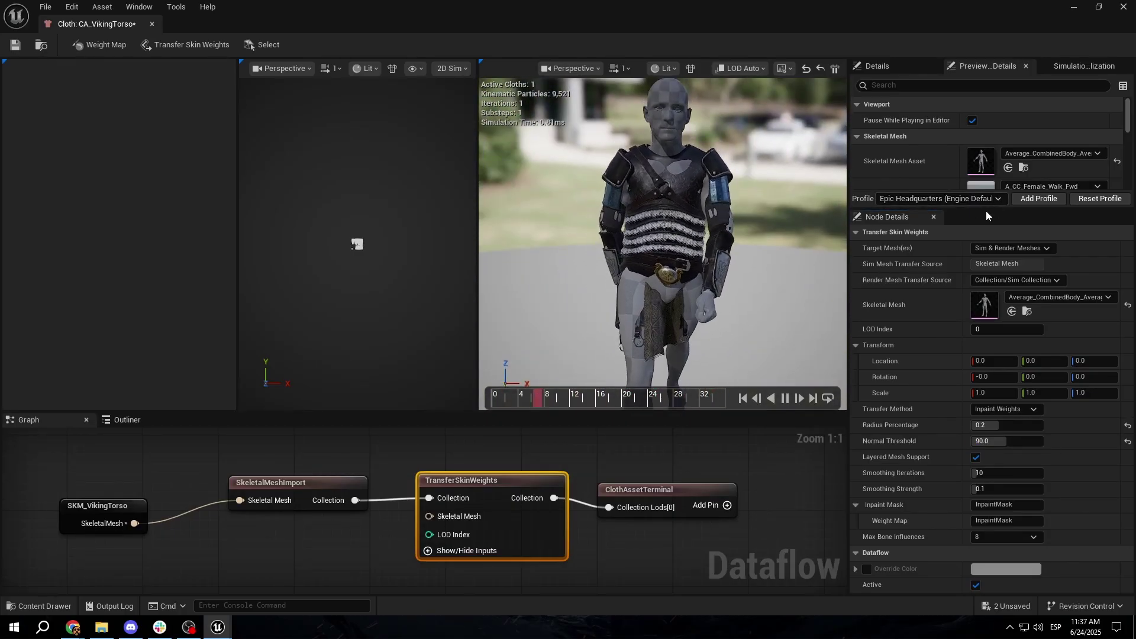
{"action": "left_click_drag", "start_coordinate": [986, 215], "coordinate": [986, 352]}
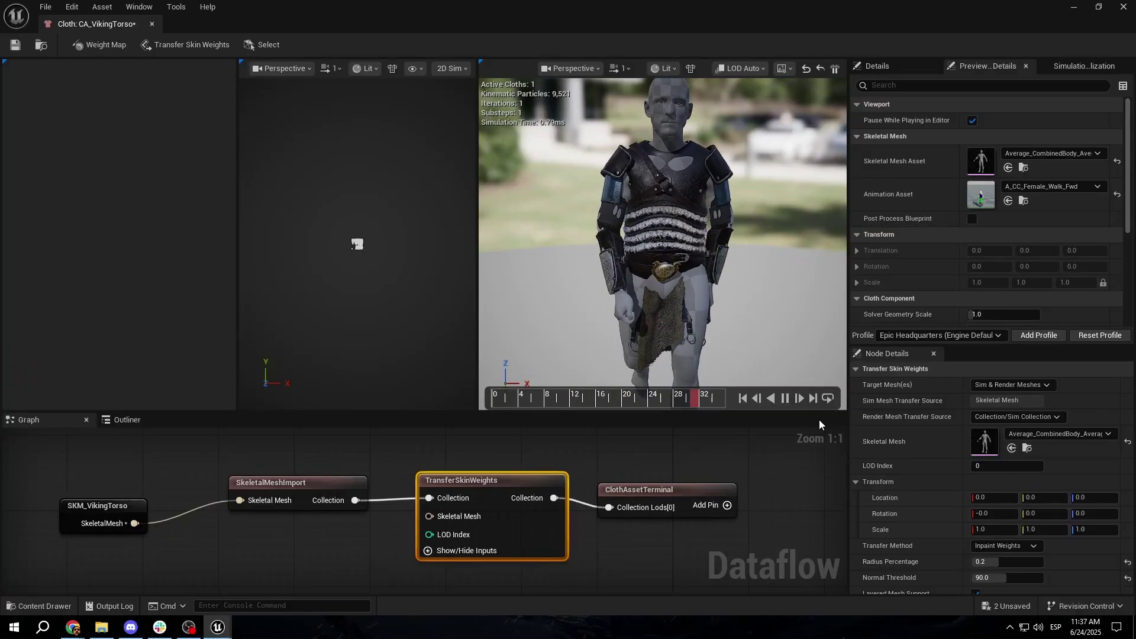
{"action": "left_click", "coordinate": [785, 398]}
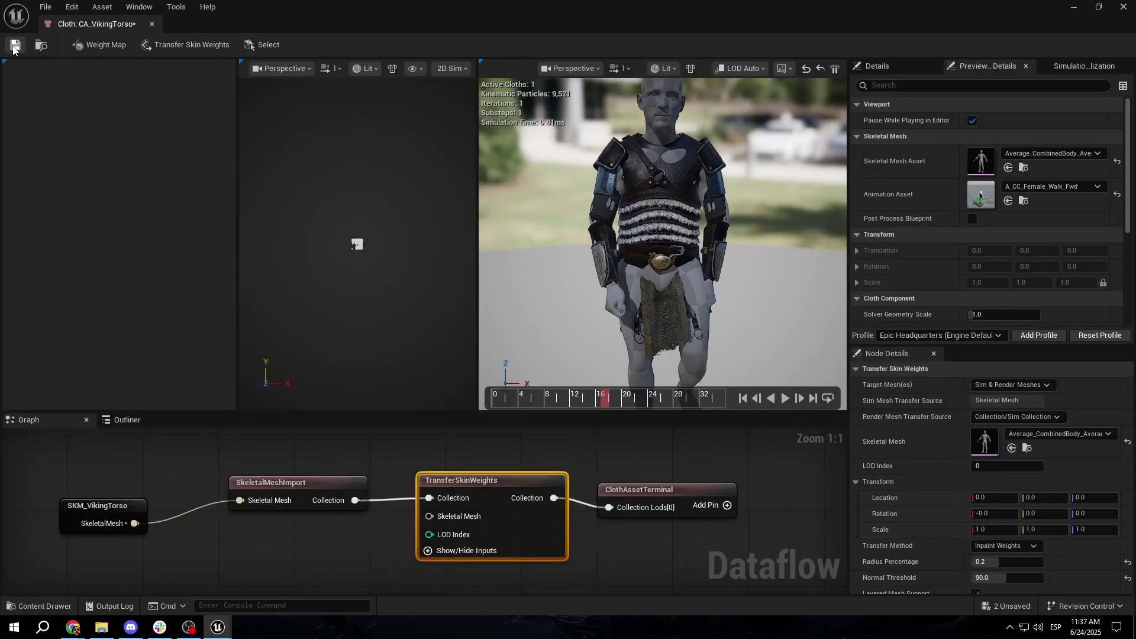
{"action": "left_click", "coordinate": [13, 47]}
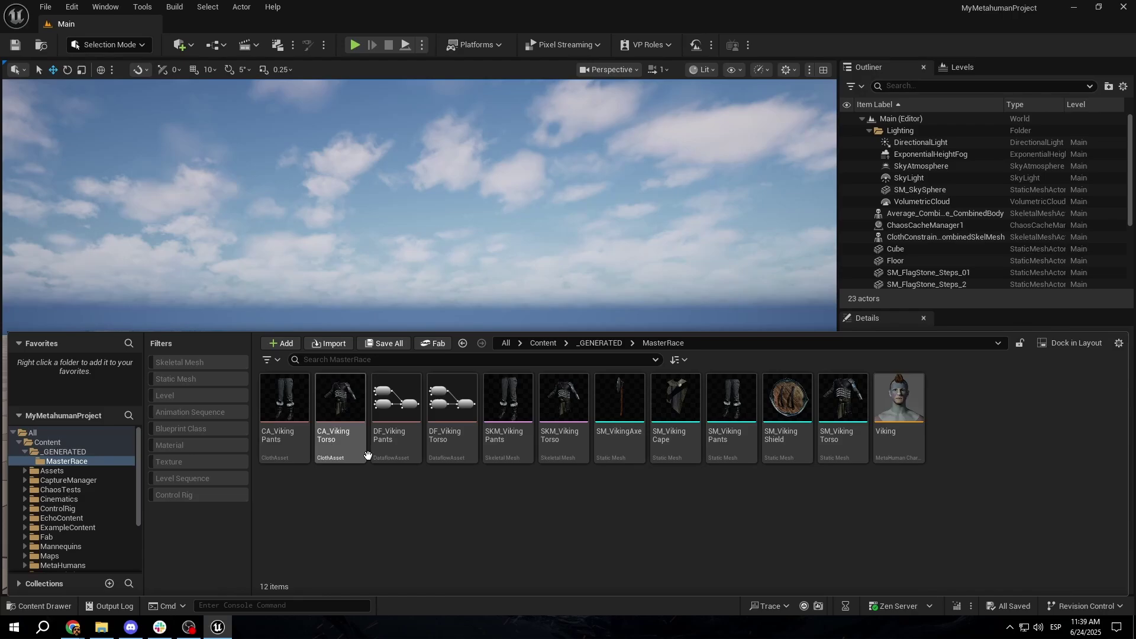
Step: Create an outfit asset named OA_VikingTorso in the MasterRace folder using the Resizable Outfit template
{"action": "right_click", "coordinate": [374, 509]}
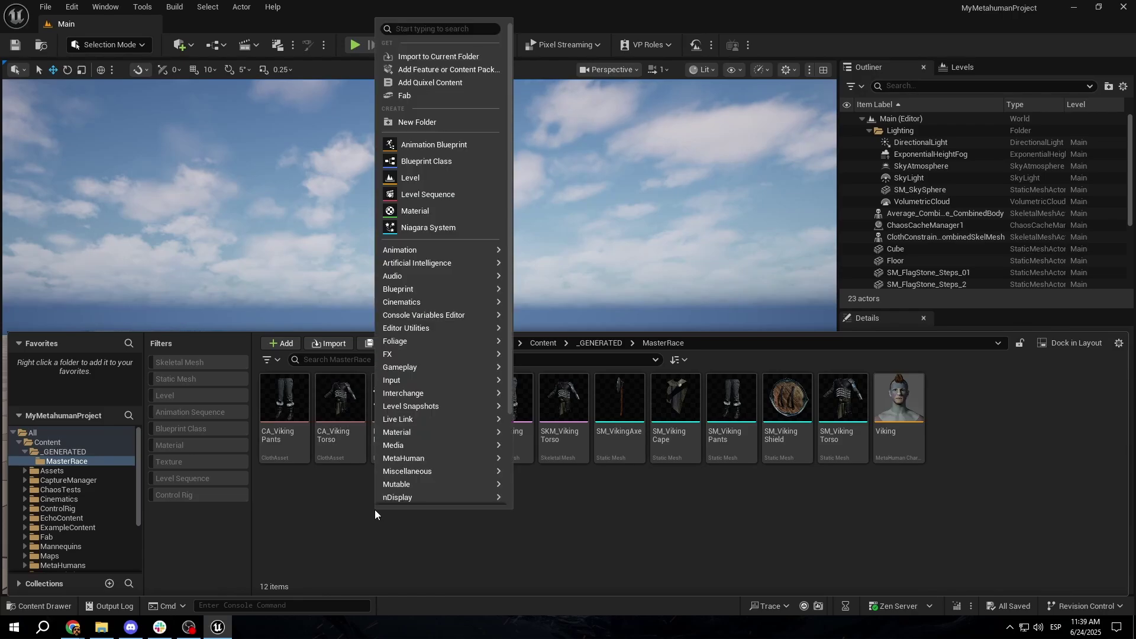
{"action": "type", "text": "cloth"}
{"action": "type", "text": "out"}
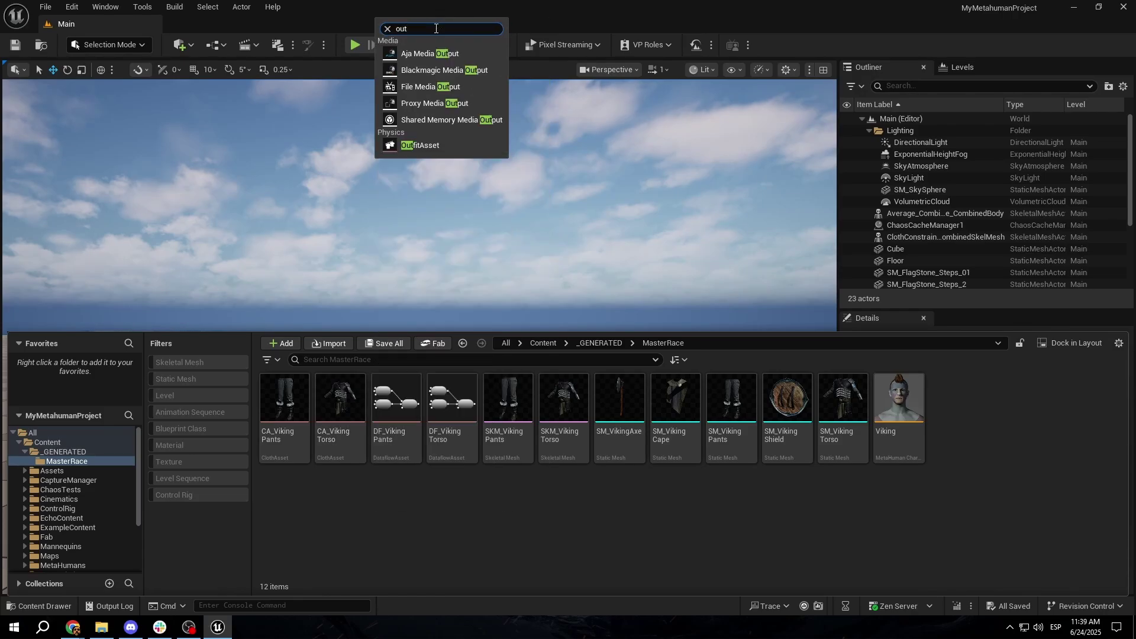
{"action": "left_click", "coordinate": [421, 145]}
{"action": "type", "text": "OA"}
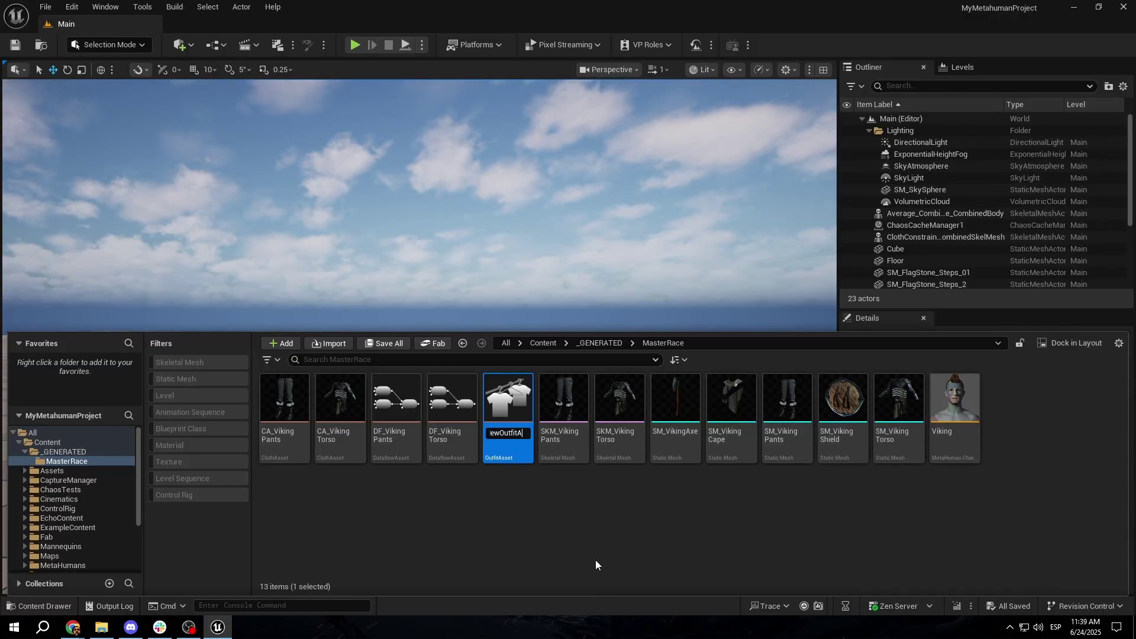
{"action": "type", "text": "_VikingTorso"}
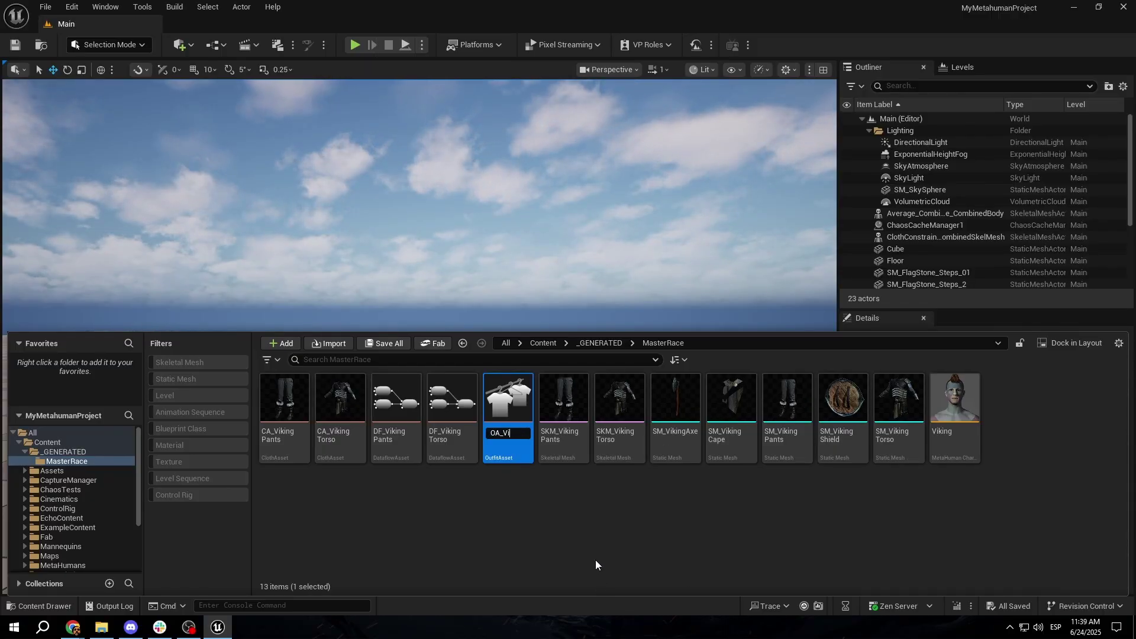
{"action": "key", "text": "Return"}
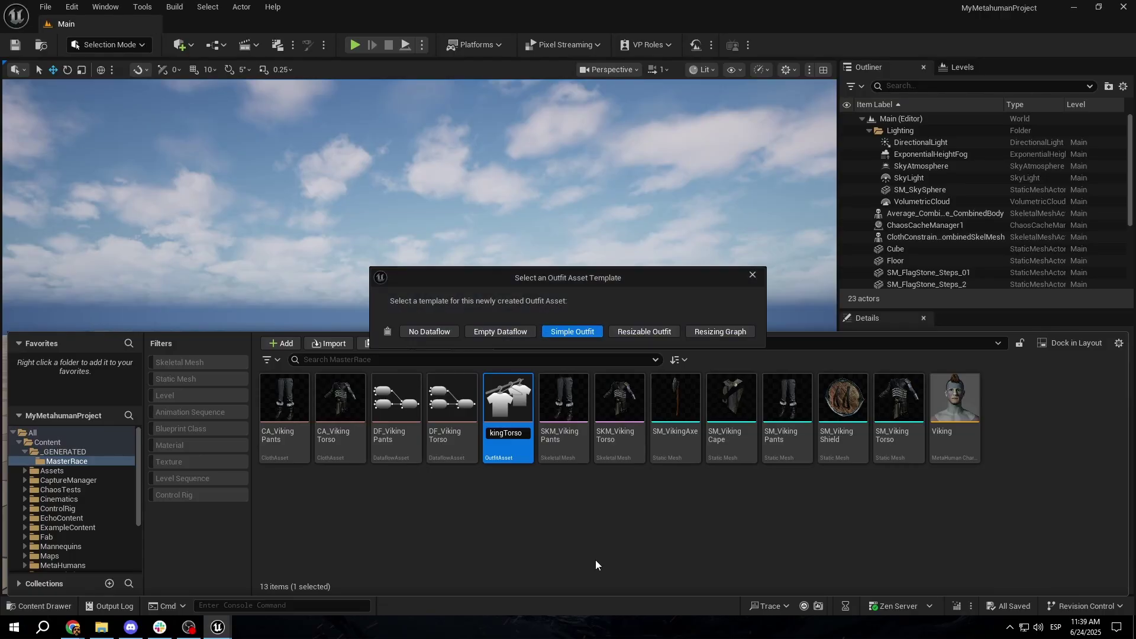
{"action": "left_click", "coordinate": [638, 332]}
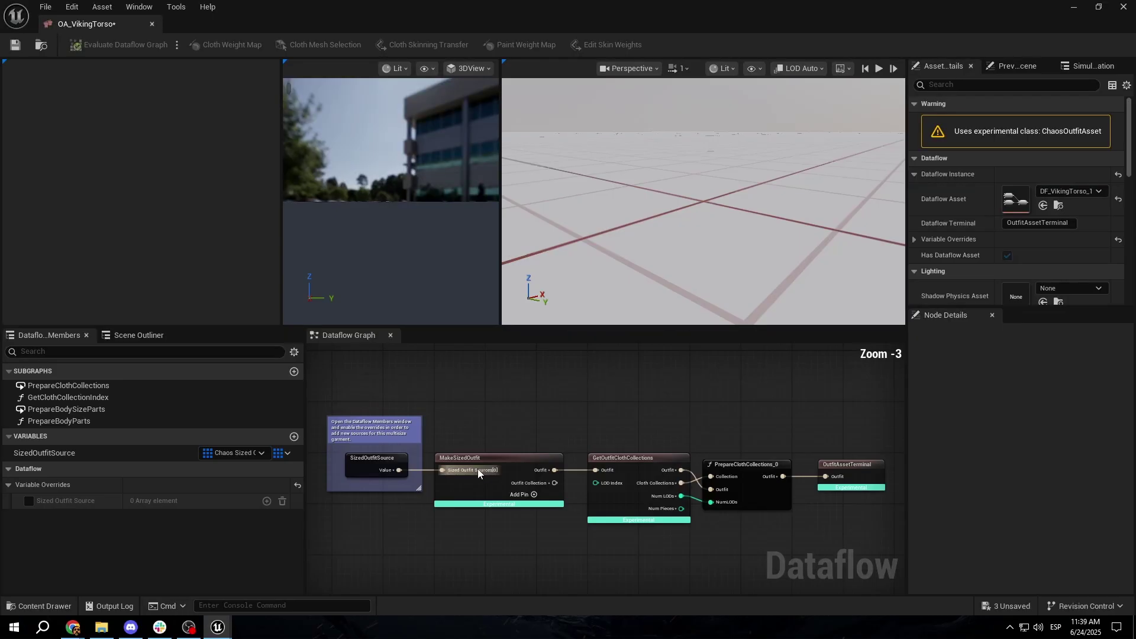
Step: Enable the Sized Outfit Source override and add one source entry containing one source body part slot
{"action": "left_click", "coordinate": [29, 501]}
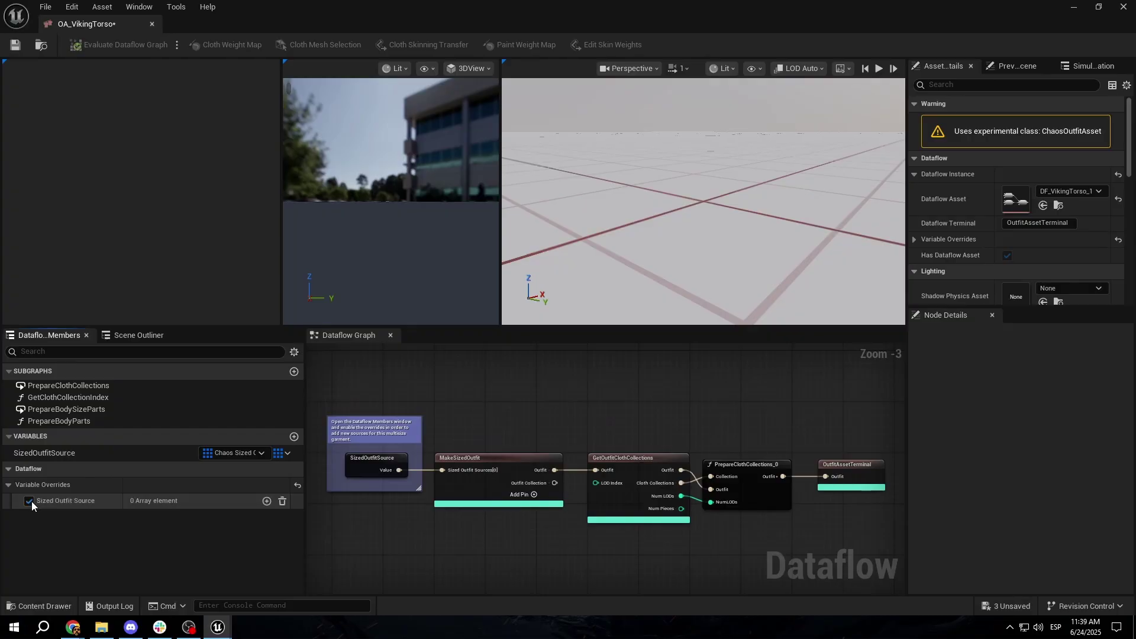
{"action": "left_click", "coordinate": [267, 501]}
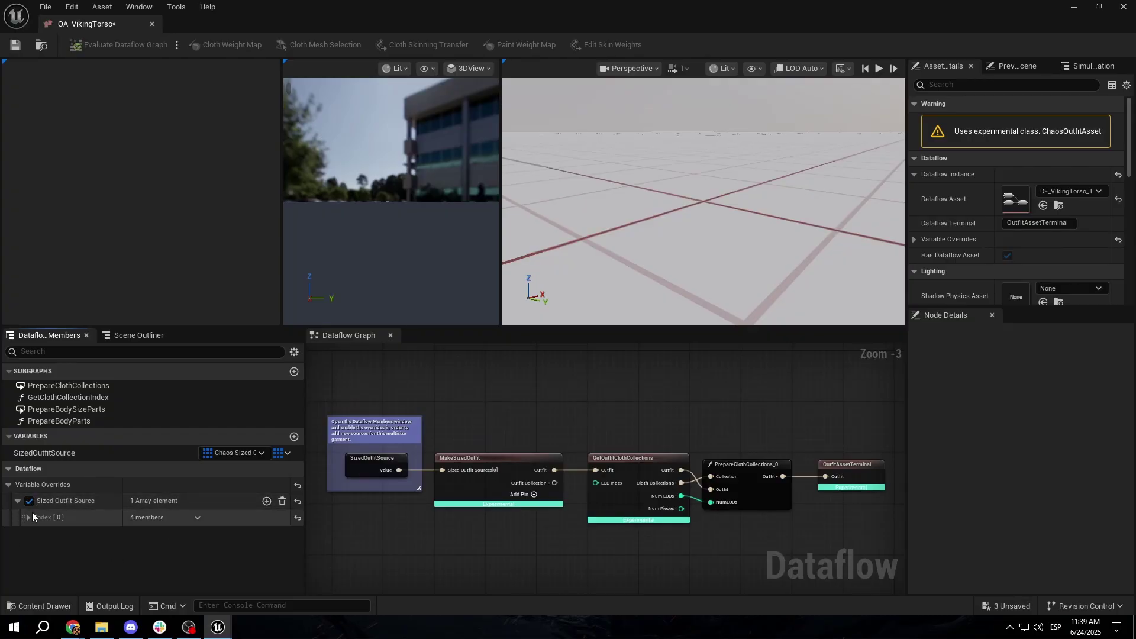
{"action": "left_click", "coordinate": [27, 517]}
{"action": "scroll", "coordinate": [31, 526], "scroll_direction": "down", "scroll_amount": 1}
{"action": "left_click", "coordinate": [37, 569]}
{"action": "scroll", "coordinate": [41, 567], "scroll_direction": "down", "scroll_amount": 2}
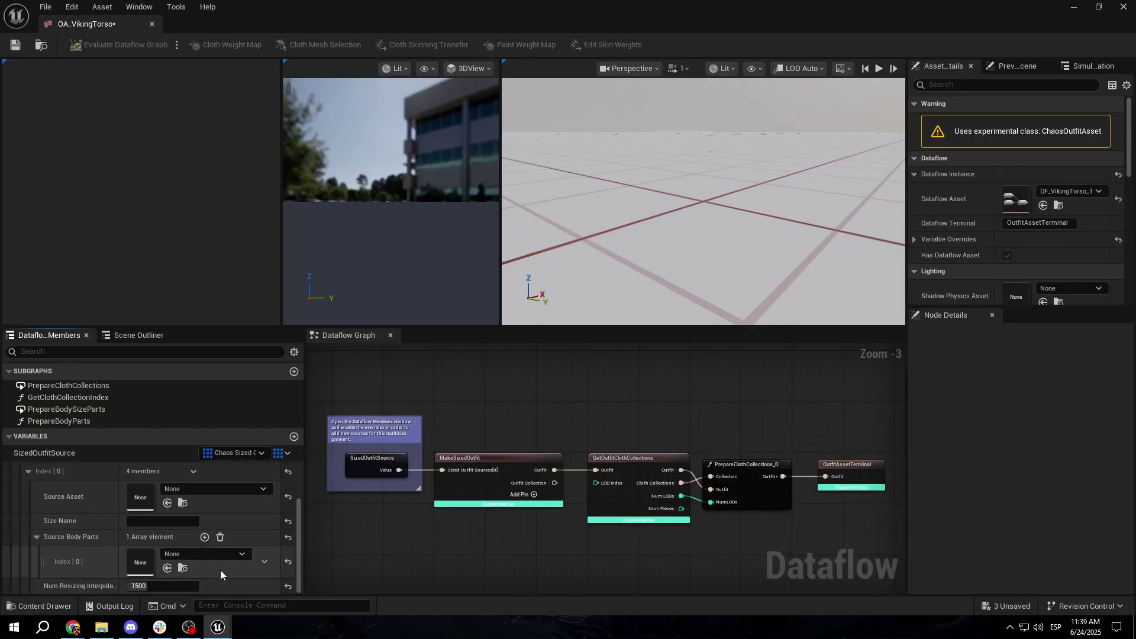
Step: Assign Average_CombinedBody as the source body part and CA_VikingTorso as the source asset, and save the outfit asset
{"action": "left_click", "coordinate": [213, 552]}
{"action": "type", "text": "average"}
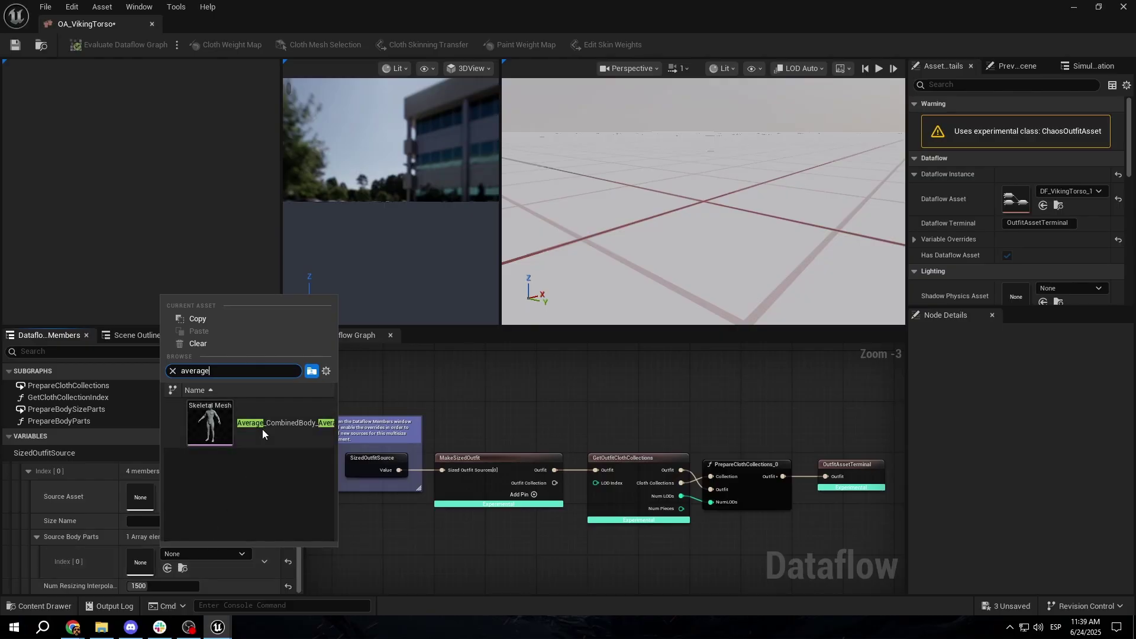
{"action": "left_click", "coordinate": [262, 424]}
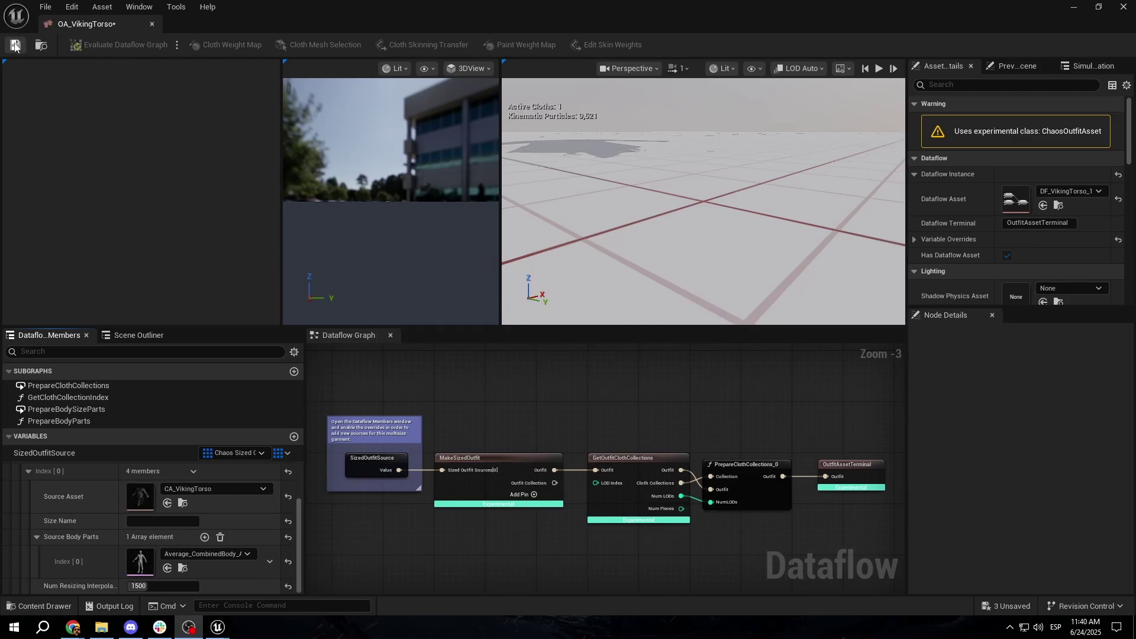
{"action": "left_click", "coordinate": [15, 46]}
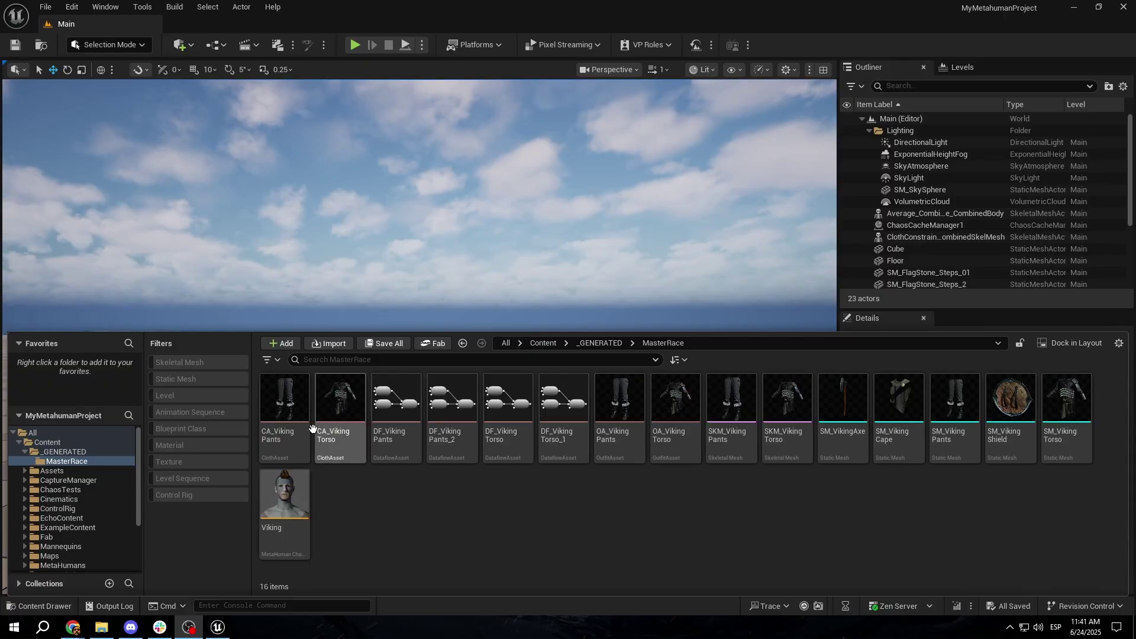
Step: Create a MetaHuman Wardrobe Item named MW_VikingTorso in the MasterRace folder
{"action": "right_click", "coordinate": [549, 525]}
{"action": "type", "text": "war"}
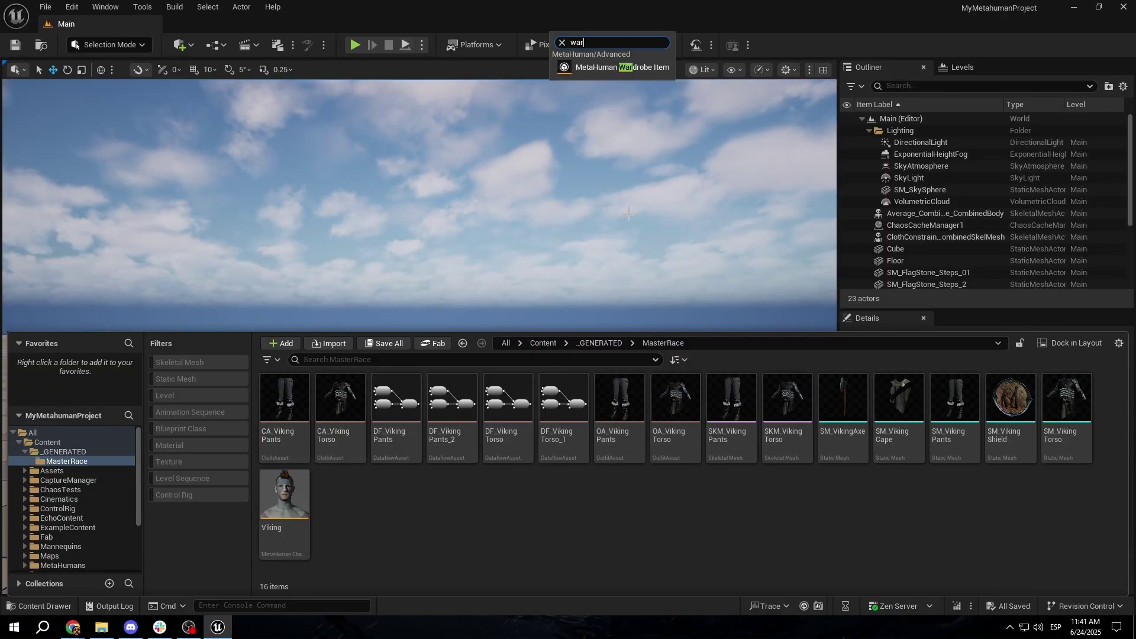
{"action": "left_click", "coordinate": [616, 72]}
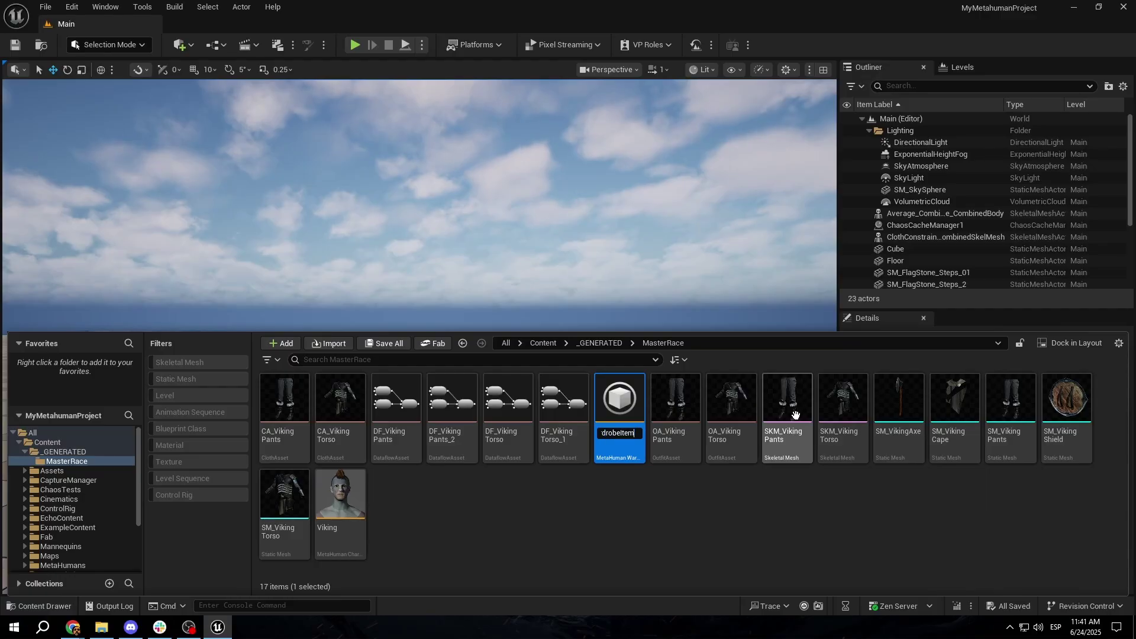
{"action": "type", "text": "MEW"}
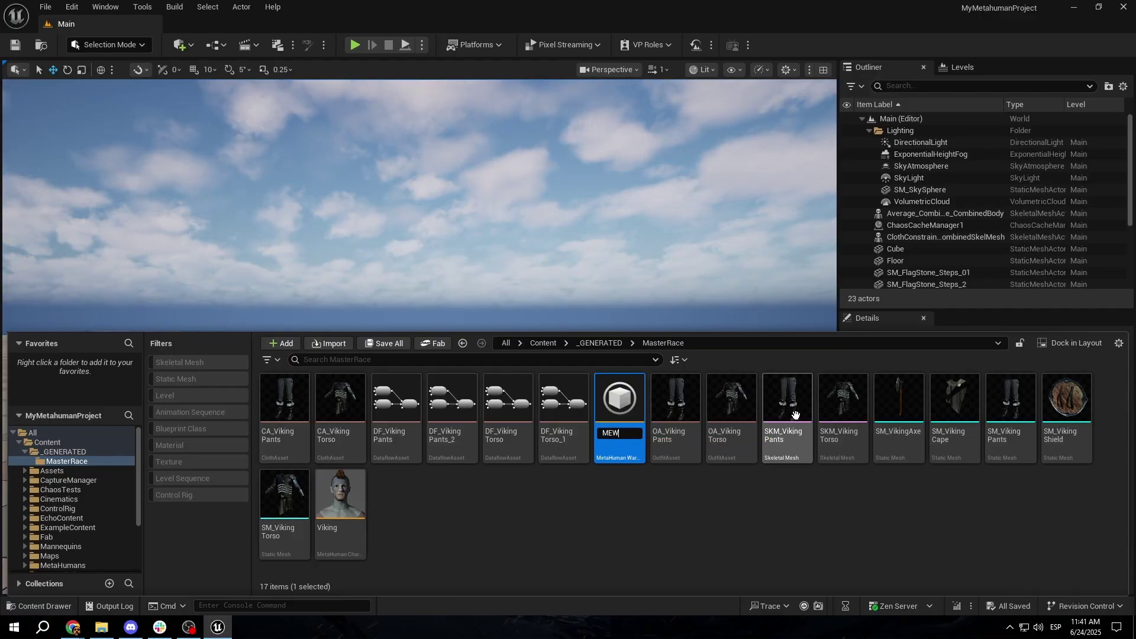
{"action": "type", "text": "VikingTors"}
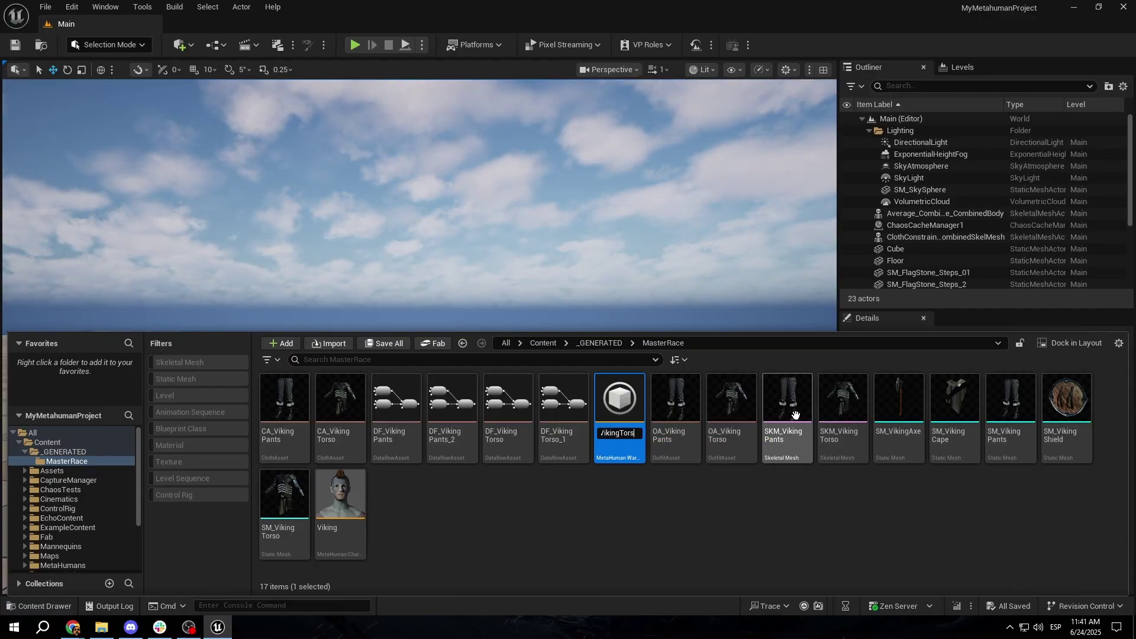
{"action": "type", "text": "o"}
{"action": "key", "text": "Return"}
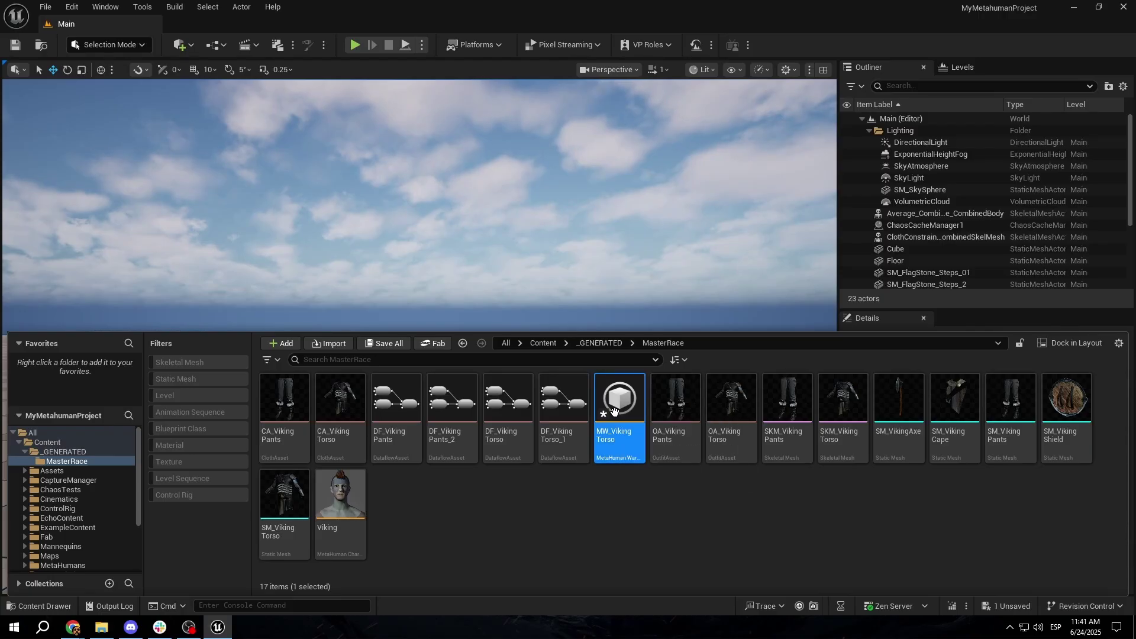
Step: Open the MW_VikingTorso wardrobe item and set its principal asset to OA_VikingTorso
{"action": "double_click", "coordinate": [613, 411]}
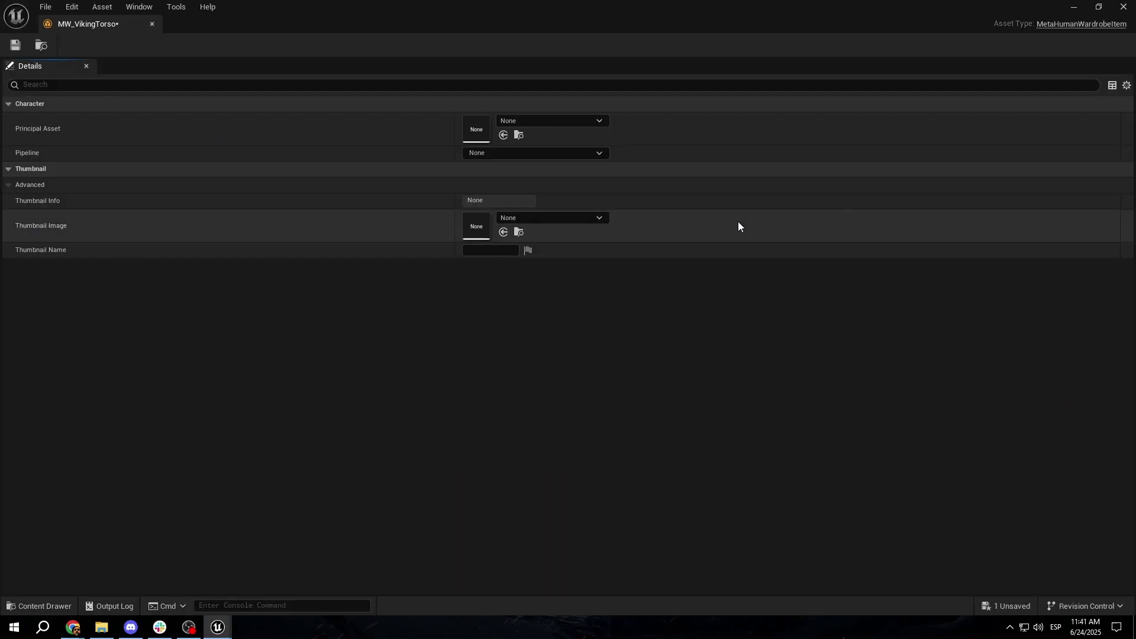
{"action": "left_click", "coordinate": [545, 125]}
{"action": "type", "text": "vikingtorso"}
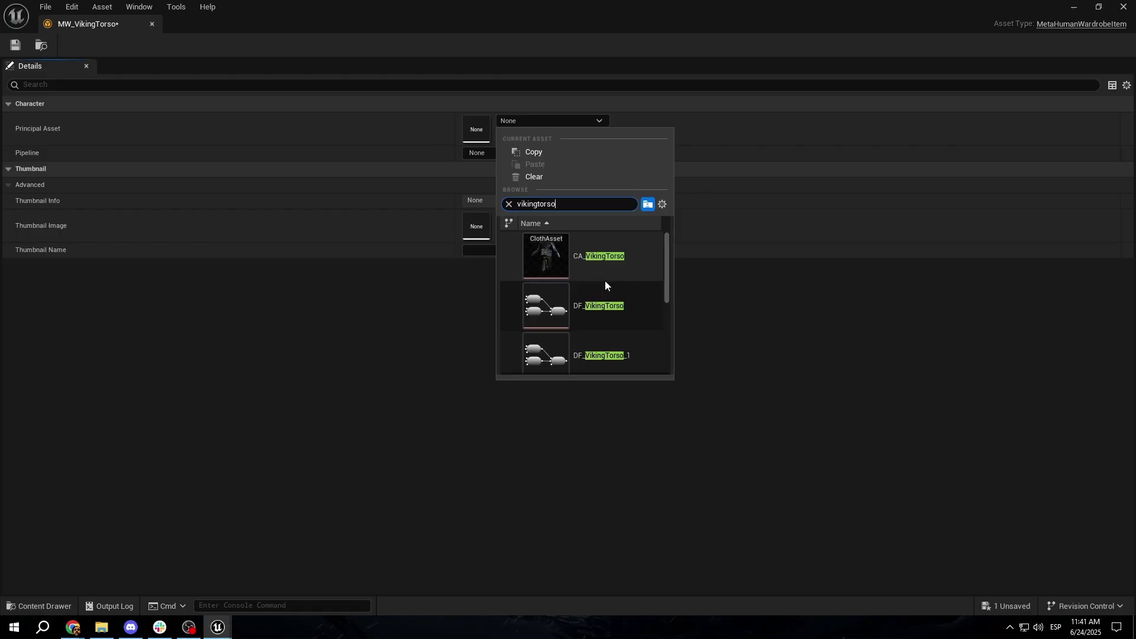
{"action": "scroll", "coordinate": [604, 286], "scroll_direction": "down", "scroll_amount": 5}
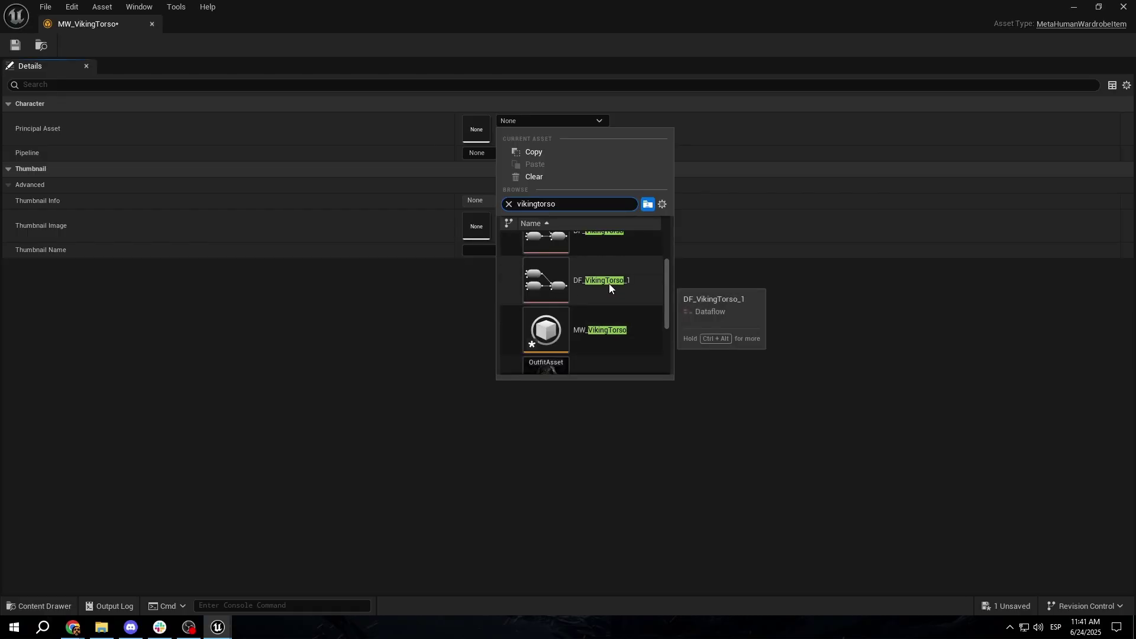
{"action": "left_click", "coordinate": [599, 278]}
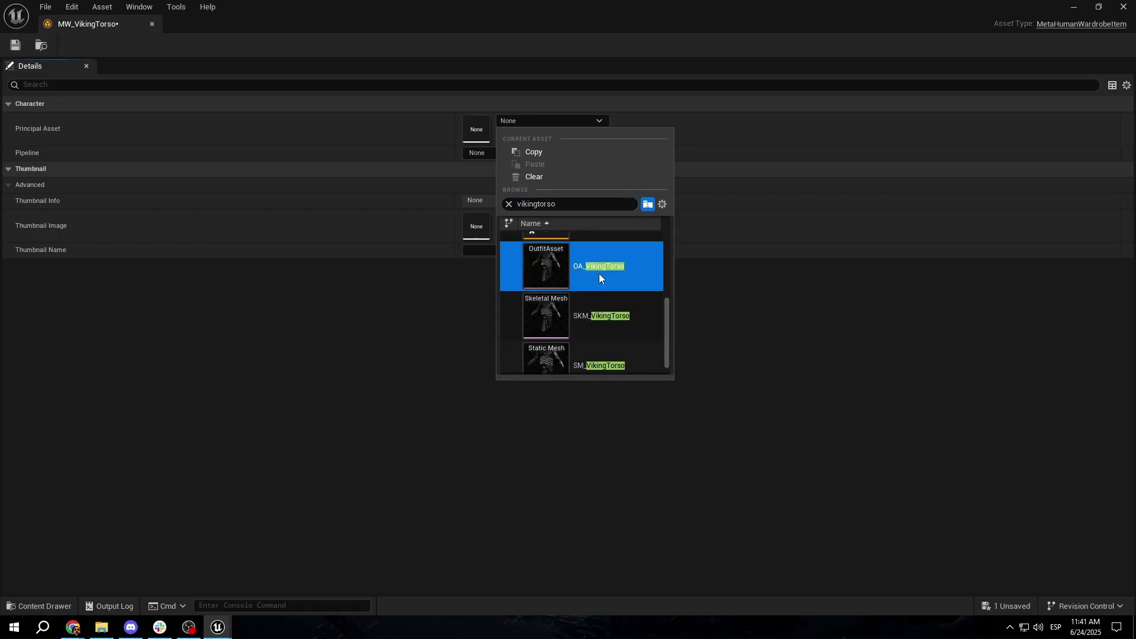
Step: Set the wardrobe item's pipeline to MetaHuman Outfit Pipeline and its editor pipeline to MetaHuman Outfit Editor Pipeline
{"action": "left_click", "coordinate": [491, 153]}
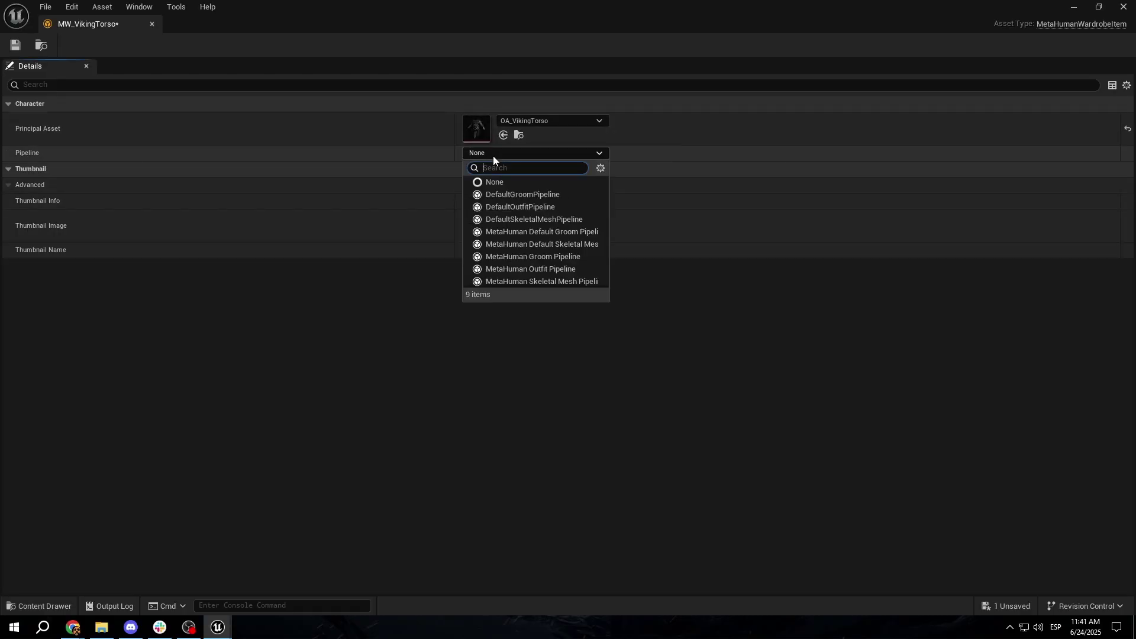
{"action": "left_click", "coordinate": [595, 269]}
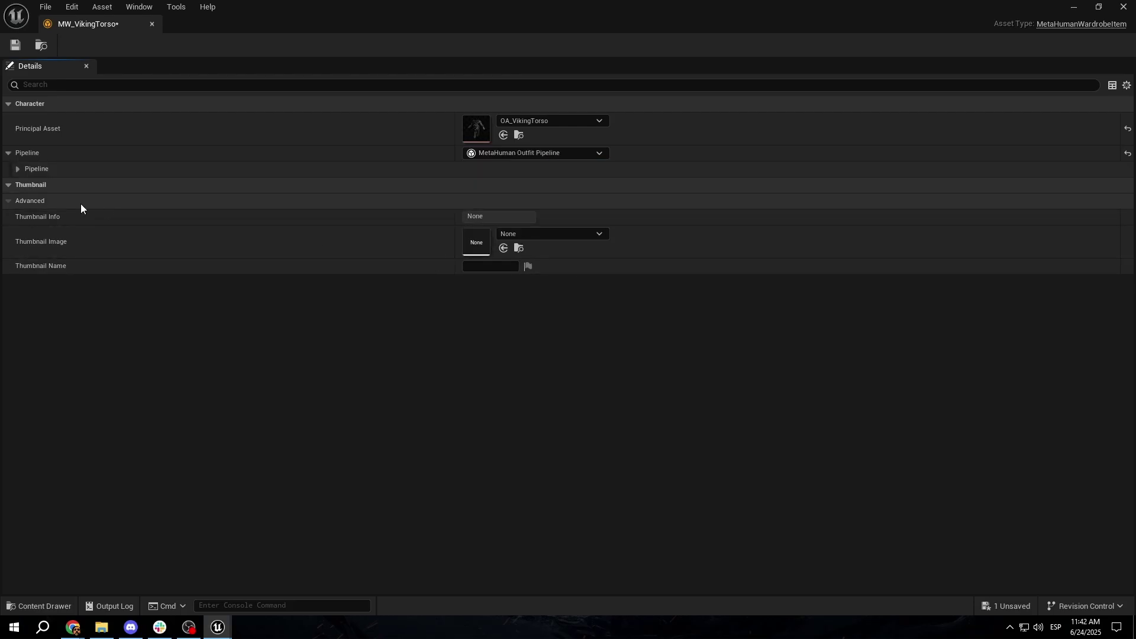
{"action": "left_click", "coordinate": [19, 169]}
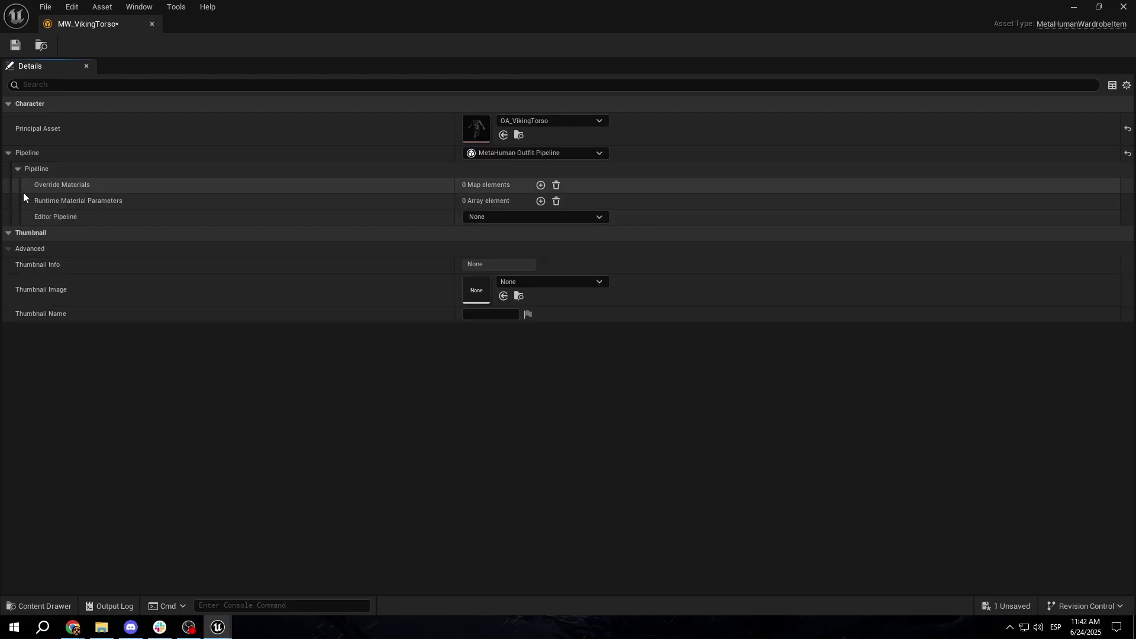
{"action": "left_click", "coordinate": [524, 217]}
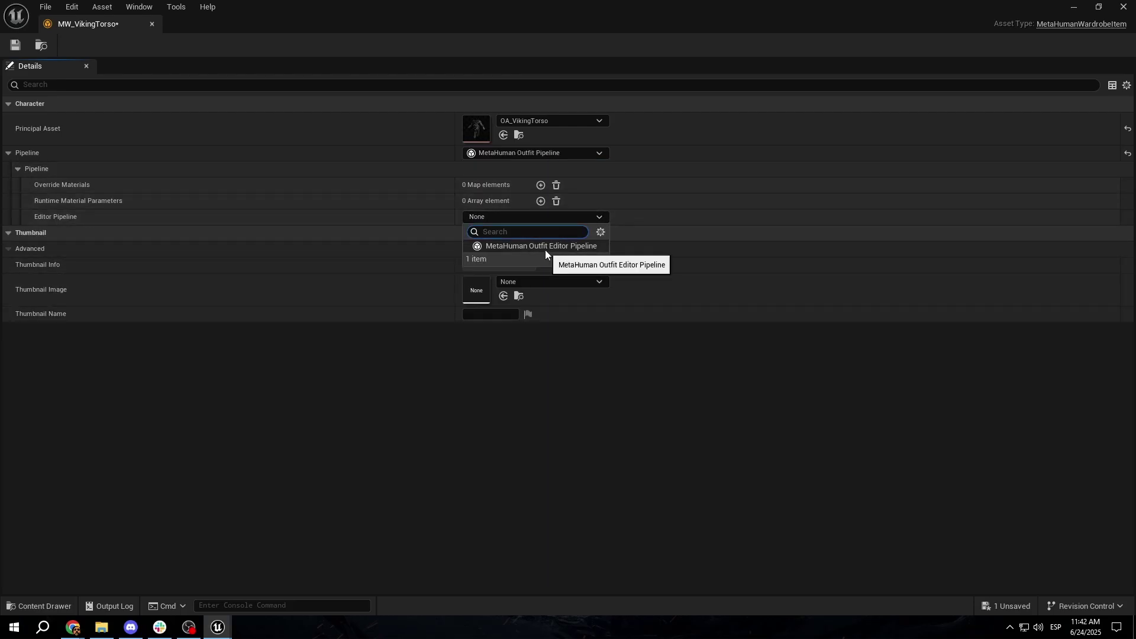
{"action": "left_click", "coordinate": [545, 249]}
Step: Expand the editor pipeline's outfit settings and look at the textures offered for the Body Hidden Face Map
{"action": "left_click", "coordinate": [26, 217]}
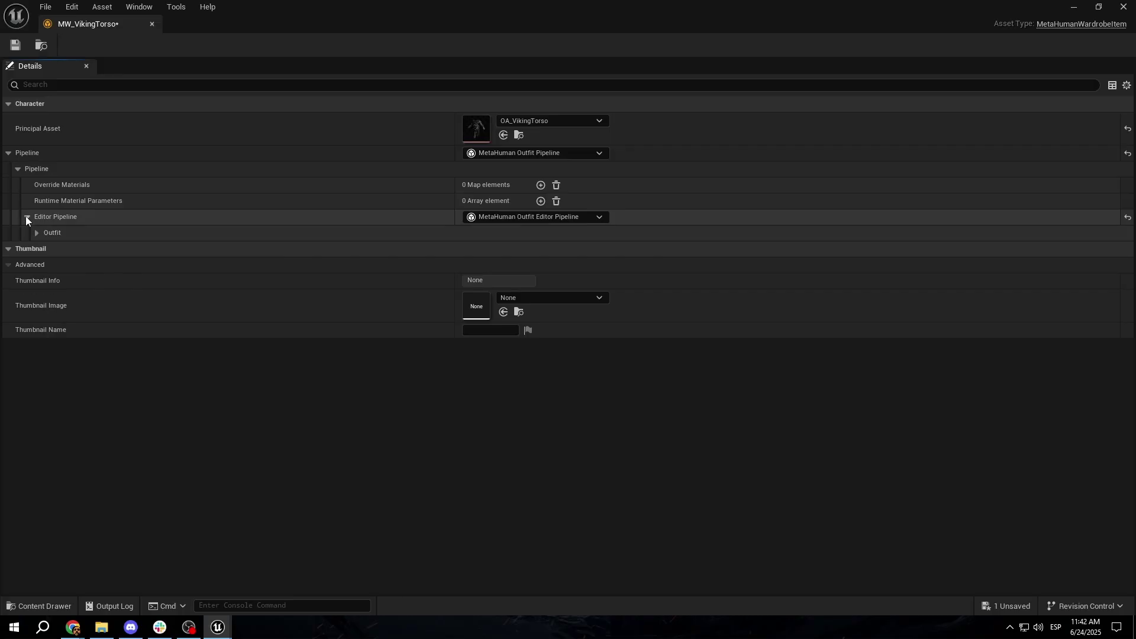
{"action": "left_click", "coordinate": [36, 232]}
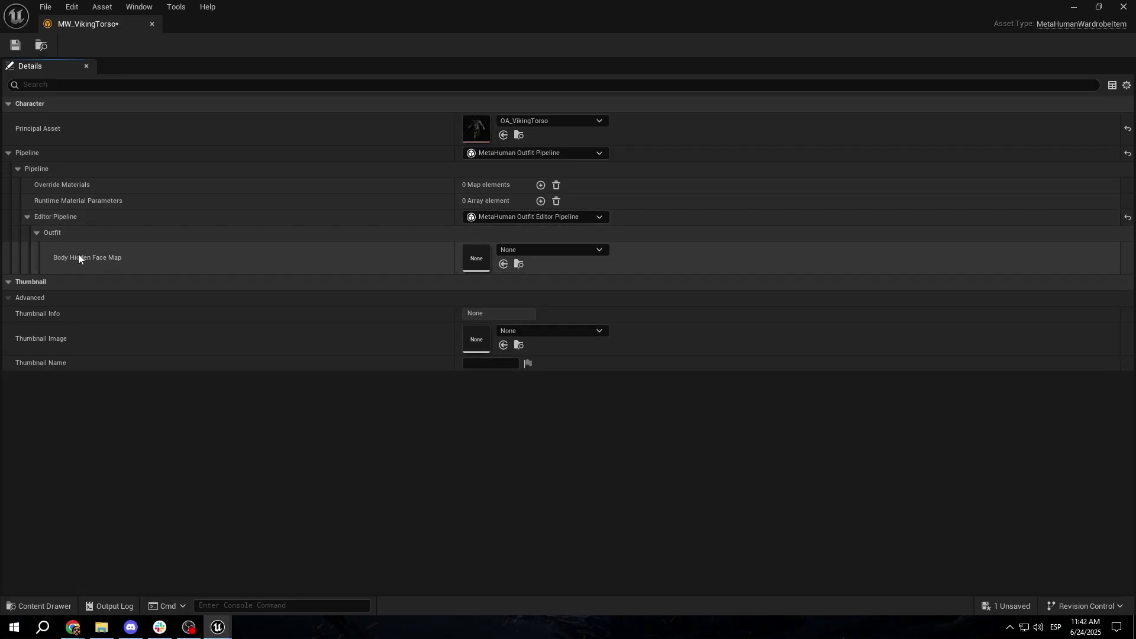
{"action": "left_click", "coordinate": [573, 253]}
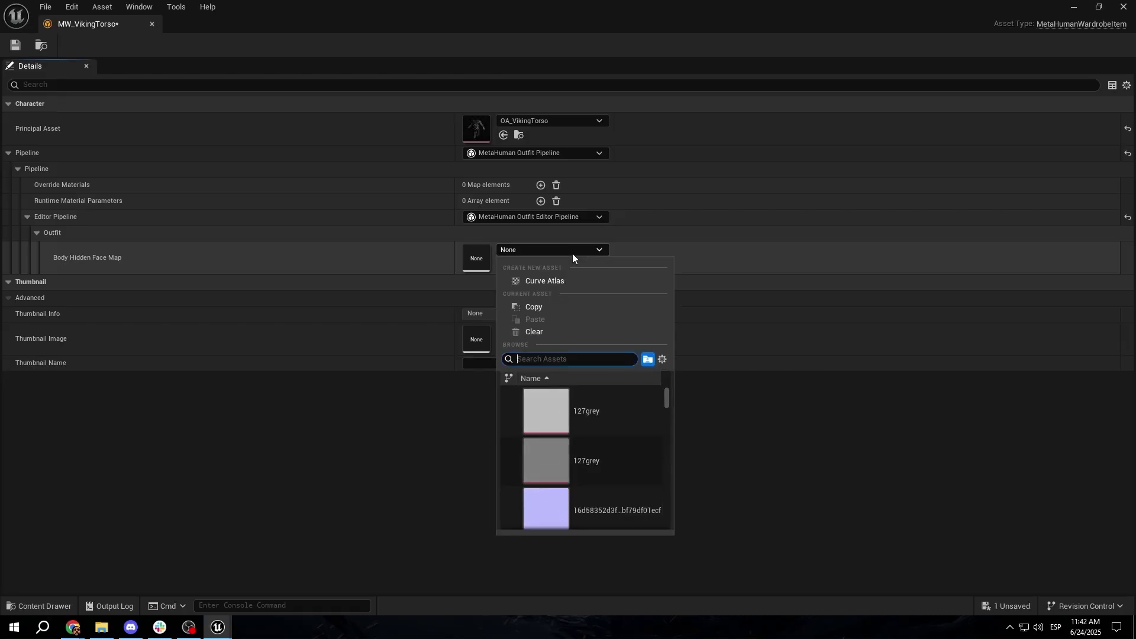
{"action": "left_click", "coordinate": [267, 475]}
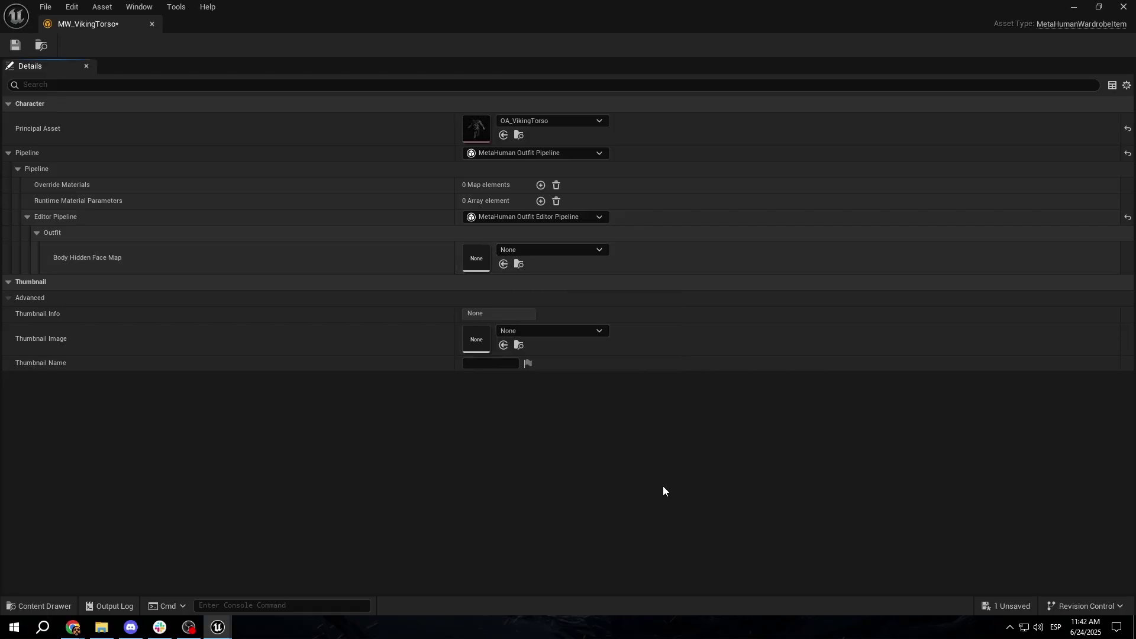
Step: Search Fab for techwear and add the free MetaHuman Techwear Outfit by Epic Games to the project
{"action": "key", "text": "ctrl+space"}
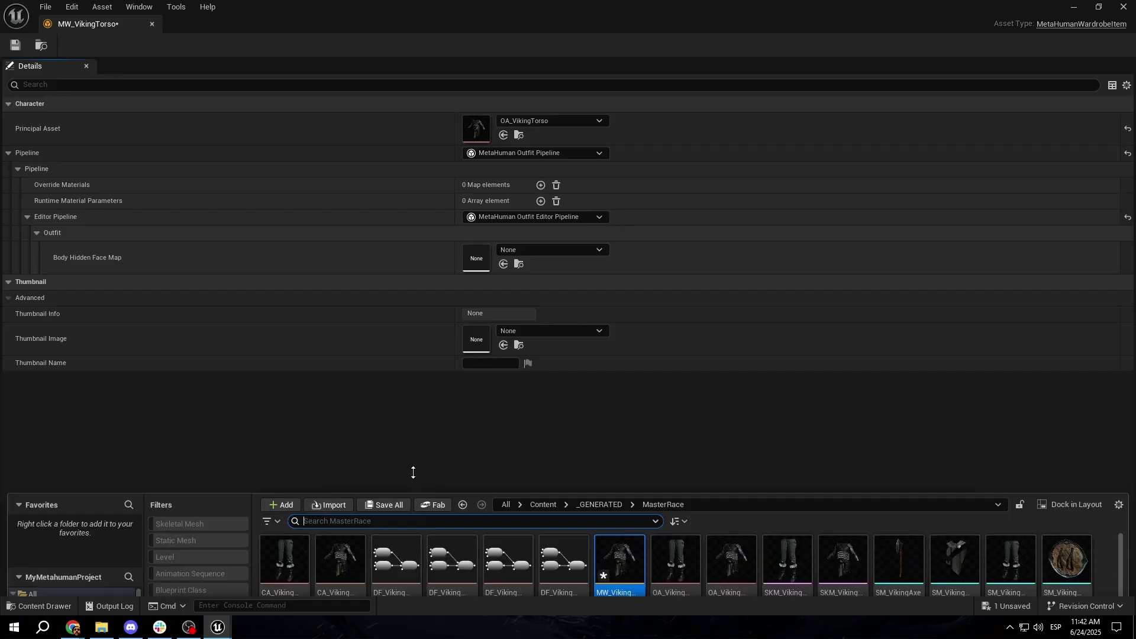
{"action": "left_click", "coordinate": [433, 379]}
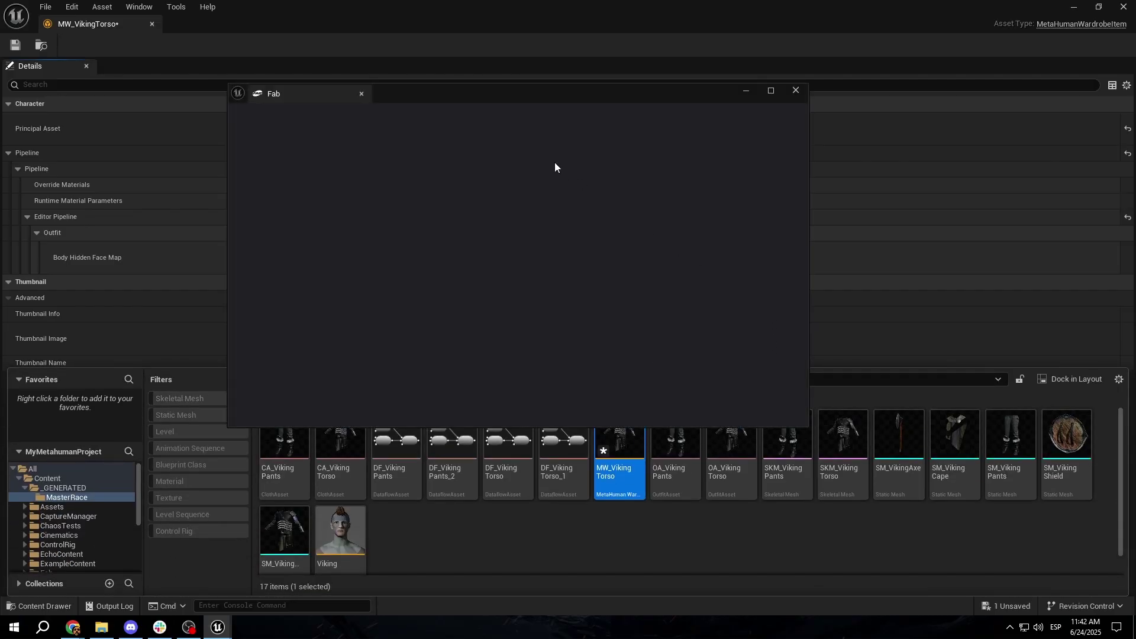
{"action": "left_click", "coordinate": [455, 117]}
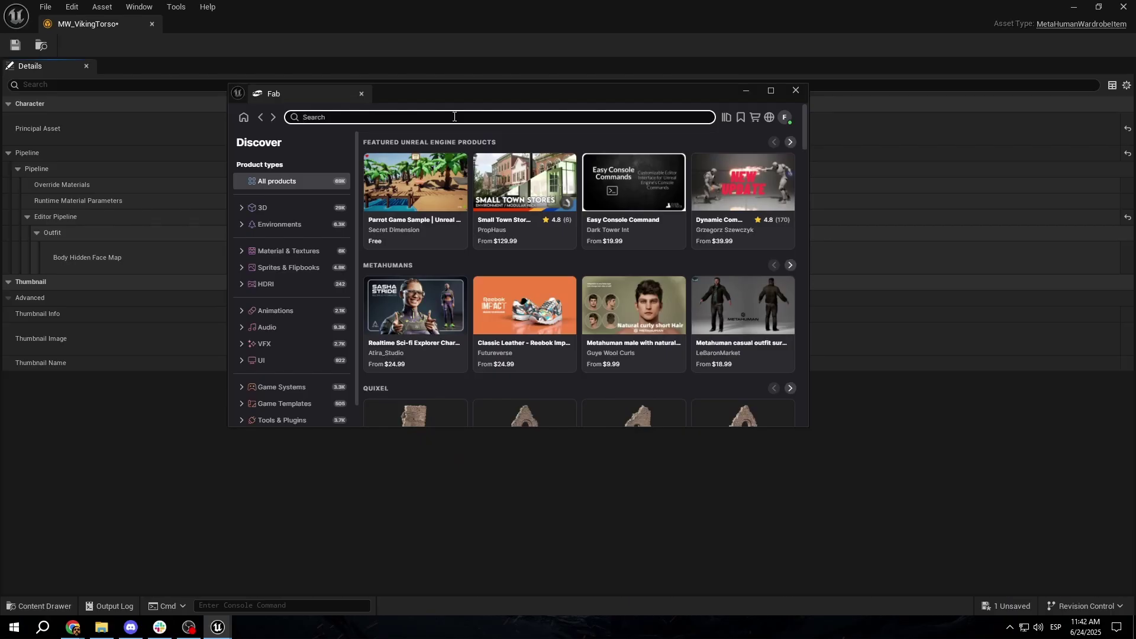
{"action": "type", "text": "techwear"}
{"action": "key", "text": "Return"}
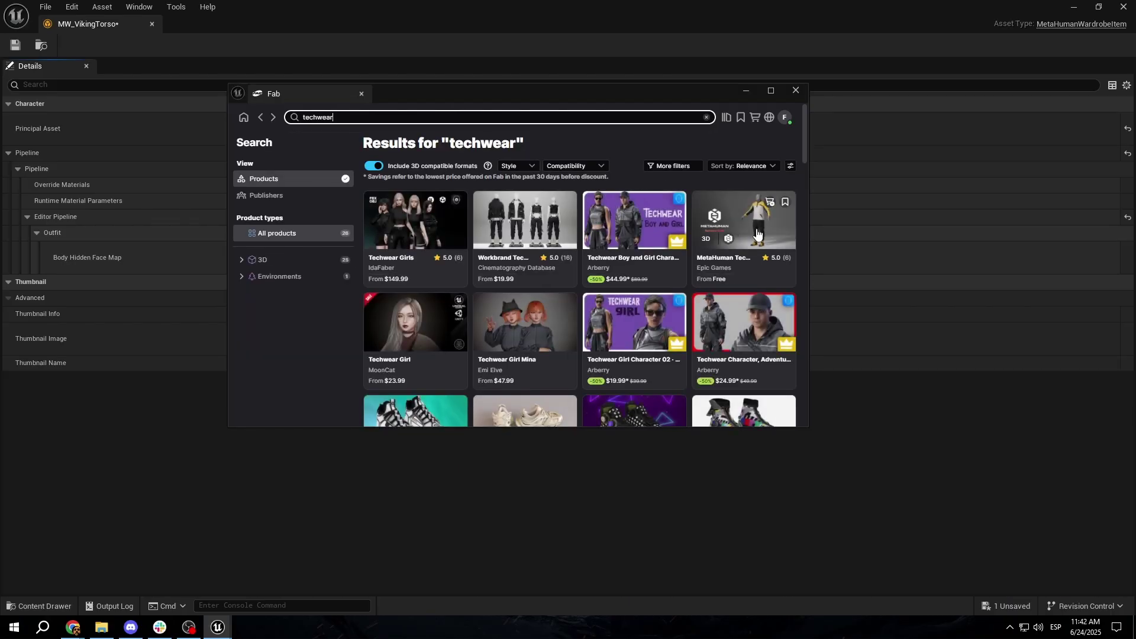
{"action": "left_click", "coordinate": [758, 235]}
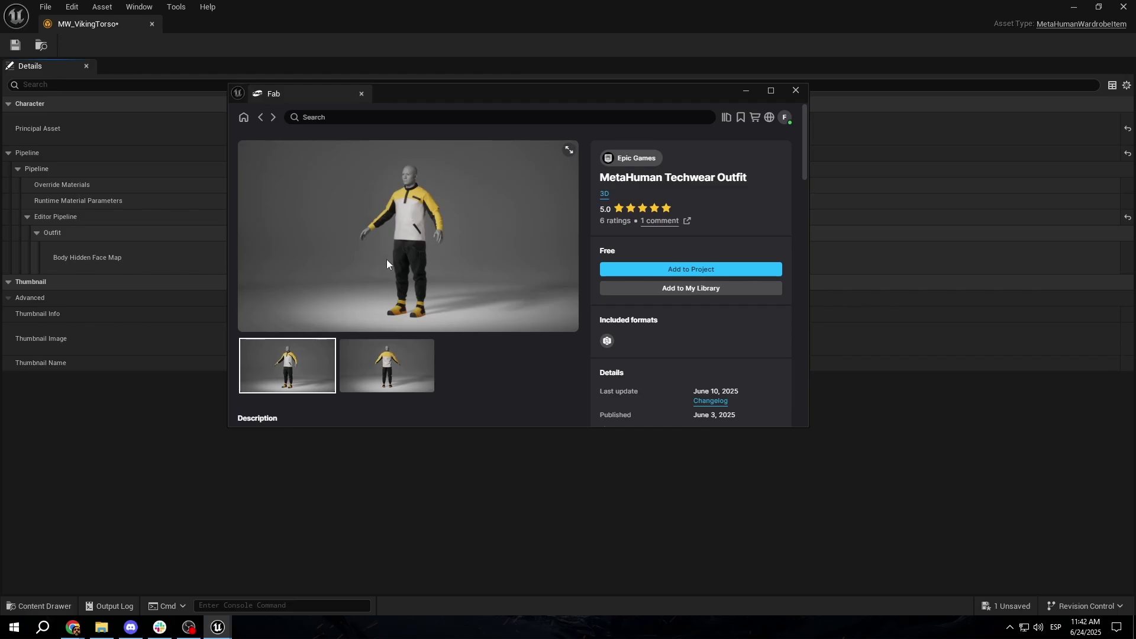
{"action": "left_click", "coordinate": [709, 269]}
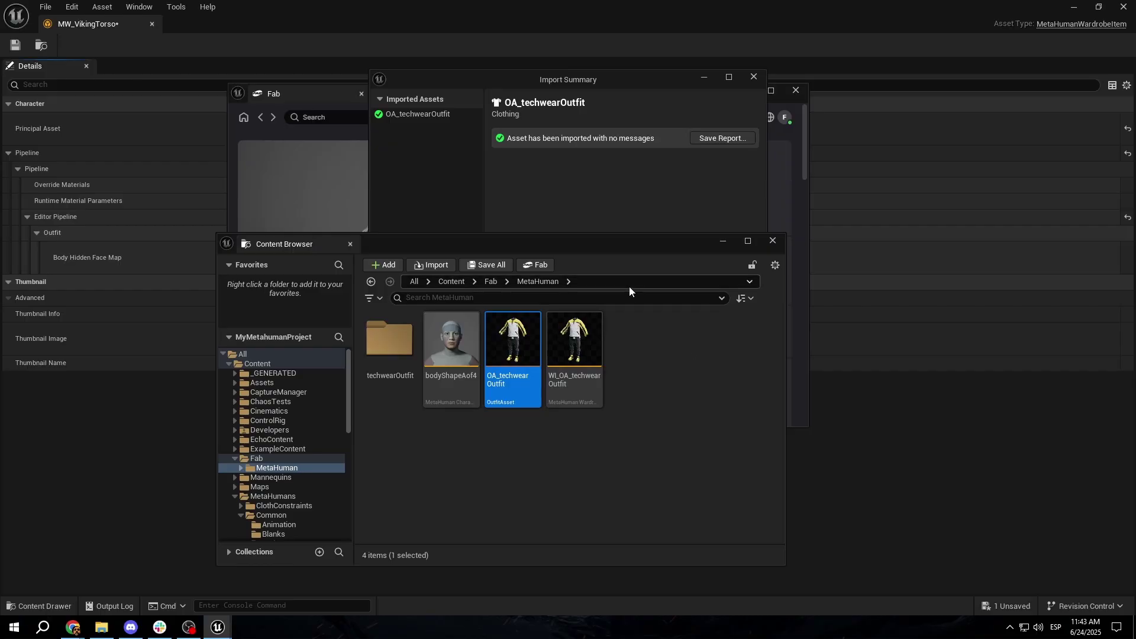
Step: Filter the imported Fab MetaHuman folder to textures and find the techwear body mask
{"action": "left_click", "coordinate": [752, 77]}
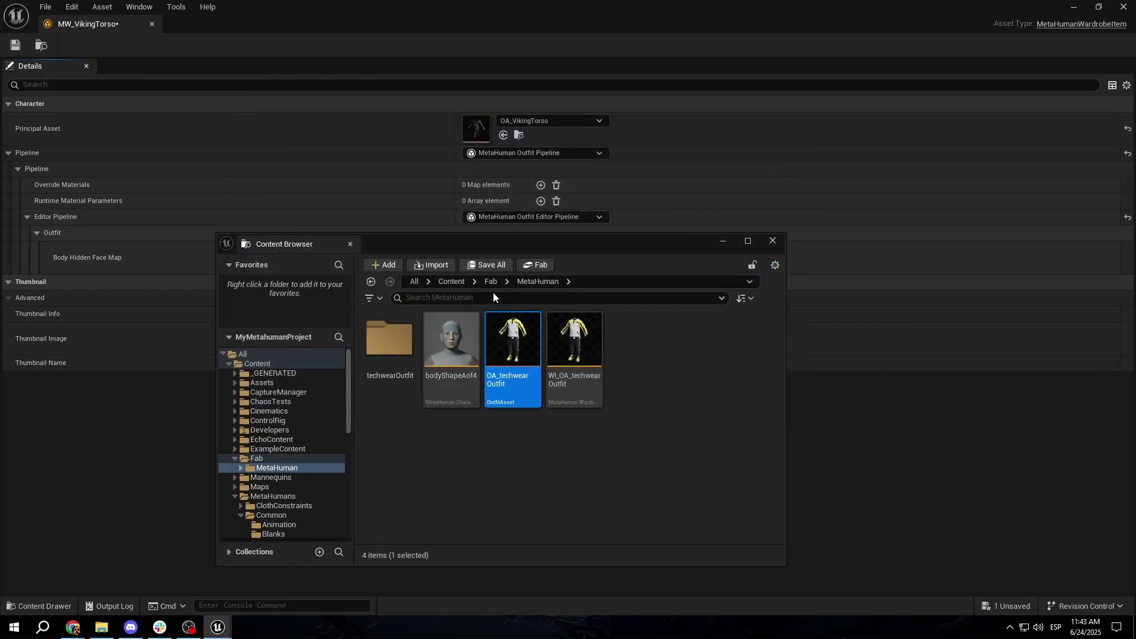
{"action": "left_click", "coordinate": [374, 298]}
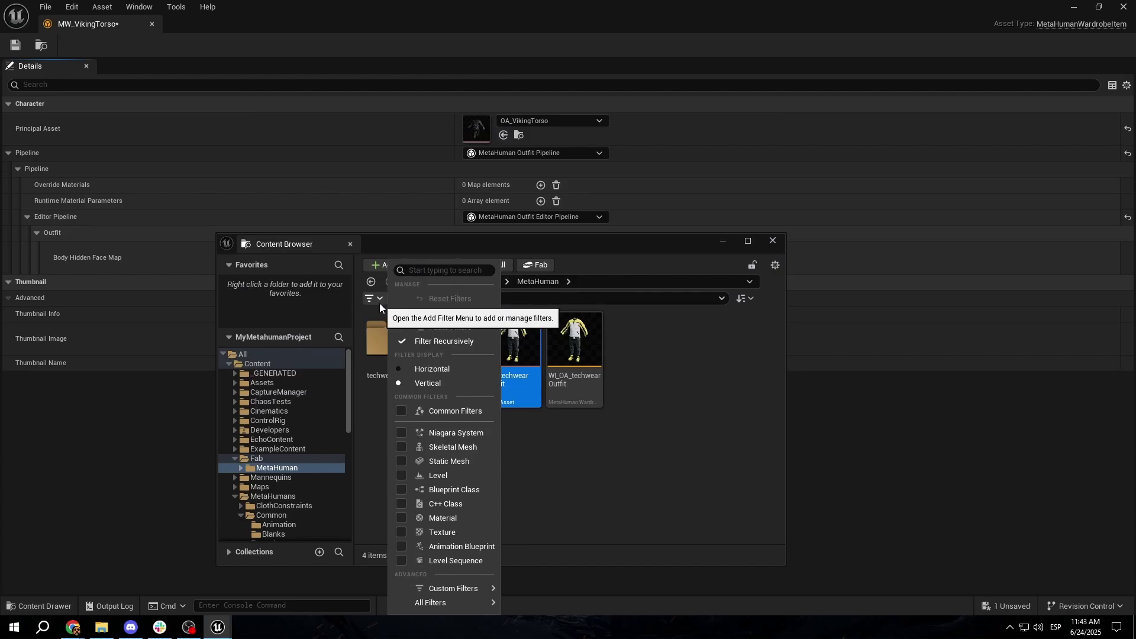
{"action": "left_click", "coordinate": [470, 532]}
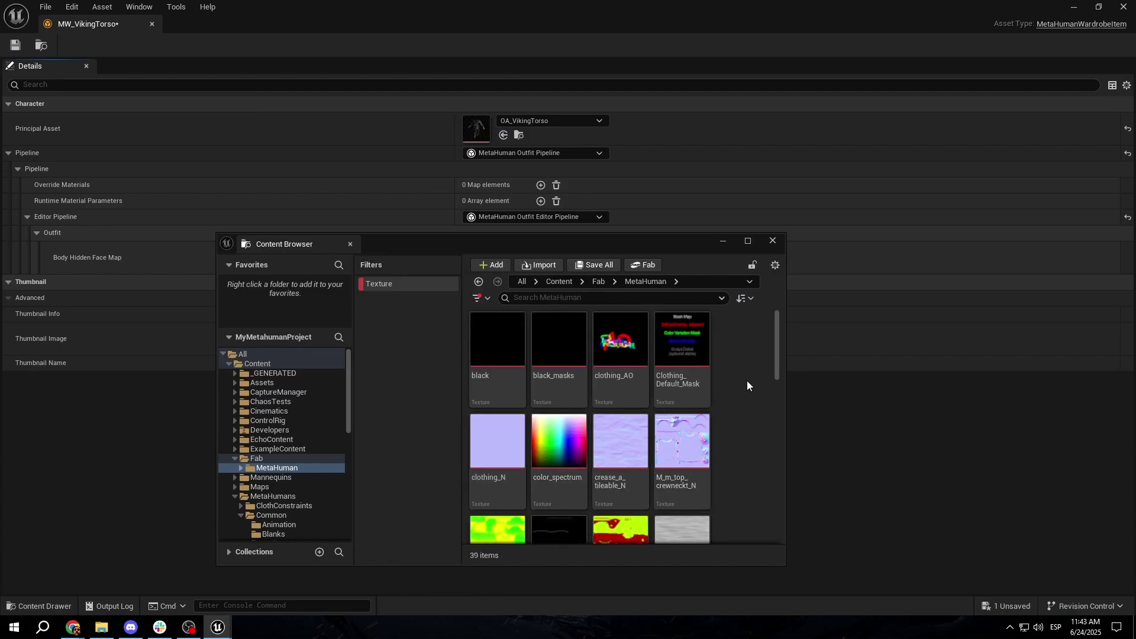
{"action": "left_click_drag", "start_coordinate": [773, 363], "coordinate": [781, 473]}
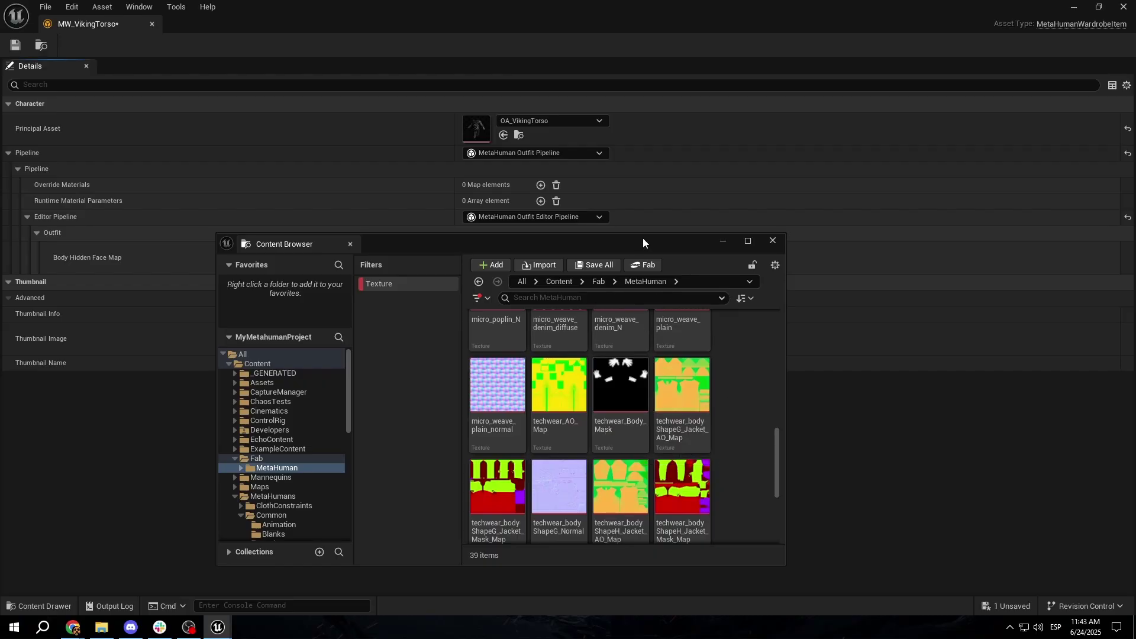
Step: Assign techwear_Body_Mask as MW_VikingTorso's Body Hidden Face Map, save the wardrobe item and close it
{"action": "left_click_drag", "start_coordinate": [642, 240], "coordinate": [634, 349]}
{"action": "left_click_drag", "start_coordinate": [613, 497], "coordinate": [477, 261]}
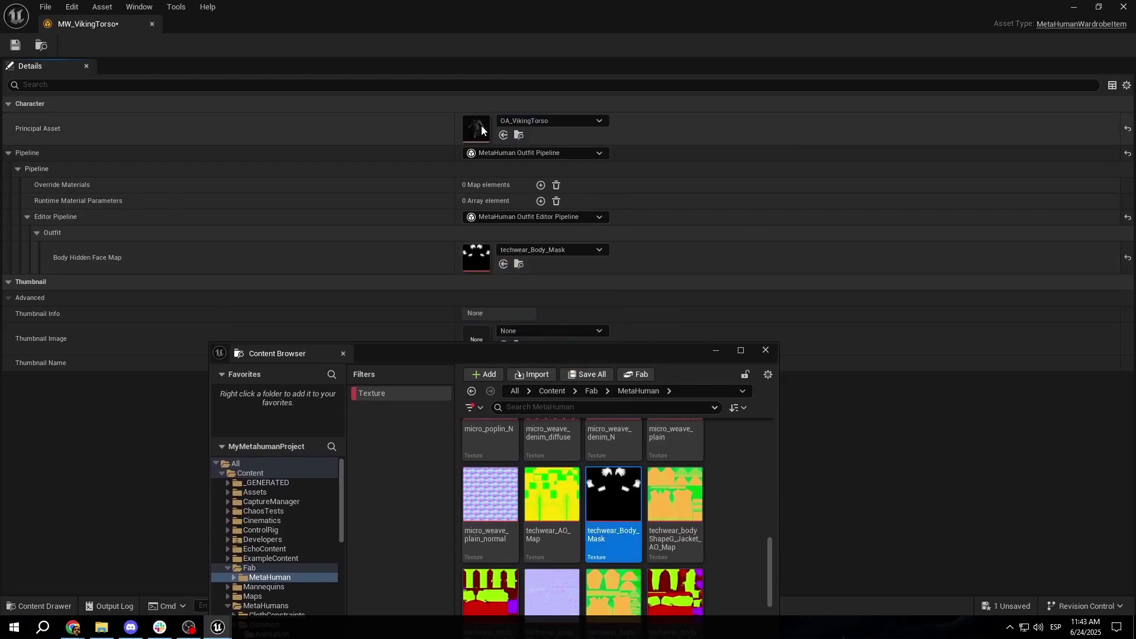
{"action": "left_click", "coordinate": [14, 47]}
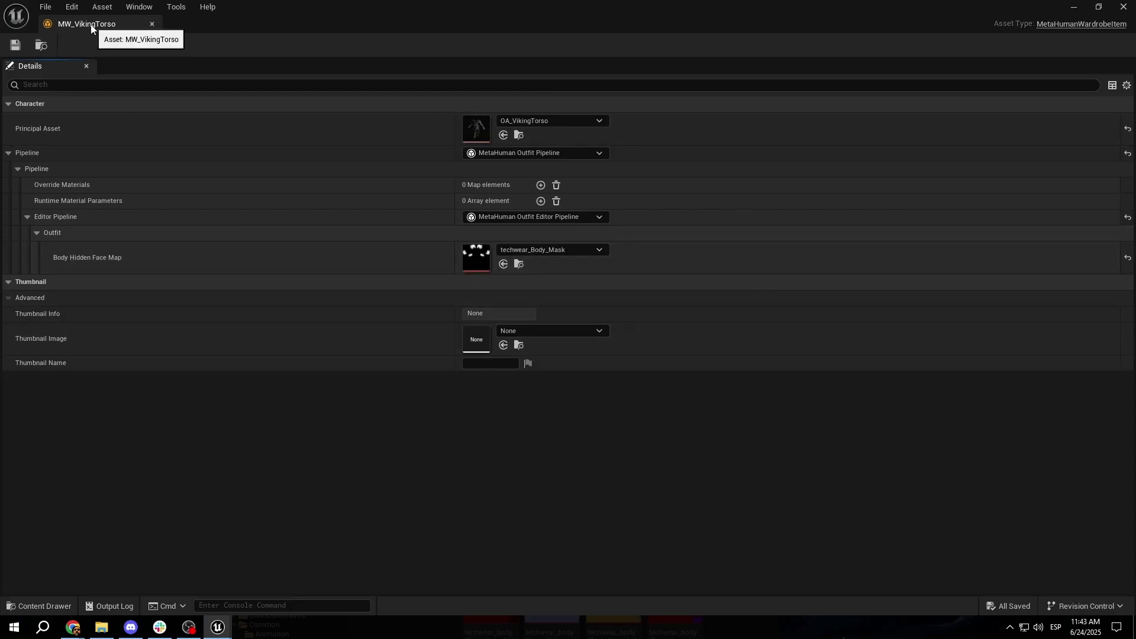
{"action": "left_click", "coordinate": [152, 24]}
{"action": "left_click", "coordinate": [770, 354]}
{"action": "left_click", "coordinate": [530, 527]}
{"action": "key", "text": "ctrl+space"}
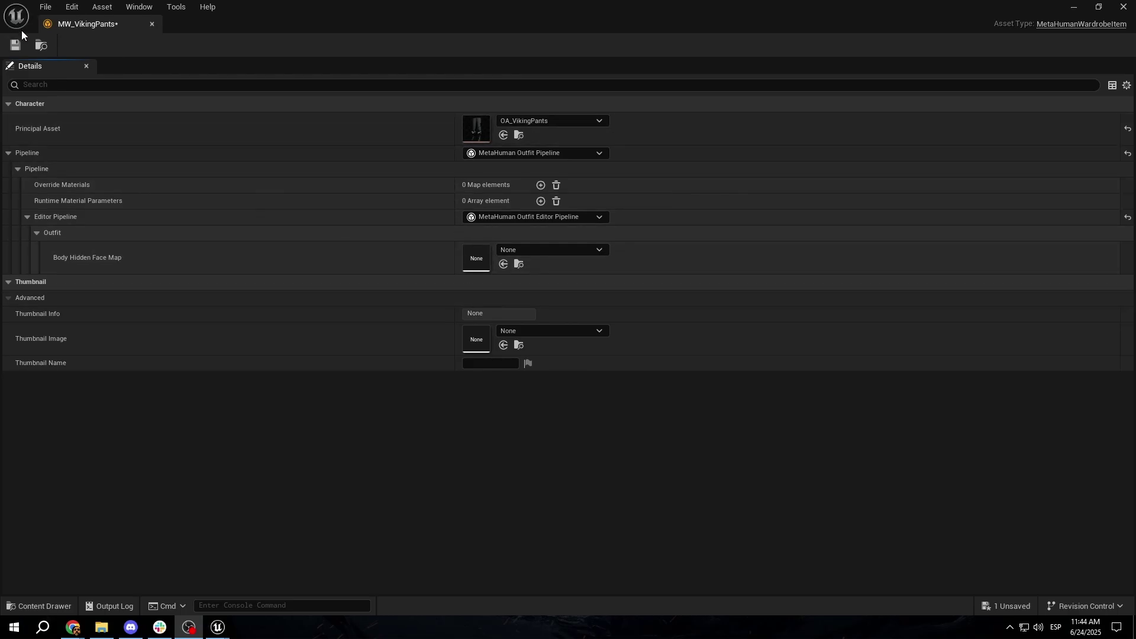
Step: Close the MW_VikingPants wardrobe item and open the Viking MetaHuman character from the MasterRace folder
{"action": "middle_click", "coordinate": [103, 29]}
{"action": "key", "text": "ctrl+space"}
{"action": "left_click", "coordinate": [643, 507]}
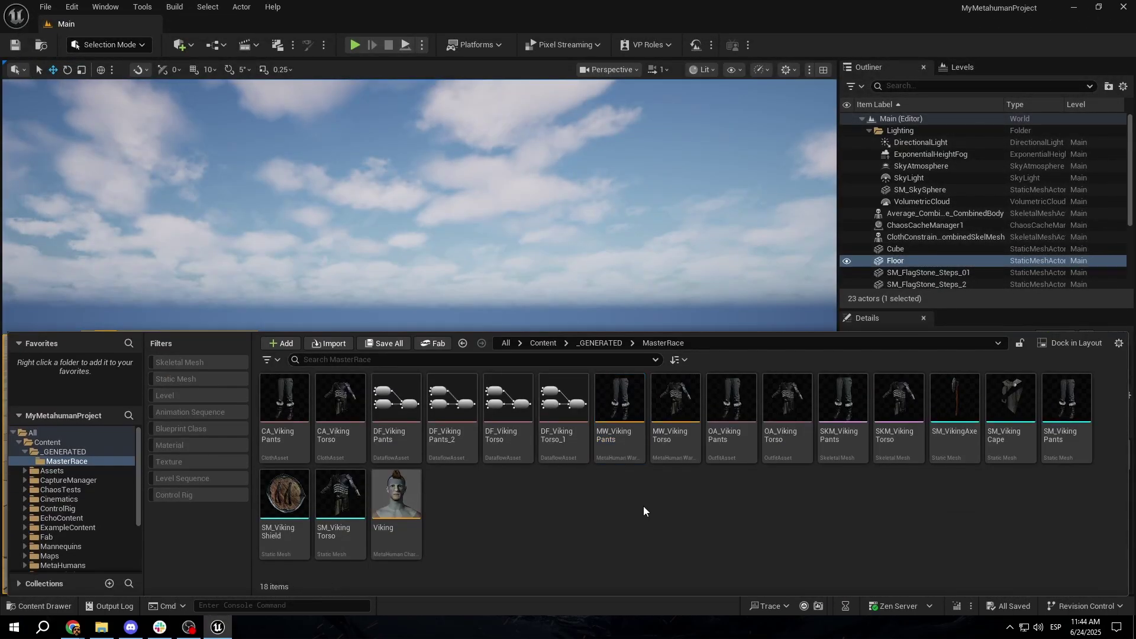
{"action": "left_click", "coordinate": [664, 431]}
{"action": "left_click", "coordinate": [634, 459]}
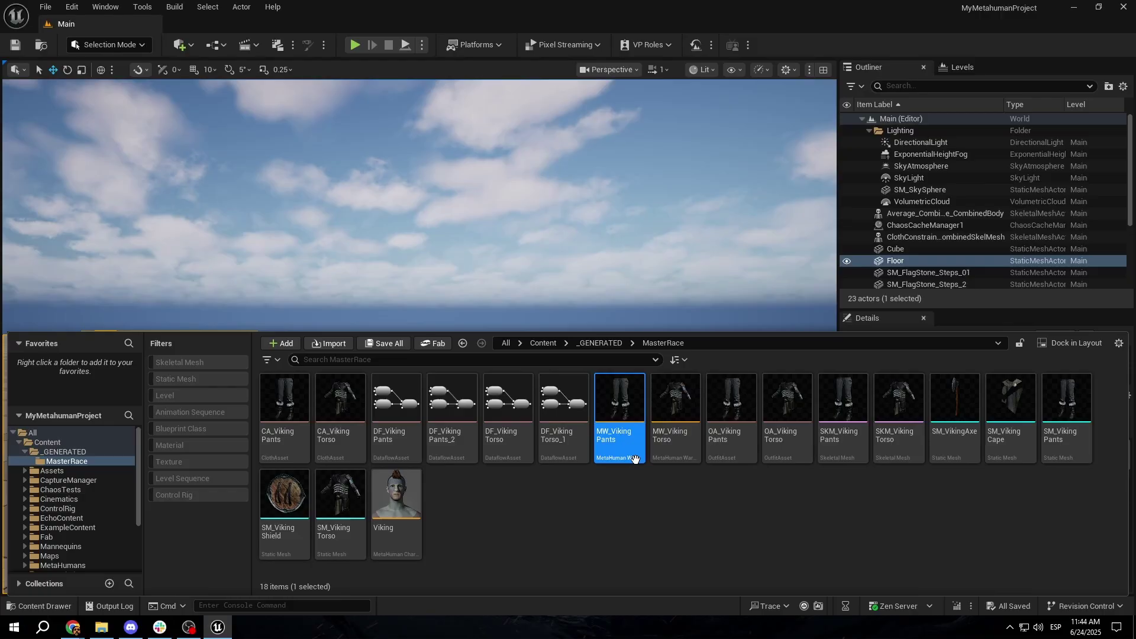
{"action": "left_click", "coordinate": [681, 444]}
{"action": "double_click", "coordinate": [410, 503]}
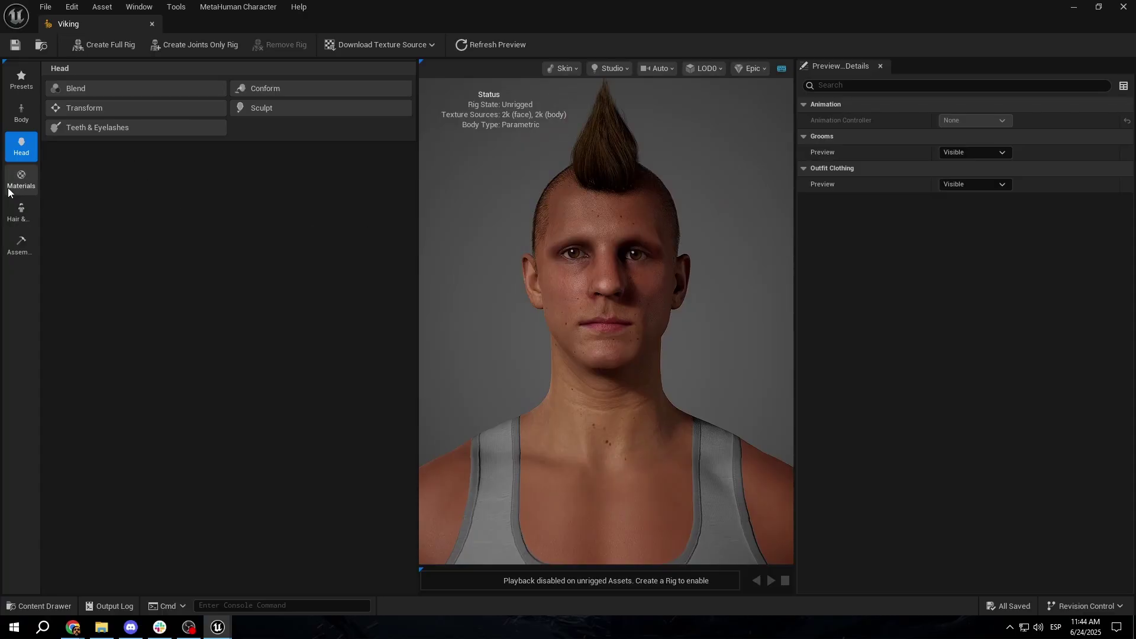
Step: Add the MW_VikingTorso and MW_VikingPants wardrobe items to the character's Outfit Clothing assets
{"action": "left_click", "coordinate": [14, 213]}
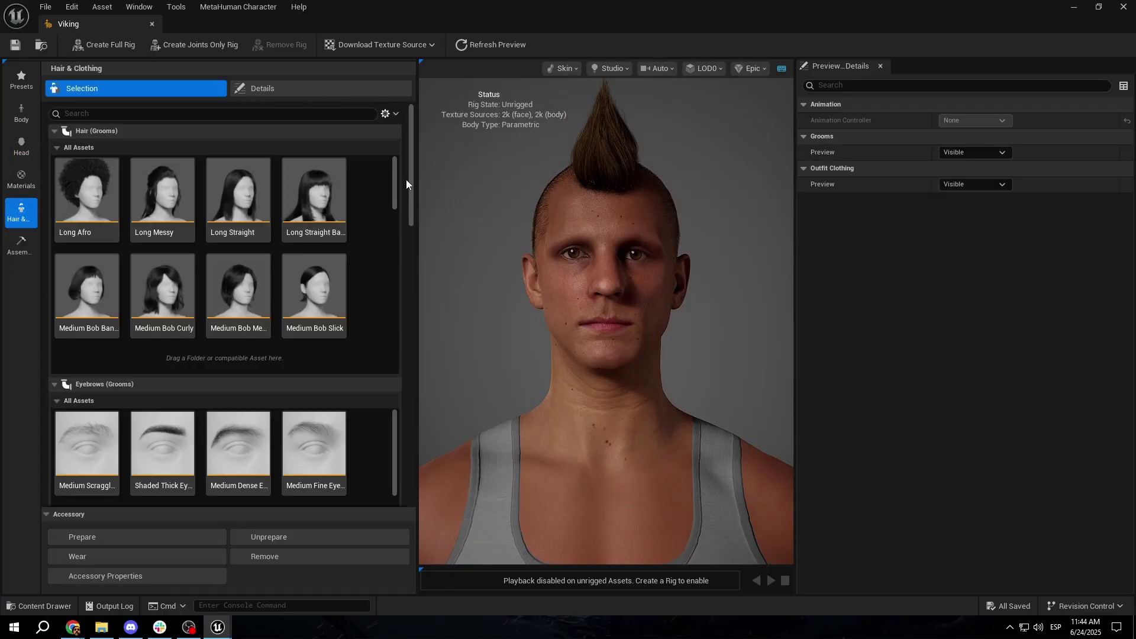
{"action": "left_click_drag", "start_coordinate": [410, 181], "coordinate": [416, 486]}
{"action": "key", "text": "ctrl+space"}
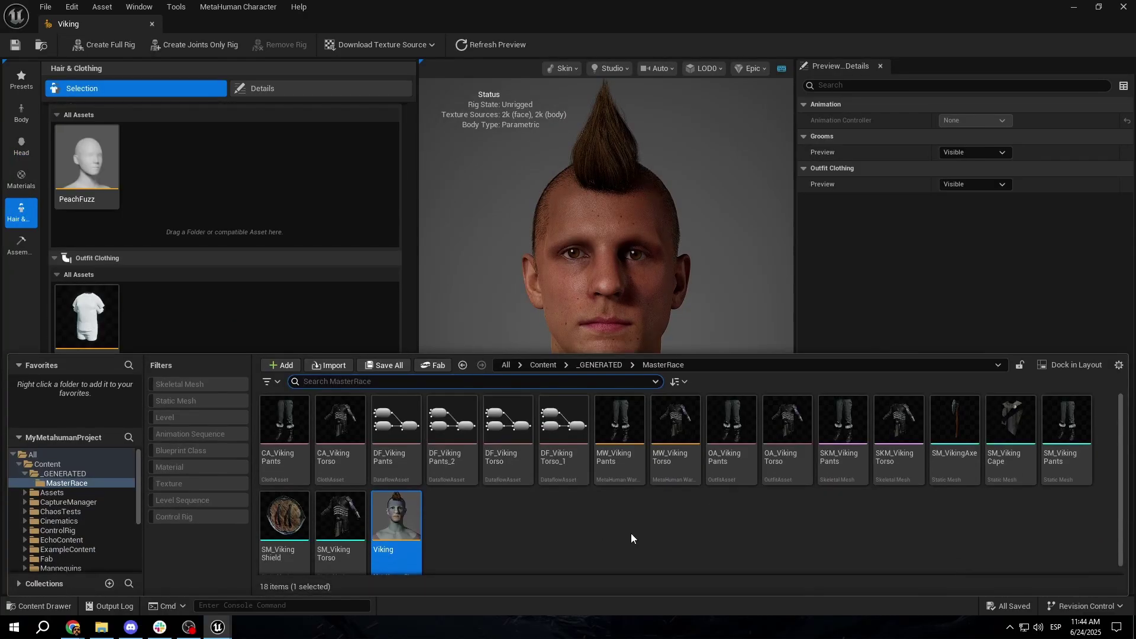
{"action": "left_click_drag", "start_coordinate": [673, 433], "coordinate": [317, 362]}
{"action": "key", "text": "ctrl+space"}
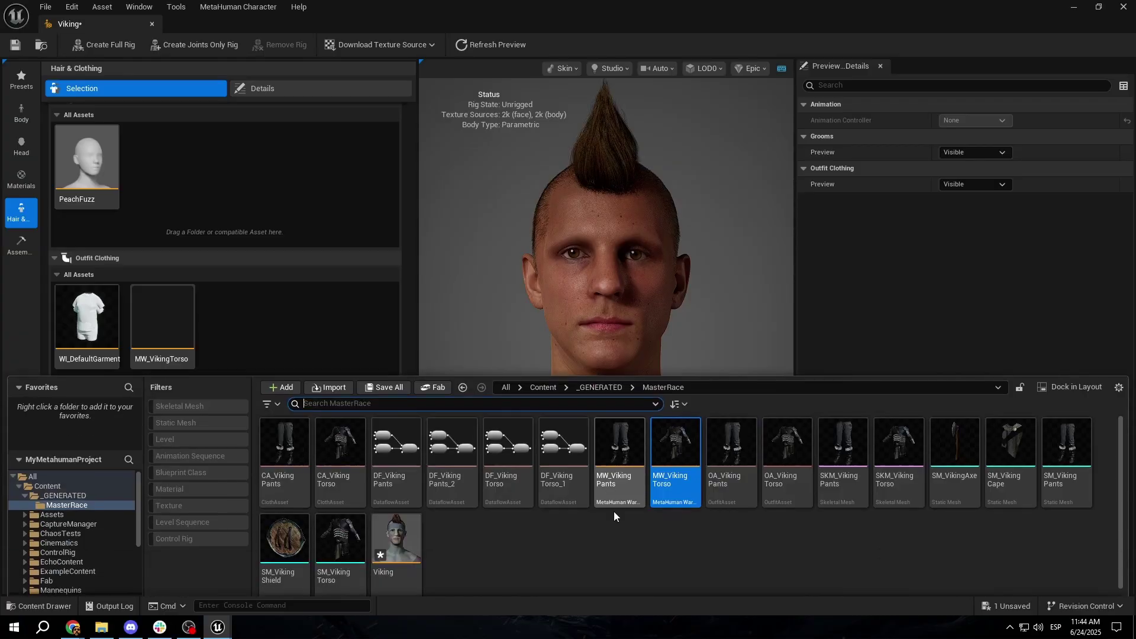
{"action": "left_click_drag", "start_coordinate": [620, 442], "coordinate": [278, 331]}
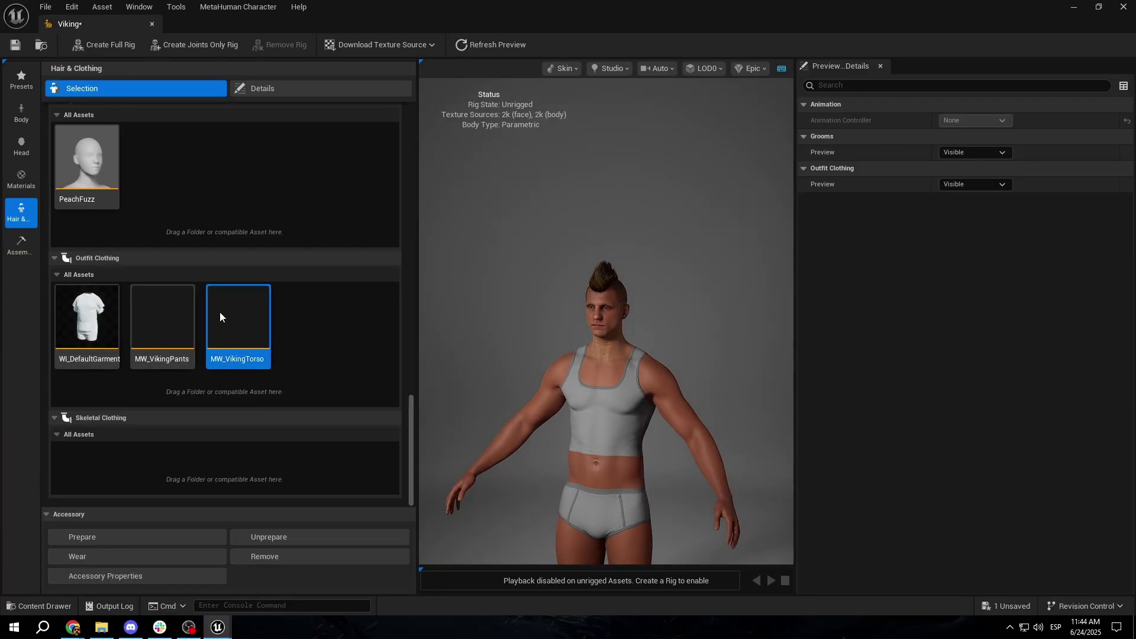
Step: Put MW_VikingTorso and MW_VikingPants on the character and check the outfit from the side and back
{"action": "left_click", "coordinate": [185, 341]}
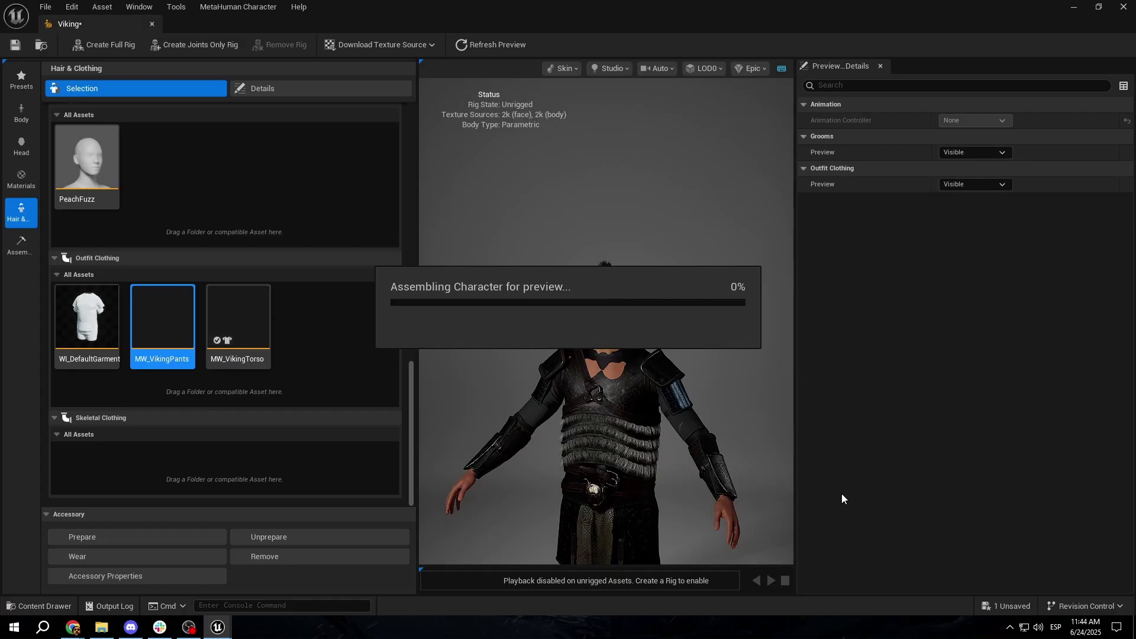
{"action": "middle_click_drag", "start_coordinate": [674, 353], "coordinate": [672, 118]}
{"action": "left_click_drag", "start_coordinate": [675, 352], "coordinate": [420, 349]}
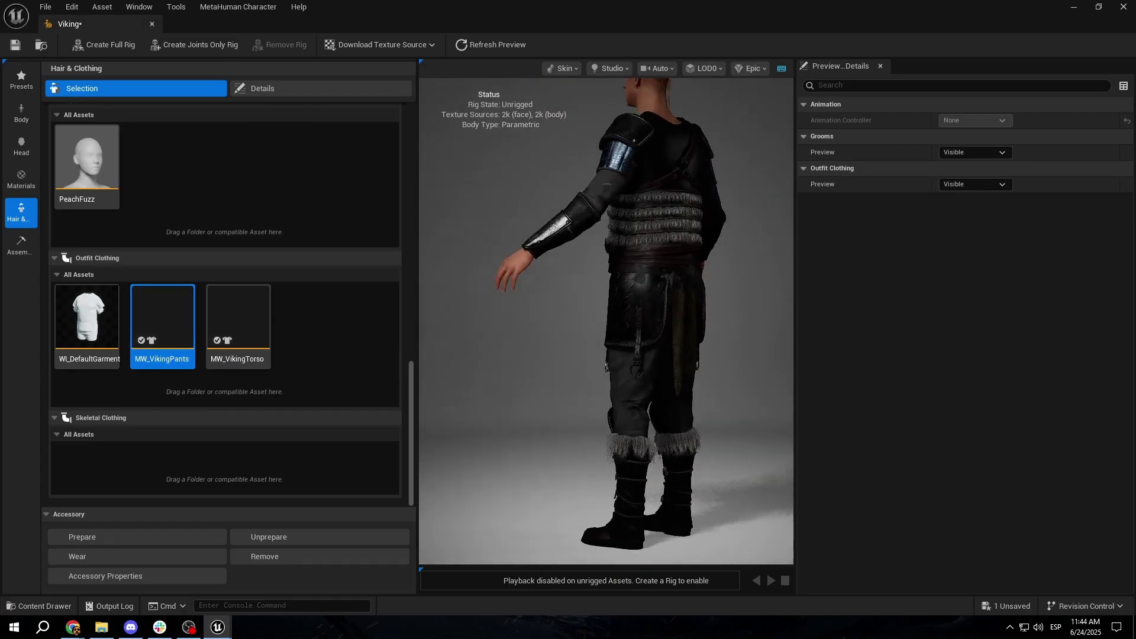
{"action": "left_click_drag", "start_coordinate": [609, 332], "coordinate": [633, 328]}
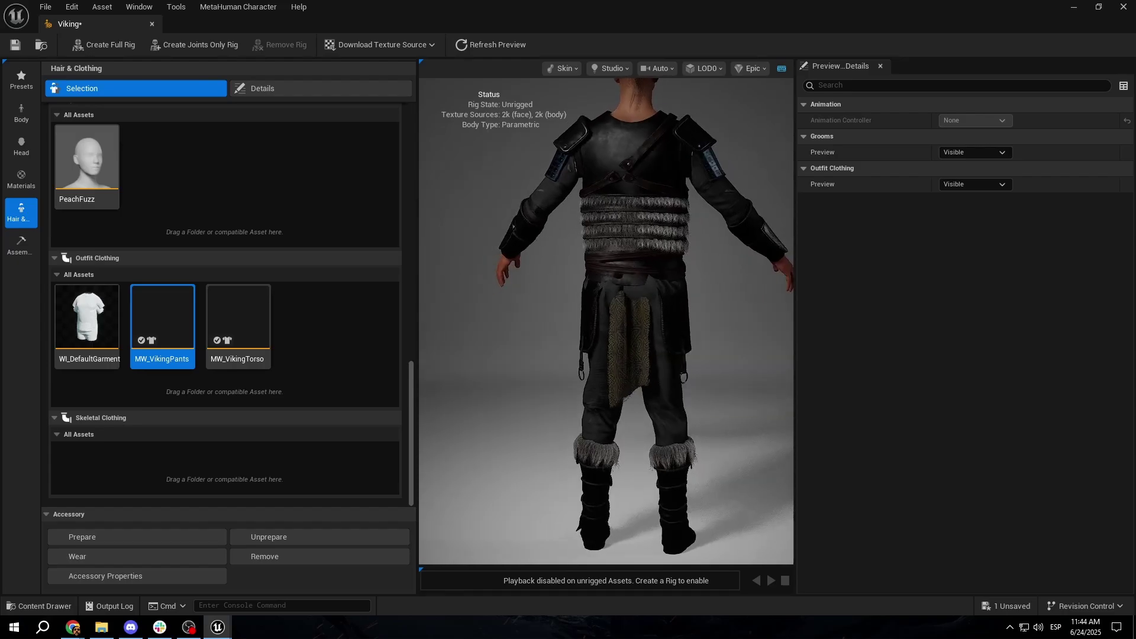
{"action": "left_click_drag", "start_coordinate": [657, 278], "coordinate": [616, 276]}
{"action": "right_click_drag", "start_coordinate": [615, 276], "coordinate": [689, 317]}
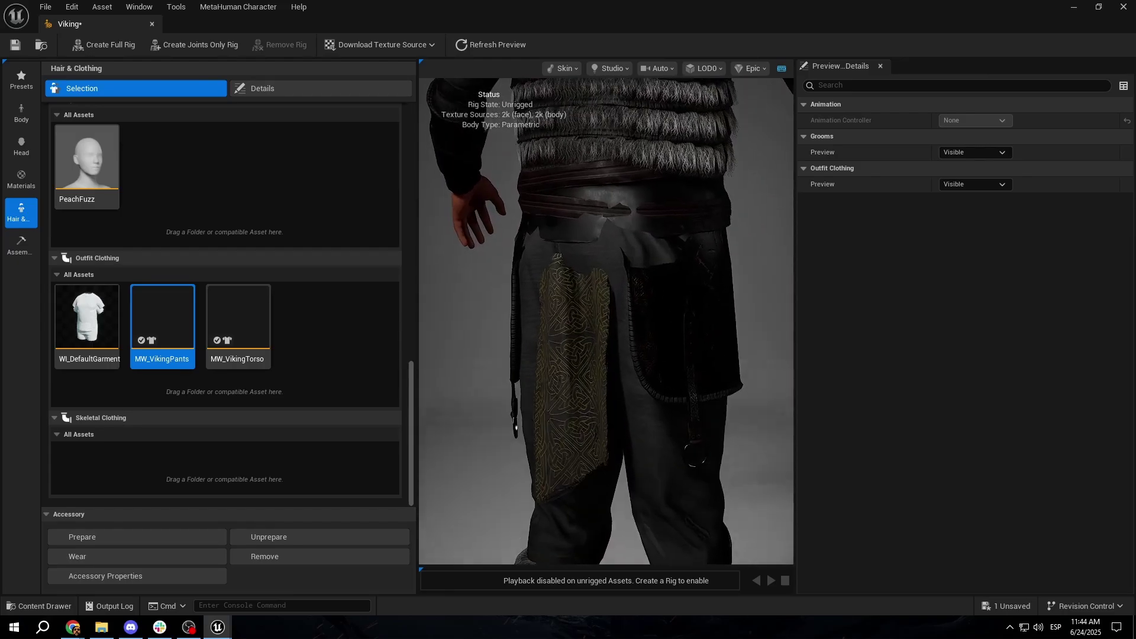
{"action": "left_click_drag", "start_coordinate": [615, 281], "coordinate": [434, 296]}
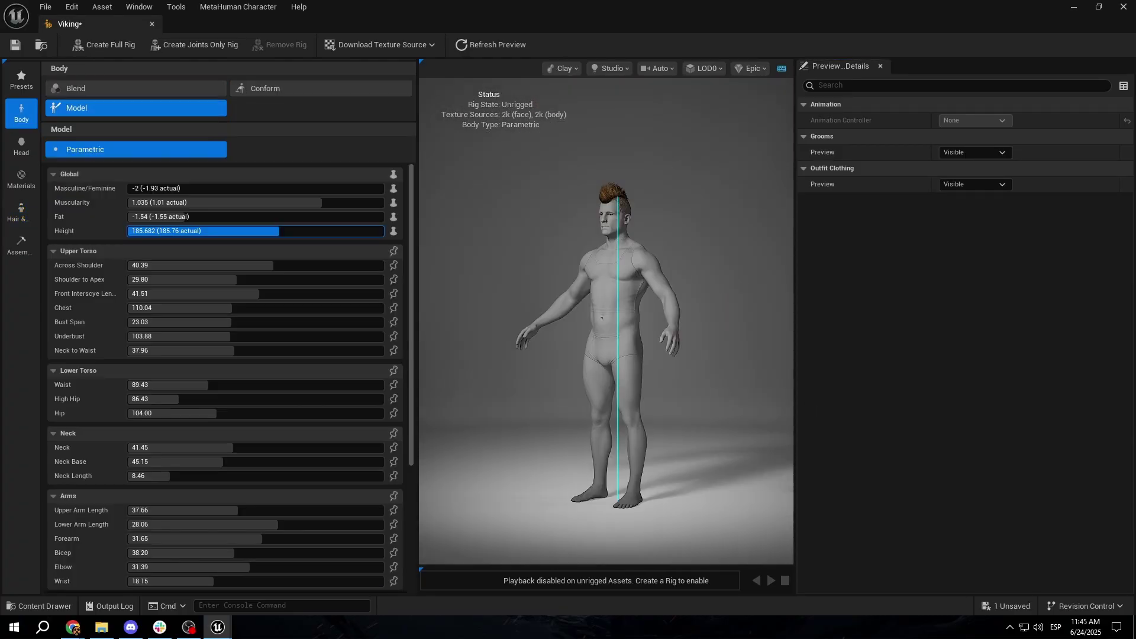
Step: Set the body height to 185.682 and check how the outfit refits the body
{"action": "key", "text": "Return"}
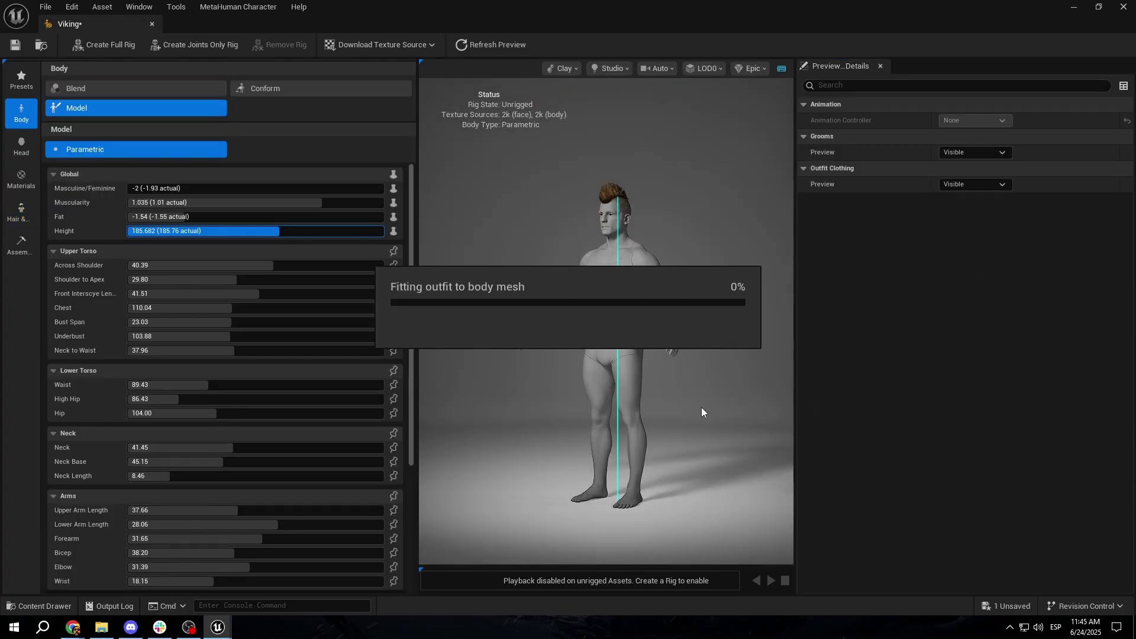
{"action": "left_click_drag", "start_coordinate": [564, 411], "coordinate": [766, 411]}
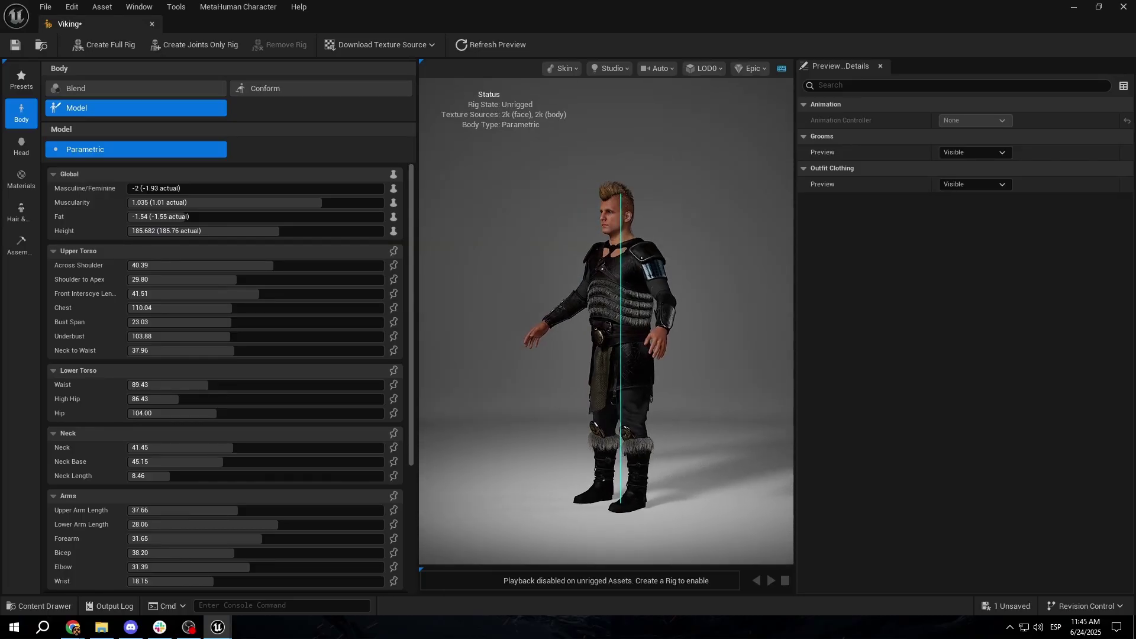
{"action": "scroll", "coordinate": [564, 411], "scroll_direction": "up", "scroll_amount": 4}
{"action": "left_click_drag", "start_coordinate": [564, 411], "coordinate": [524, 420]}
{"action": "left_click_drag", "start_coordinate": [619, 414], "coordinate": [632, 414]}
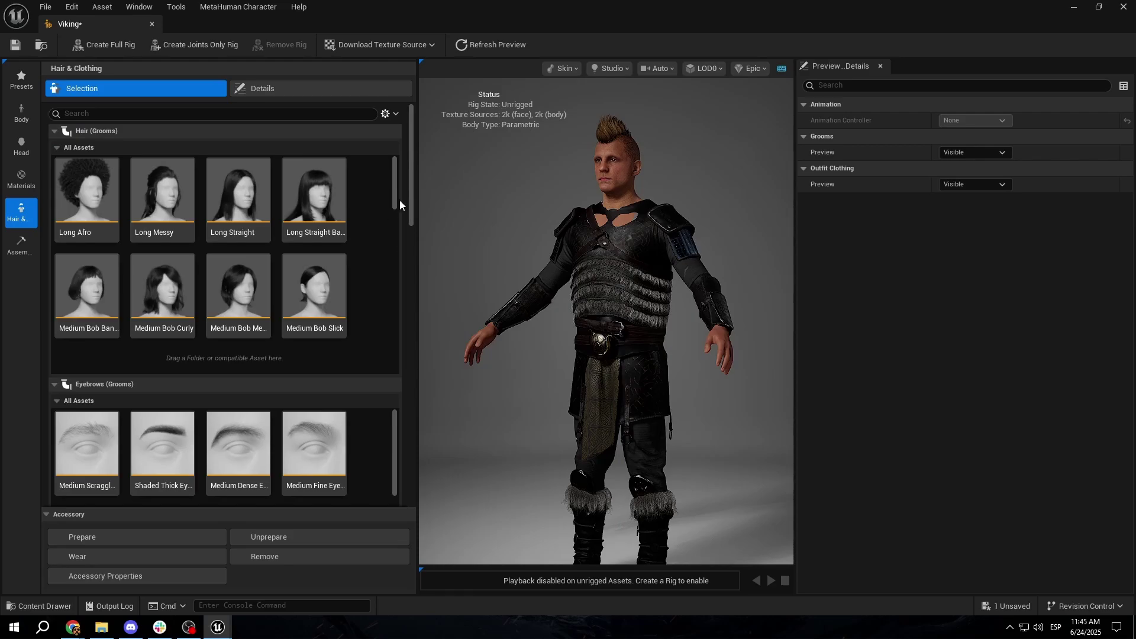
Step: Review the worn items in Outfit Clothing and examine the torso armour around the chest and shoulders
{"action": "left_click_drag", "start_coordinate": [411, 201], "coordinate": [437, 502]}
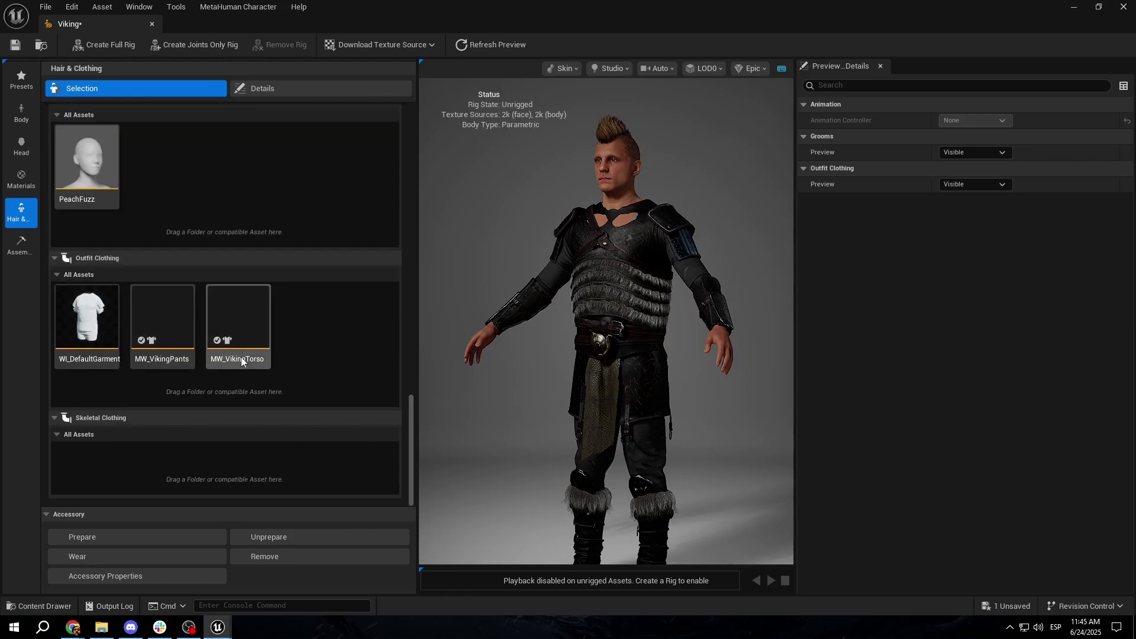
{"action": "left_click_drag", "start_coordinate": [643, 202], "coordinate": [769, 227]}
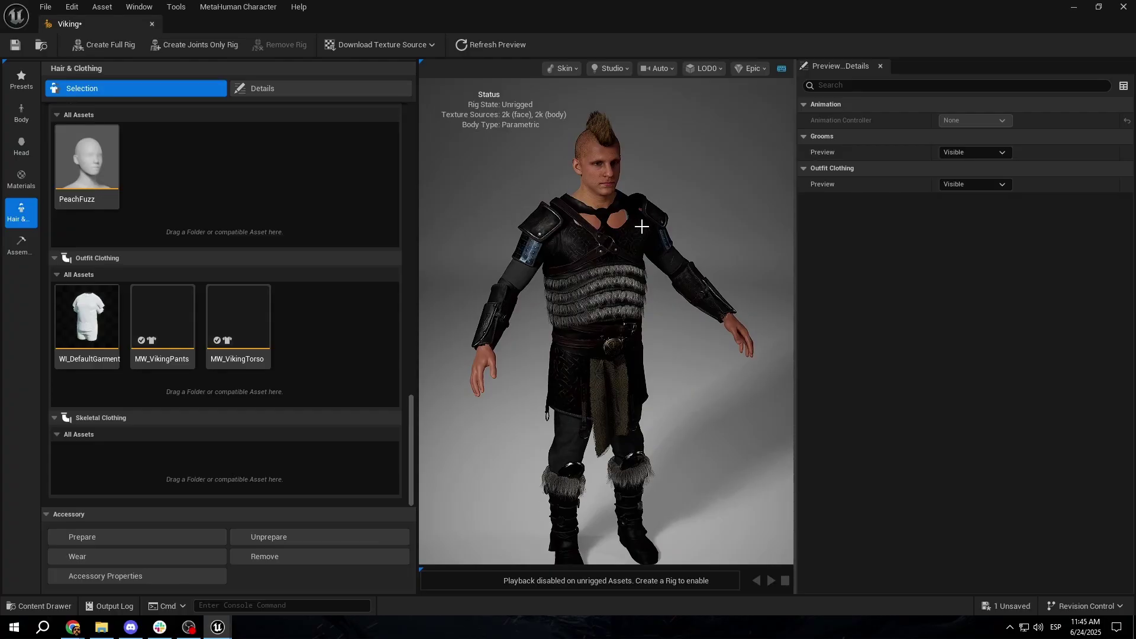
{"action": "left_click_drag", "start_coordinate": [665, 256], "coordinate": [596, 237]}
{"action": "scroll", "coordinate": [594, 222], "scroll_direction": "up", "scroll_amount": 4}
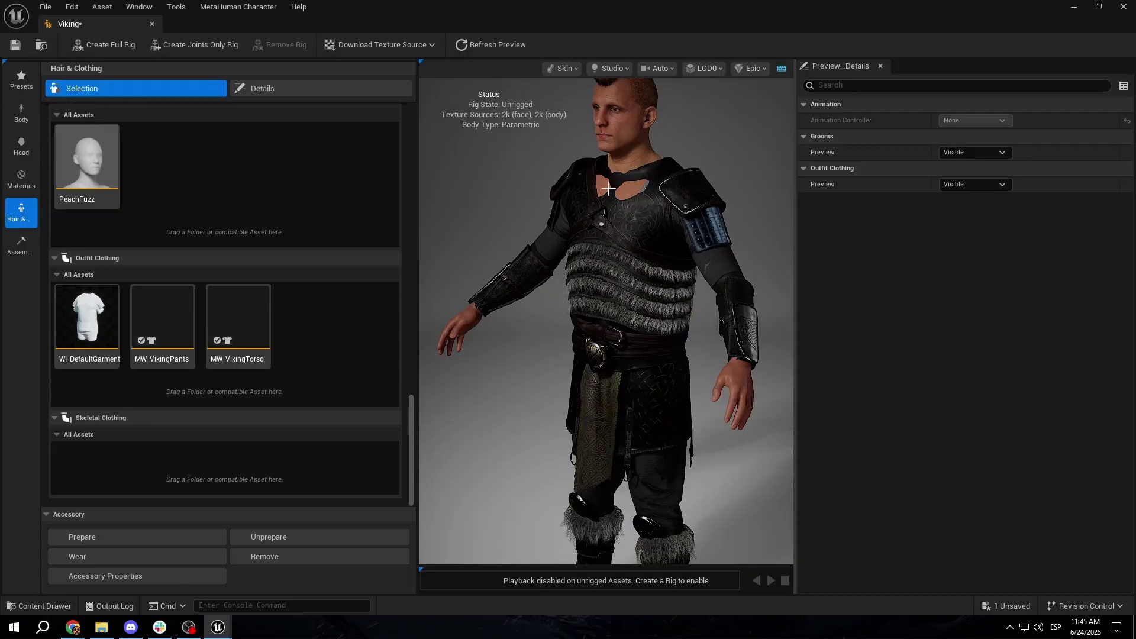
{"action": "left_click_drag", "start_coordinate": [633, 210], "coordinate": [780, 213]}
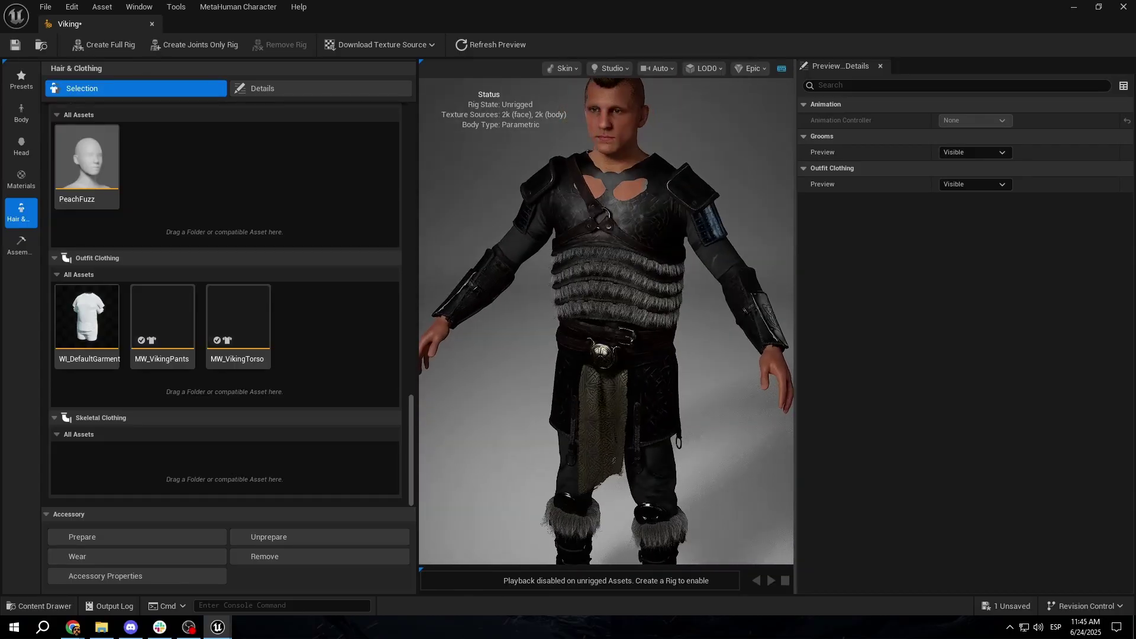
{"action": "scroll", "coordinate": [557, 155], "scroll_direction": "down", "scroll_amount": 4}
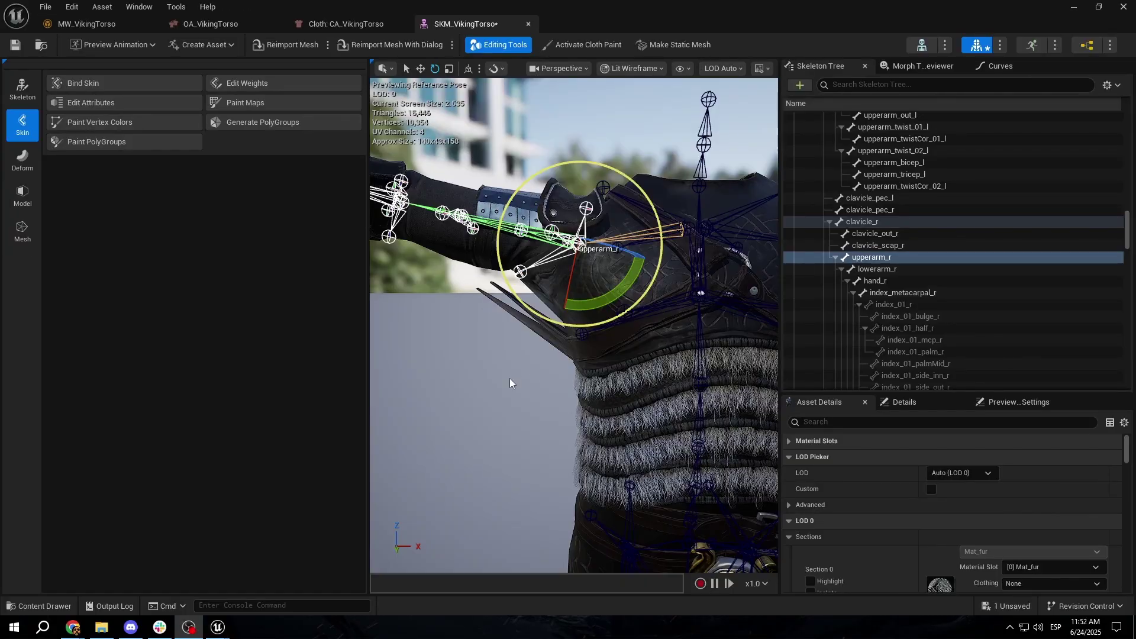
Step: Rotate the upperarm_r bone slightly on SKM_VikingTorso to test the deformation beneath the armpit
{"action": "left_click_drag", "start_coordinate": [511, 383], "coordinate": [539, 361], "text": "alt"}
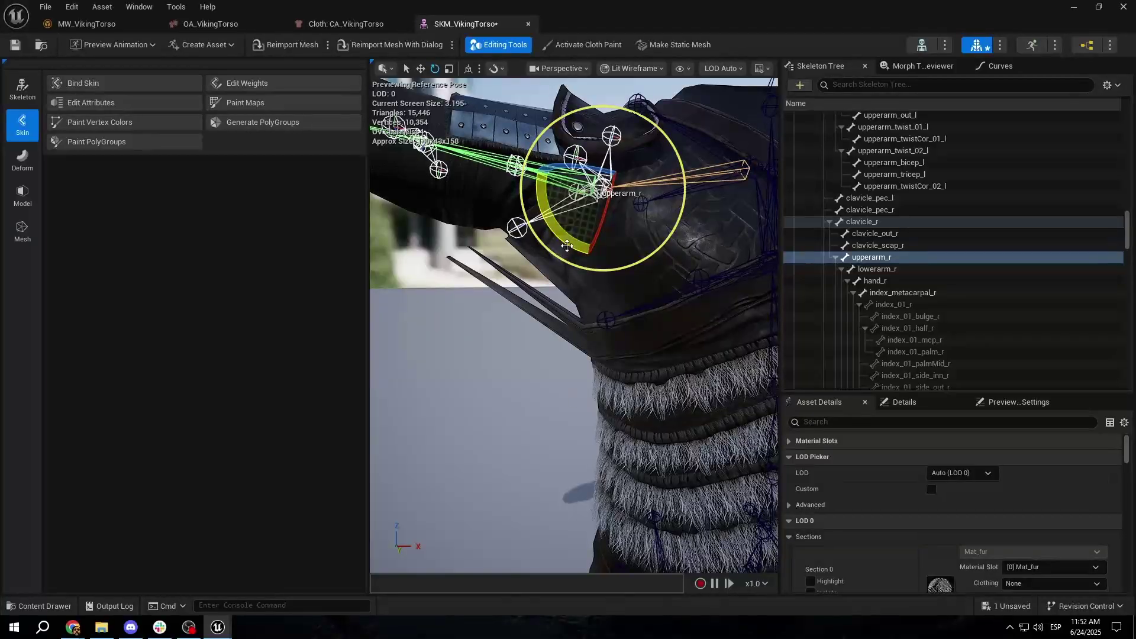
{"action": "left_click_drag", "start_coordinate": [558, 226], "coordinate": [544, 204]}
{"action": "mouse_move", "coordinate": [669, 222]}
{"action": "left_mouse_down"}
{"action": "mouse_move", "coordinate": [675, 145]}
{"action": "mouse_move", "coordinate": [680, 210]}
{"action": "left_mouse_up"}
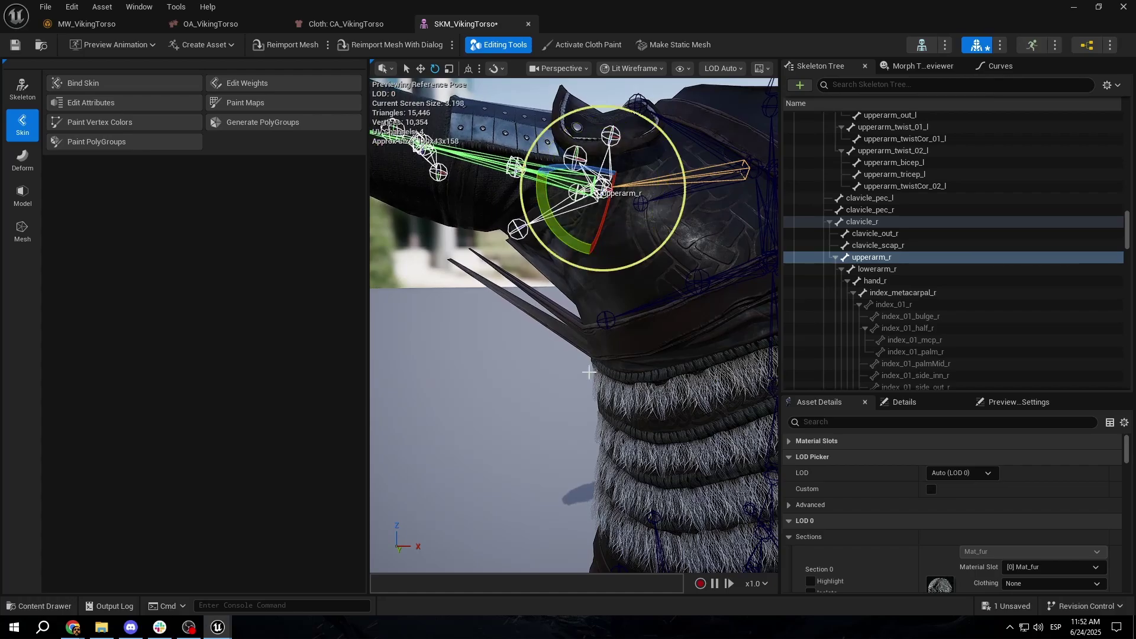
Step: Examine the stretched geometry beneath the raised right arm of SKM_VikingTorso from several distances and angles
{"action": "key", "text": "s"}
{"action": "right_click_drag", "start_coordinate": [589, 372], "coordinate": [545, 378]}
{"action": "key", "text": "w"}
{"action": "key", "text": "a"}
{"action": "key", "text": "s"}
{"action": "mouse_move", "coordinate": [594, 307]}
{"action": "left_mouse_down"}
{"action": "mouse_move", "coordinate": [613, 331]}
{"action": "mouse_move", "coordinate": [597, 310]}
{"action": "left_mouse_up"}
{"action": "key", "text": "s"}
{"action": "mouse_move", "coordinate": [596, 310]}
{"action": "right_mouse_down"}
{"action": "mouse_move", "coordinate": [591, 299]}
{"action": "mouse_move", "coordinate": [598, 316]}
{"action": "right_mouse_up"}
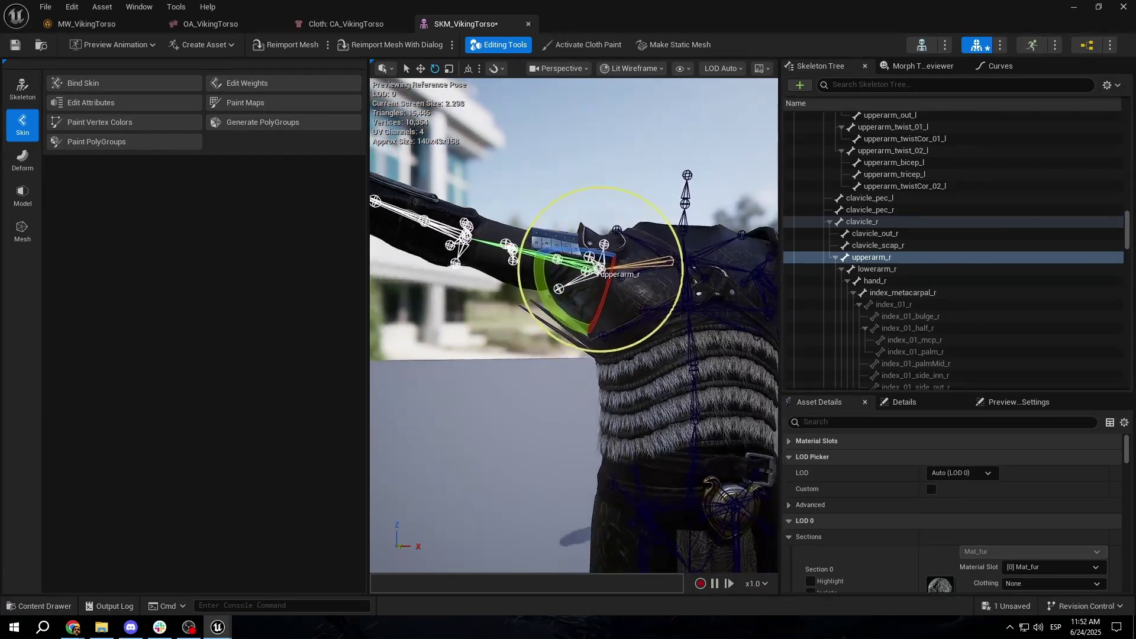
{"action": "key", "text": "w"}
{"action": "right_click_drag", "start_coordinate": [535, 446], "coordinate": [538, 437]}
{"action": "key", "text": "s"}
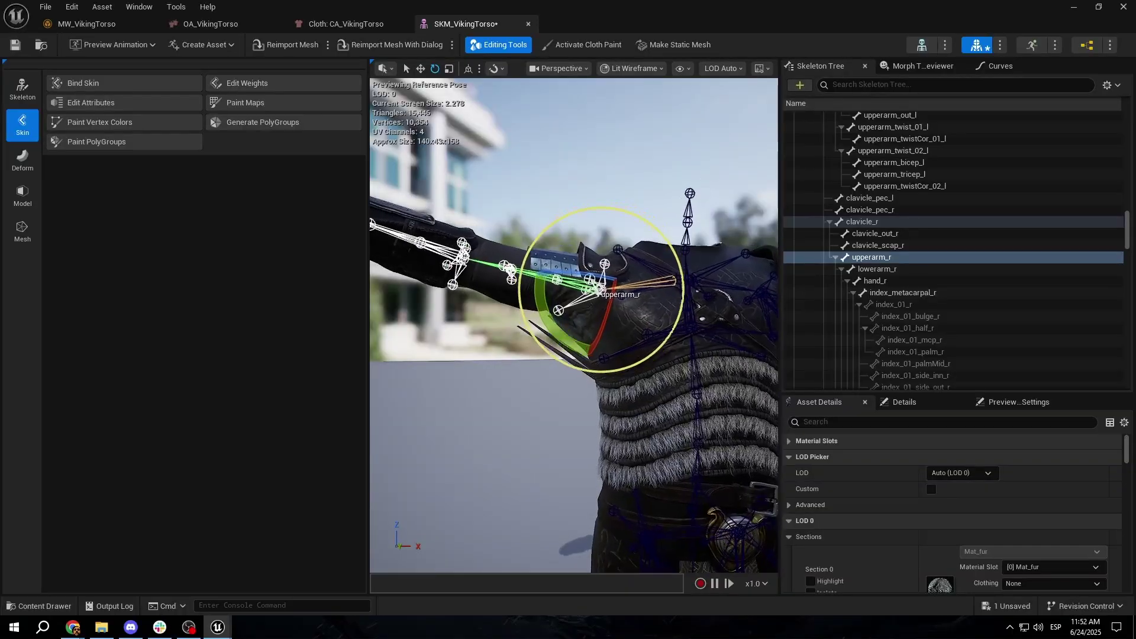
{"action": "right_click_drag", "start_coordinate": [695, 278], "coordinate": [695, 271]}
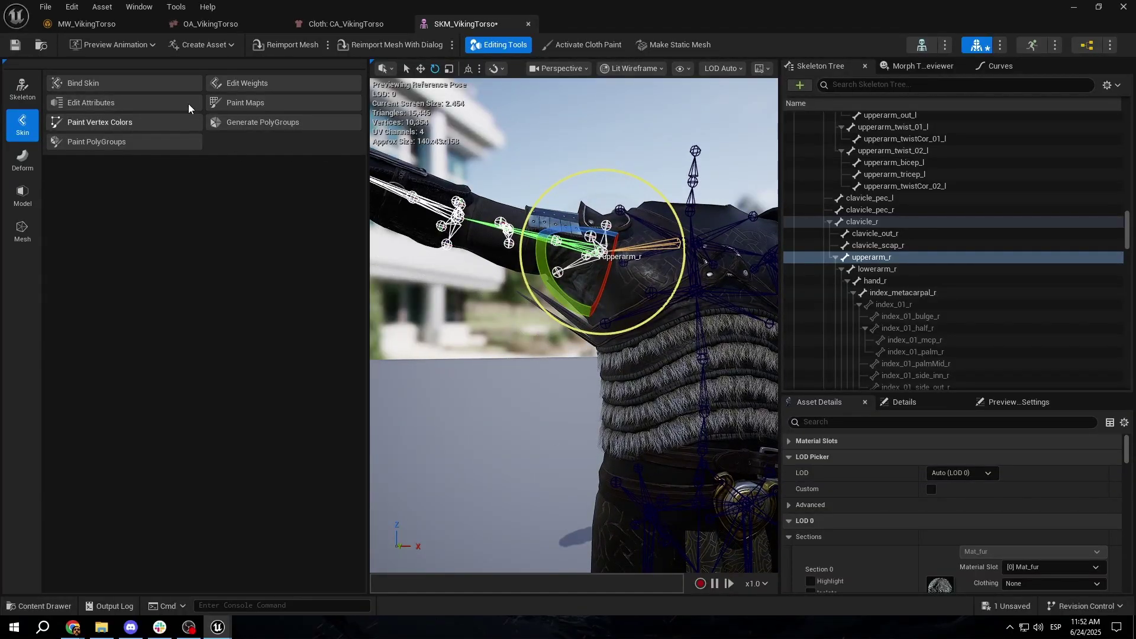
Step: Start Edit Weights in mesh mode and select the stray stretched vertices beneath the right armpit
{"action": "left_click", "coordinate": [240, 84]}
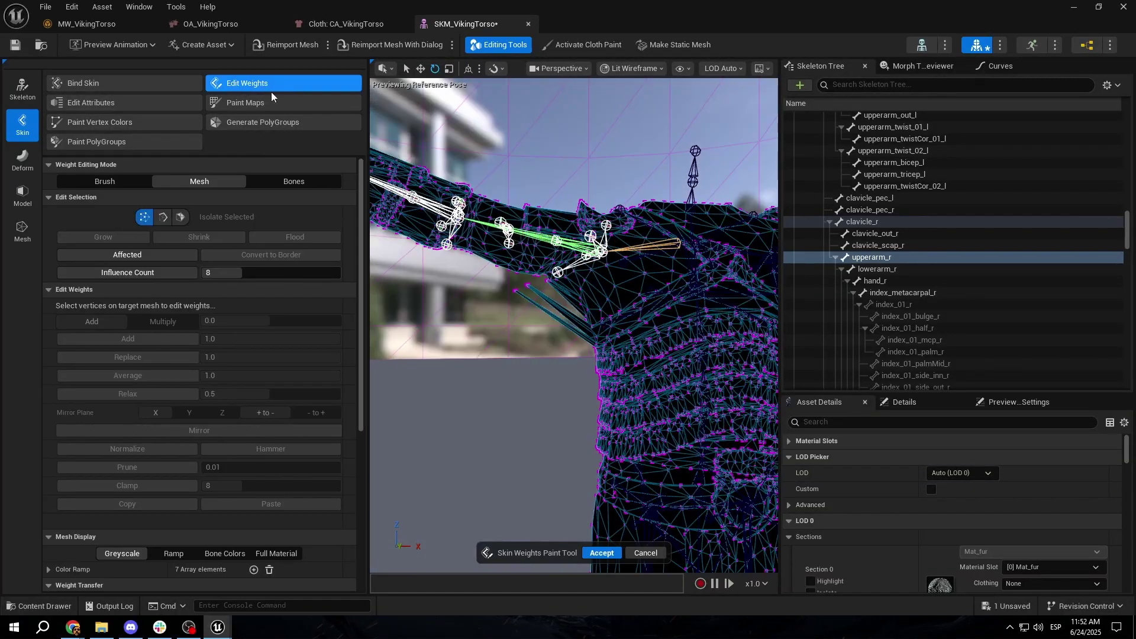
{"action": "mouse_move", "coordinate": [545, 402]}
{"action": "right_mouse_down"}
{"action": "mouse_move", "coordinate": [523, 399]}
{"action": "mouse_move", "coordinate": [544, 402]}
{"action": "right_mouse_up"}
{"action": "key", "text": "w"}
{"action": "left_click_drag", "start_coordinate": [585, 377], "coordinate": [491, 440]}
{"action": "right_click_drag", "start_coordinate": [492, 440], "coordinate": [524, 444]}
{"action": "key", "text": "s"}
Step: Prune the right upperarm and lowerarm bone influences from the selected vertices, keeping spine_04, clavicle_r and spine_04_latissimus_r, and accept the weight edit
{"action": "scroll", "coordinate": [164, 401], "scroll_direction": "down", "scroll_amount": 4}
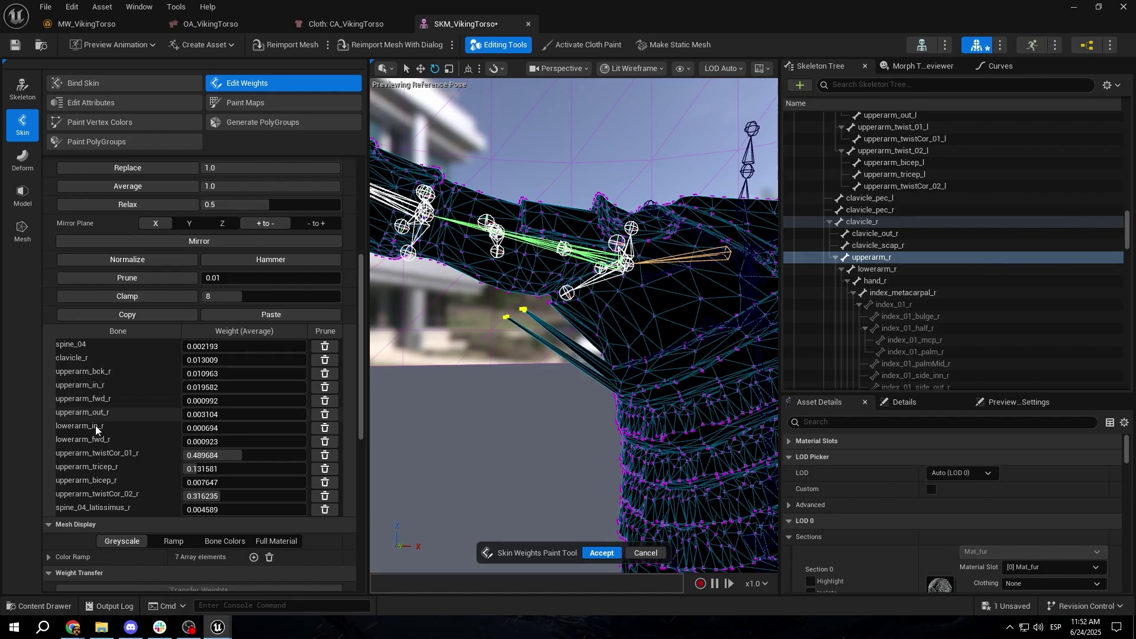
{"action": "left_click", "coordinate": [323, 456]}
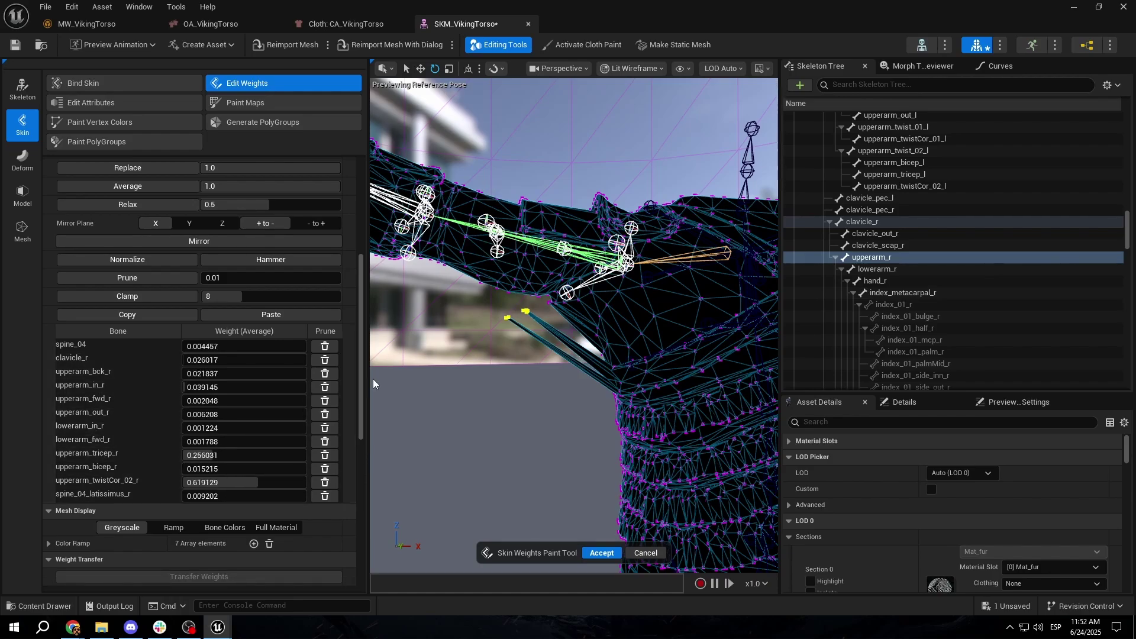
{"action": "left_click", "coordinate": [325, 373]}
{"action": "left_click", "coordinate": [324, 373]}
{"action": "left_click", "coordinate": [324, 374]}
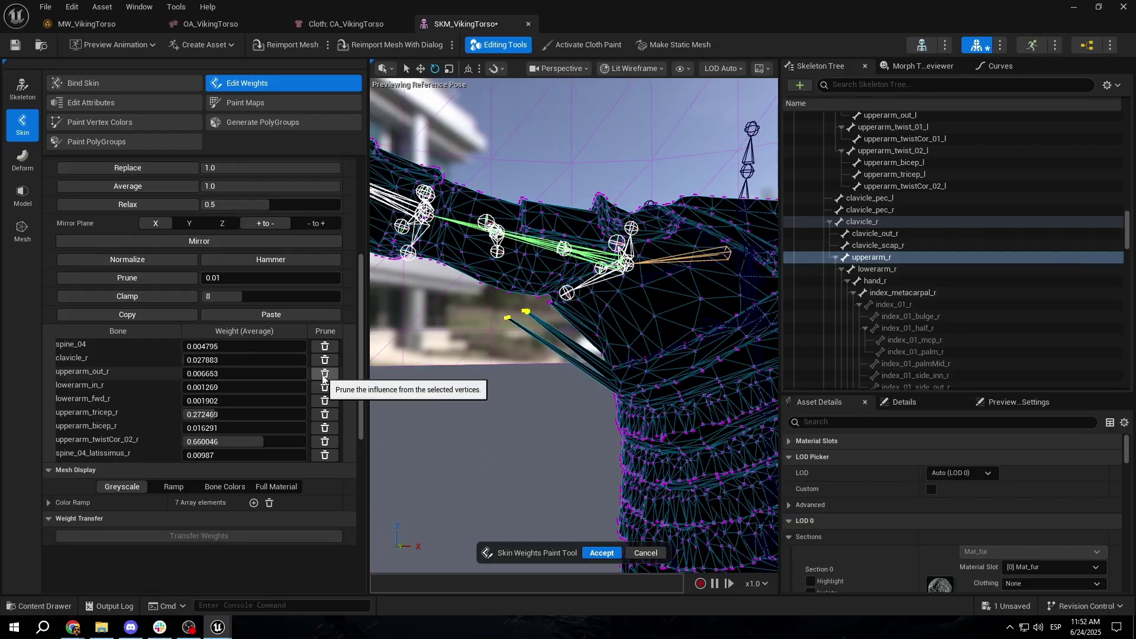
{"action": "left_click", "coordinate": [324, 373]}
{"action": "left_click", "coordinate": [324, 373]}
{"action": "left_click", "coordinate": [324, 373]}
{"action": "left_click", "coordinate": [324, 373]}
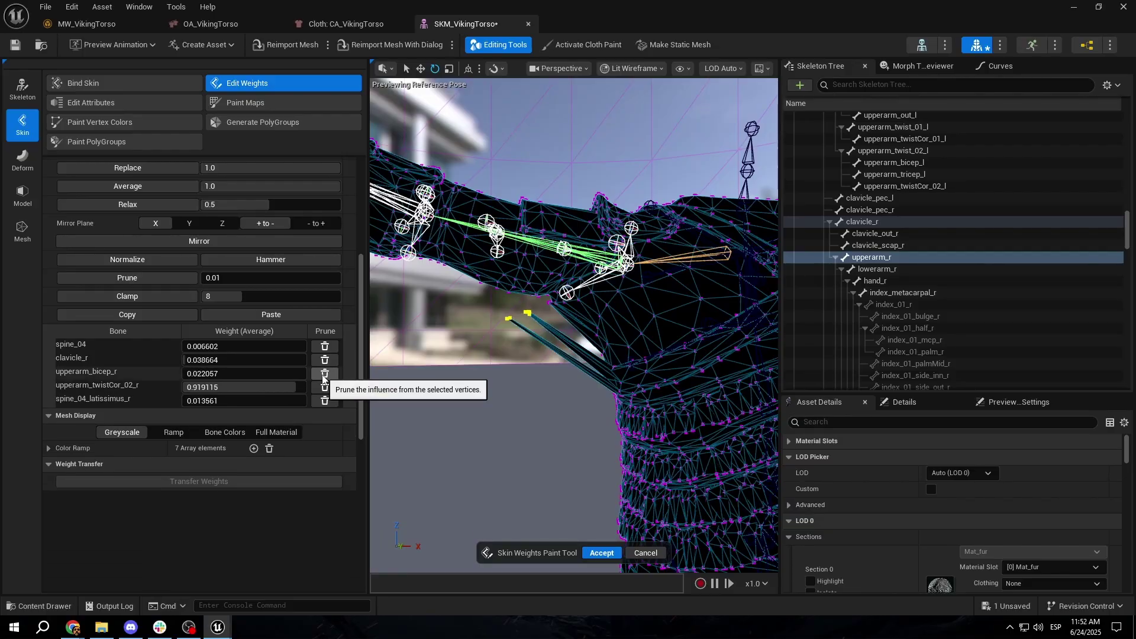
{"action": "left_click", "coordinate": [324, 375]}
{"action": "left_click", "coordinate": [324, 375]}
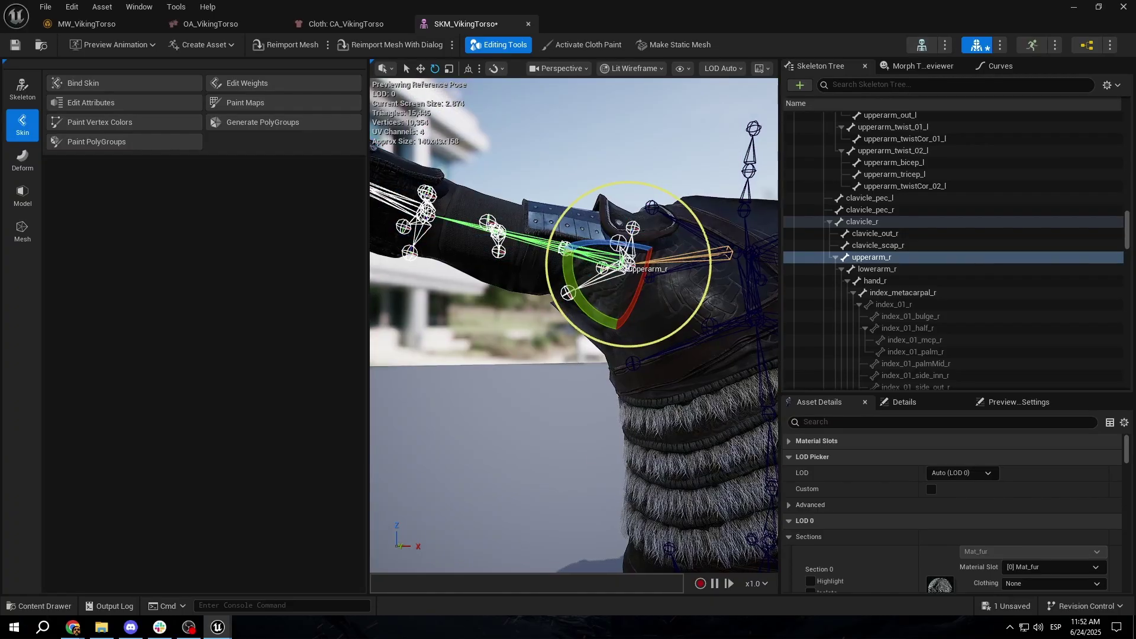
Step: Test the right armpit deformation by rotating the upperarm_r bone, and undo the latest changes
{"action": "mouse_move", "coordinate": [566, 386]}
{"action": "right_mouse_down"}
{"action": "mouse_move", "coordinate": [520, 388]}
{"action": "mouse_move", "coordinate": [566, 386]}
{"action": "right_mouse_up"}
{"action": "left_click_drag", "start_coordinate": [566, 345], "coordinate": [633, 452]}
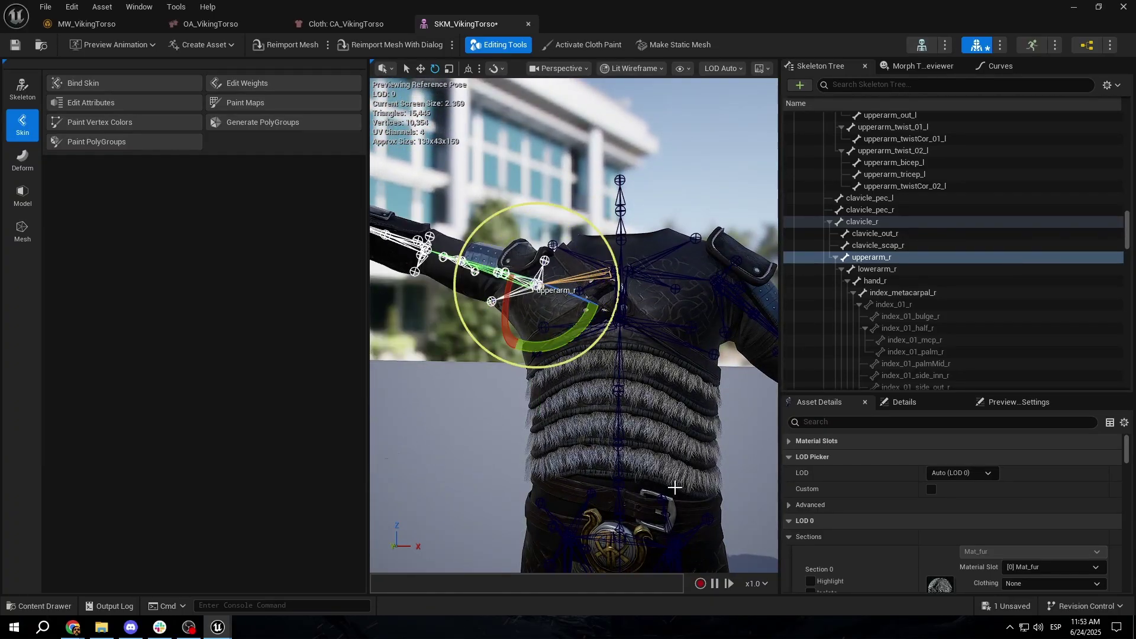
{"action": "key", "text": "ctrl+z"}
{"action": "mouse_move", "coordinate": [638, 374]}
{"action": "right_mouse_down"}
{"action": "mouse_move", "coordinate": [666, 376]}
{"action": "mouse_move", "coordinate": [637, 374]}
{"action": "right_mouse_up"}
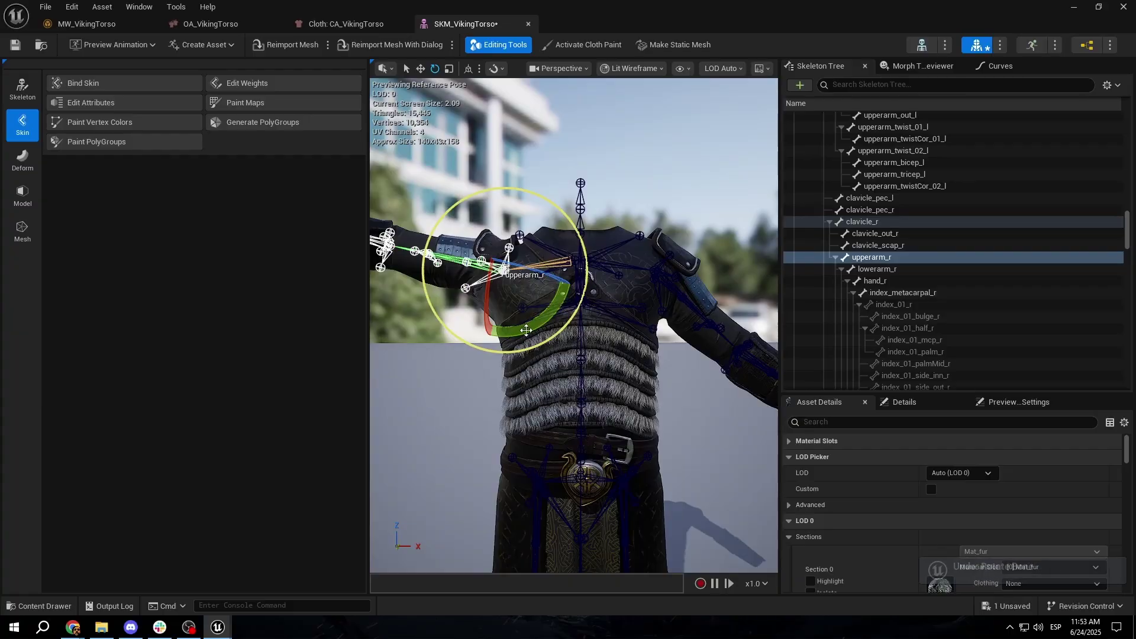
{"action": "left_click_drag", "start_coordinate": [526, 330], "coordinate": [529, 328]}
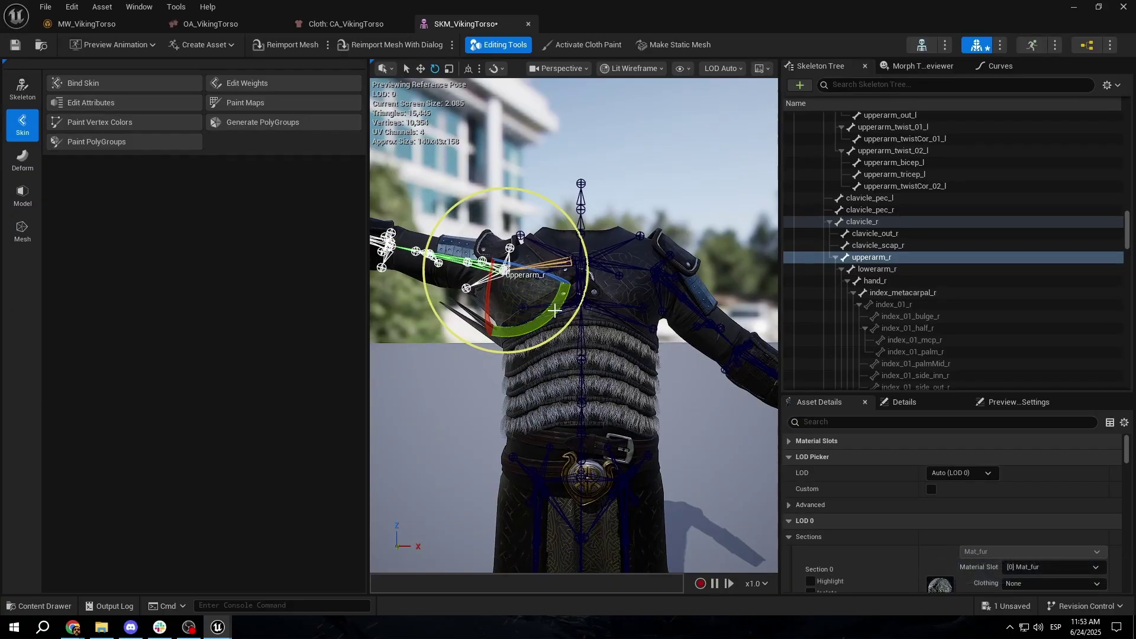